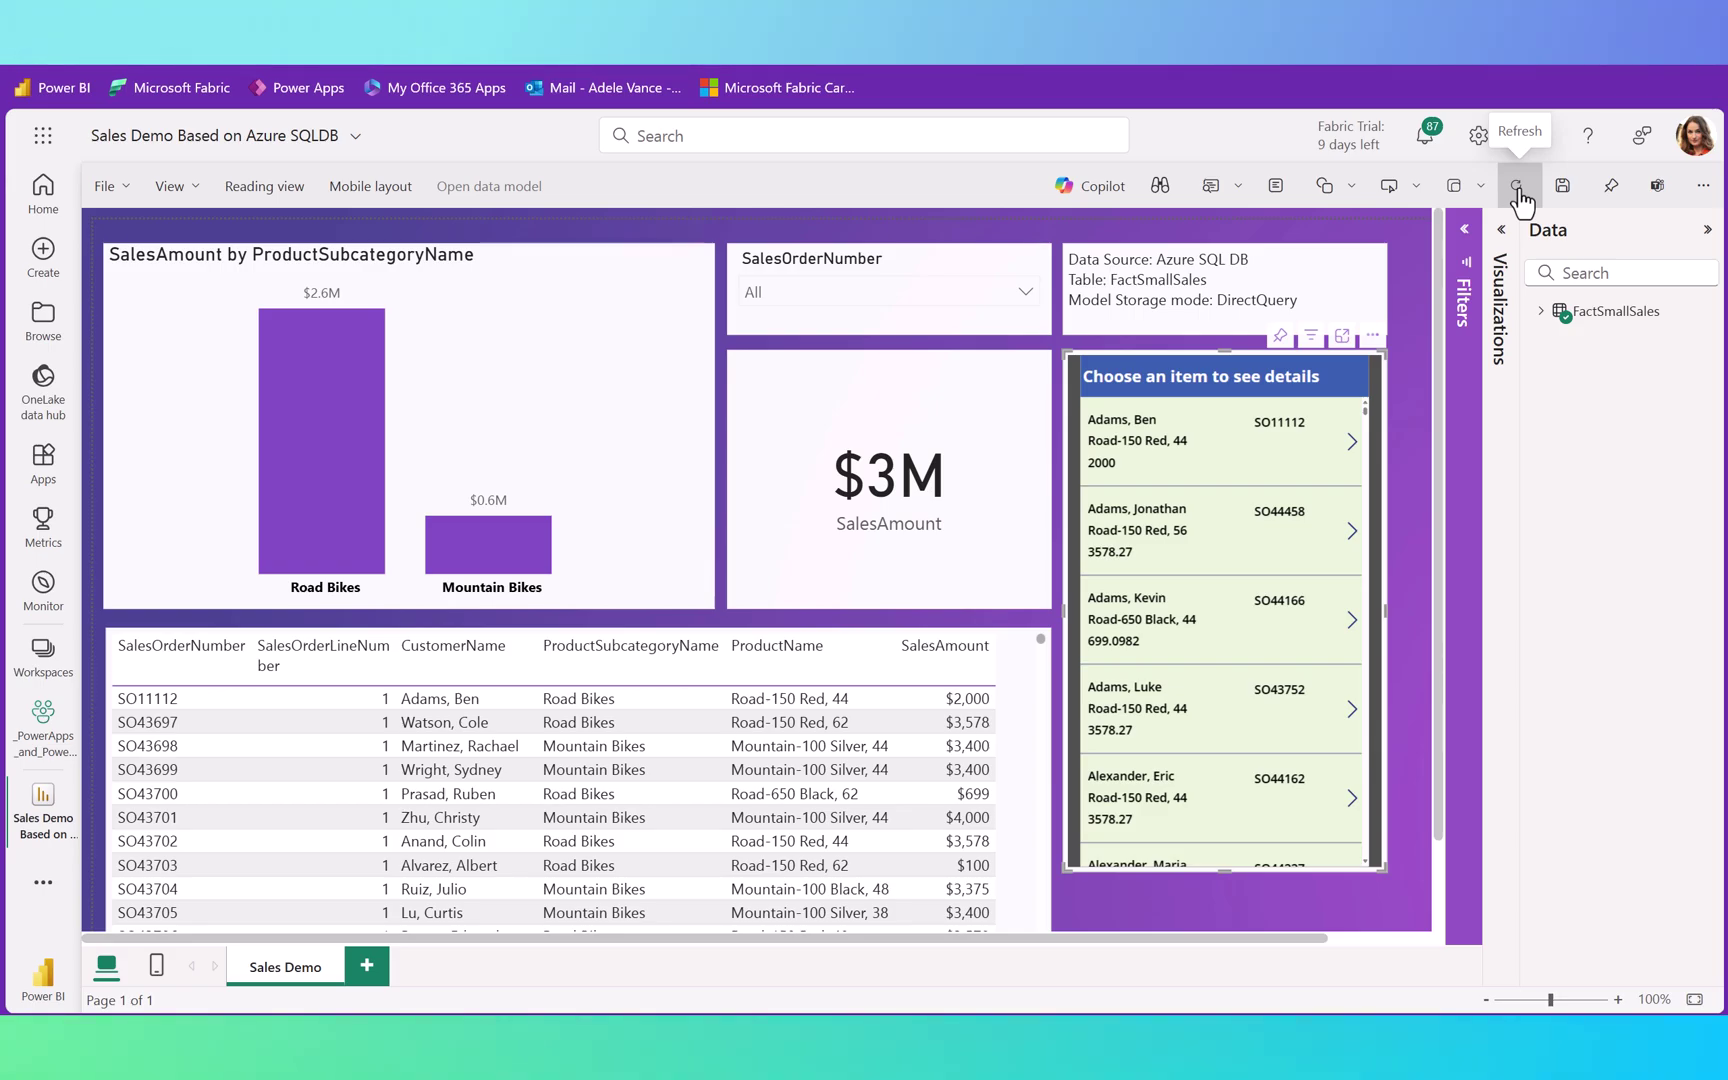
# Change order SO11112's SalesAmount to 2000000 and its subcategory to Road Bikes 2
pyautogui.click(1351, 445)
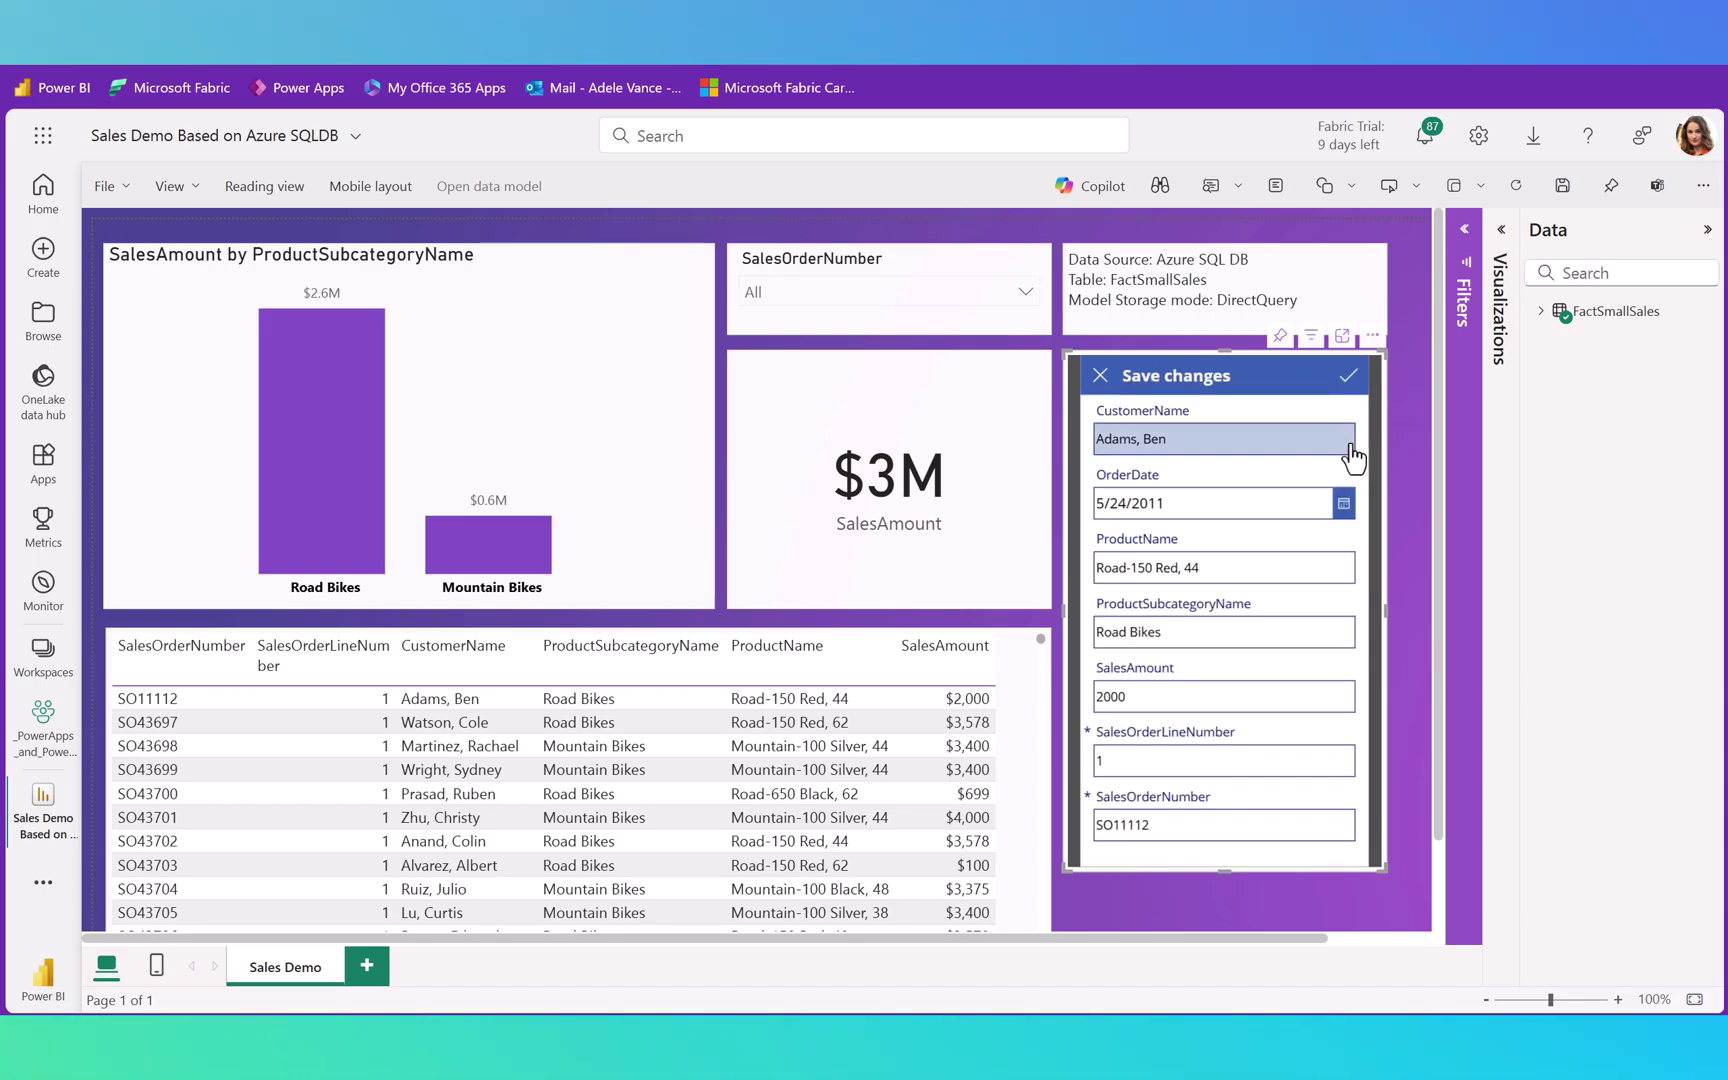
pyautogui.click(1127, 697)
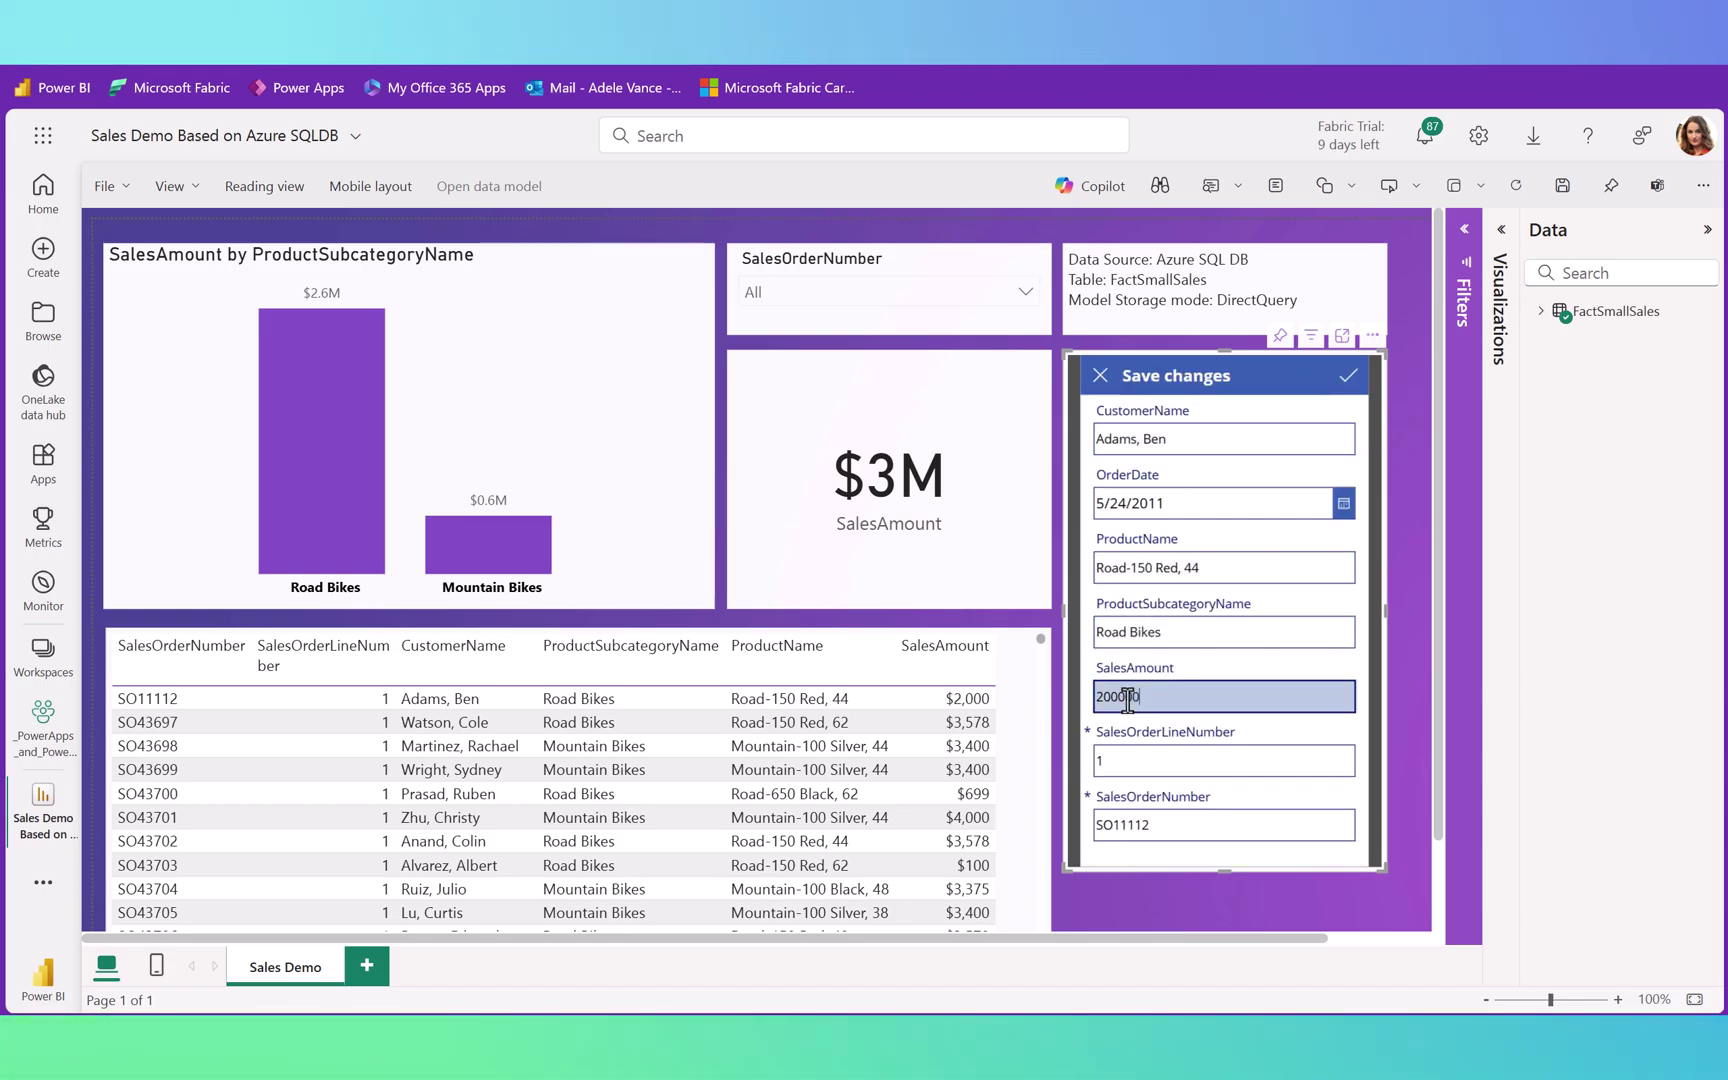
pyautogui.write('000')
pyautogui.click(1202, 630)
pyautogui.write('2')
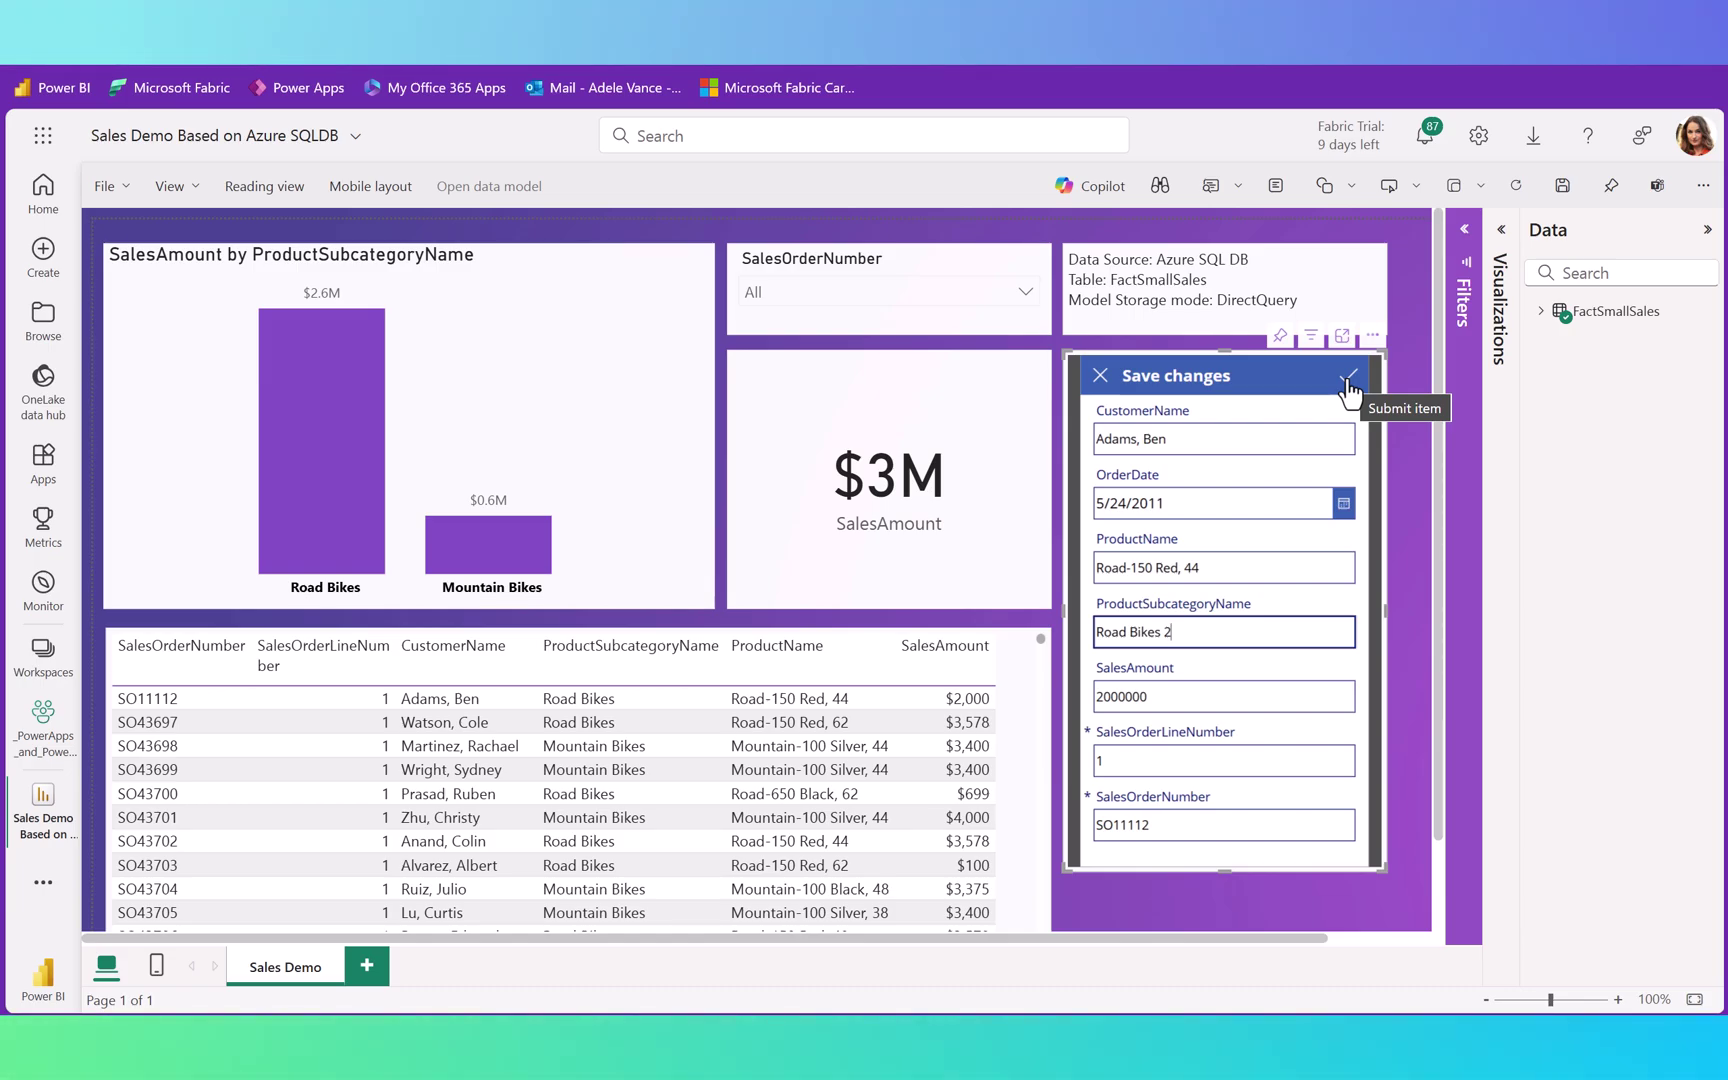
# Save the edited order and open the app visual's More options to edit the app
pyautogui.click(1348, 384)
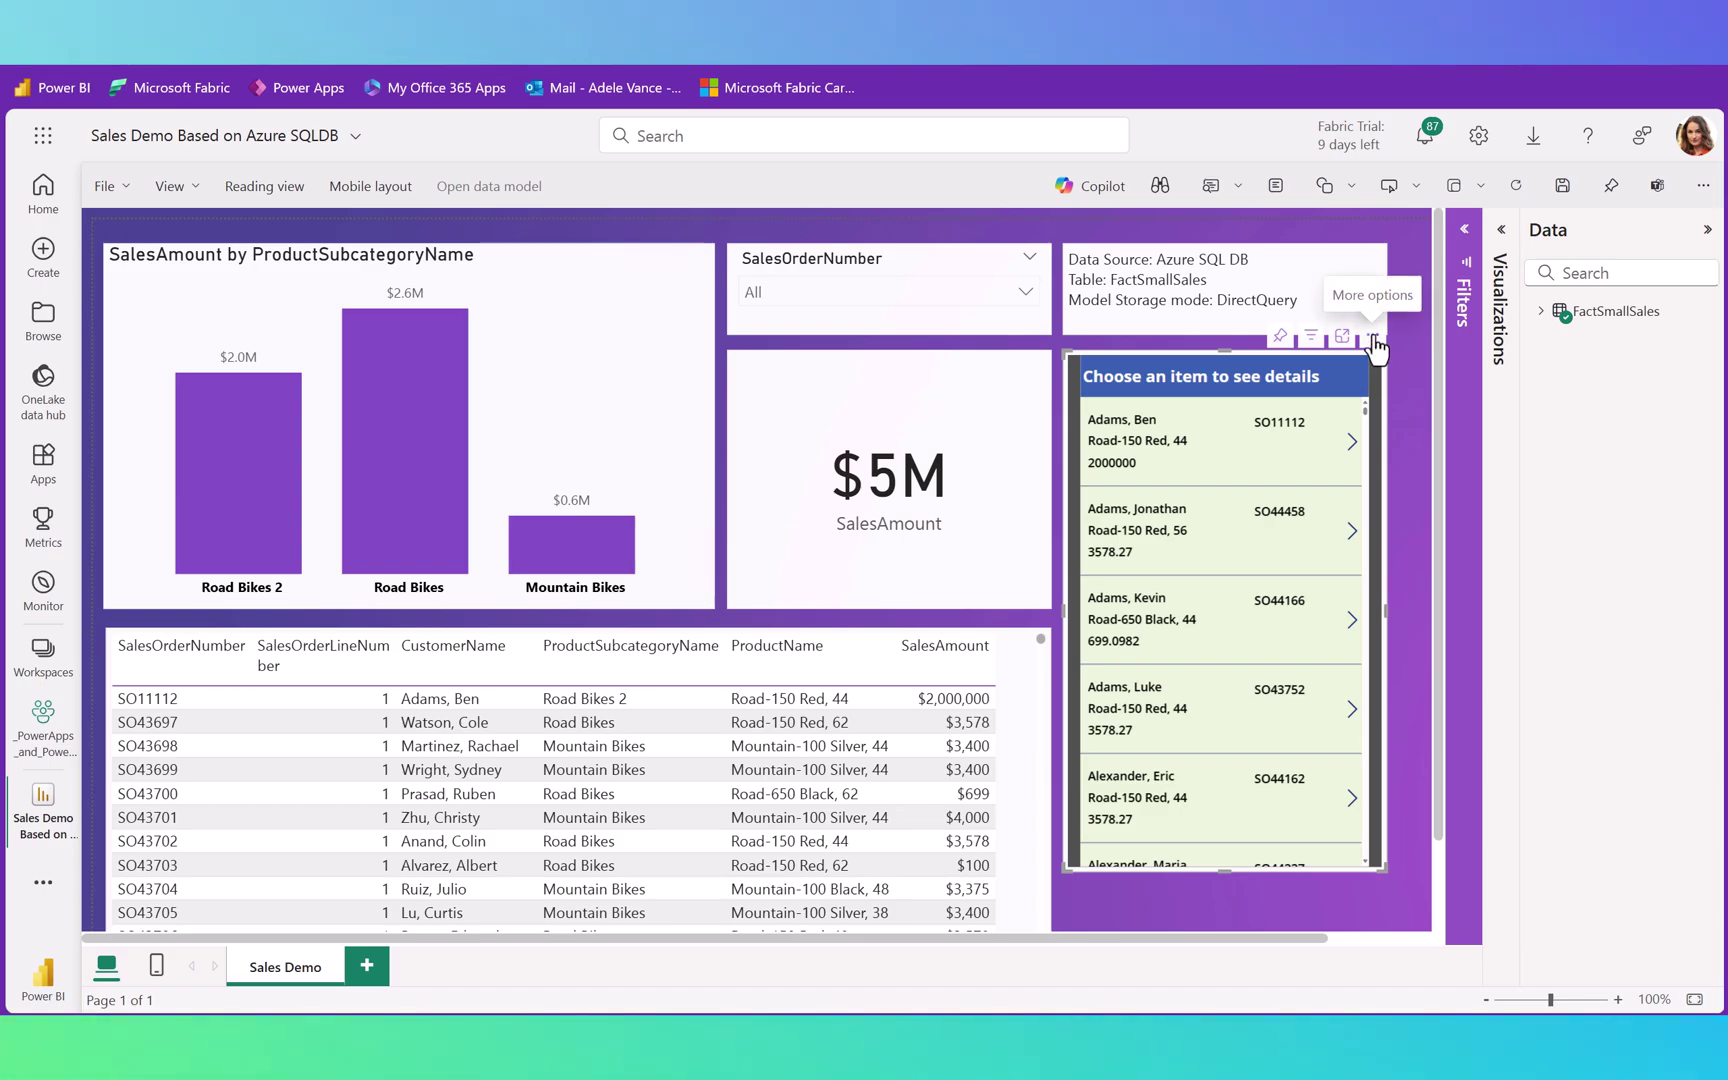
pyautogui.click(1373, 338)
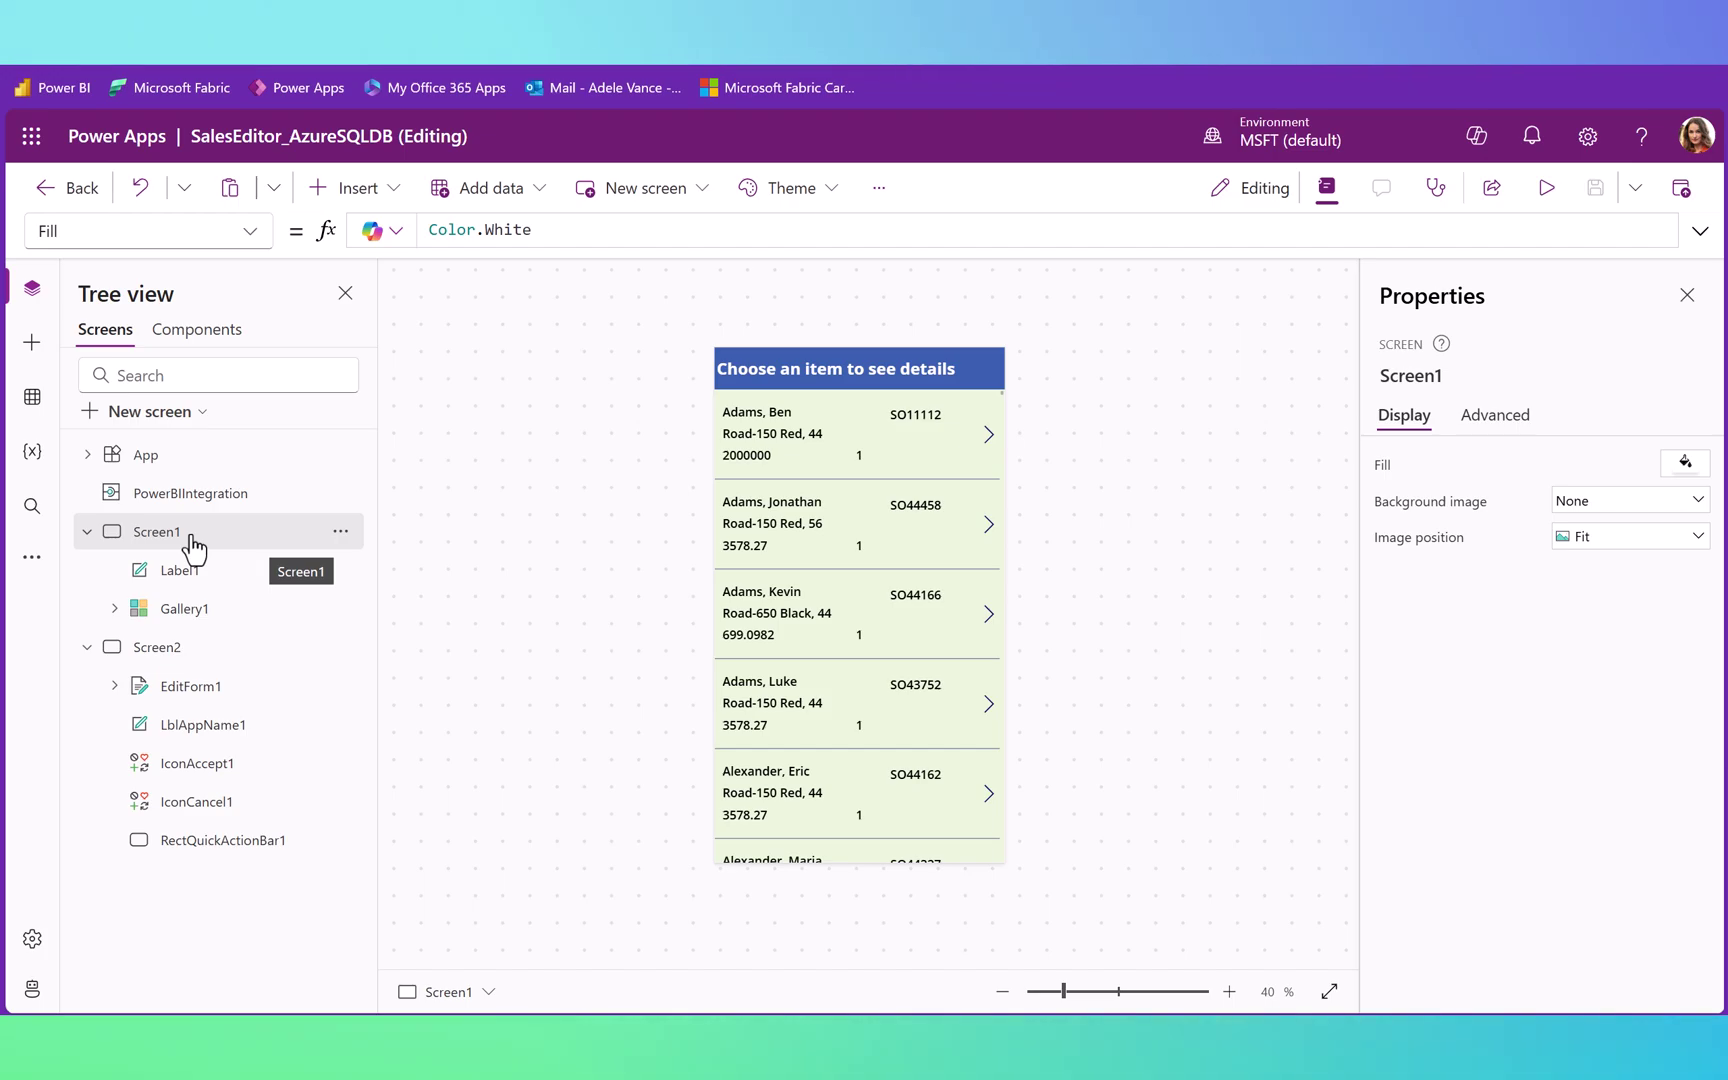
# Review Gallery1's Items source, NextArrow1's OnSelect, and the gallery's OnSelect formula
pyautogui.click(185, 608)
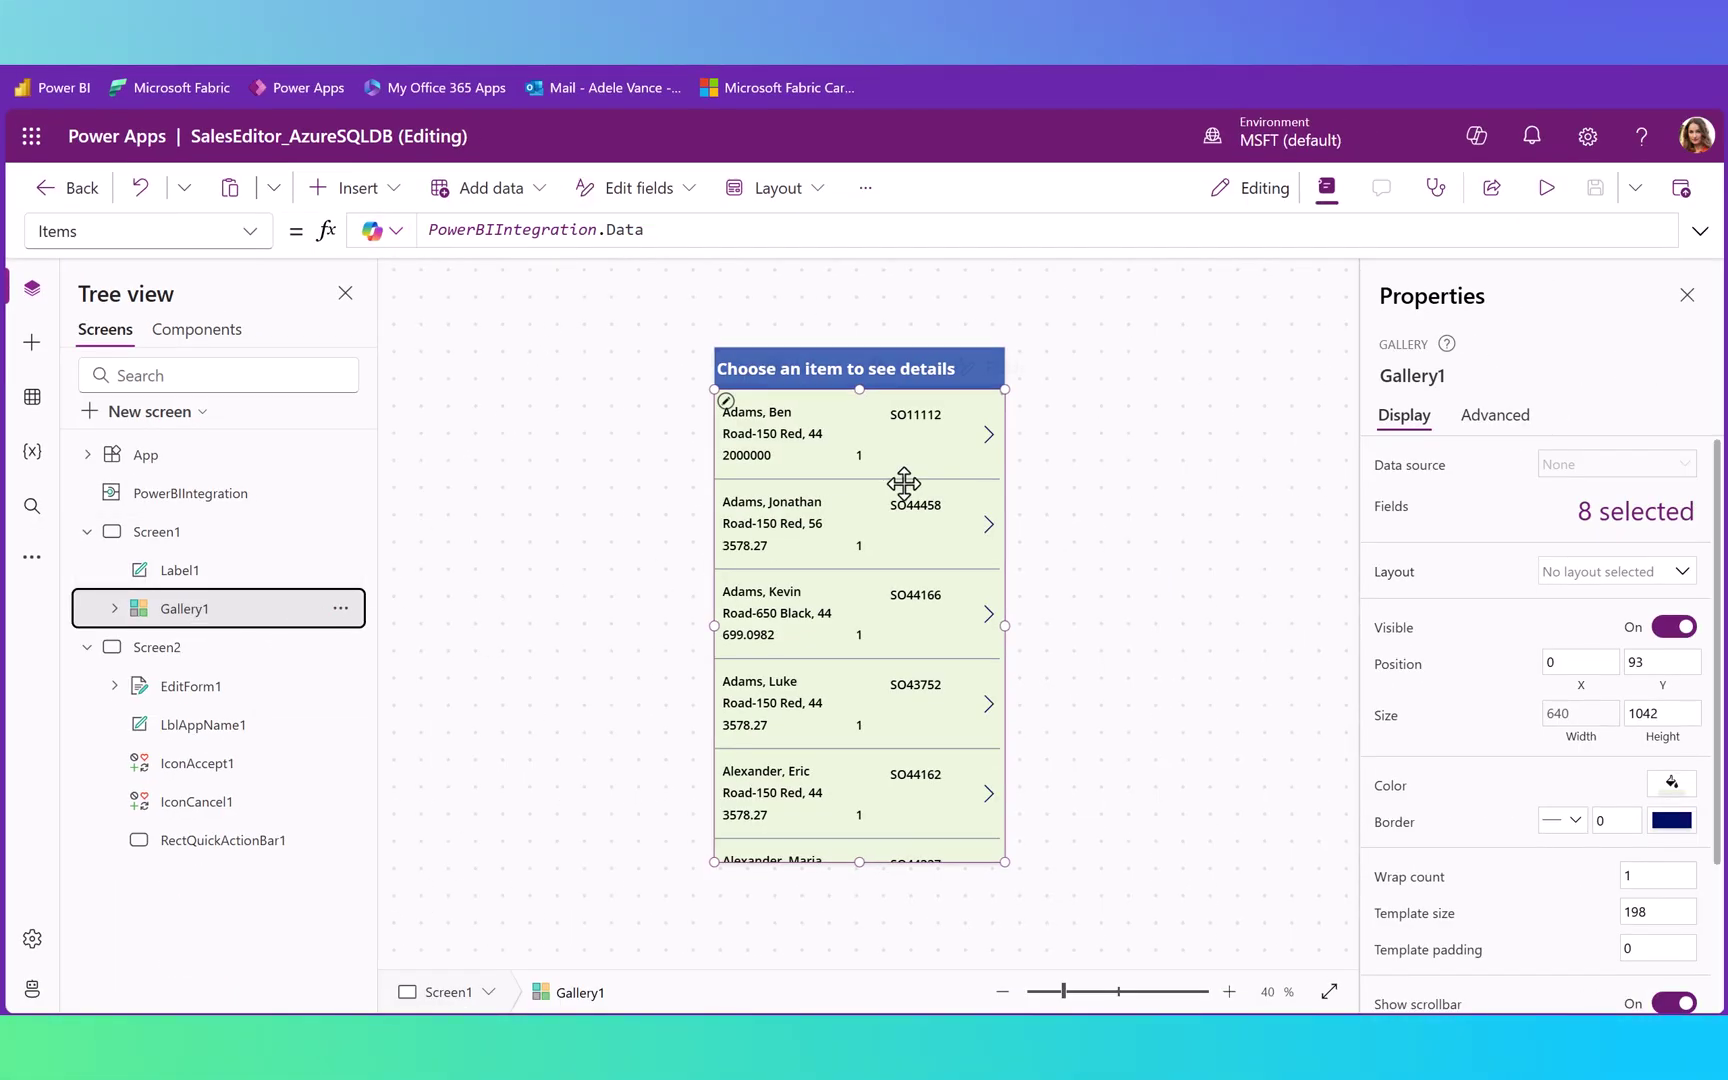
pyautogui.click(985, 436)
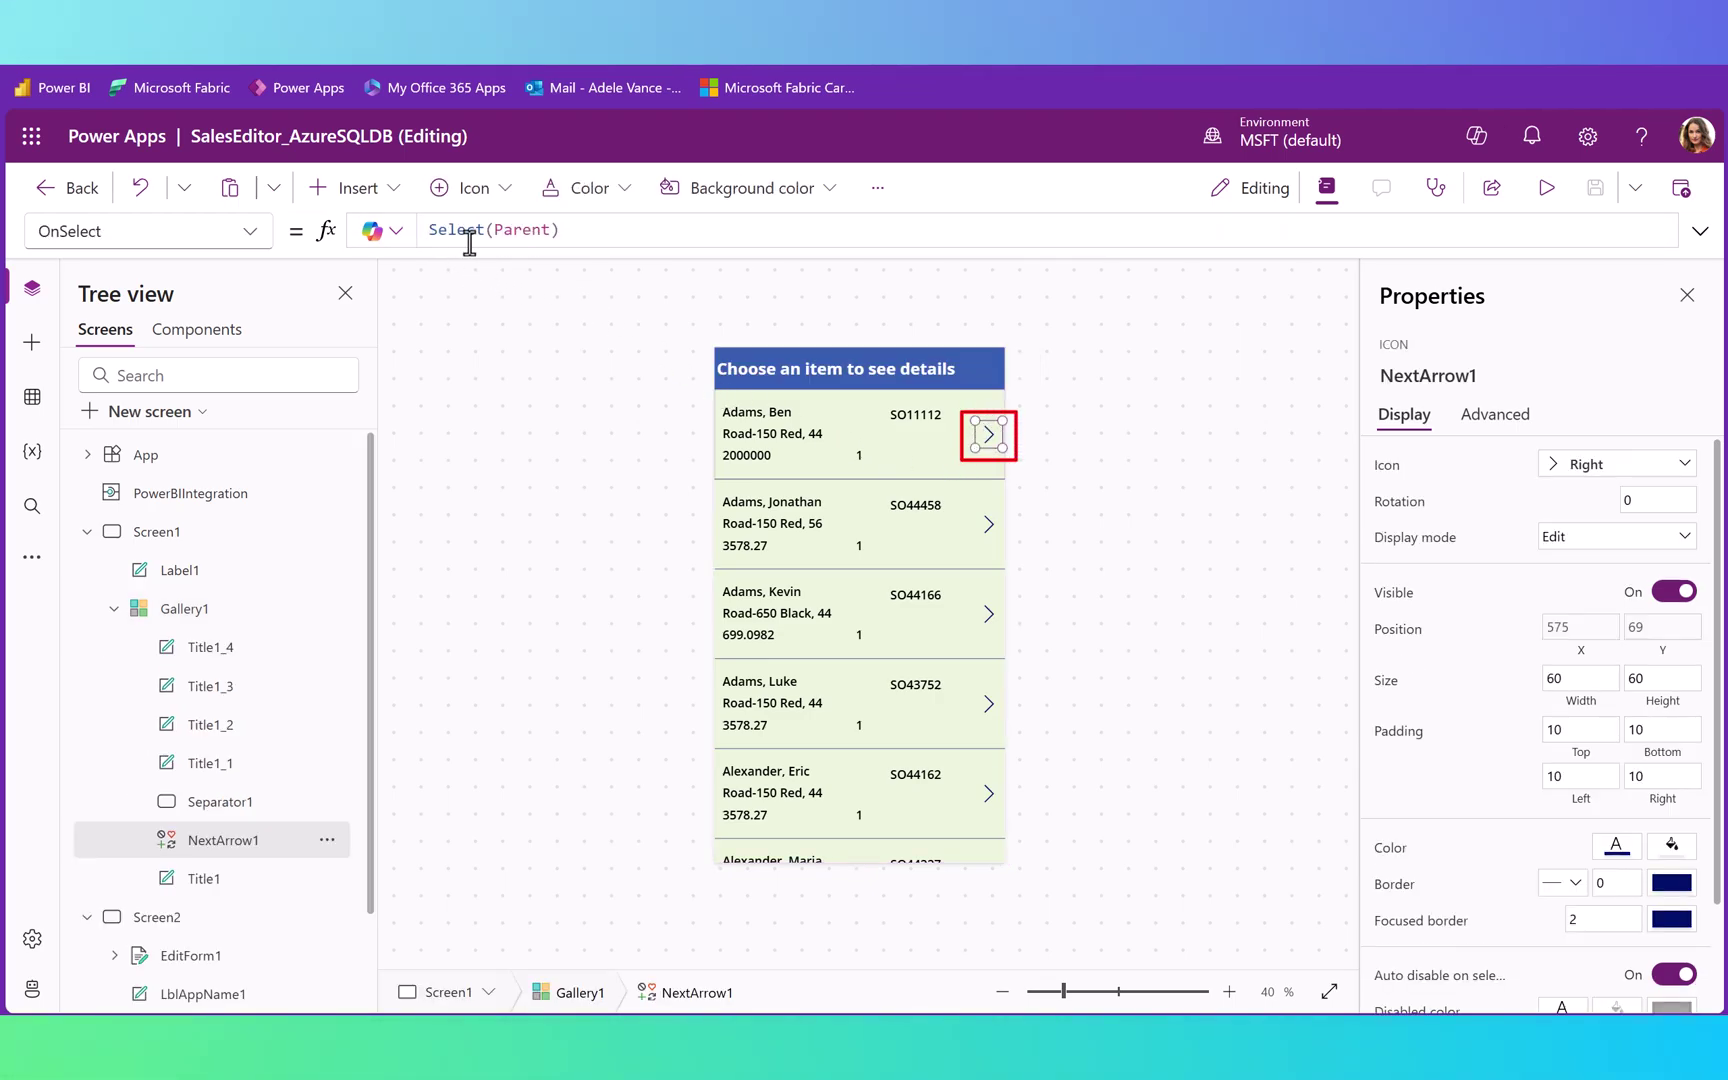
pyautogui.click(182, 608)
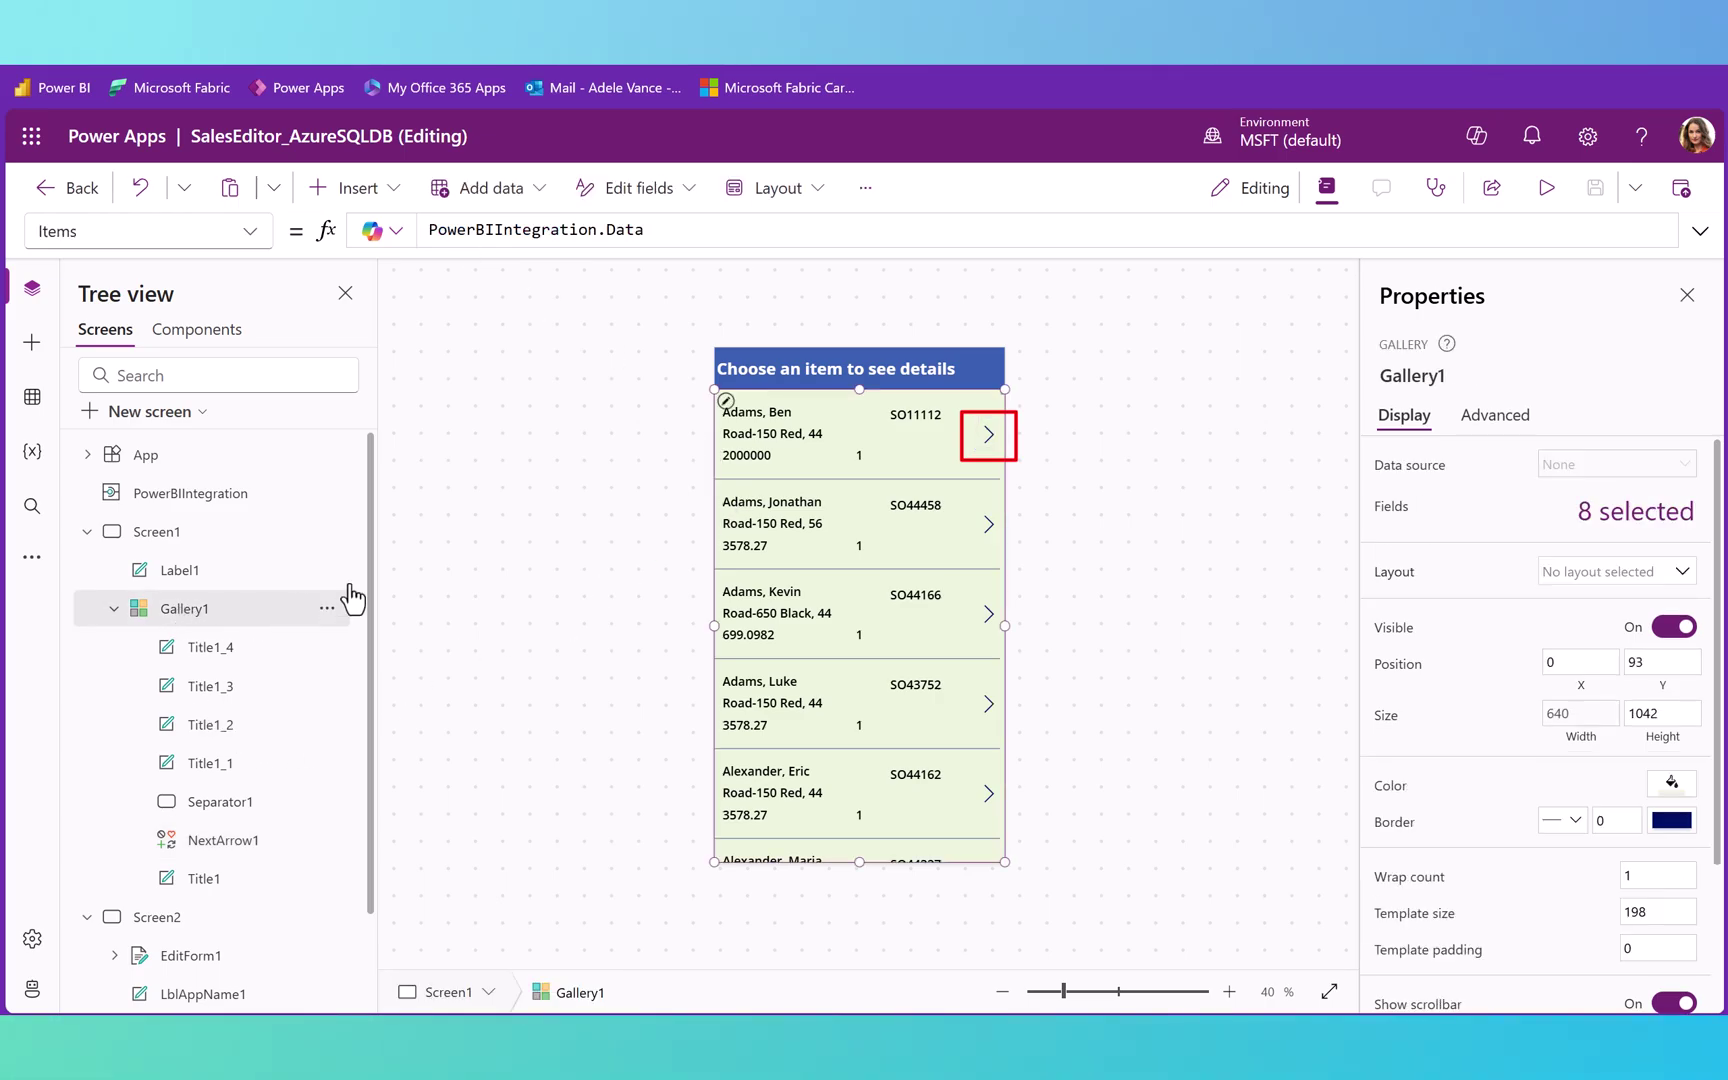
pyautogui.click(243, 233)
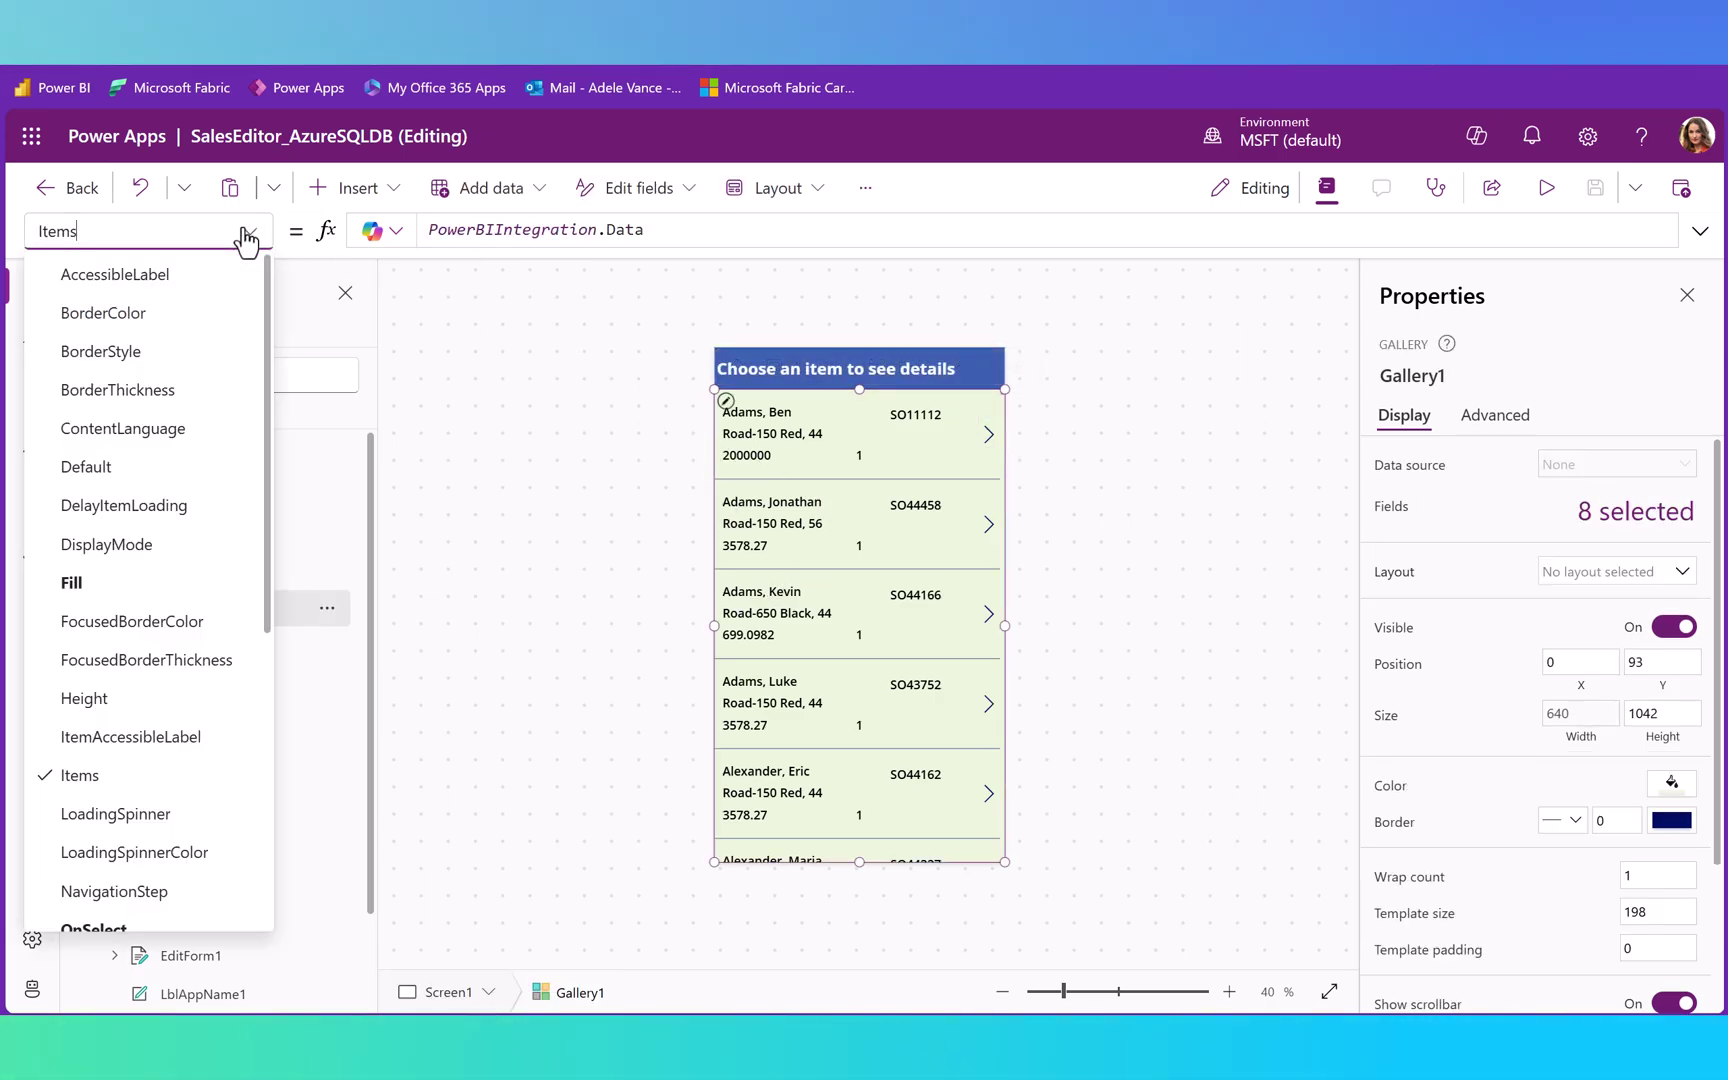
pyautogui.scroll(-1, 174, 748)
pyautogui.click(147, 814)
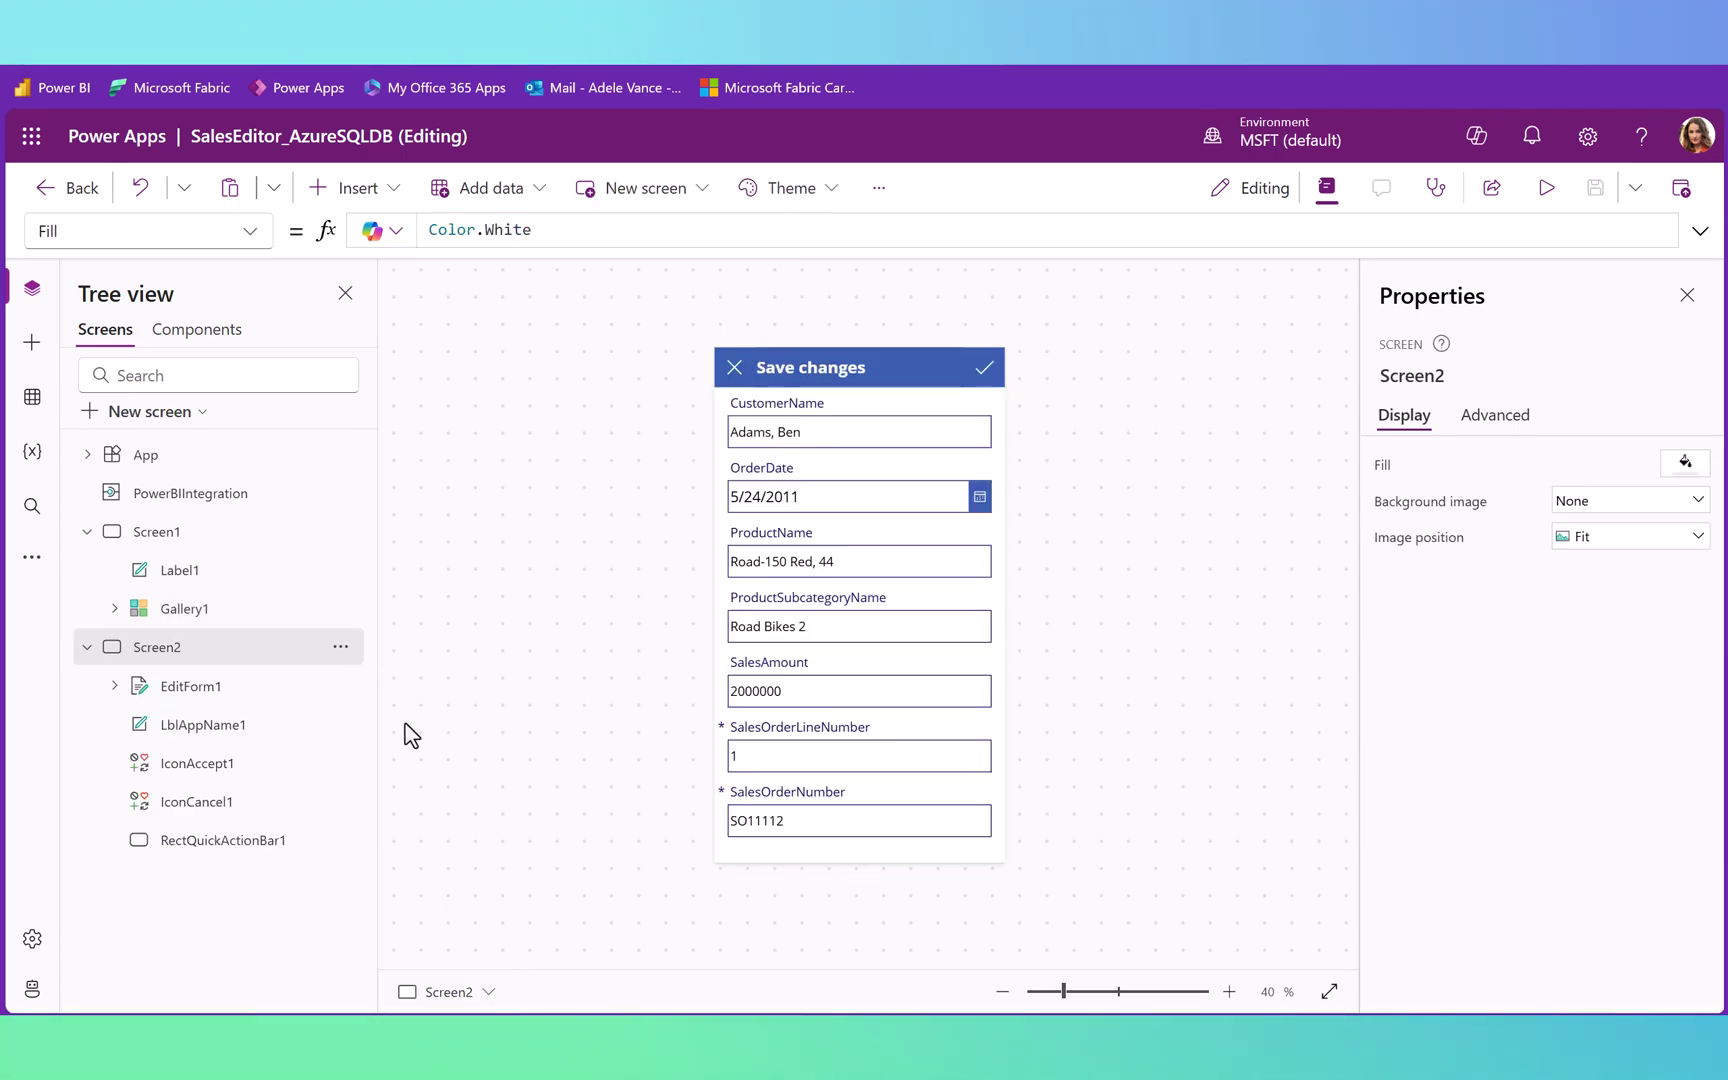
# Check EditForm1's FactSmallSales data source and IconAccept1's save formula, then return to Screen1
pyautogui.click(210, 690)
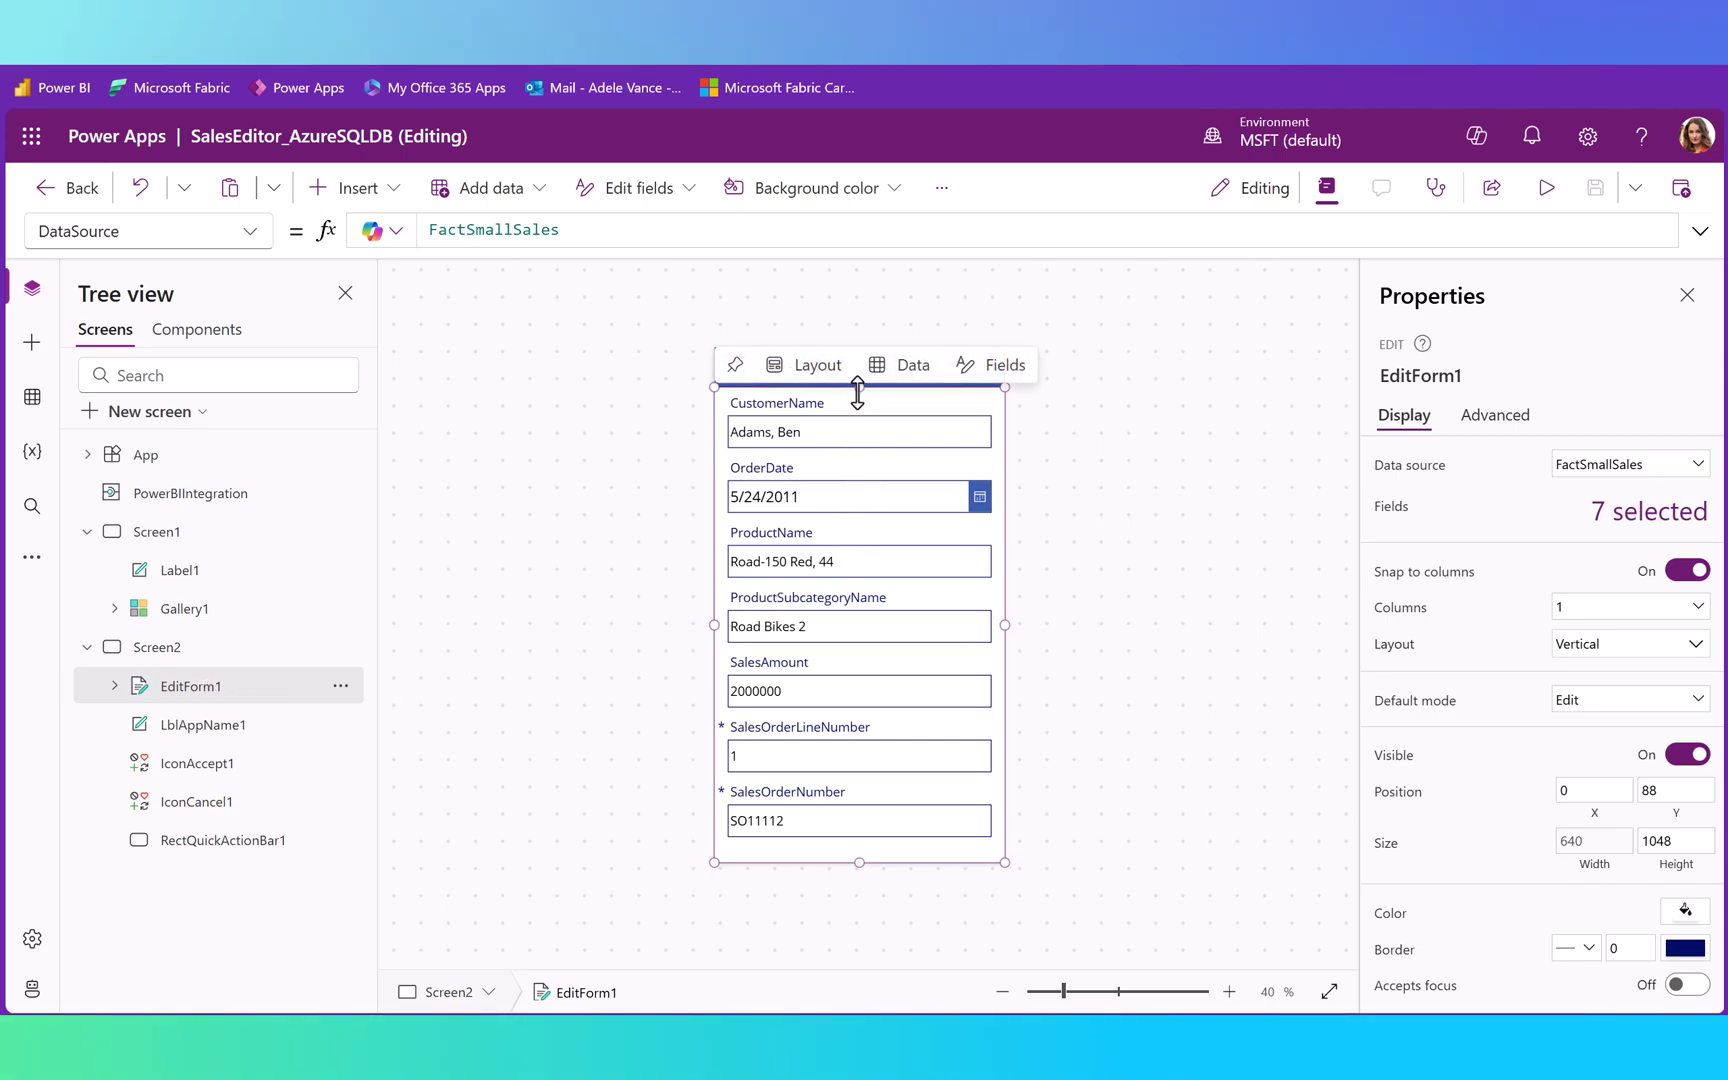
pyautogui.click(857, 393)
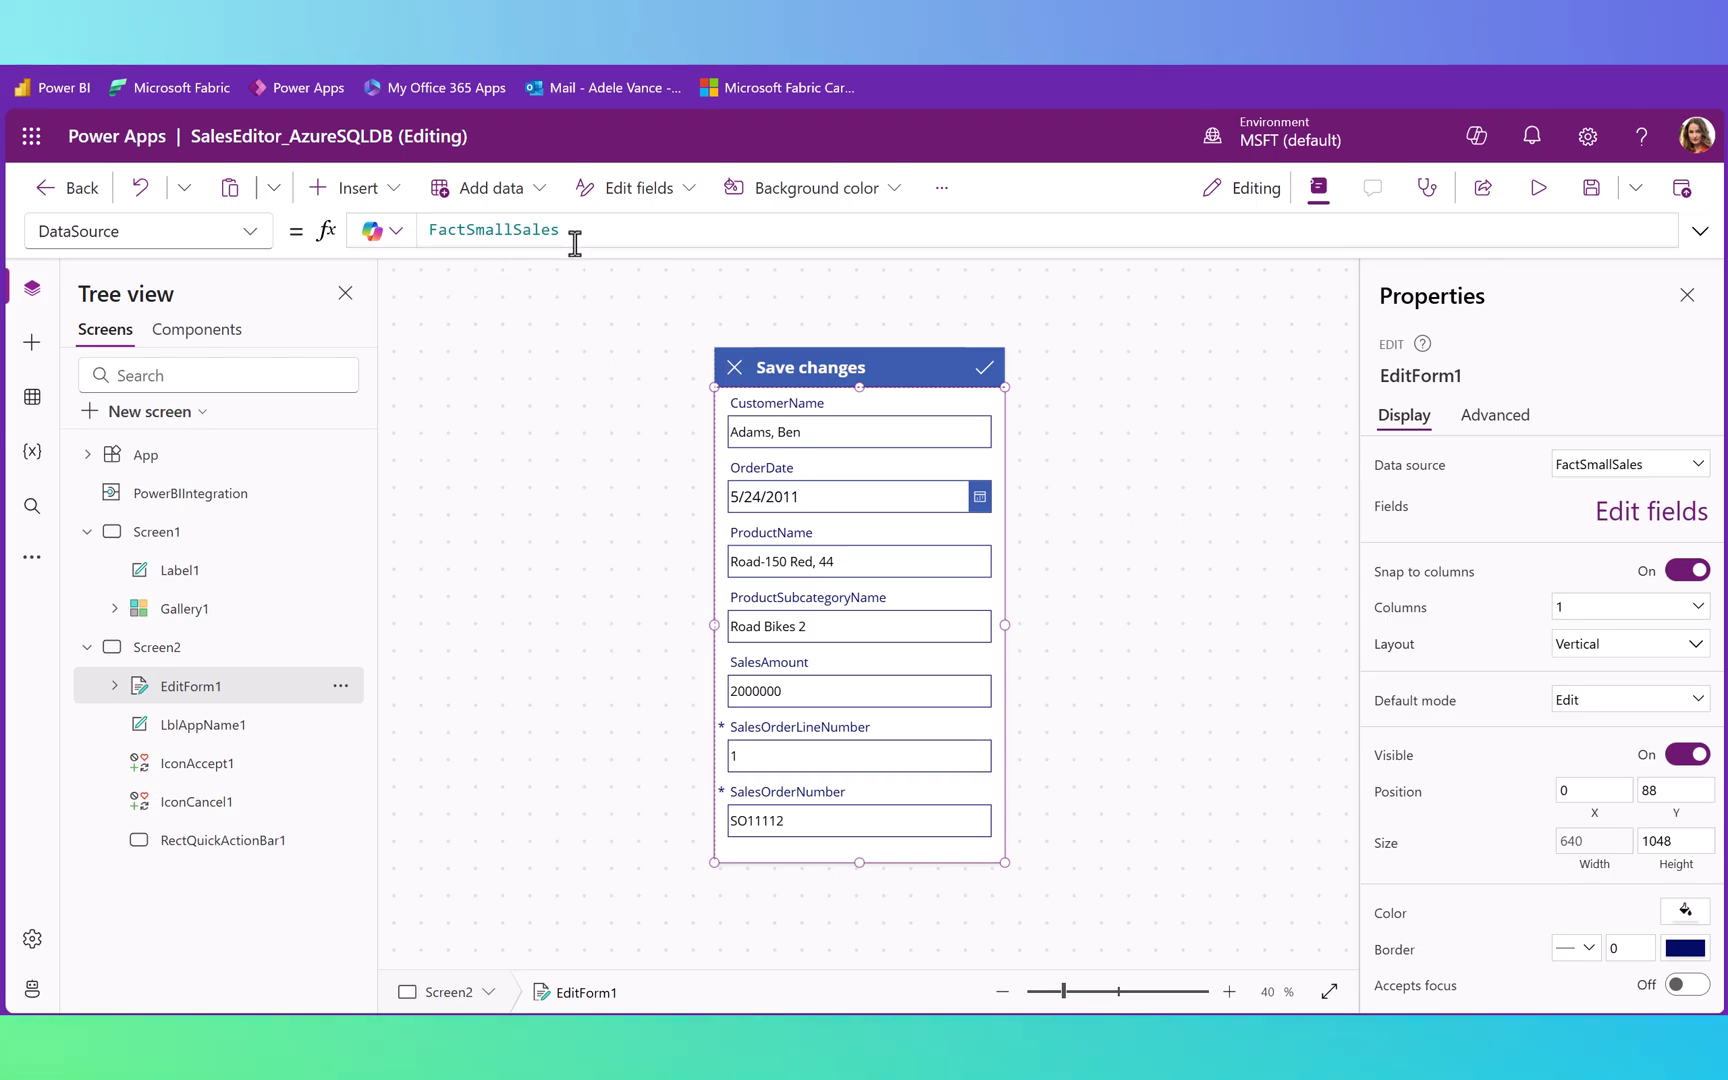
pyautogui.moveTo(926, 397)
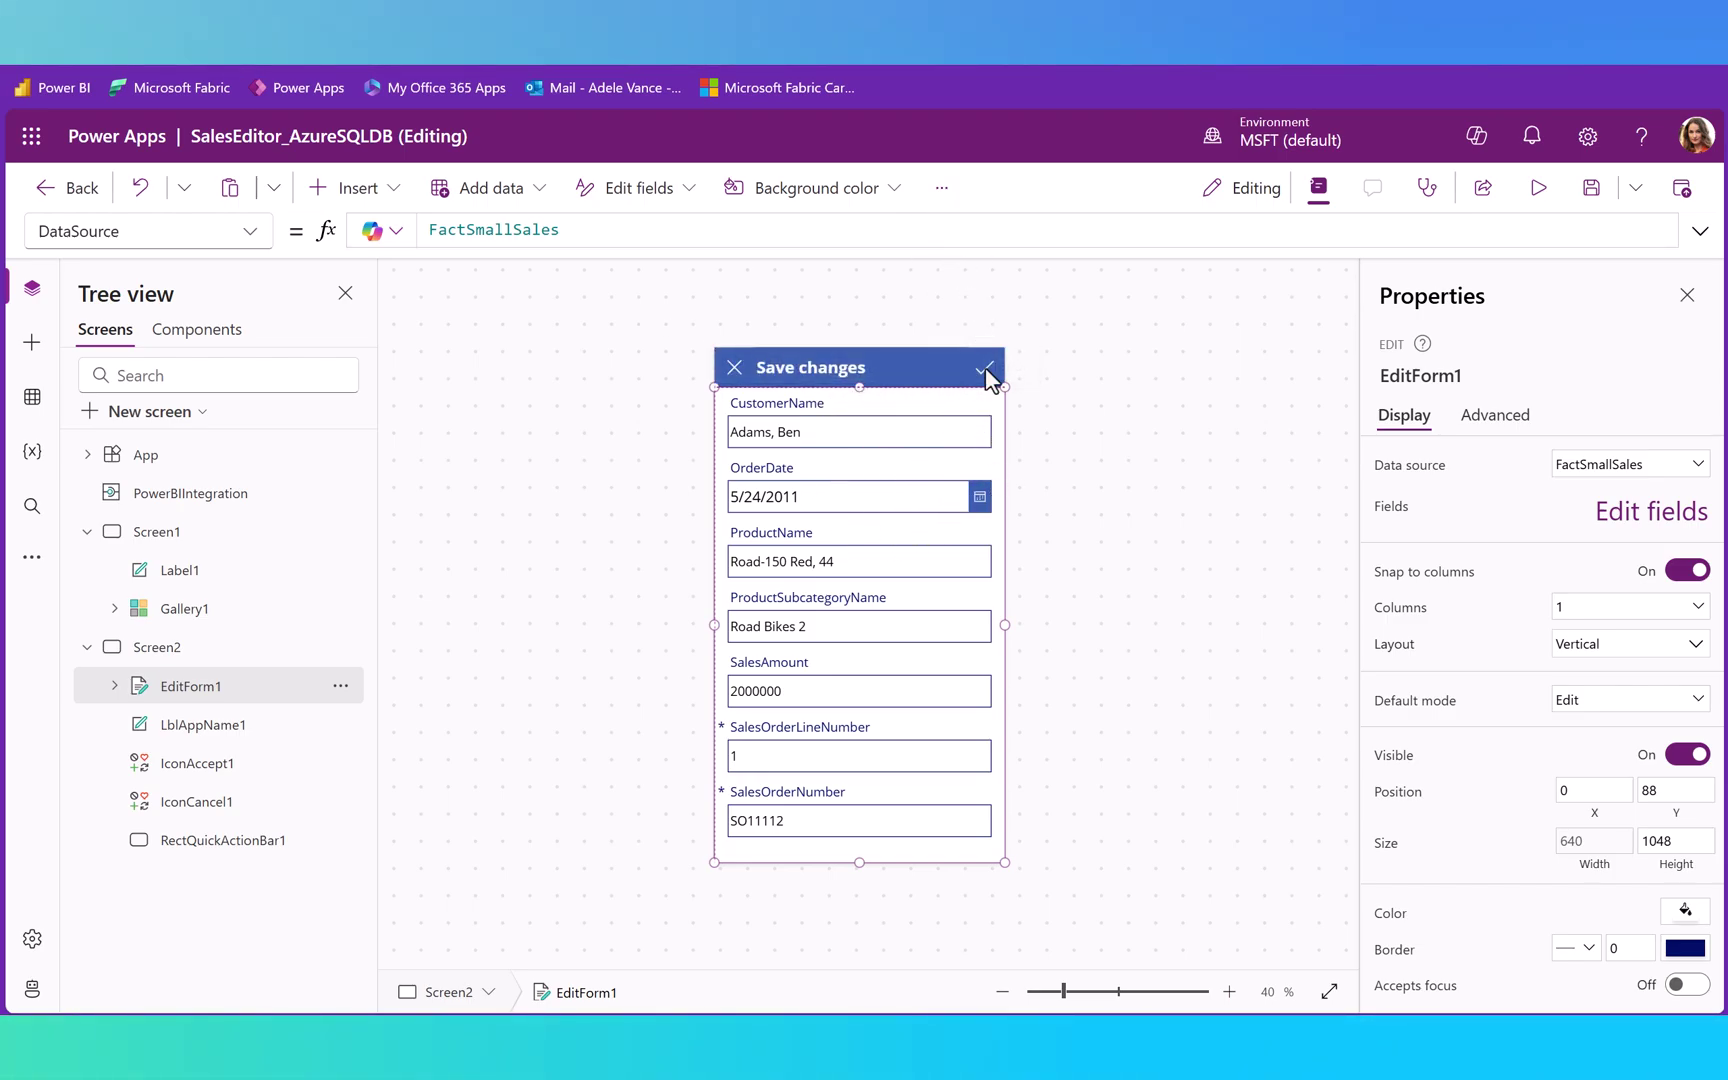
pyautogui.click(985, 369)
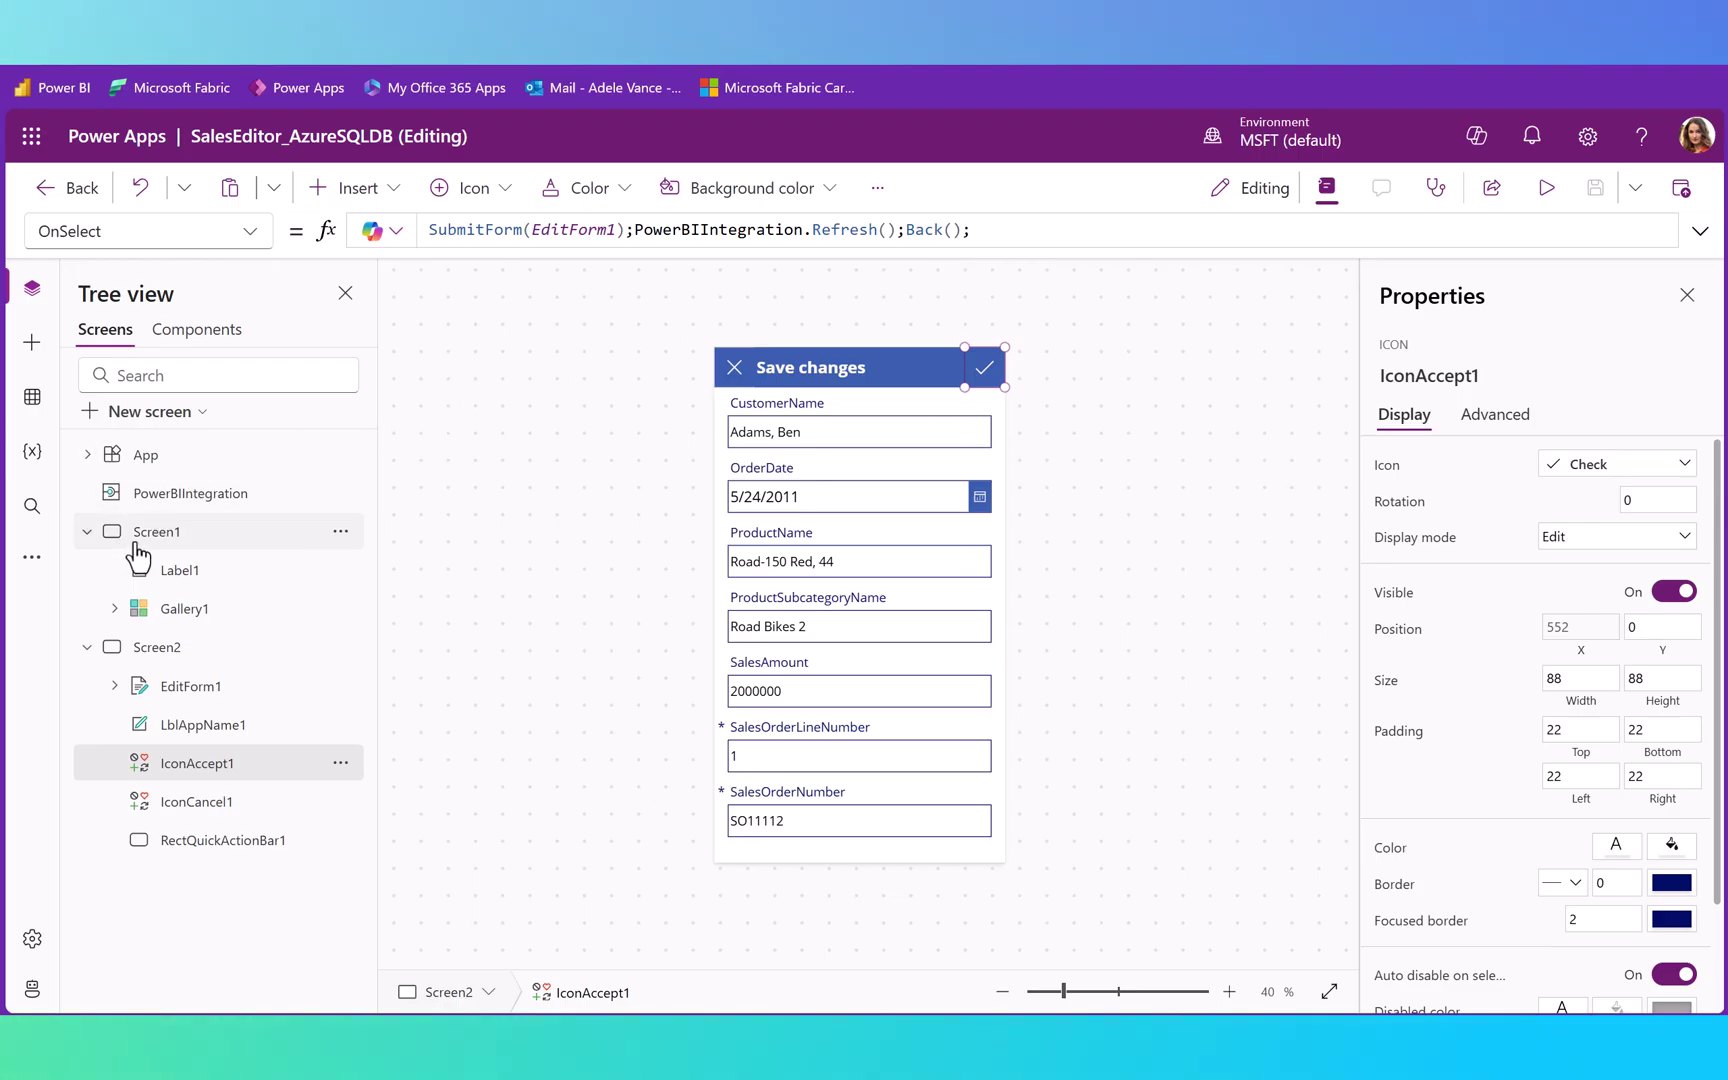
pyautogui.click(138, 548)
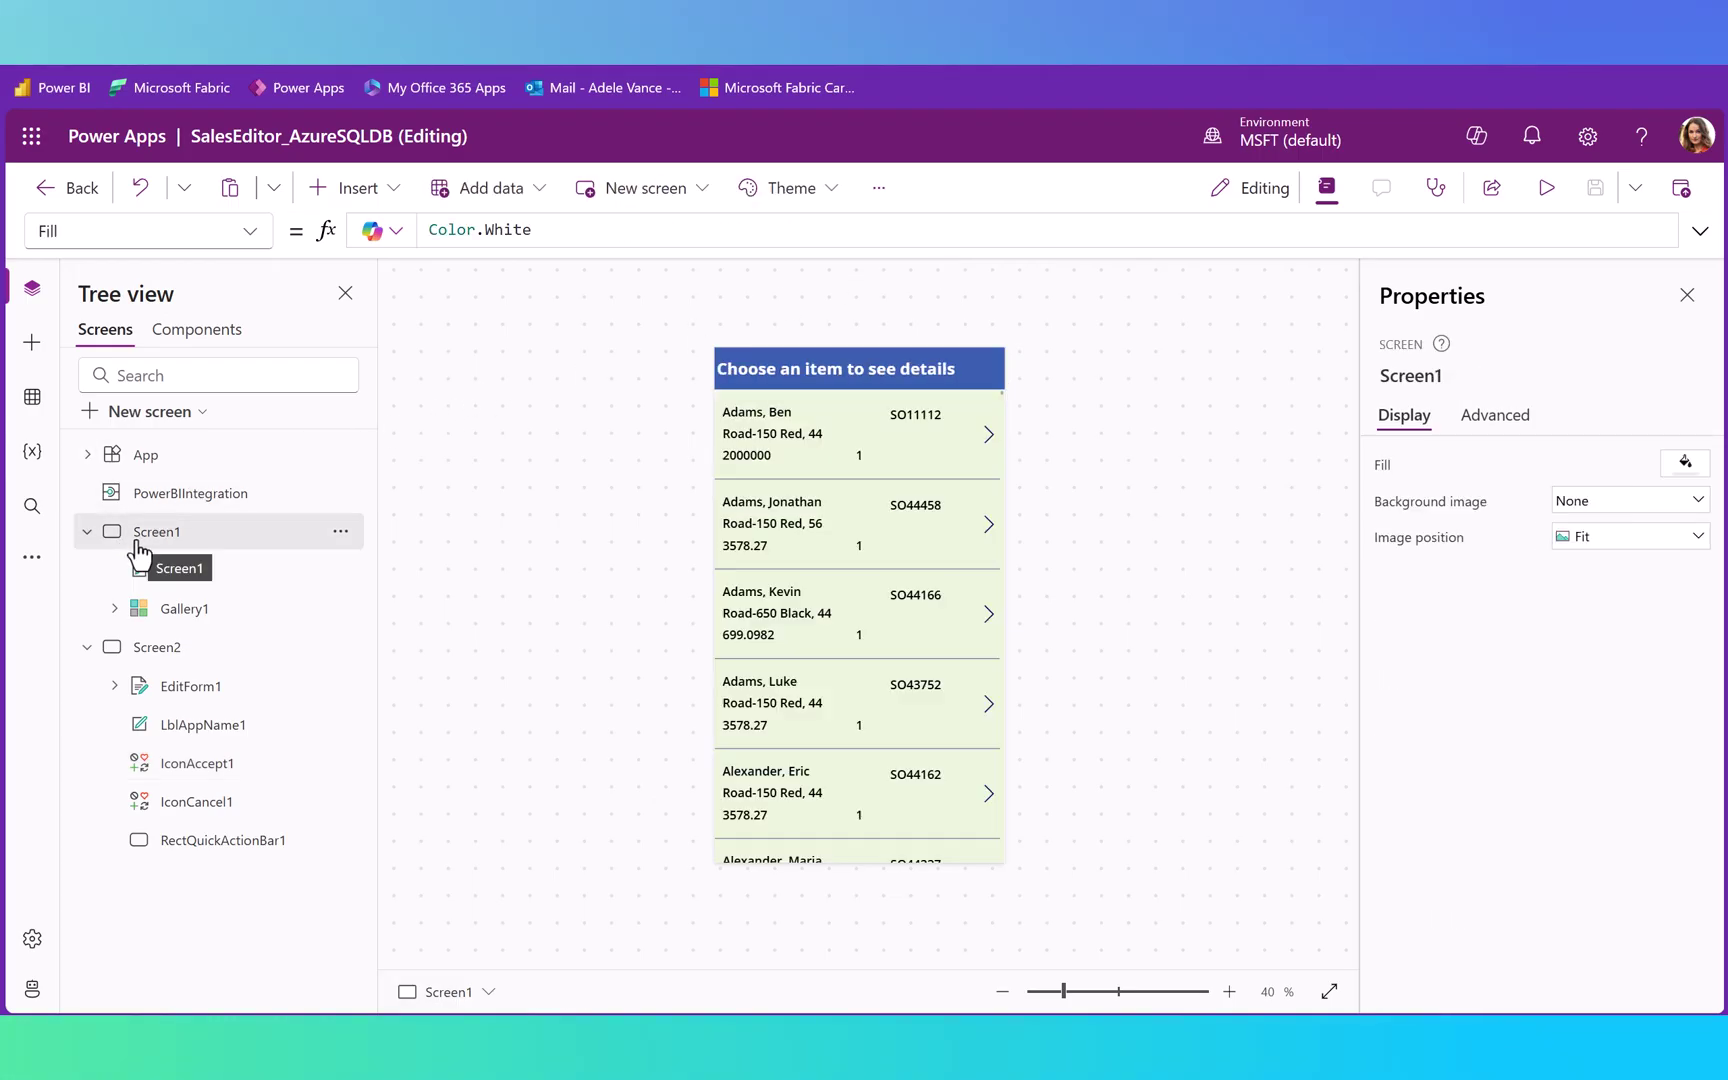
# Confirm EditForm1's Item is the gallery's selected record and IconCancel1's OnSelect is Back()
pyautogui.click(218, 690)
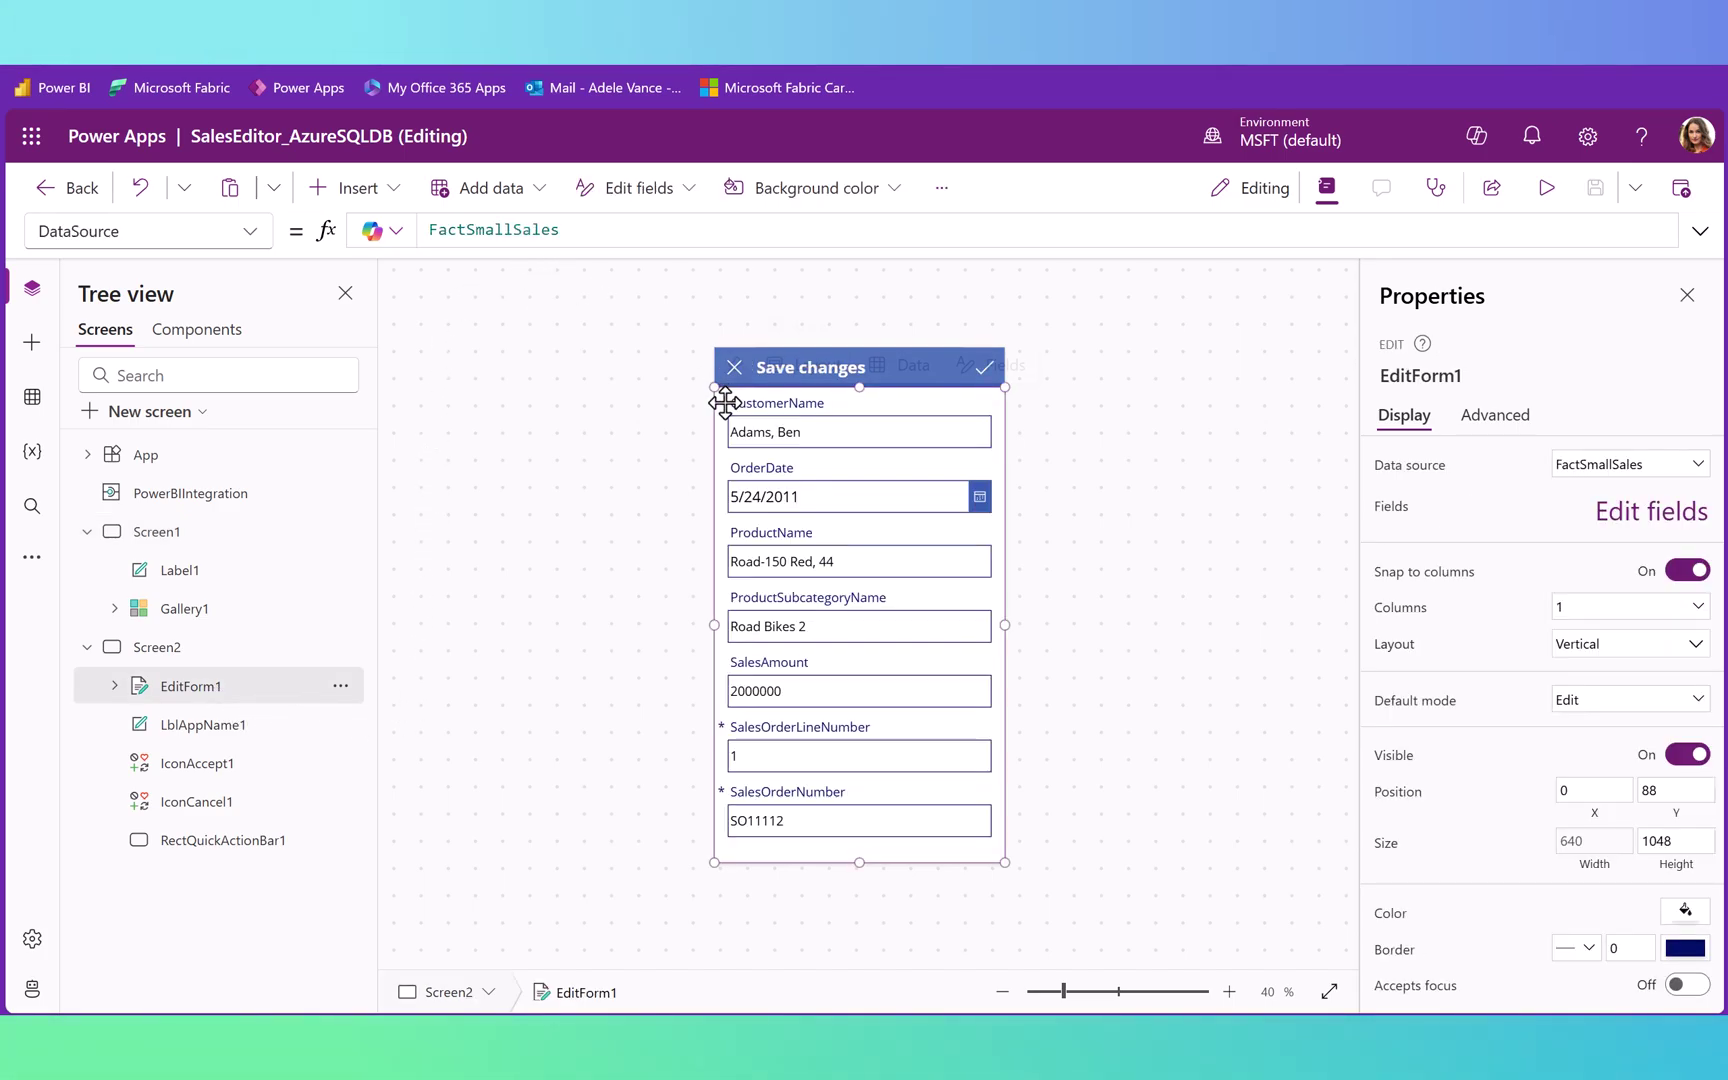
pyautogui.moveTo(783, 436)
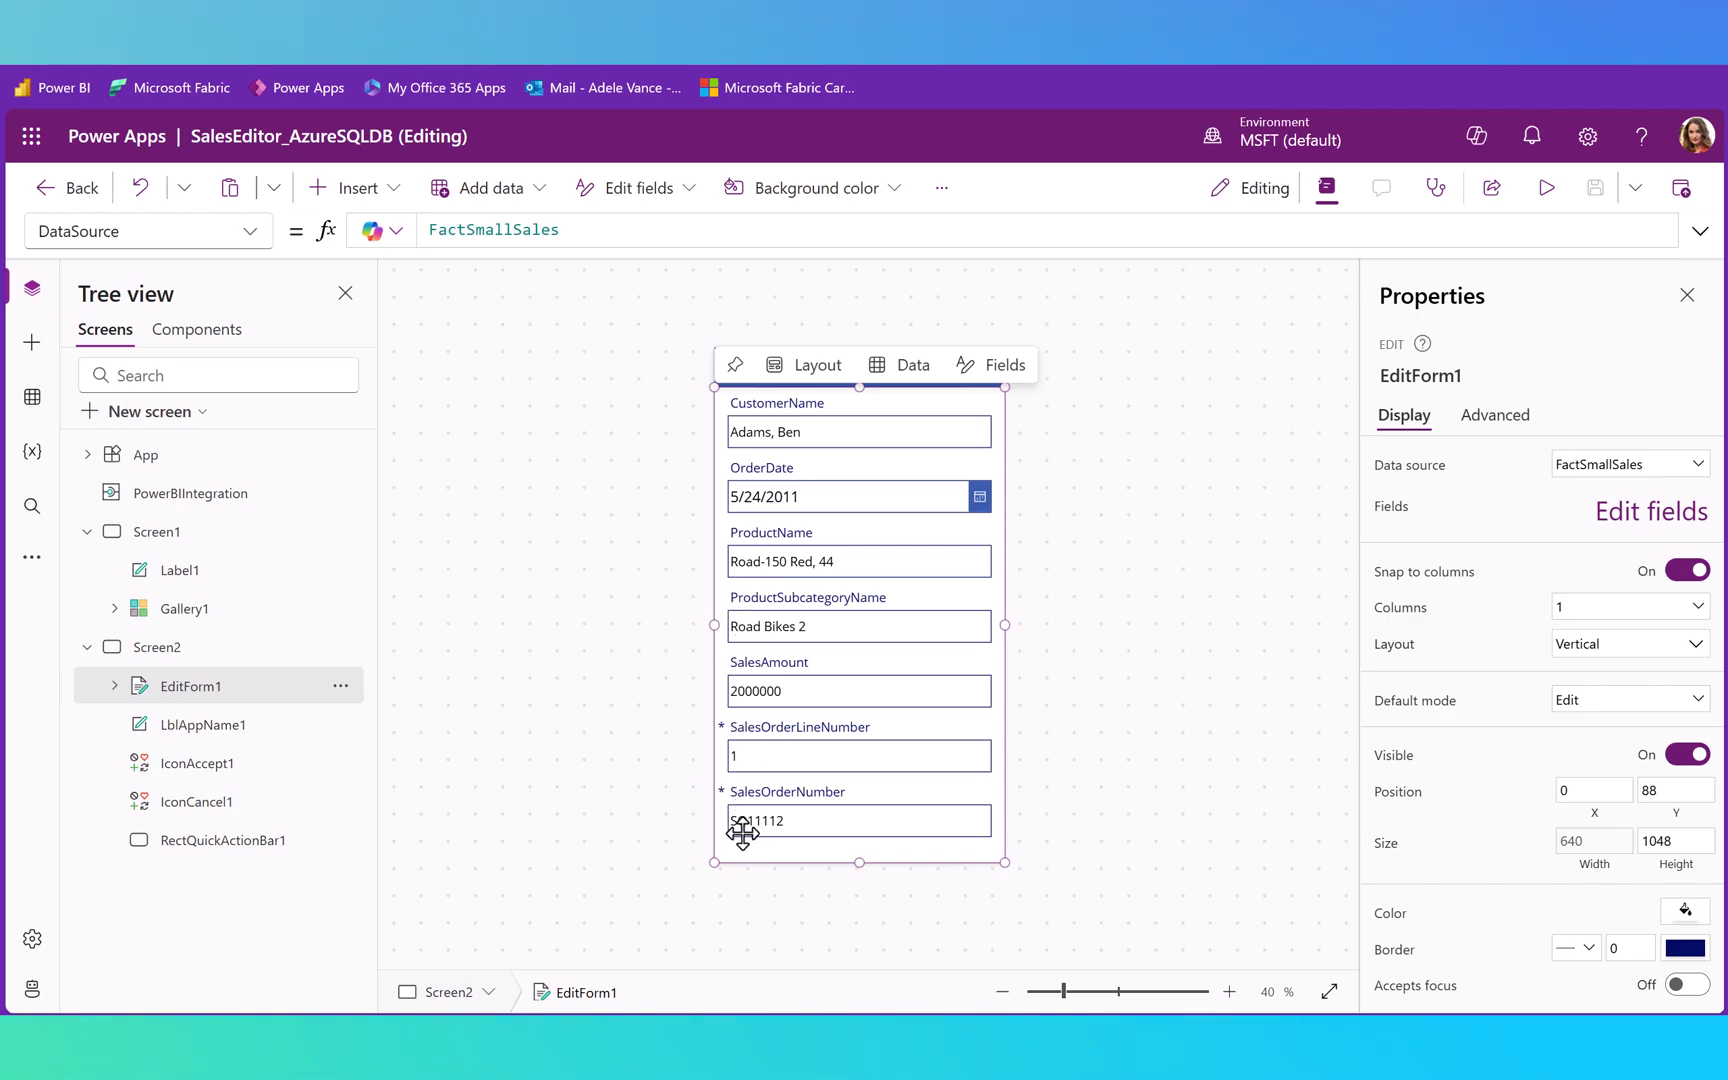
pyautogui.click(226, 612)
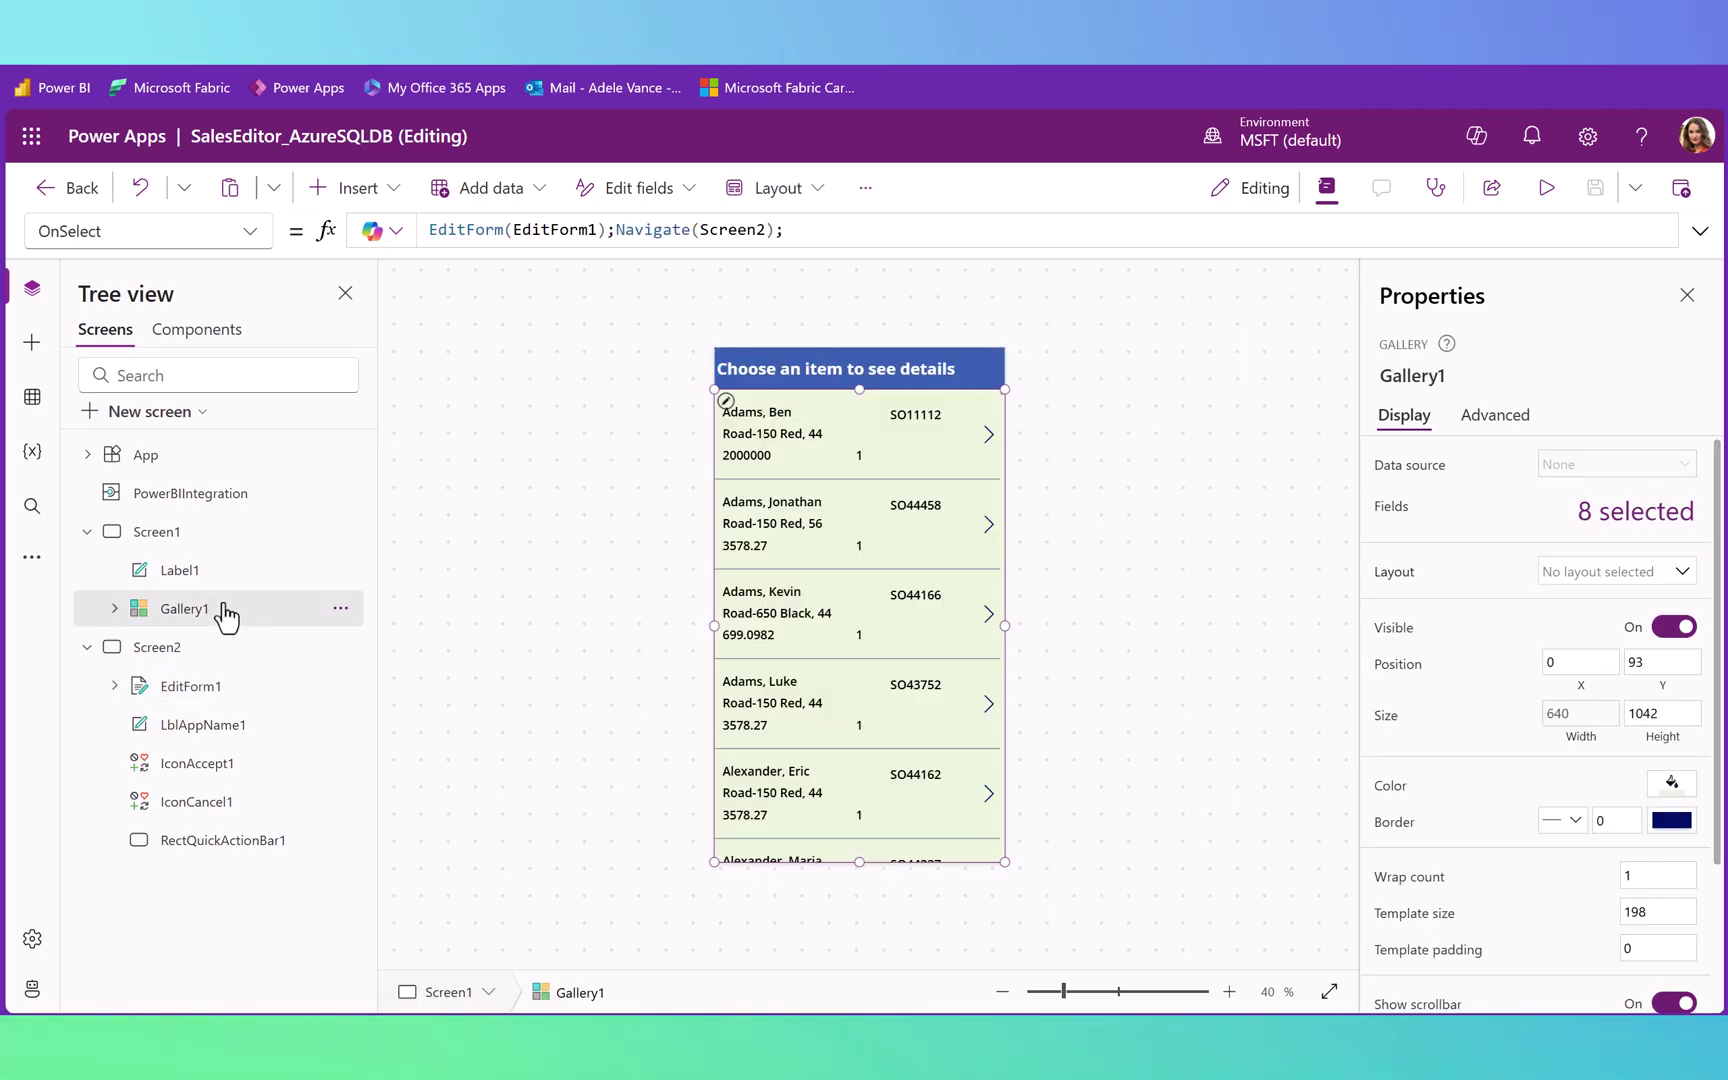
pyautogui.click(229, 688)
pyautogui.moveTo(770, 440)
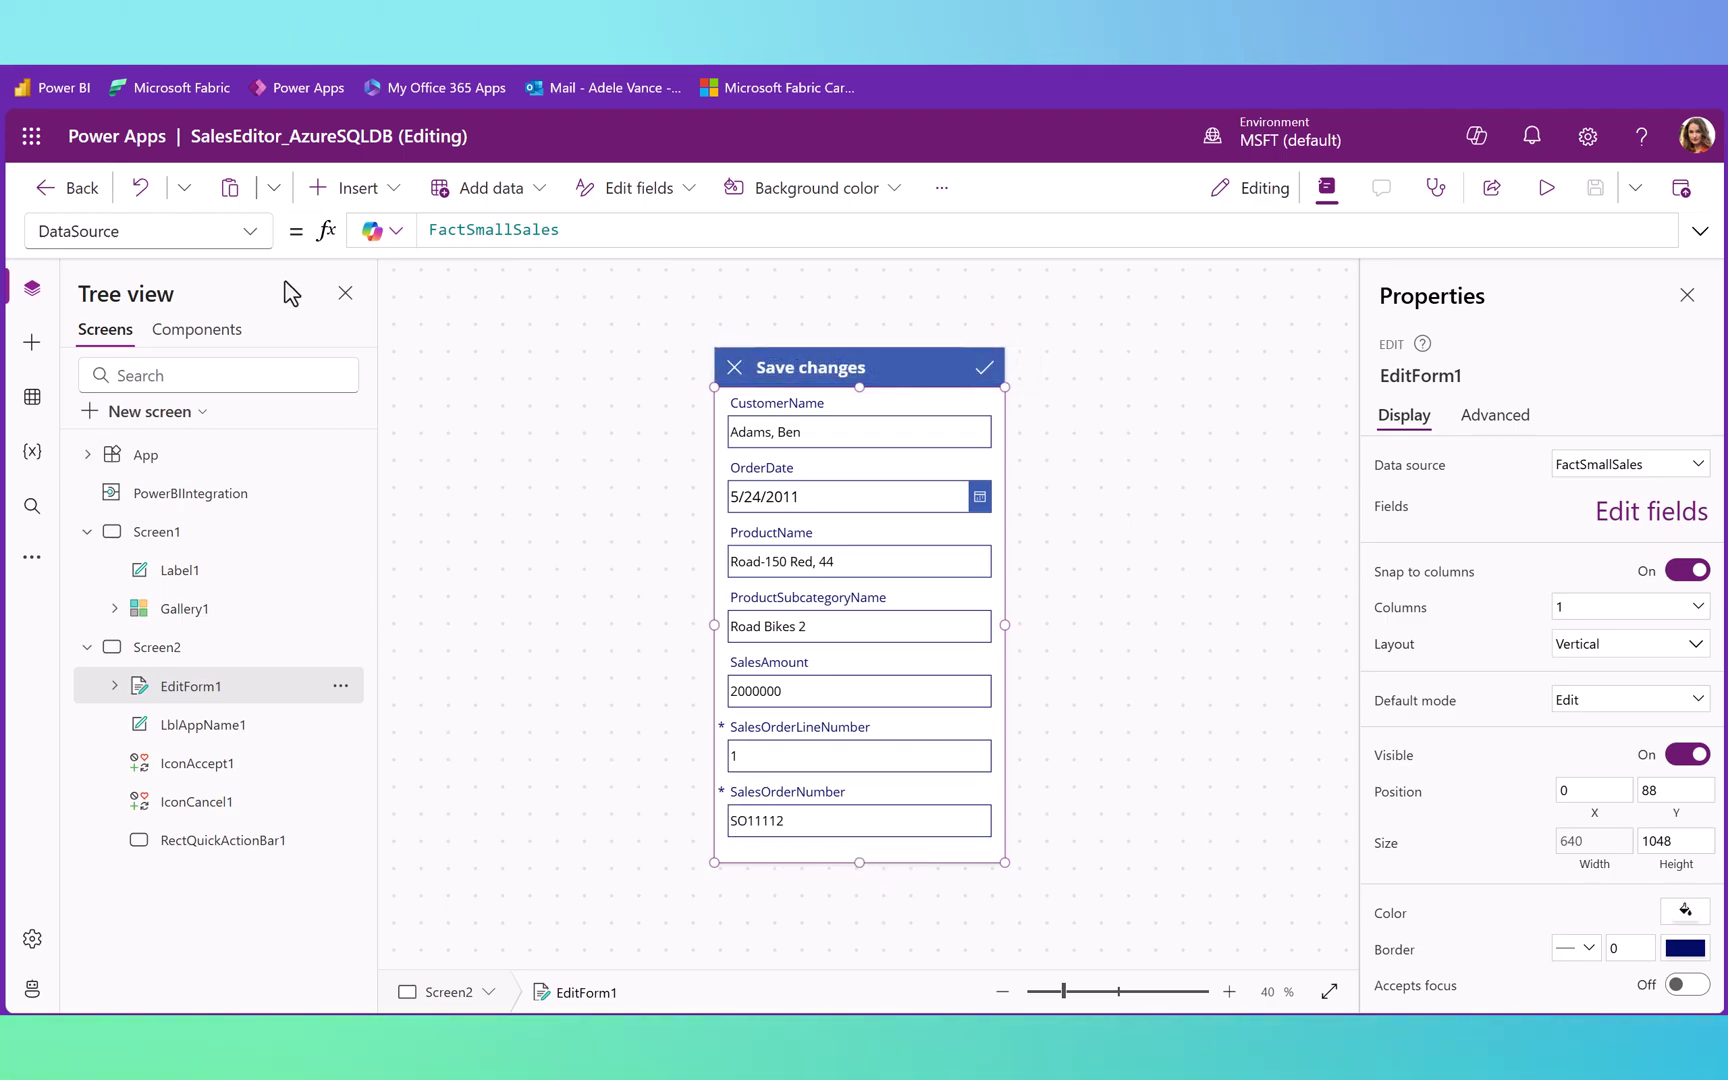
pyautogui.click(252, 234)
pyautogui.click(78, 698)
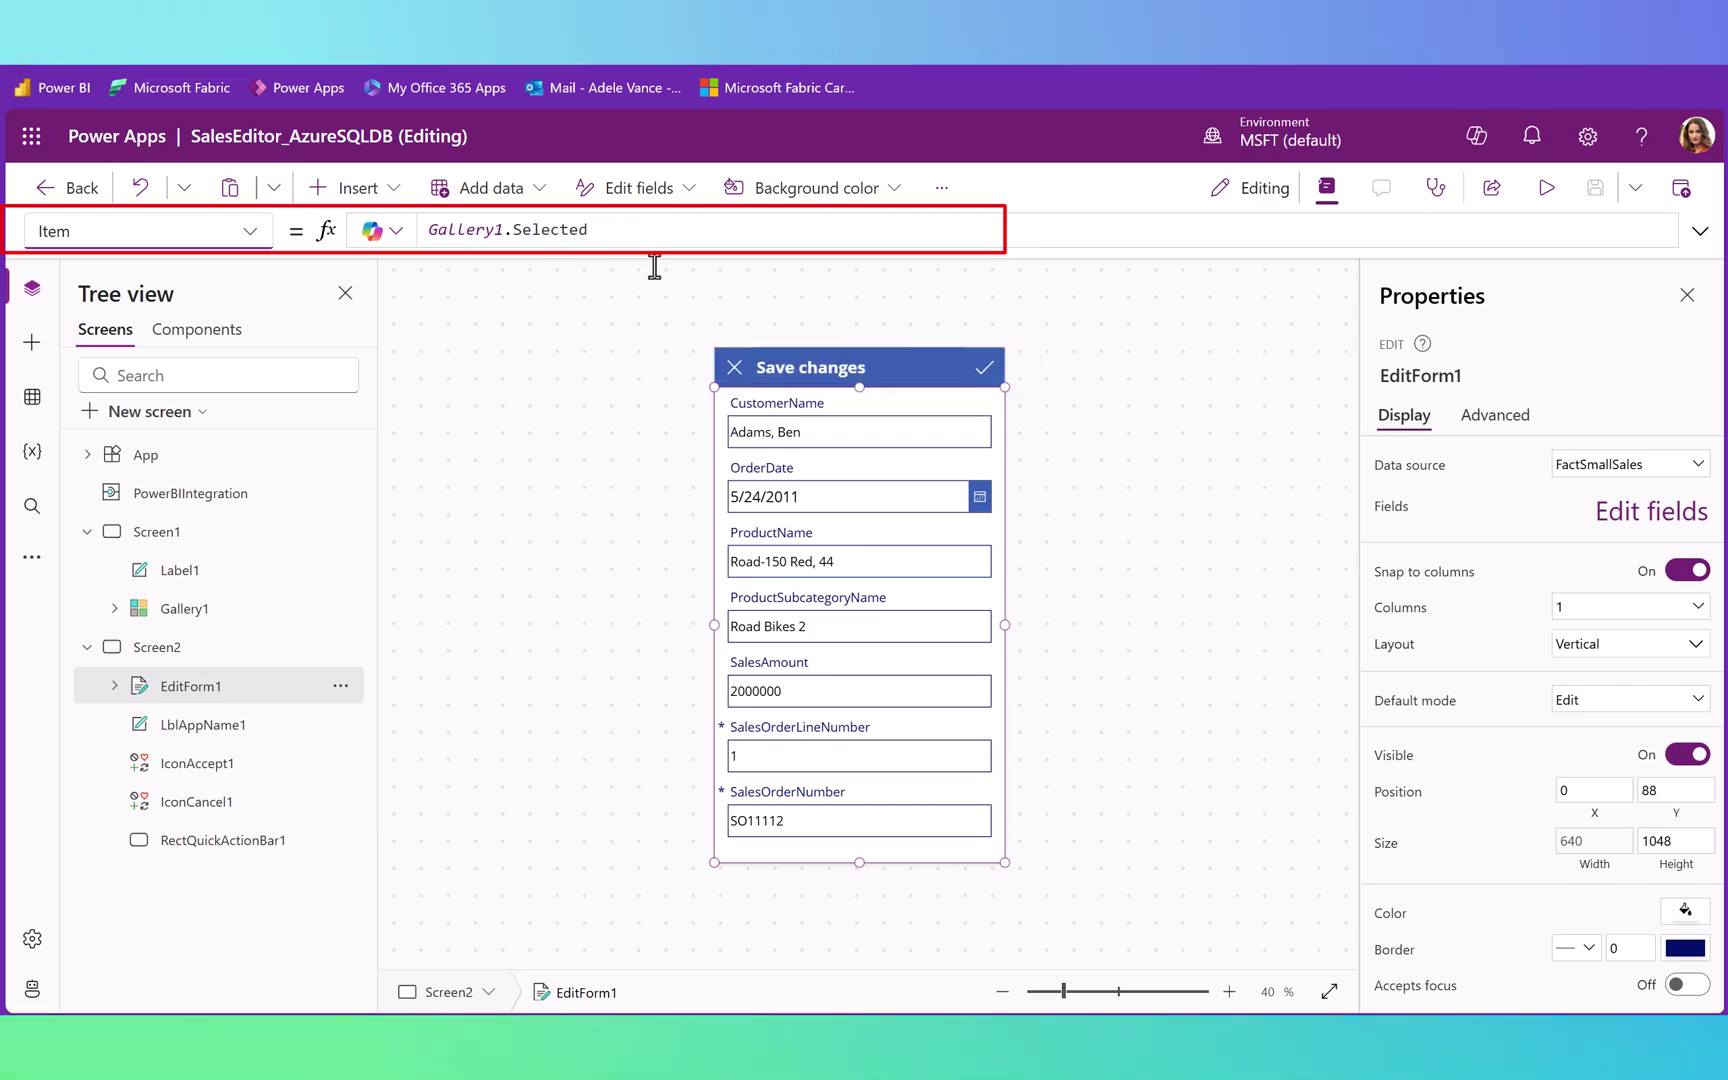
pyautogui.click(730, 369)
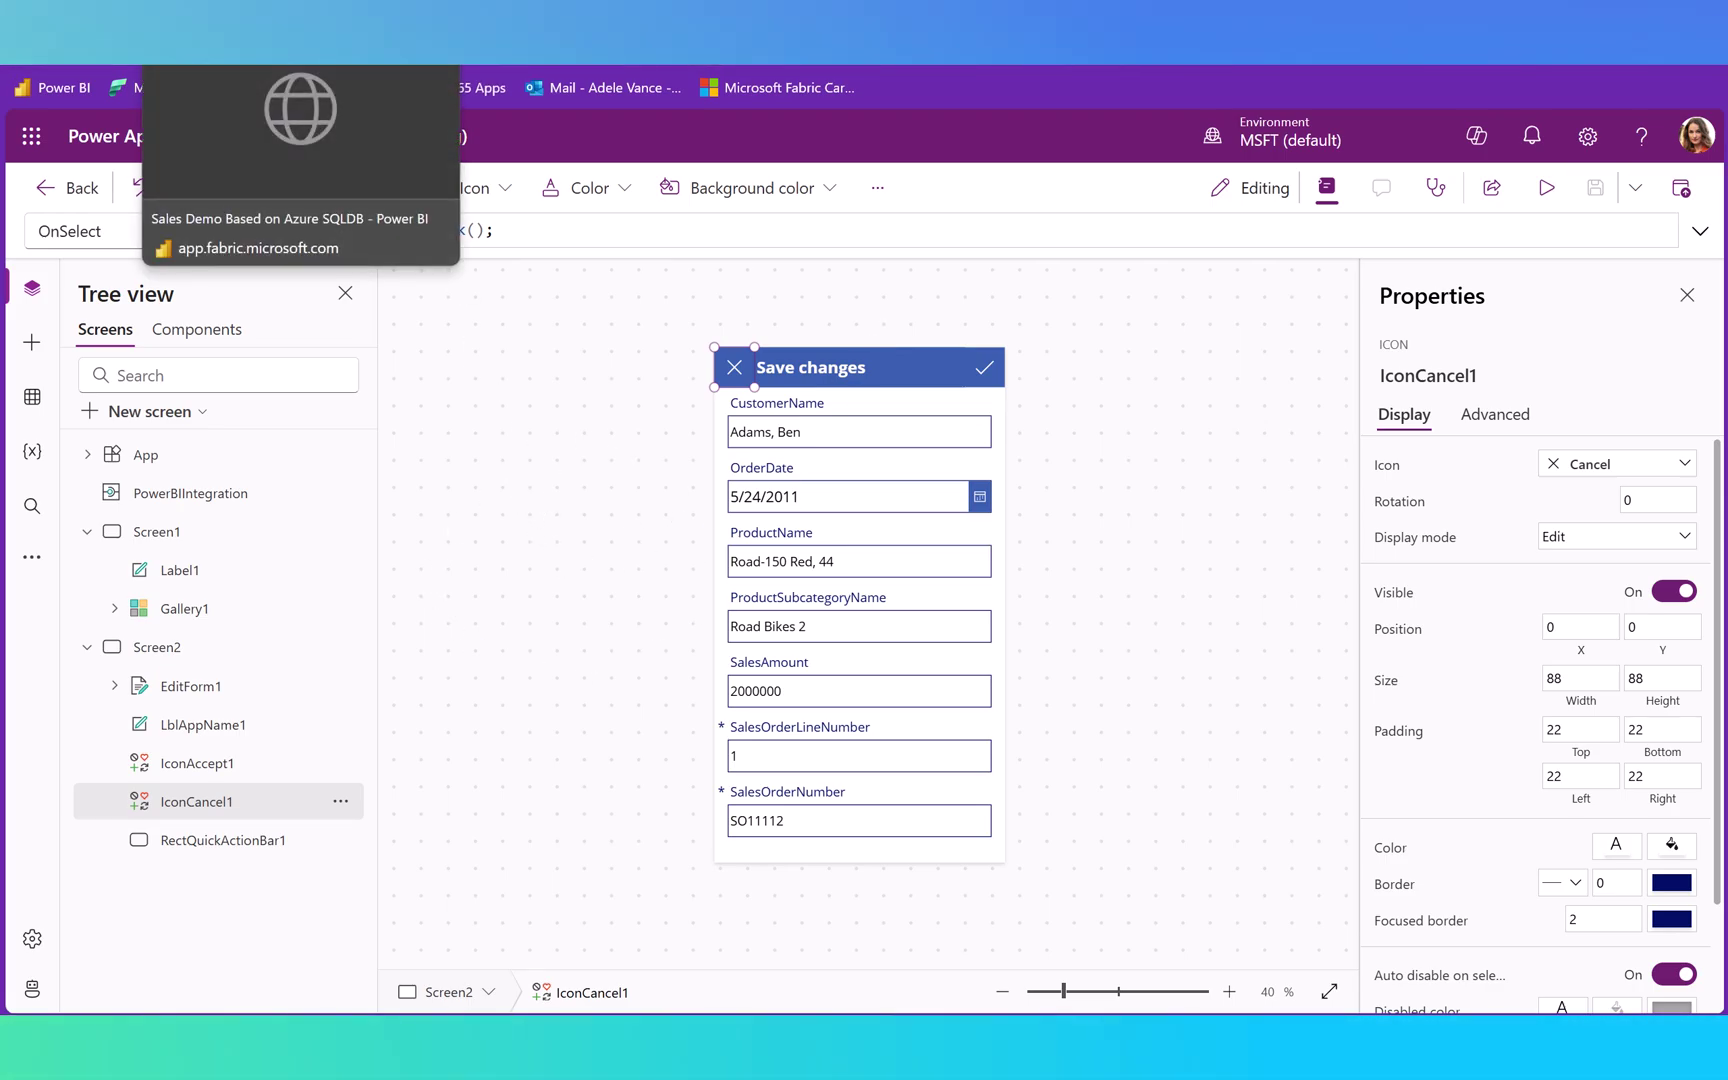
# Return to the Power BI sales report and dismiss the visual's options menu
pyautogui.click(250, 45)
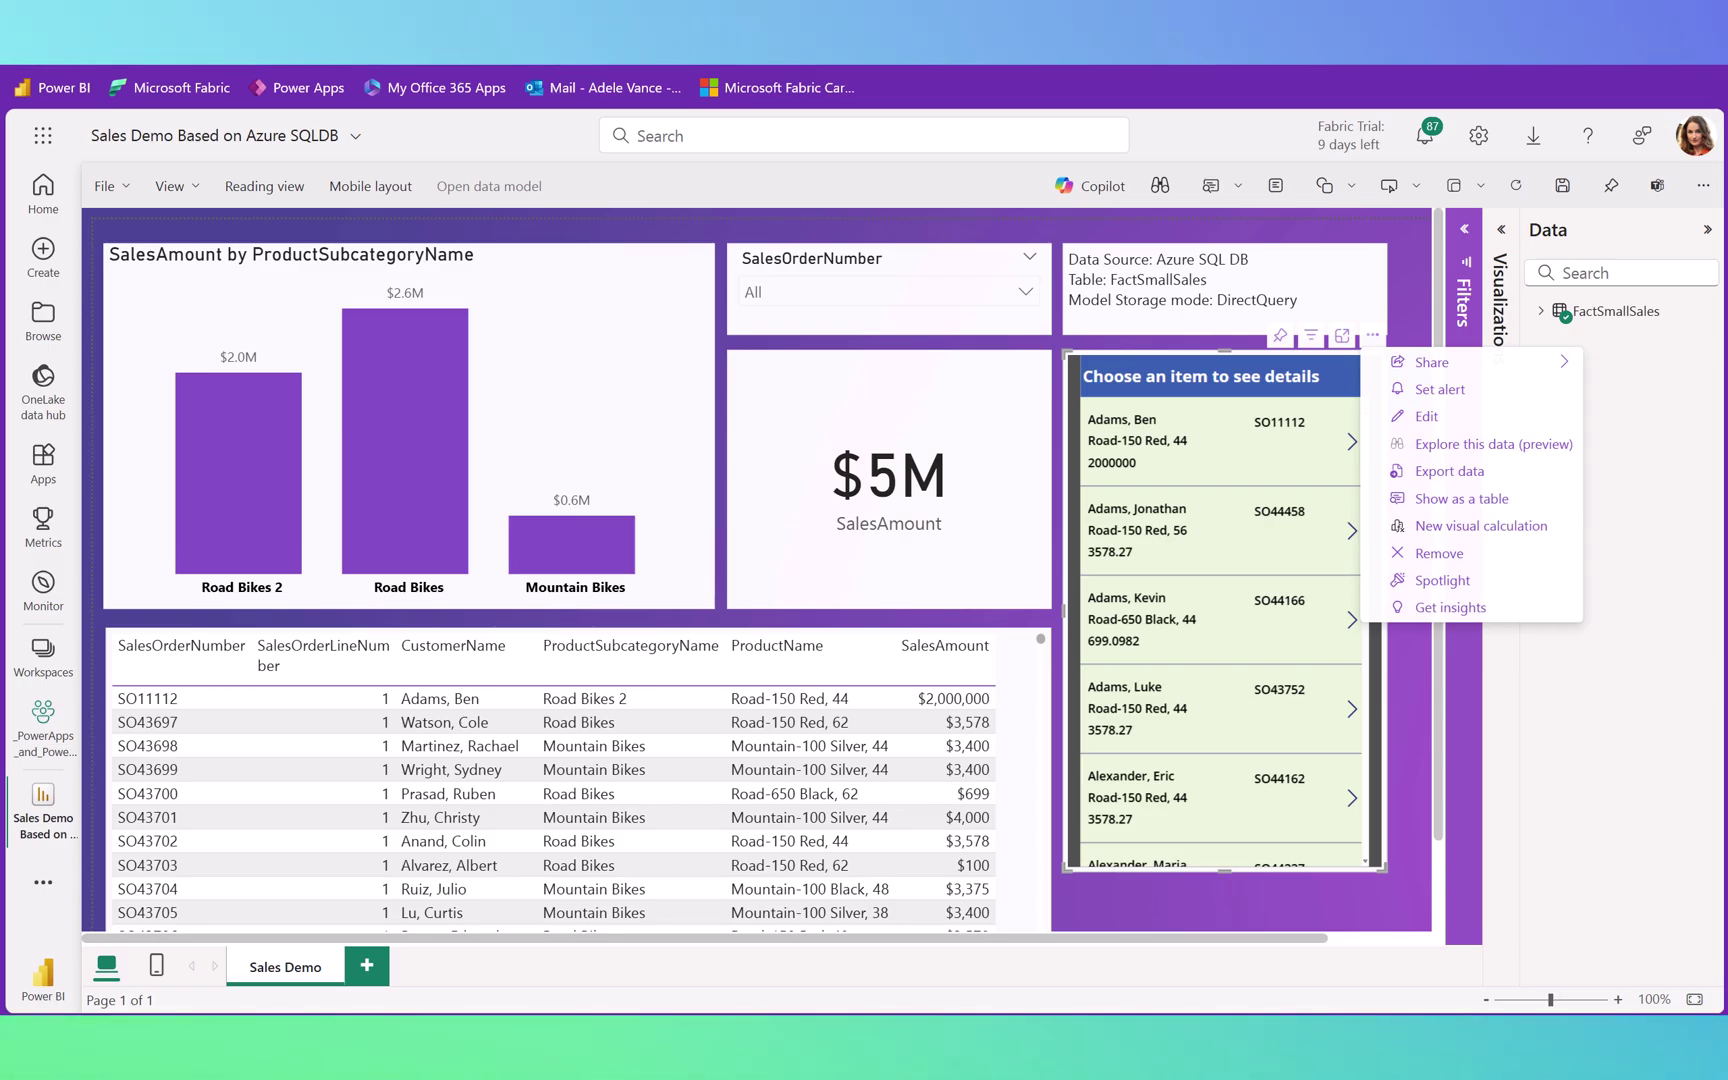
pyautogui.click(1225, 948)
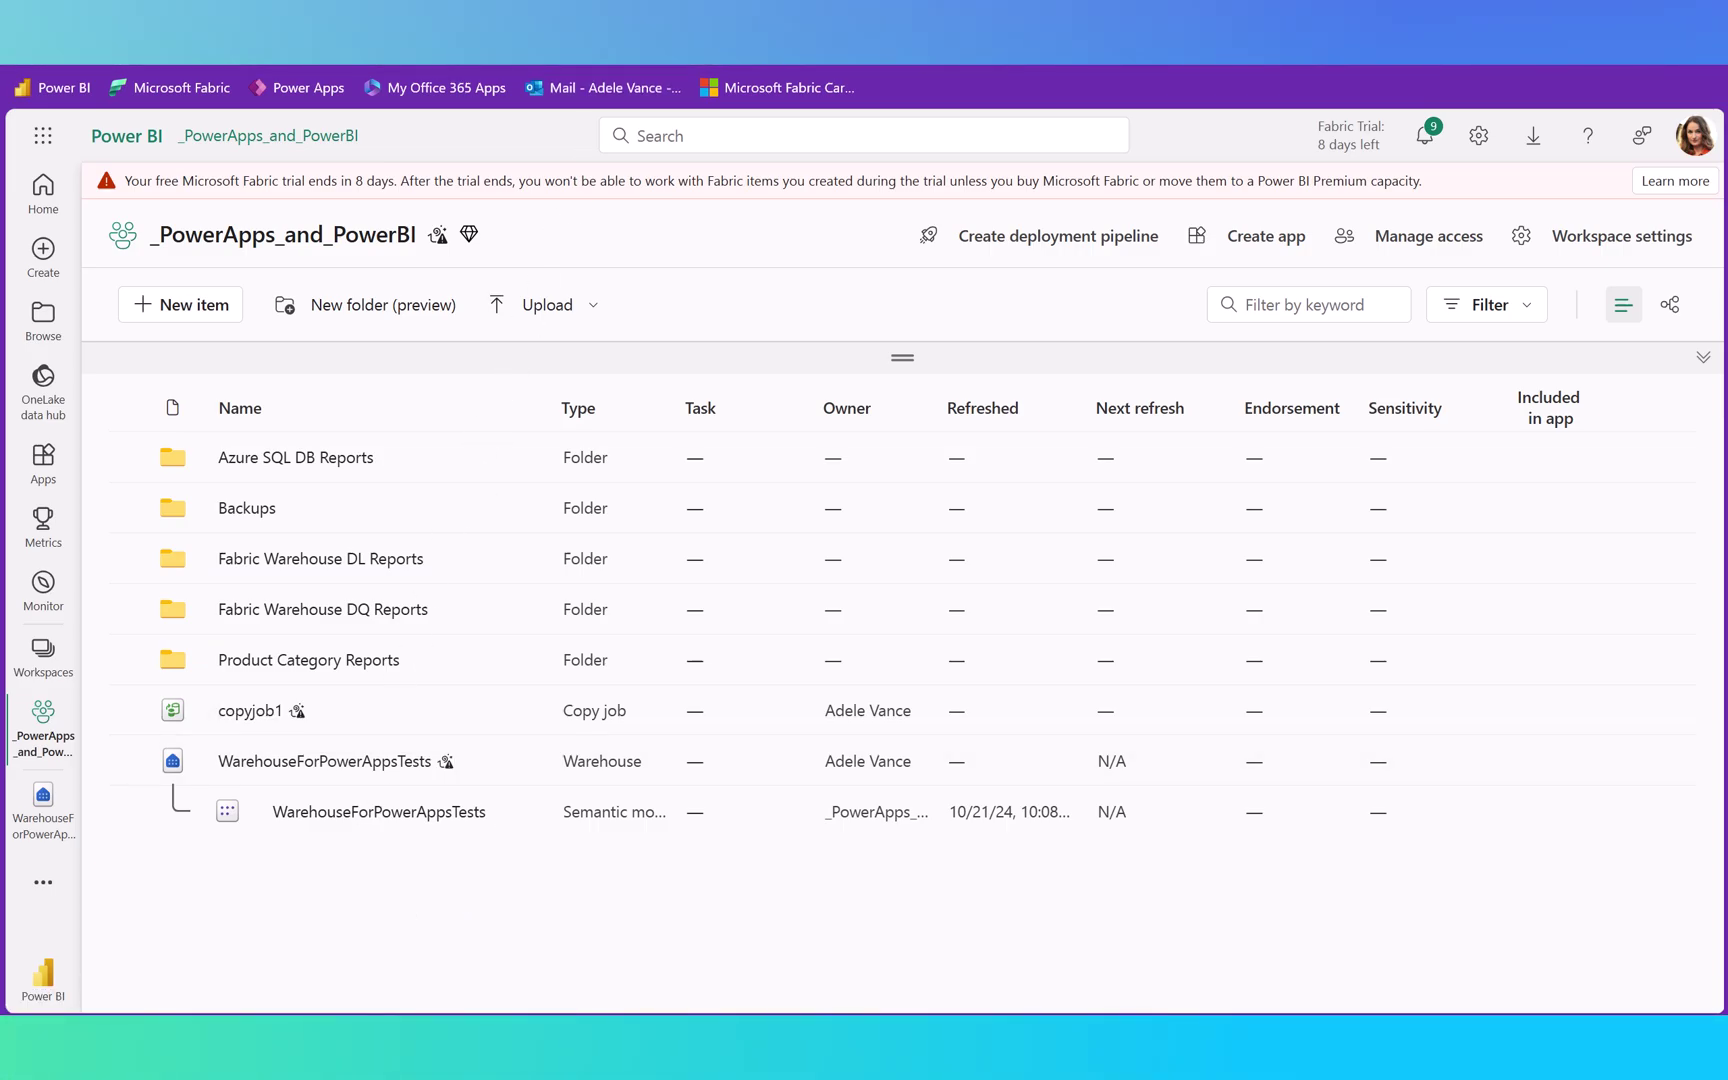
# Open WarehouseForPowerAppsTests, widen the Explorer pane, and view then close its settings
pyautogui.click(700, 58)
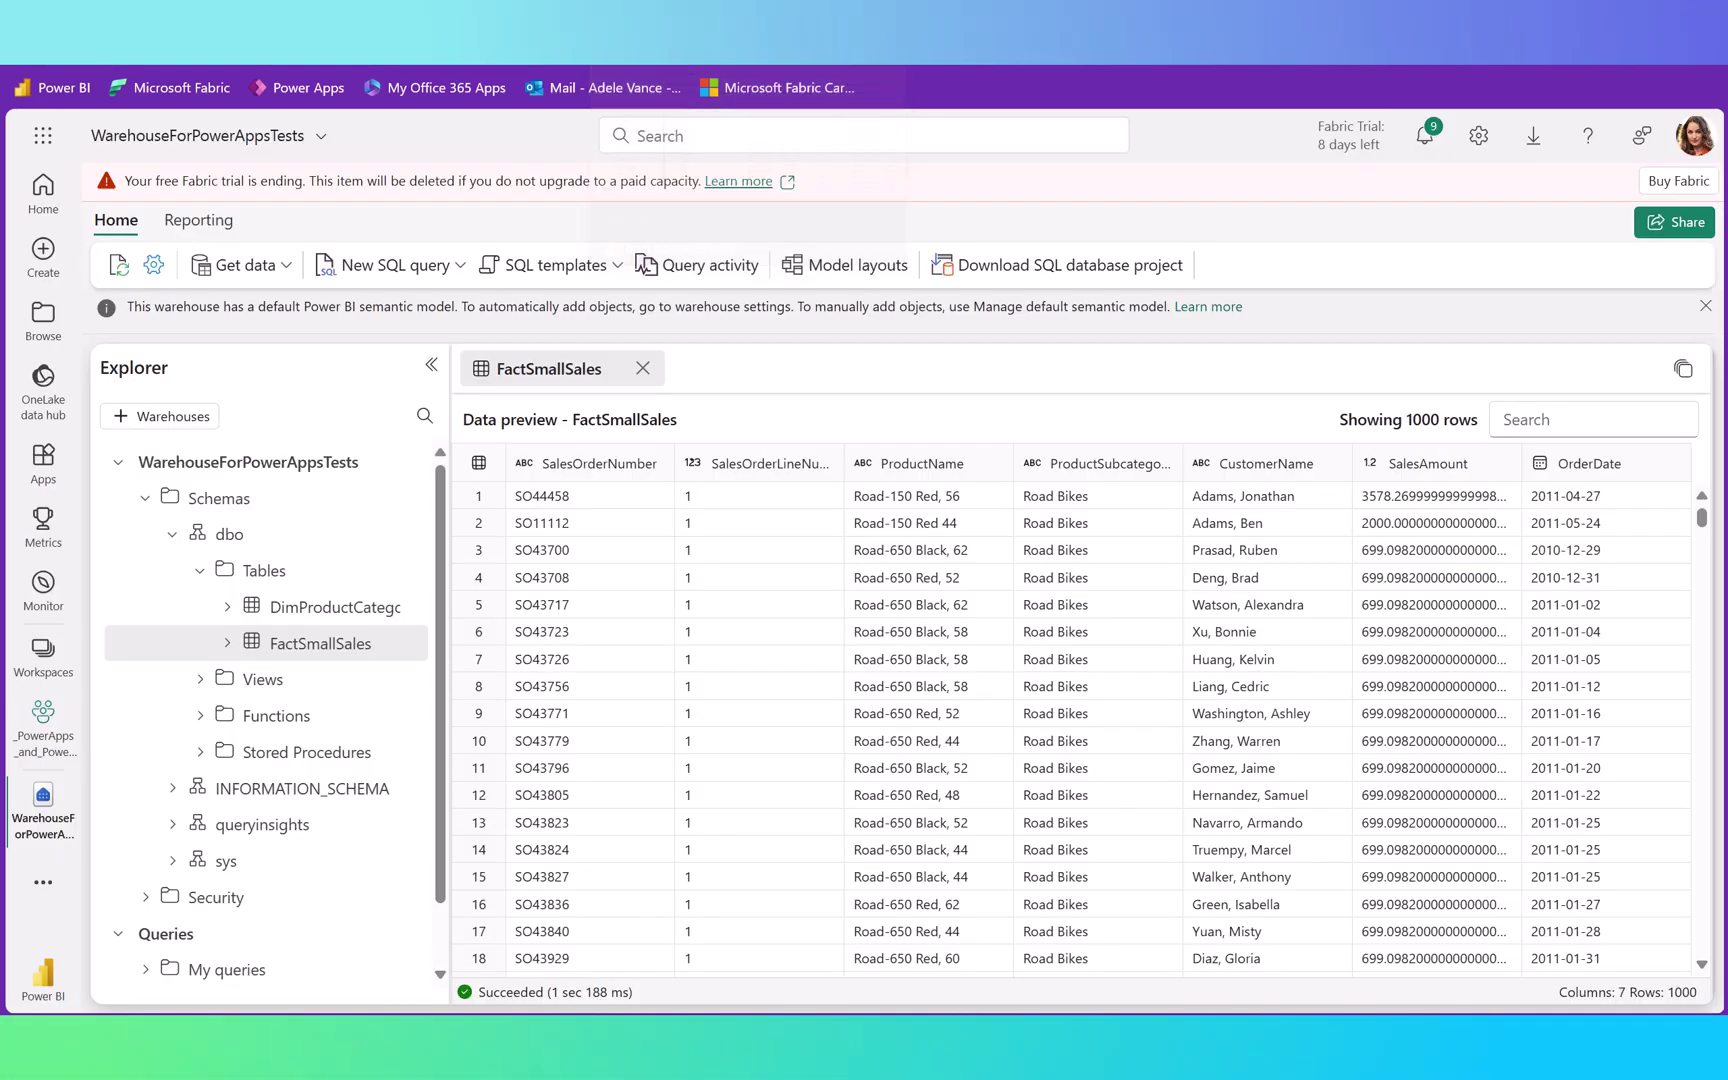
pyautogui.moveTo(447, 673); pyautogui.dragTo(499, 670)
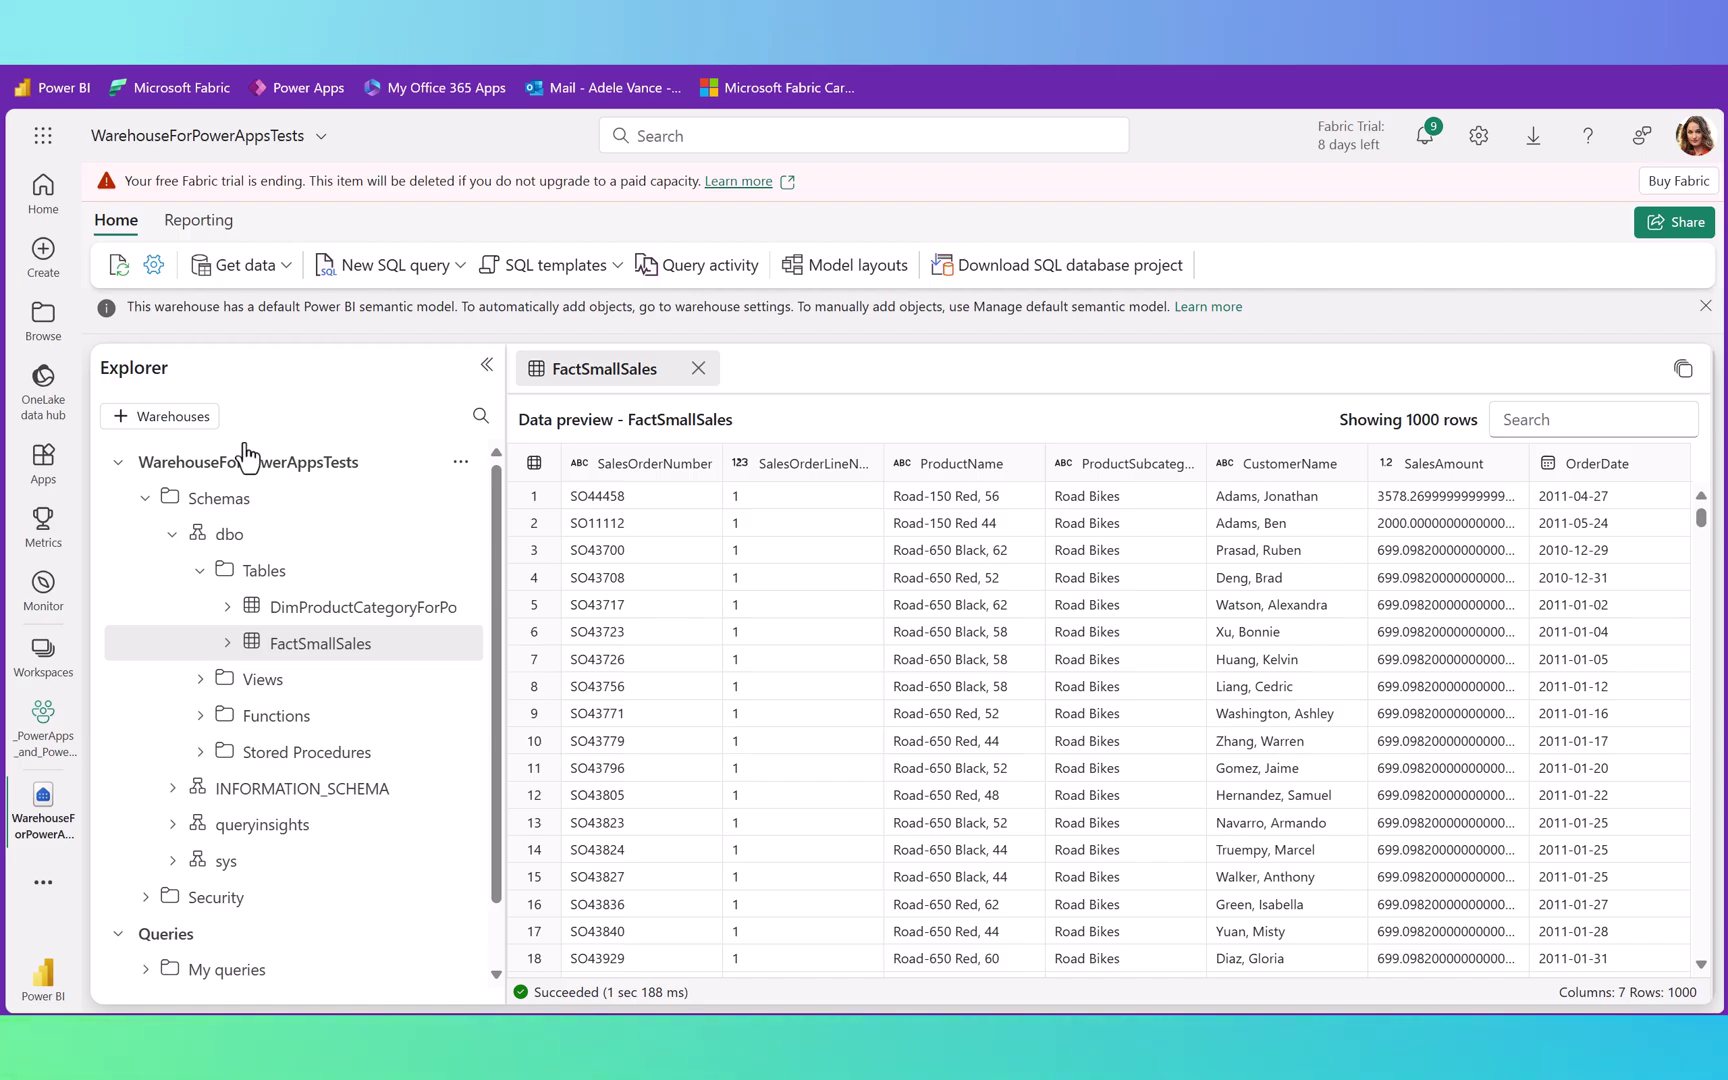
pyautogui.click(153, 265)
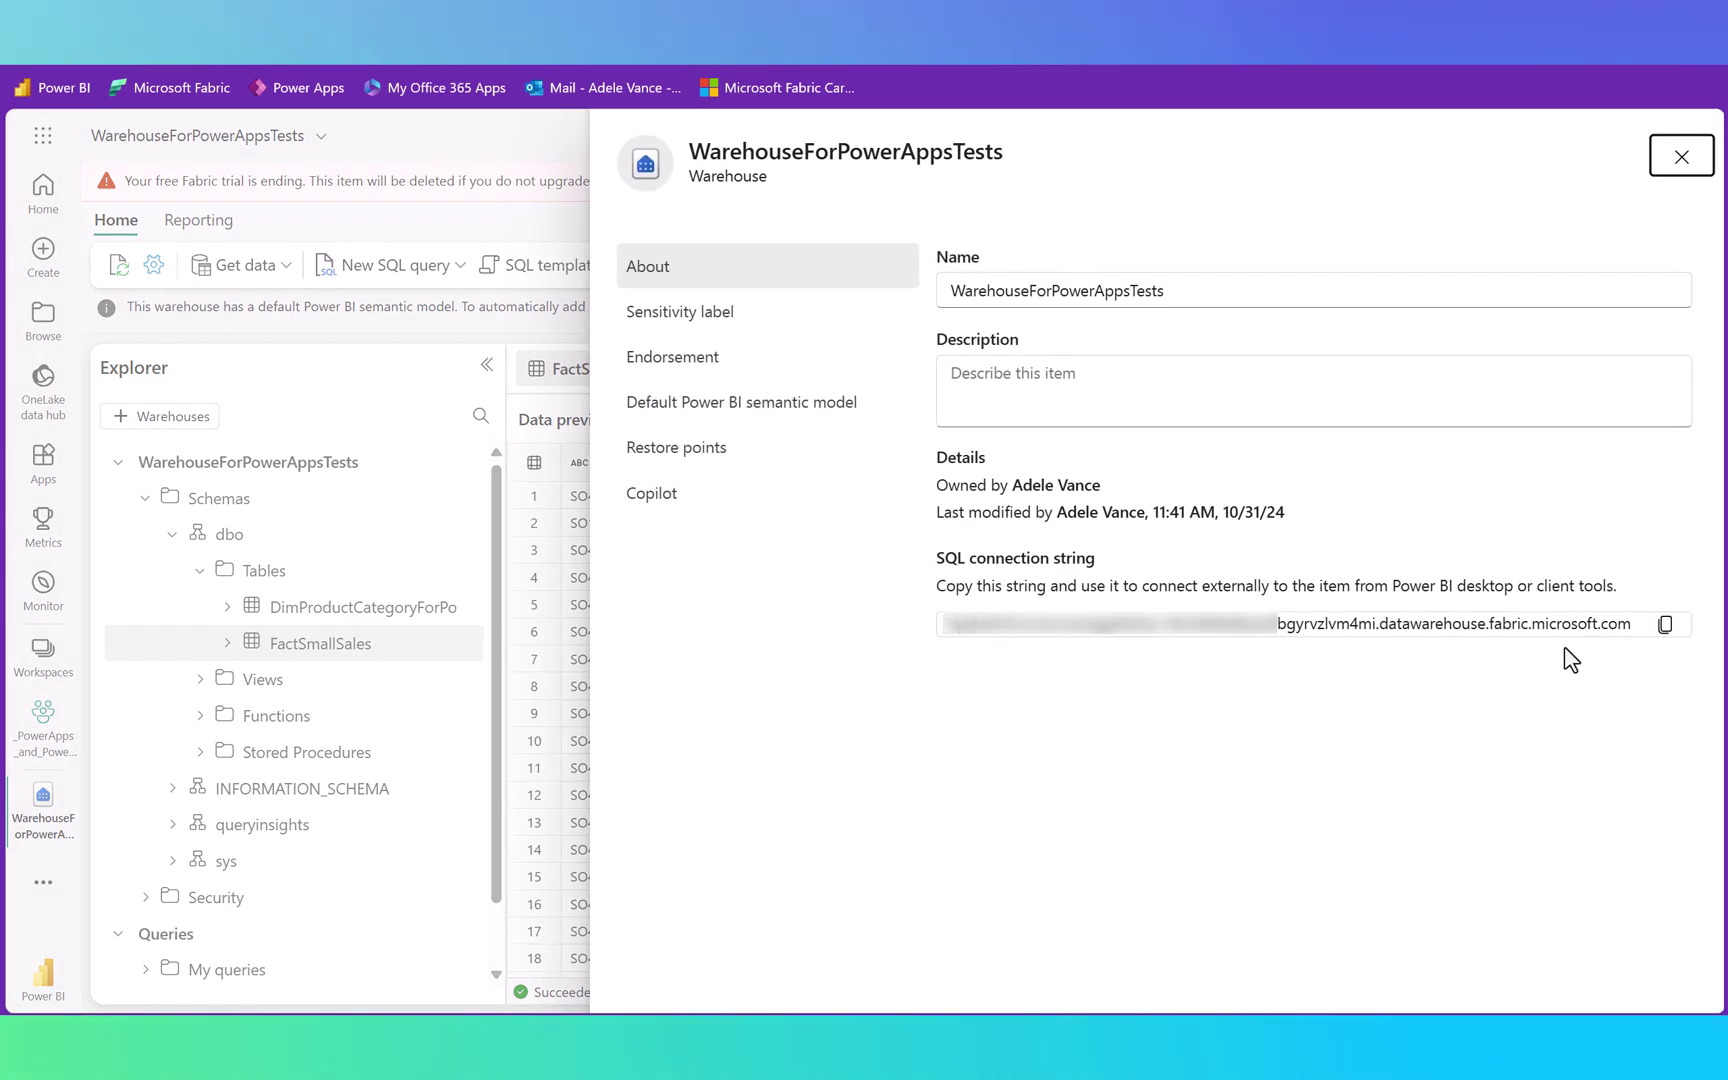
pyautogui.click(1677, 163)
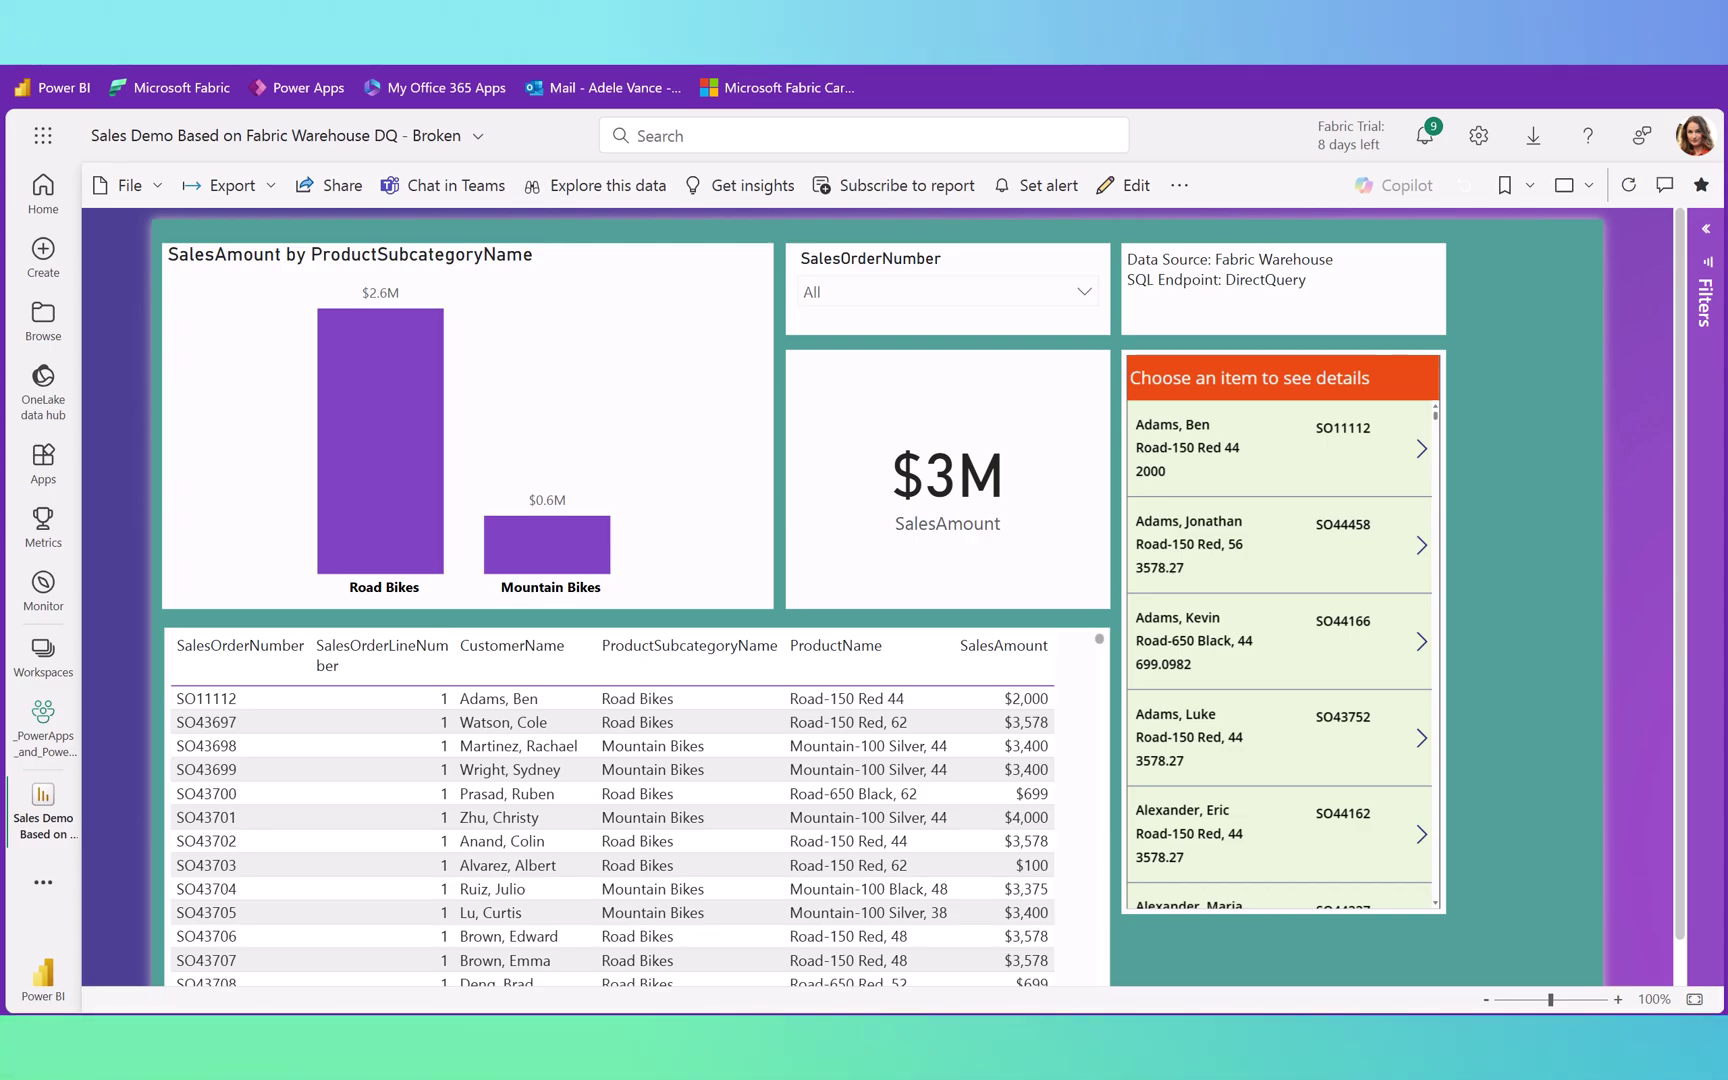
# Append 0000 to the first sale's amount and change its subcategory to Road Bikes 2
pyautogui.click(1420, 450)
pyautogui.click(1190, 730)
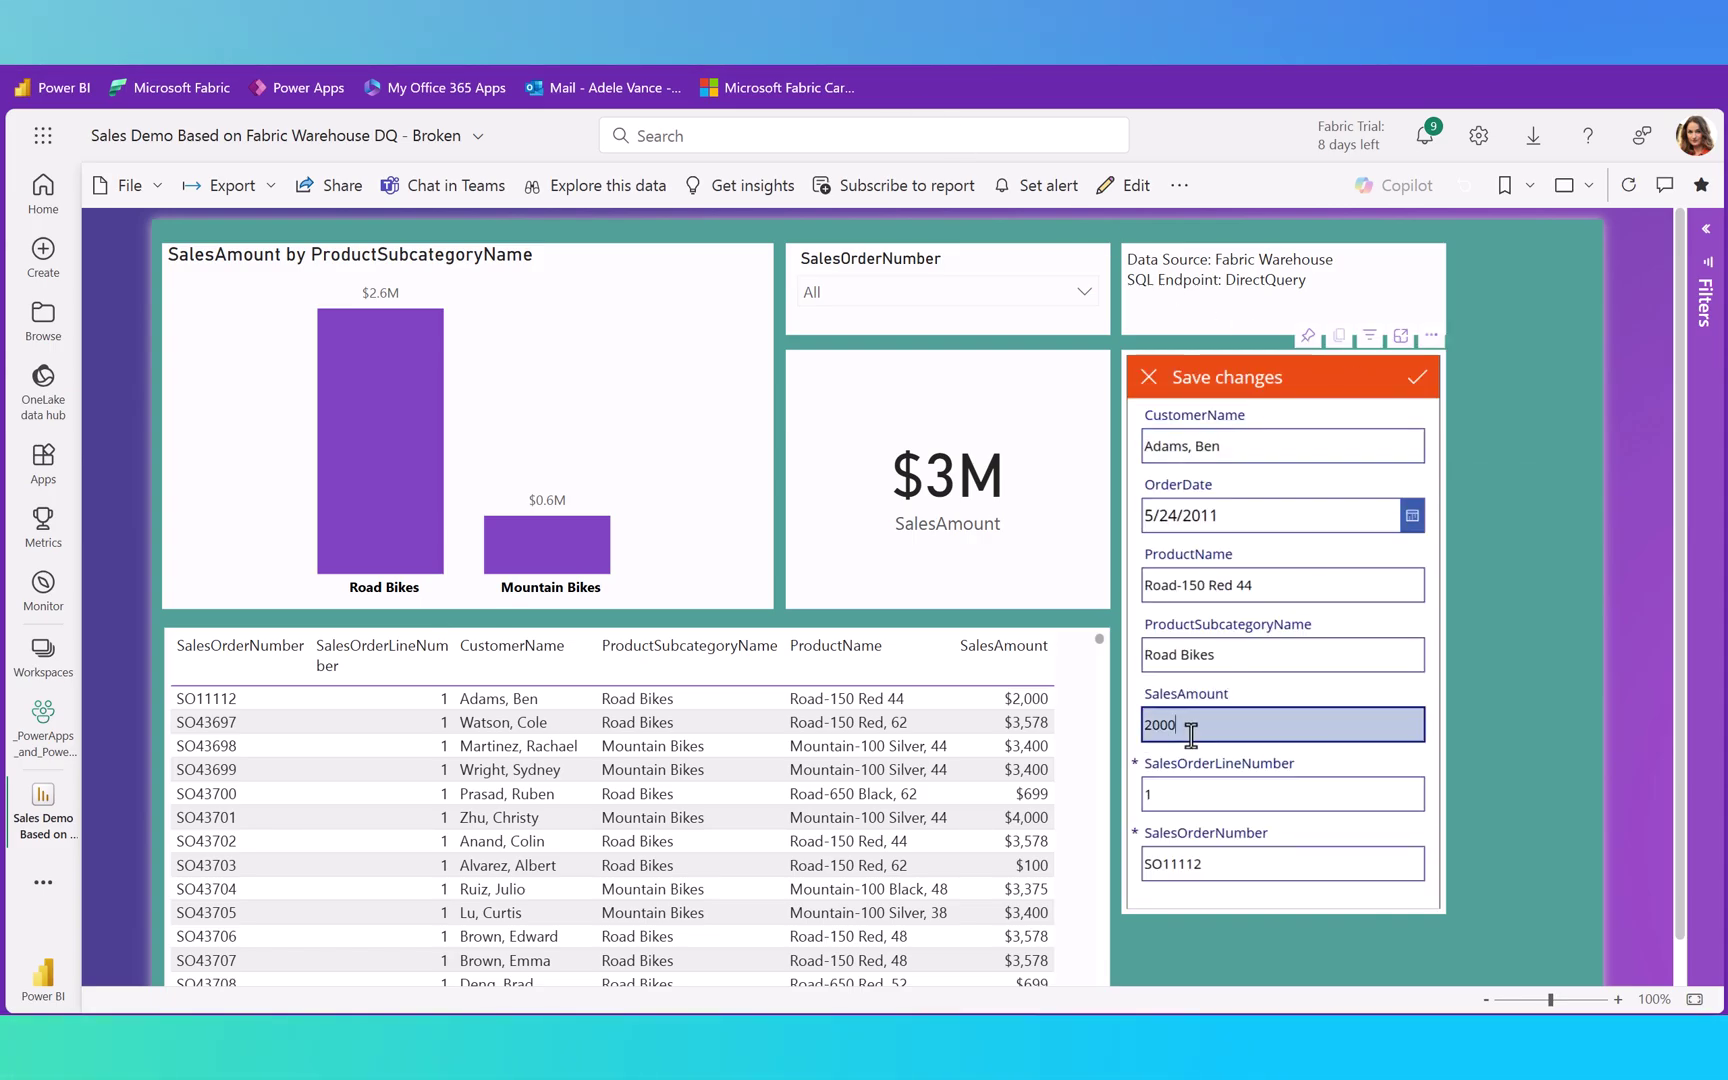
pyautogui.write('0000')
pyautogui.click(1241, 658)
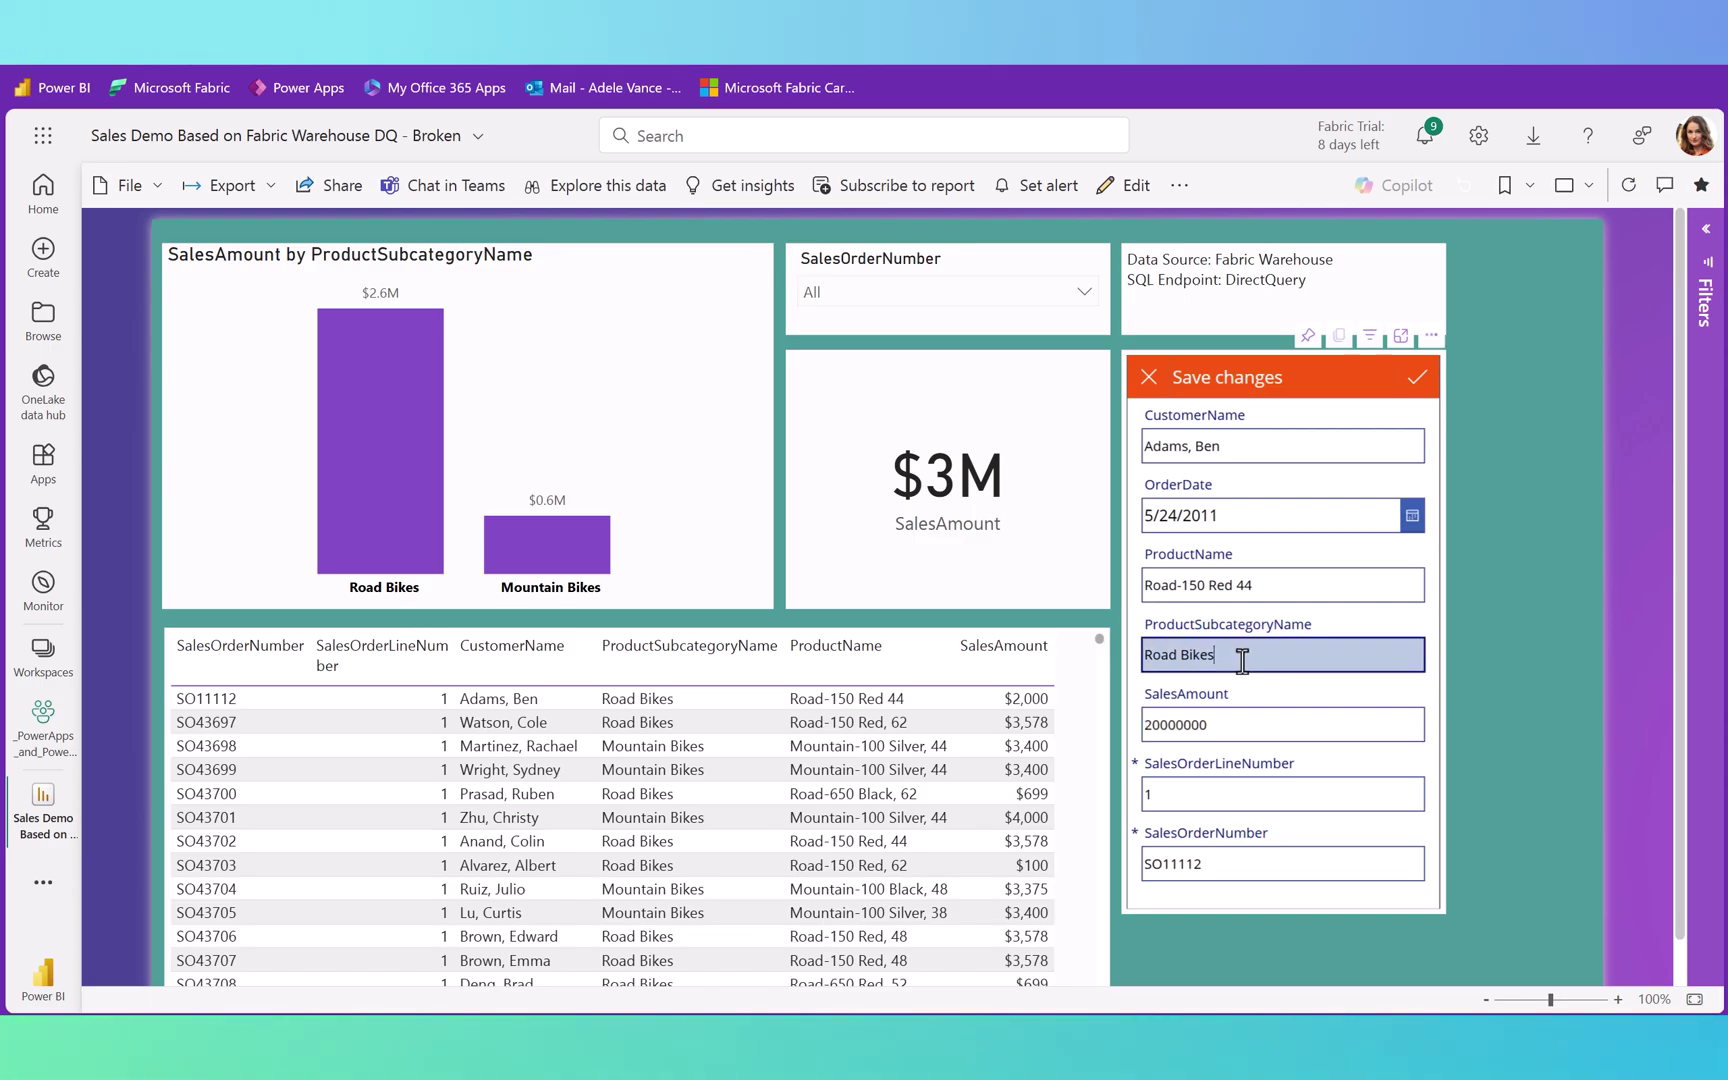
pyautogui.write('2')
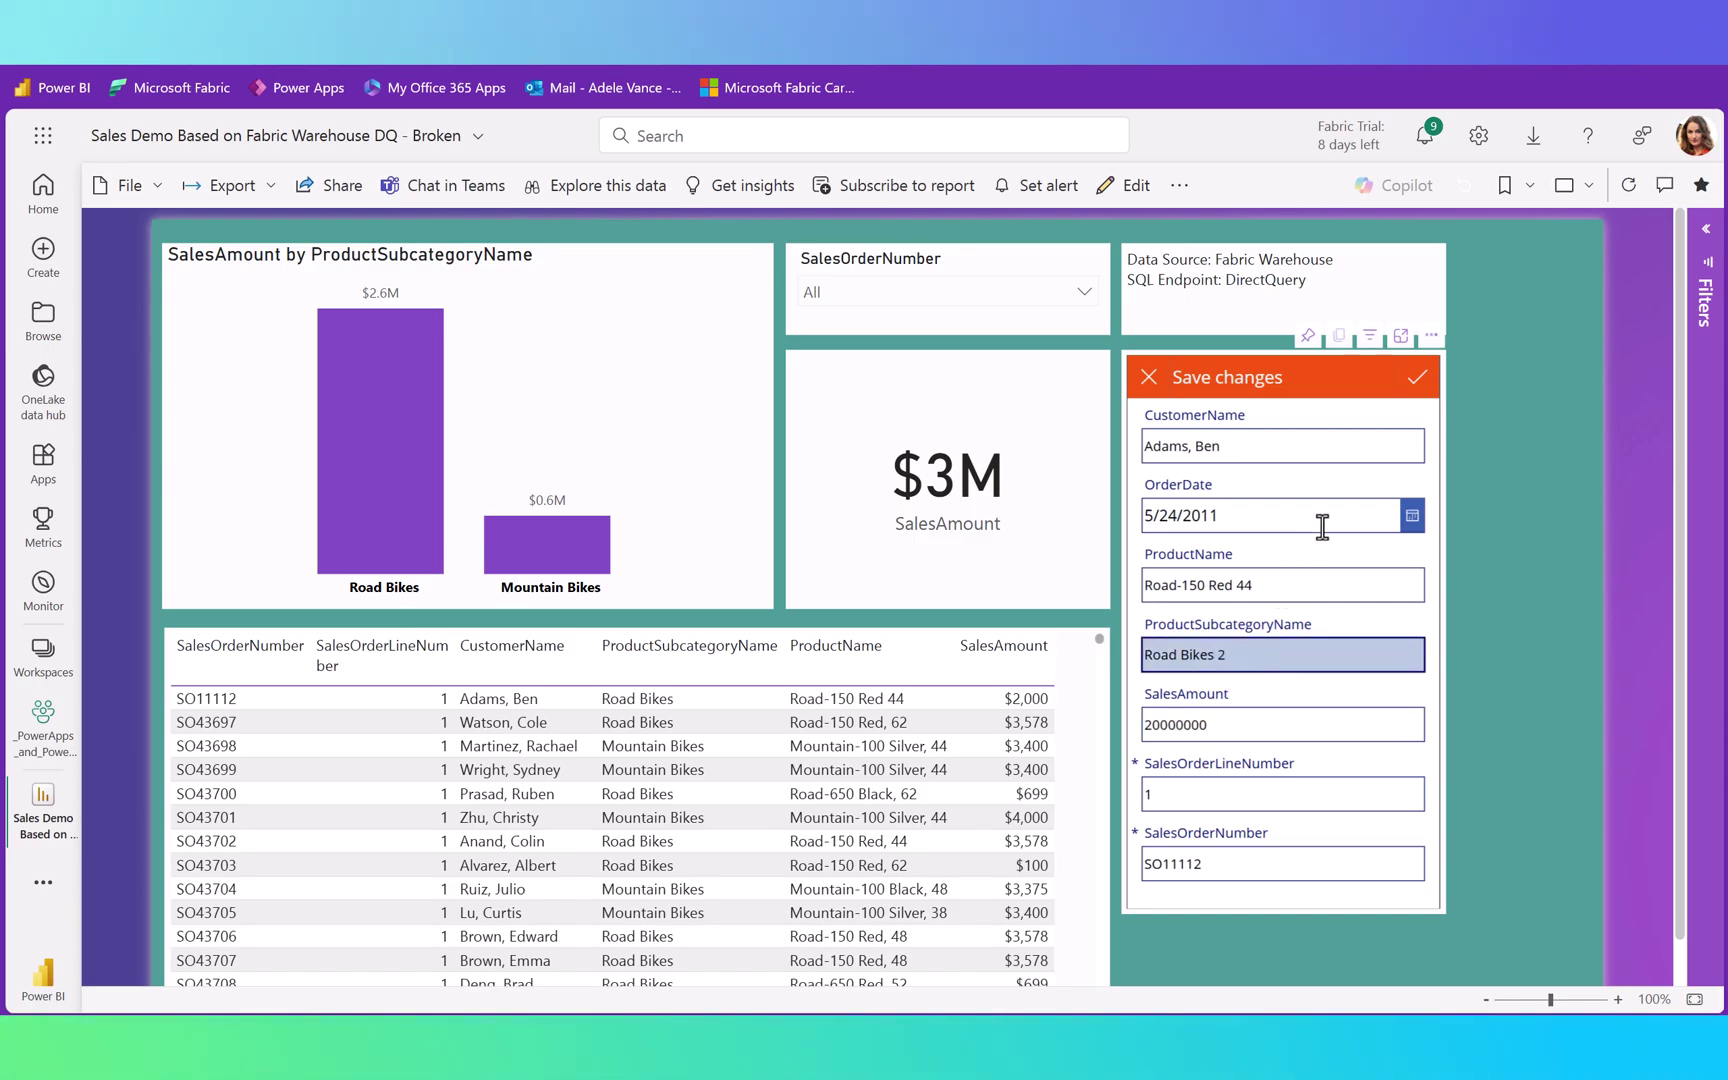
# Submit the edit to the warehouse and dismiss the Patch network error banner
pyautogui.click(1418, 380)
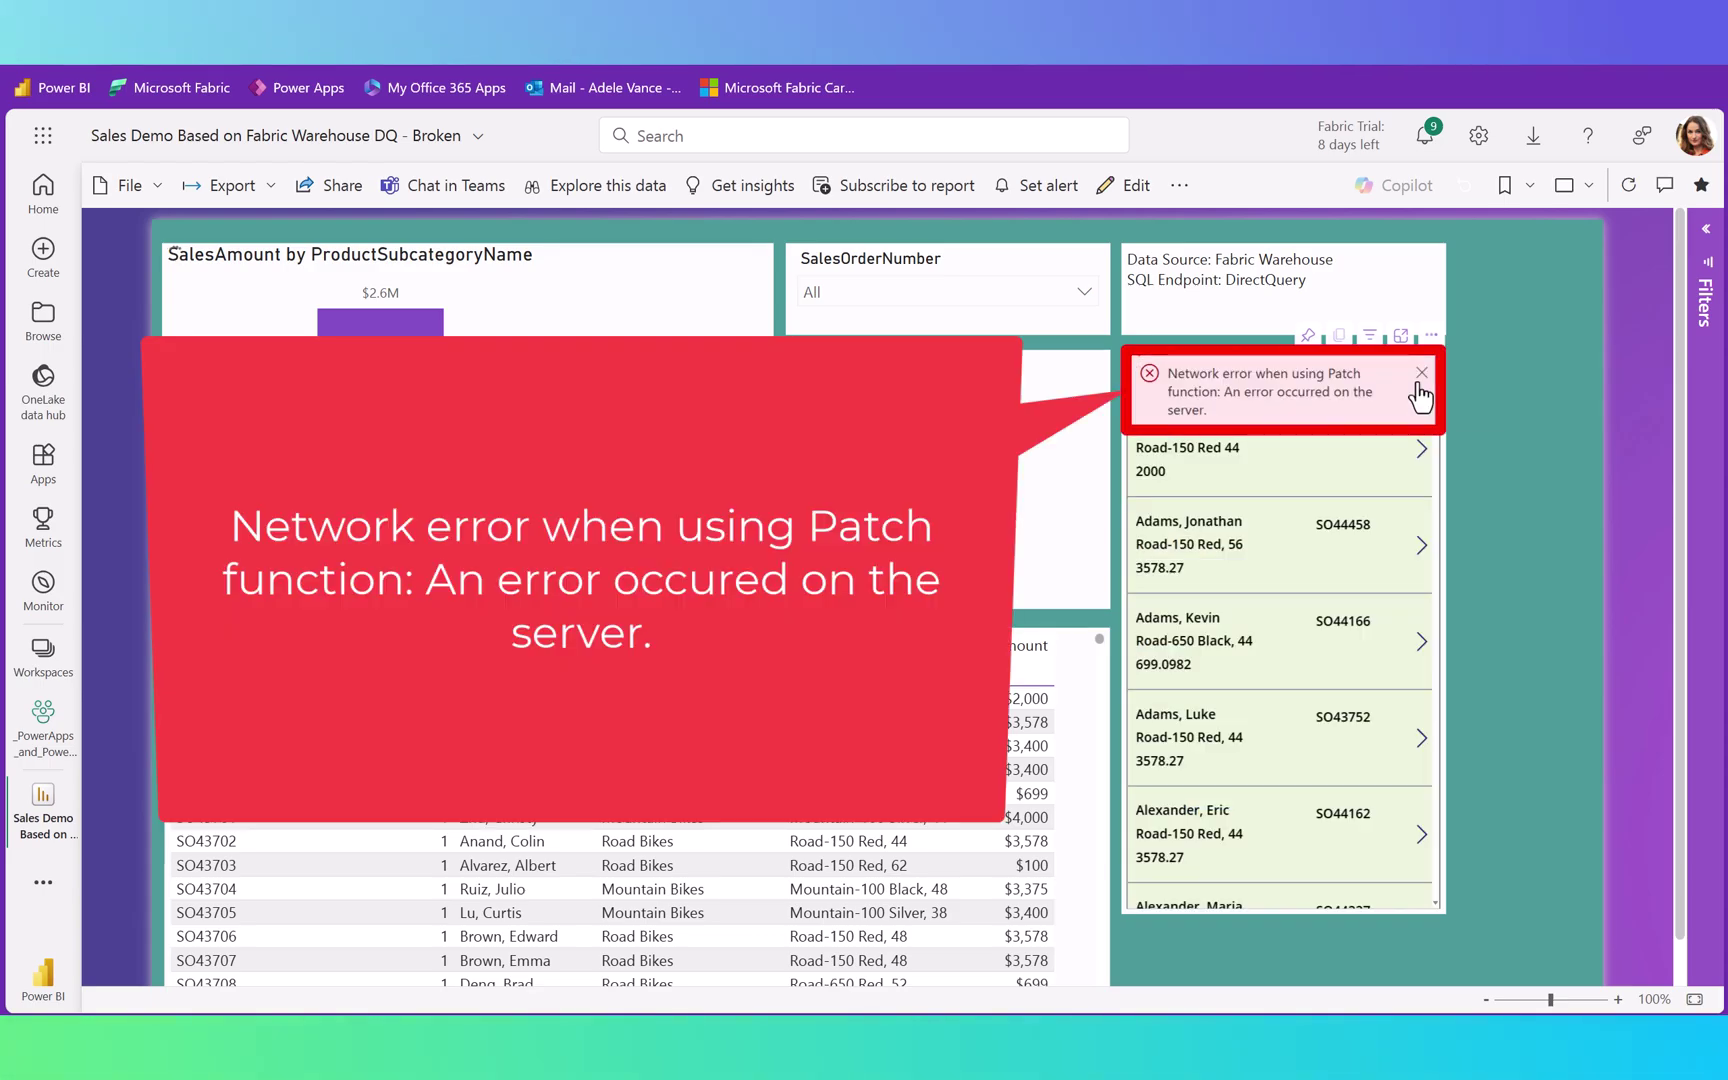
pyautogui.click(1420, 378)
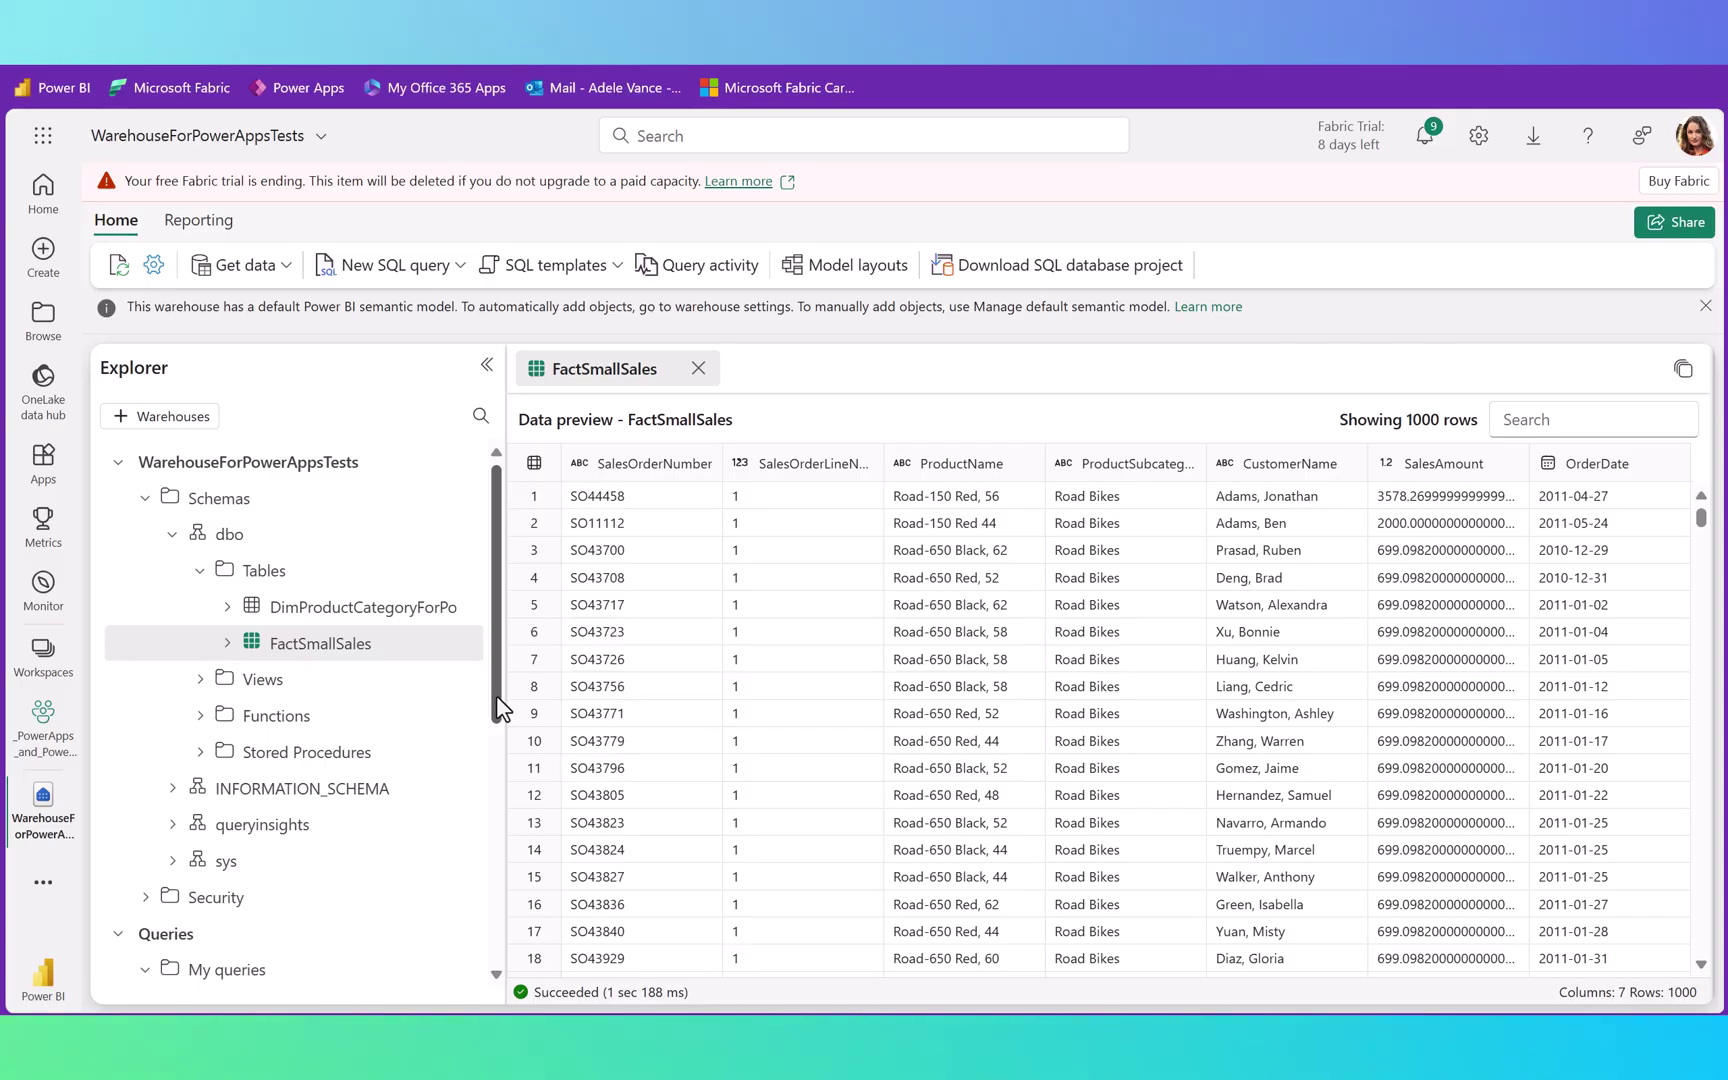
# Scroll the Explorer to My queries and open the 10_CreateUpdateFactSmallSales script
pyautogui.moveTo(495, 695); pyautogui.dragTo(500, 958)
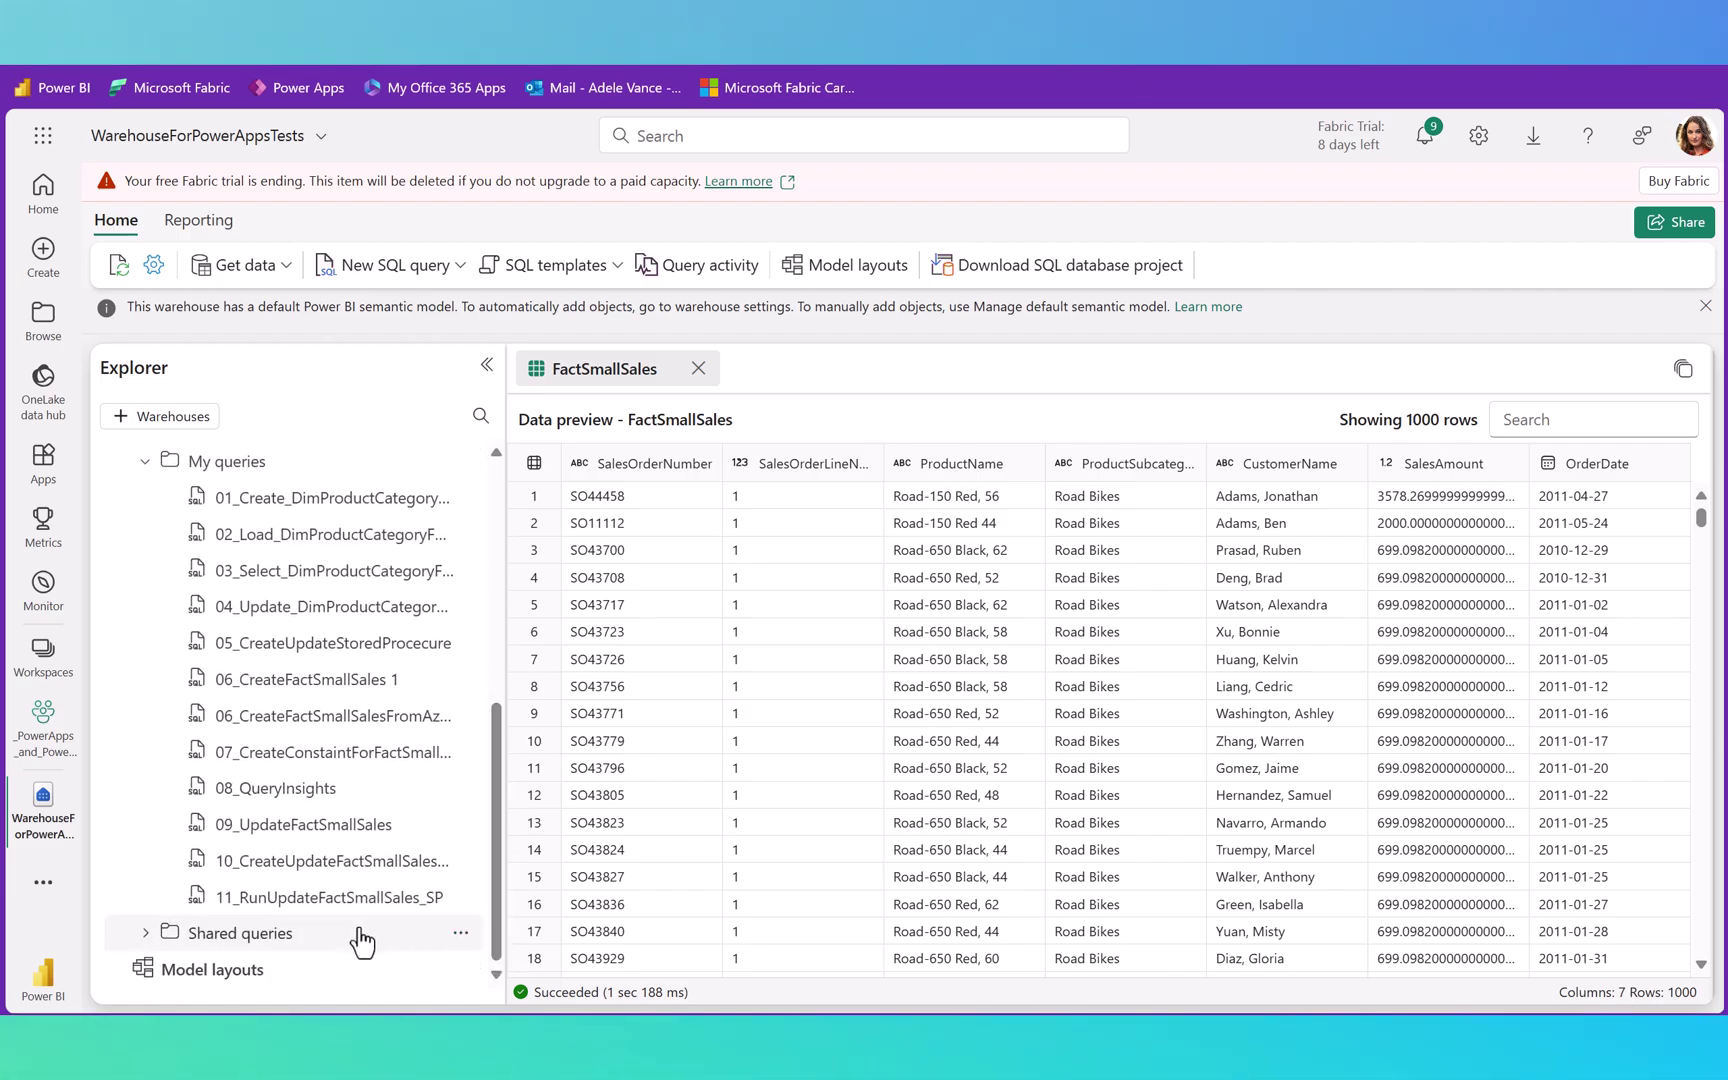
pyautogui.click(336, 866)
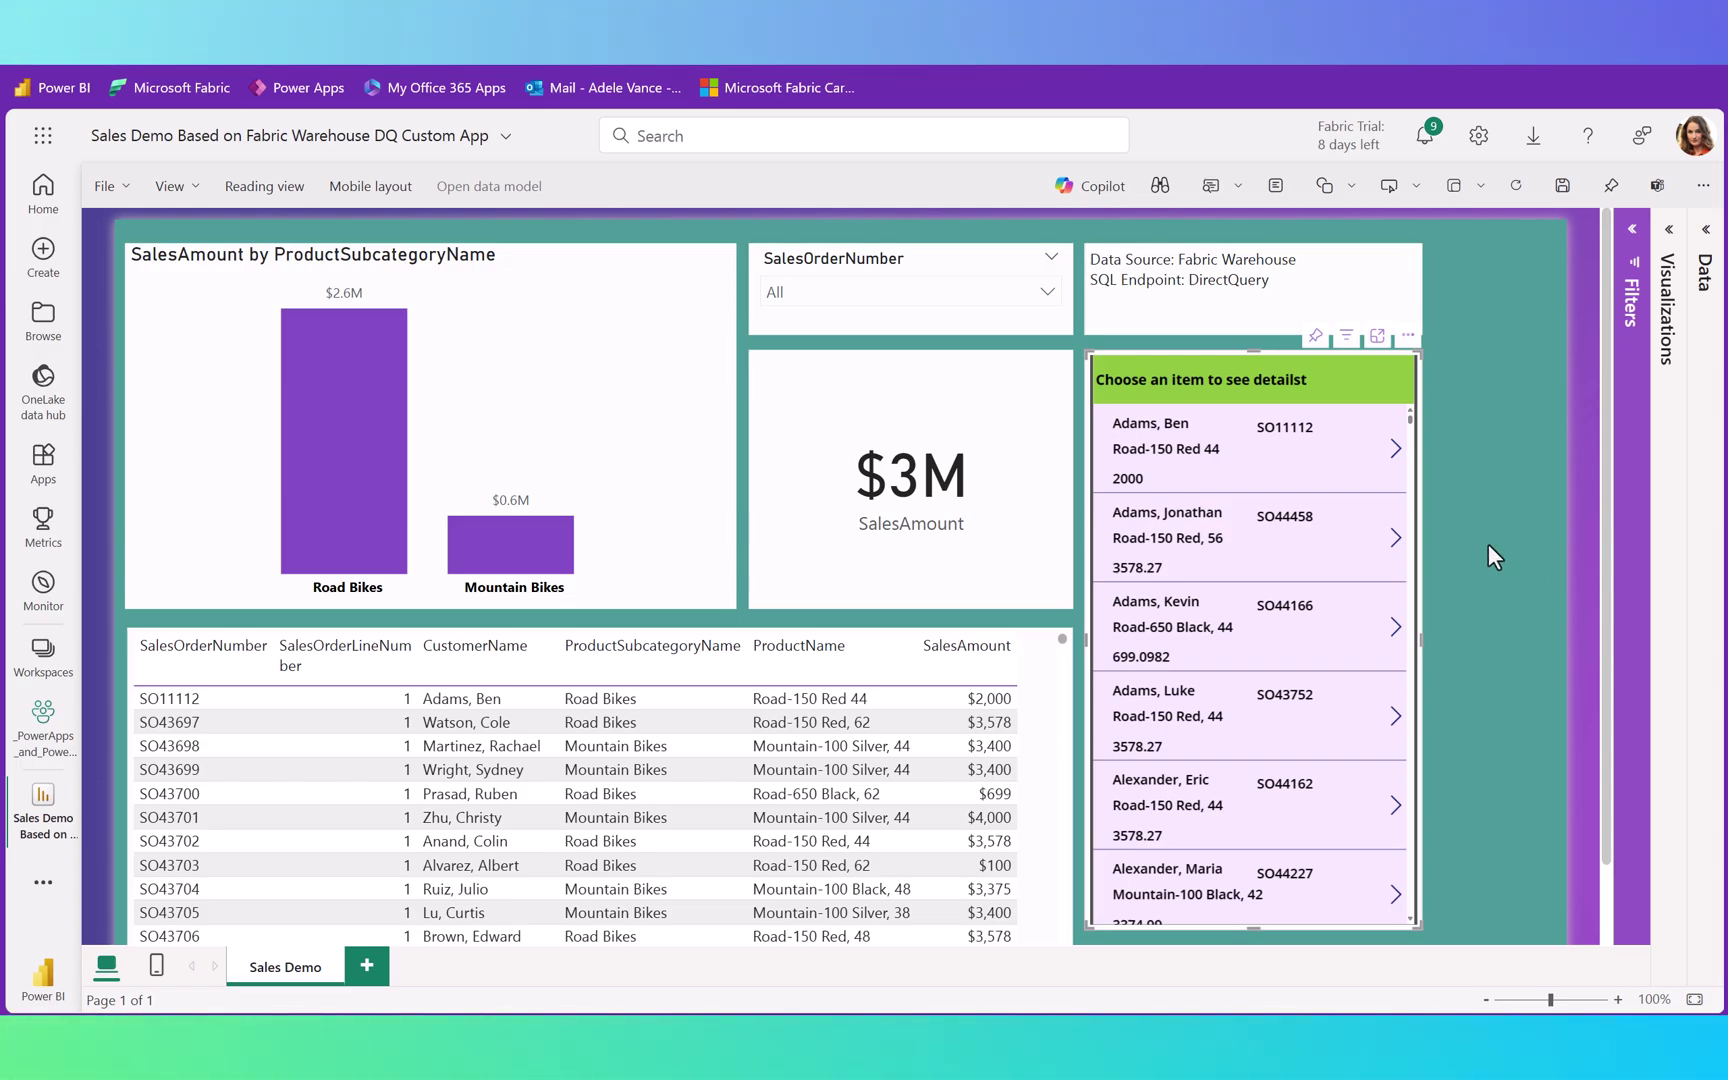
# Change the first sales record to Sales Amount 20000000 and Road Bikes 2, and save it
pyautogui.click(1393, 463)
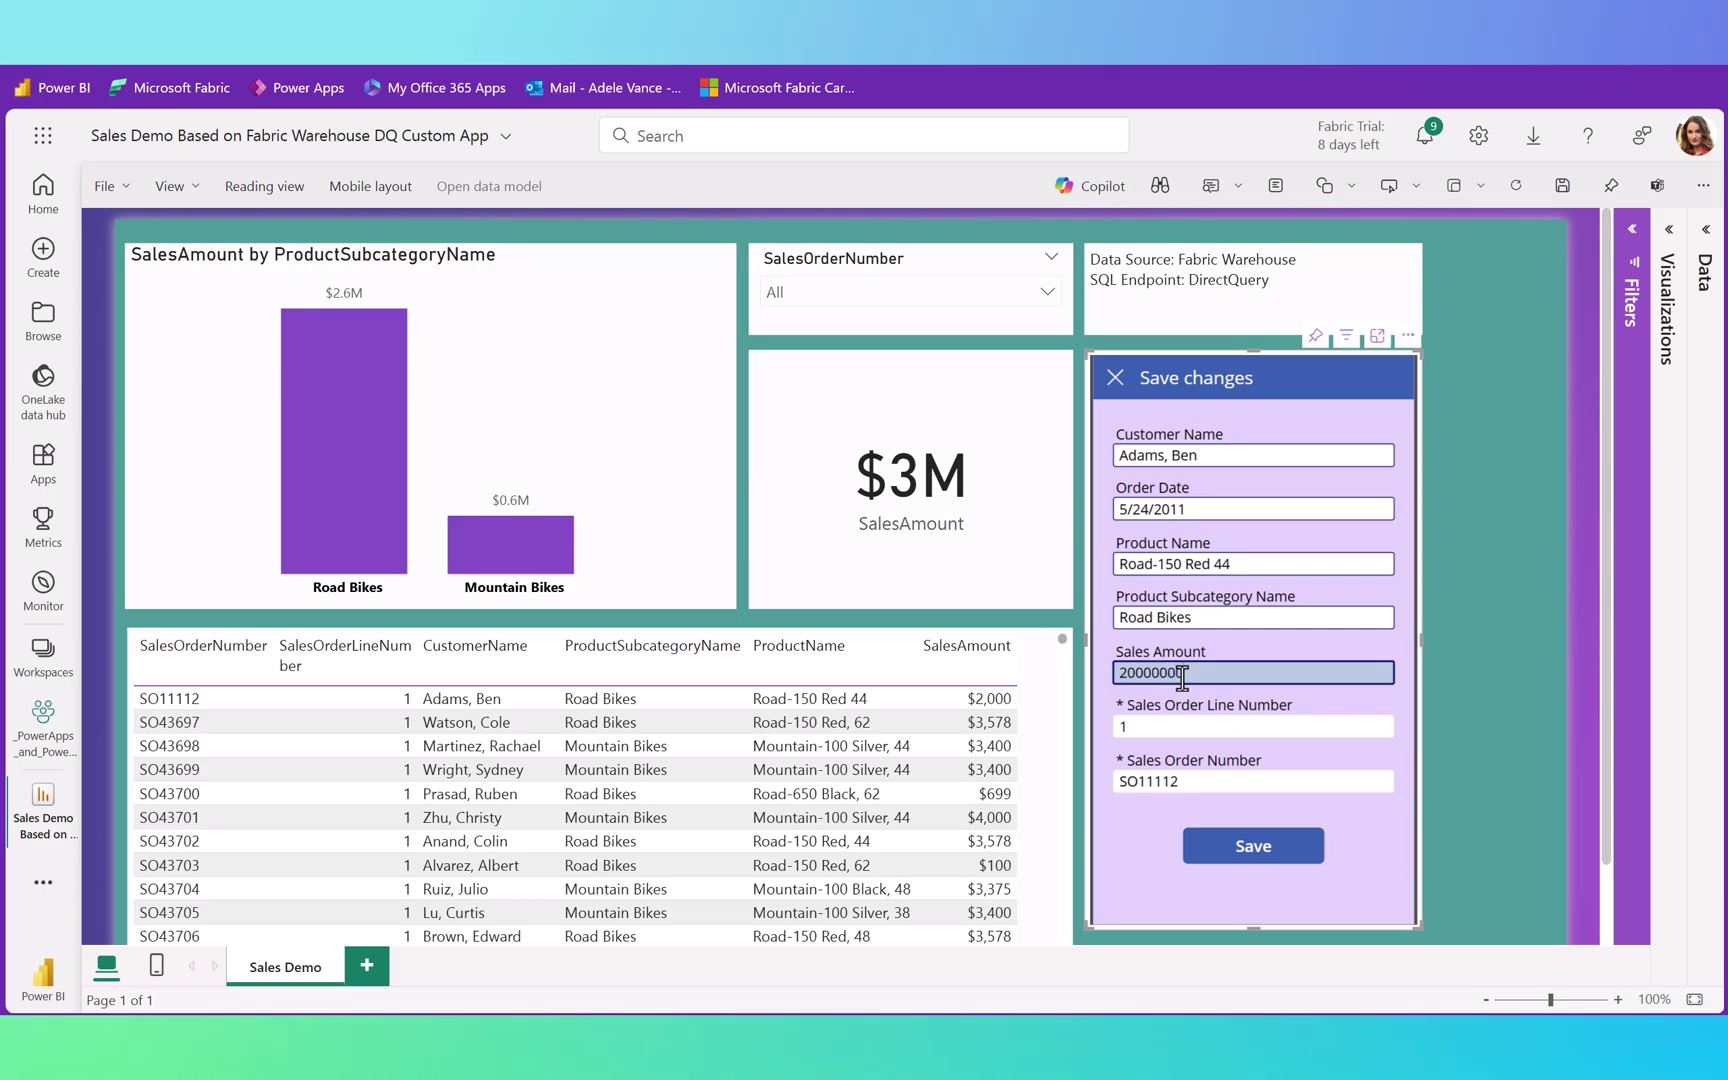
pyautogui.write('00')
pyautogui.click(1213, 621)
pyautogui.write('2')
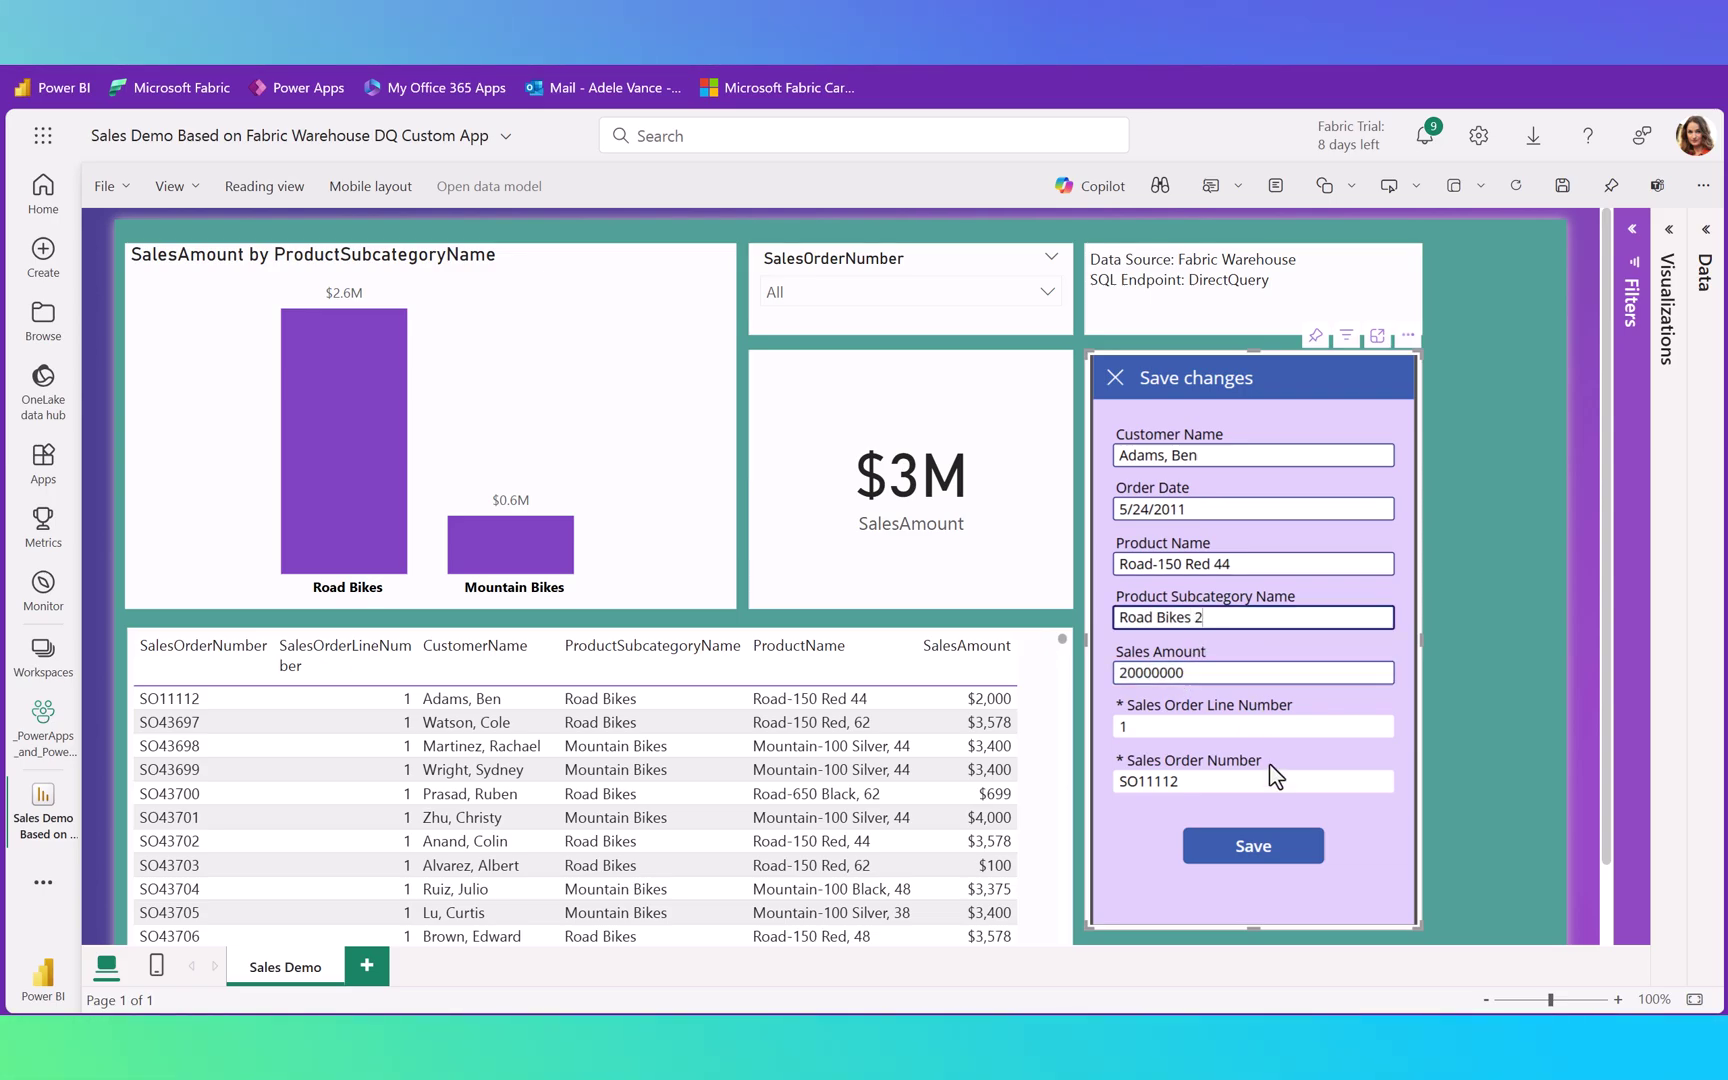
pyautogui.click(1262, 850)
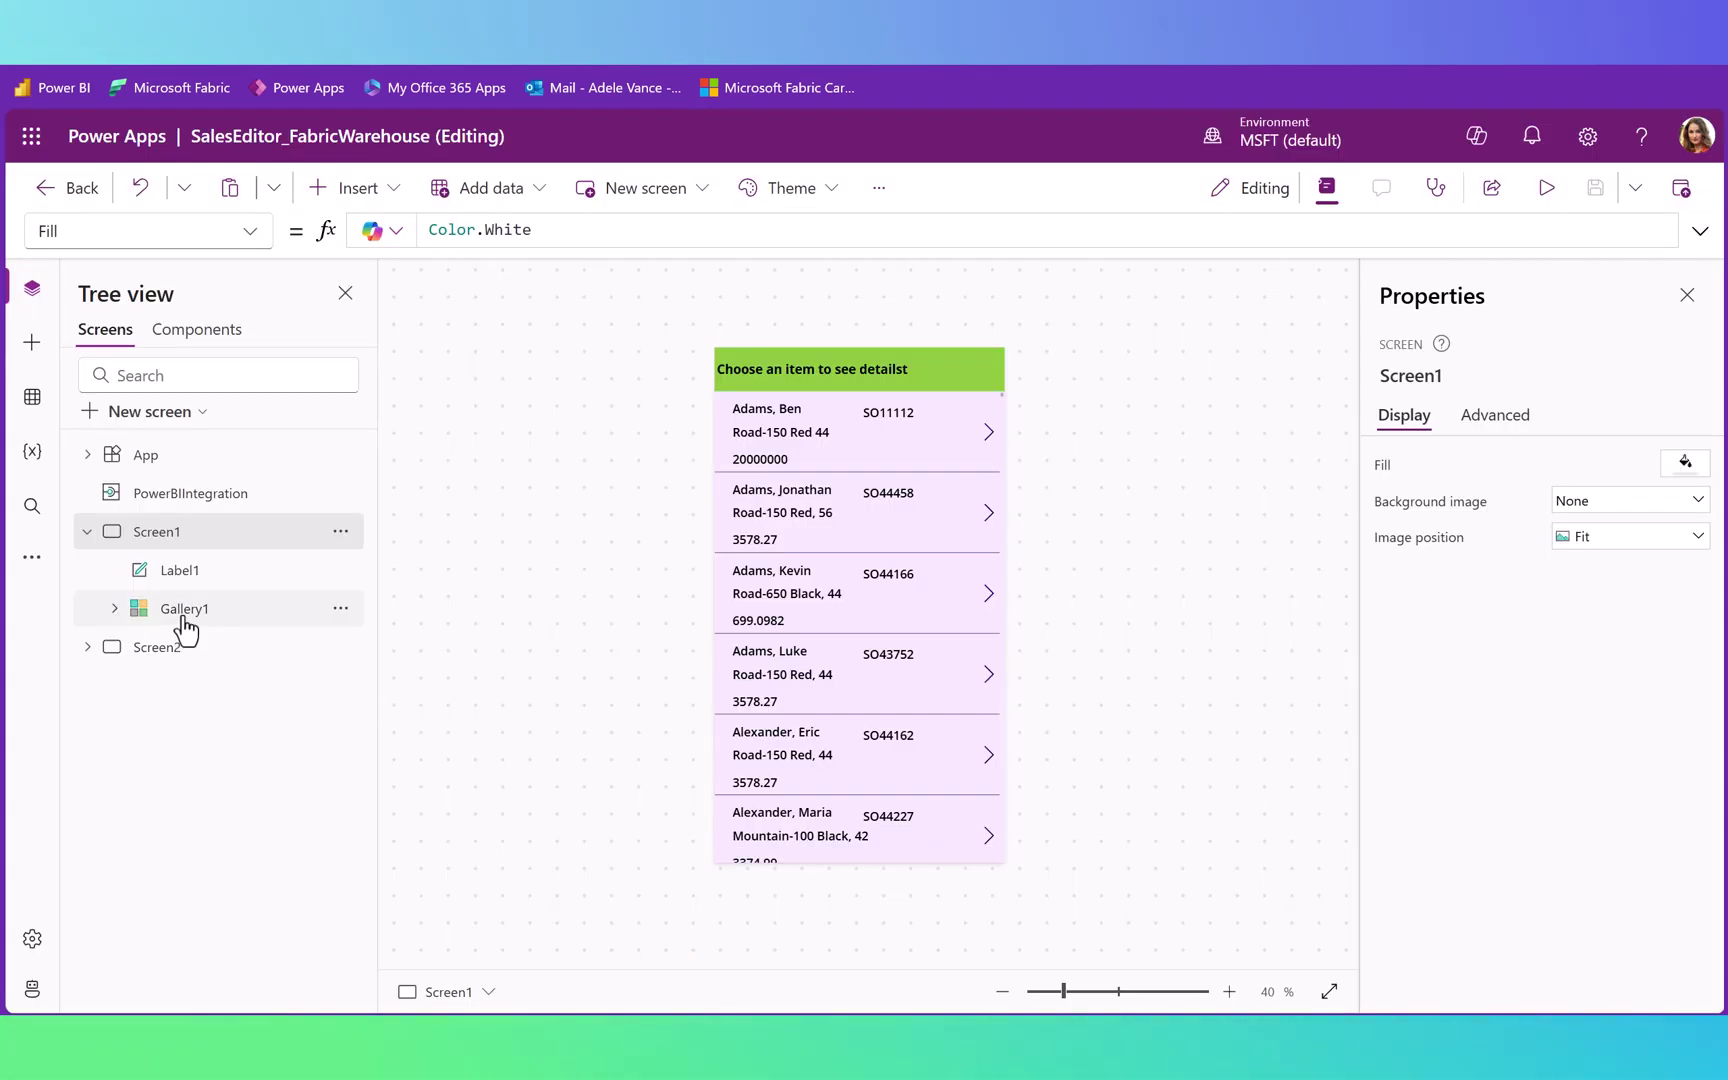
# Check Gallery1's Items source, then show Screen2's Save changes form and the Insert menu
pyautogui.click(182, 609)
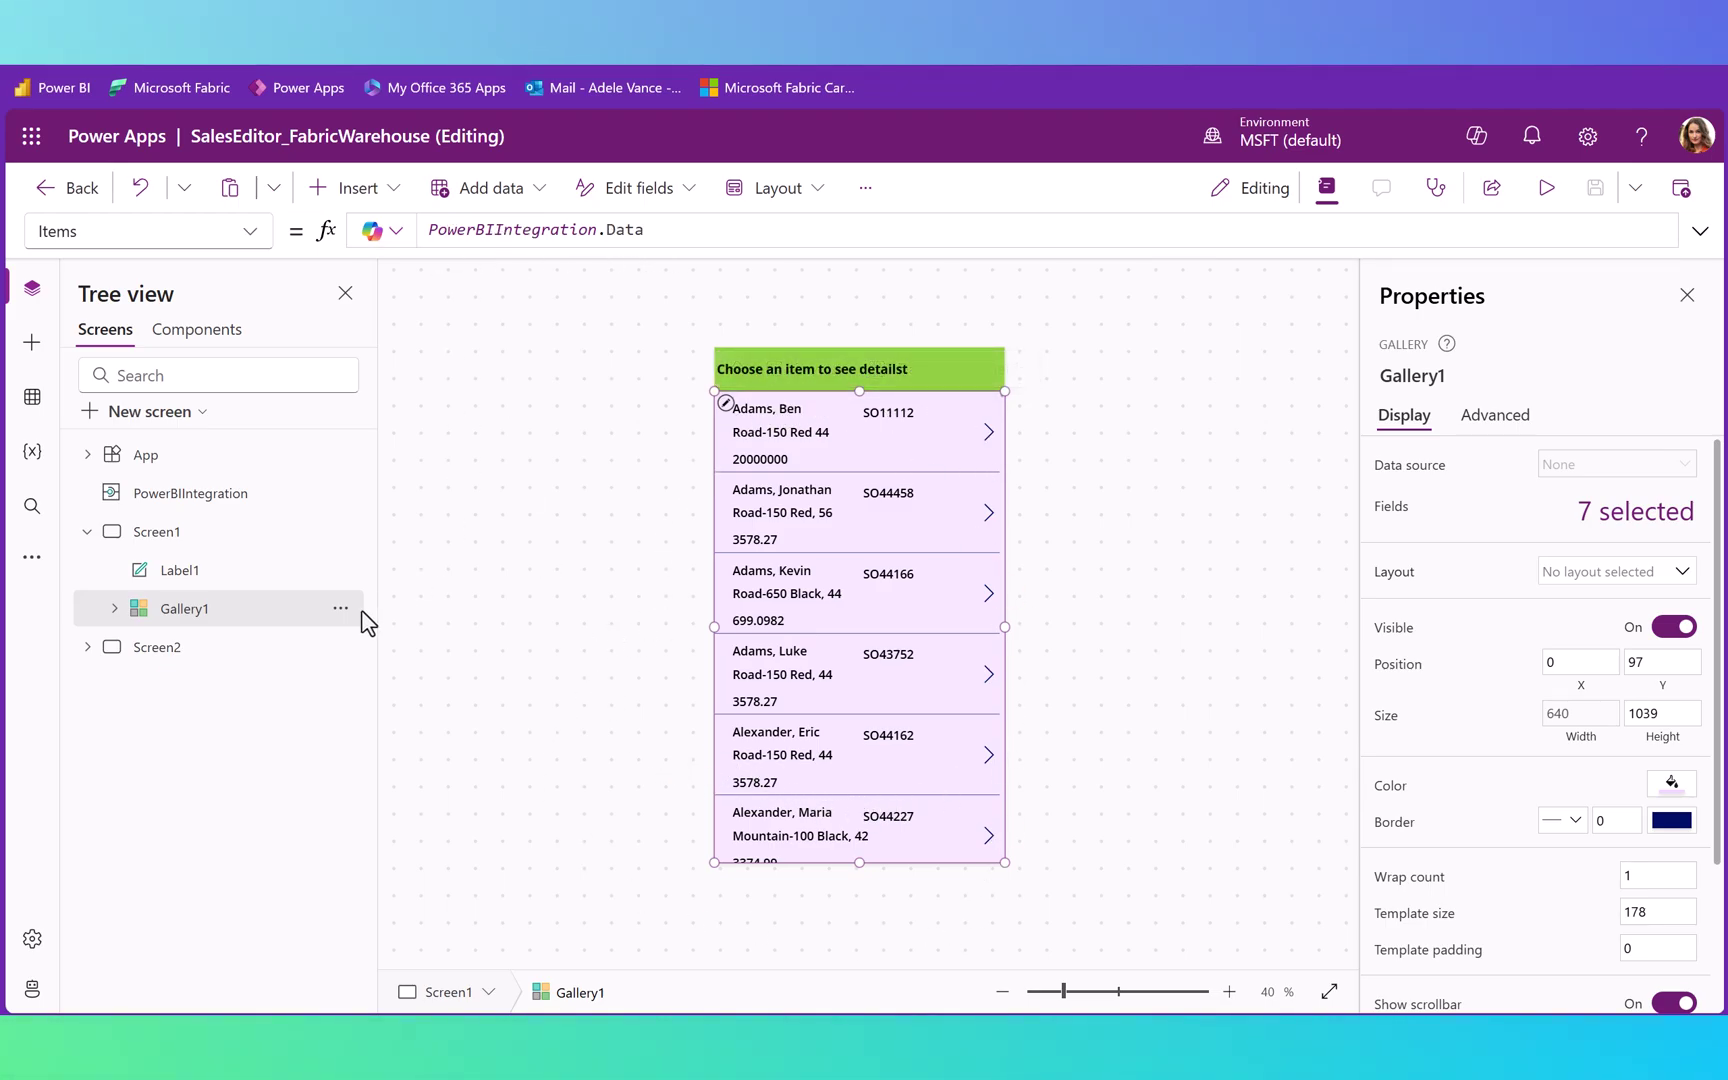
pyautogui.click(324, 648)
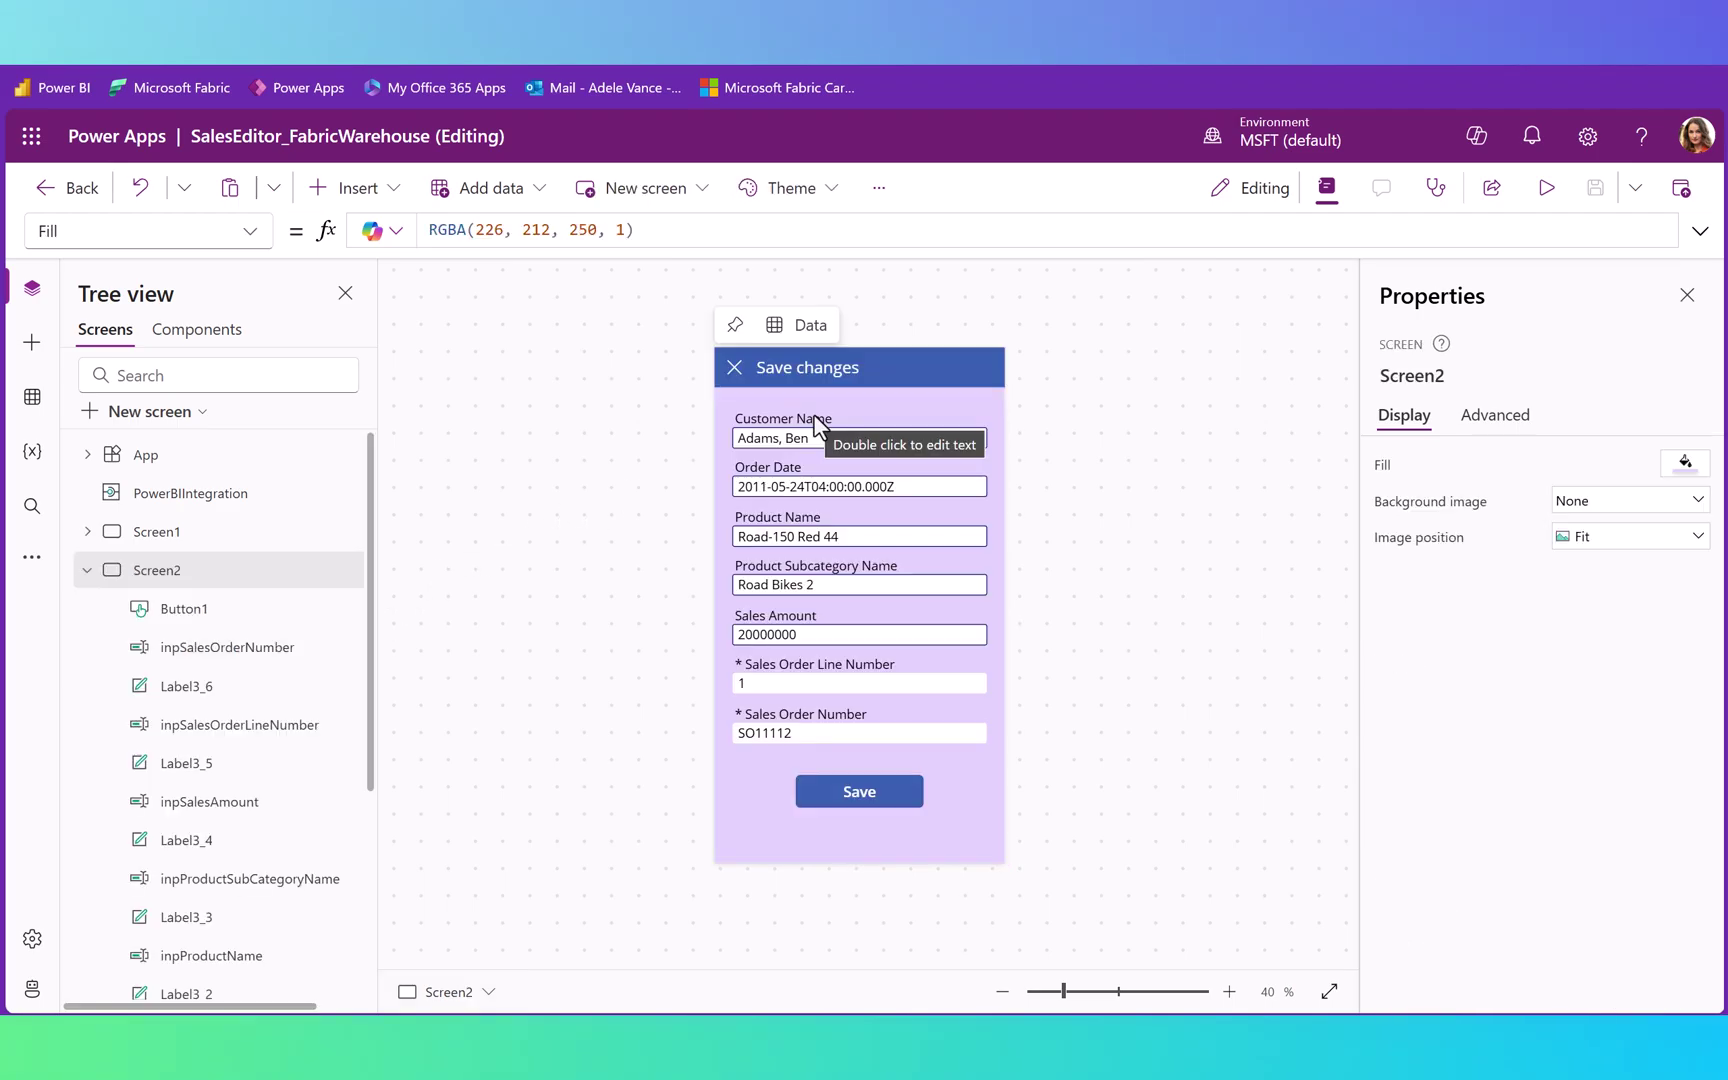
pyautogui.click(392, 198)
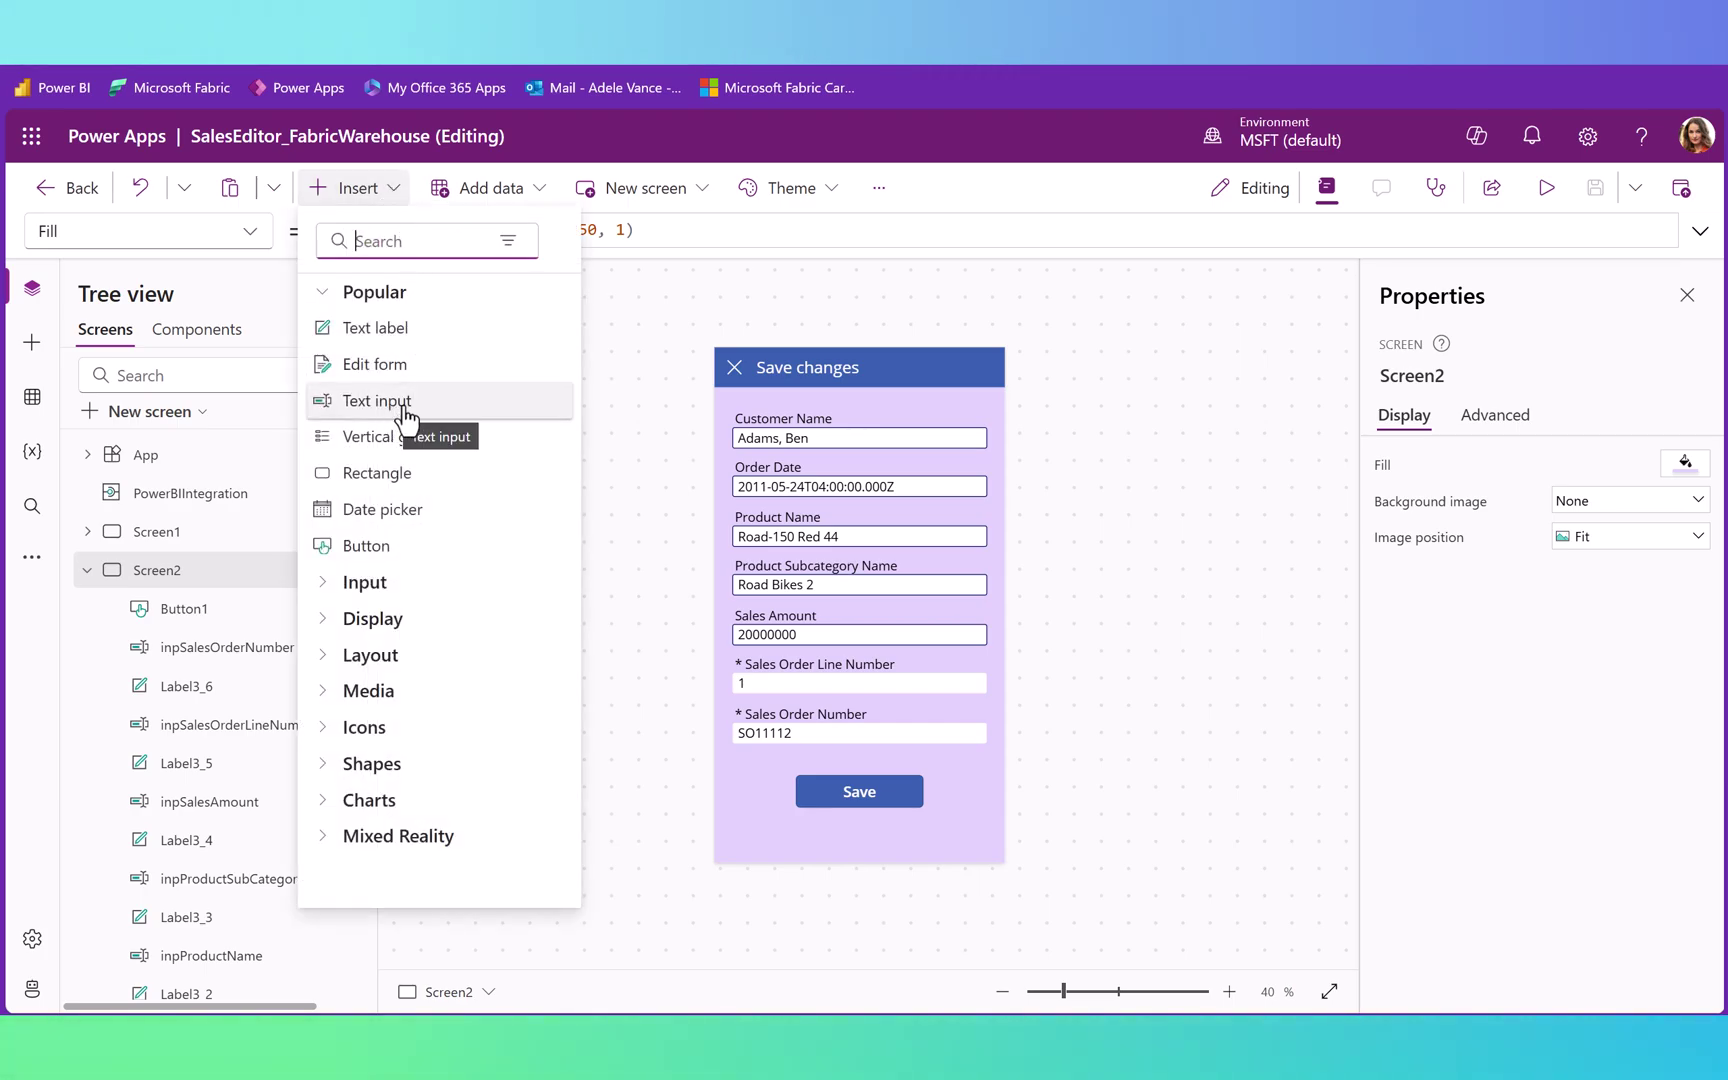
# Review the Customer Name input's Default formula, then the close icon's and Save button's formulas
pyautogui.click(774, 814)
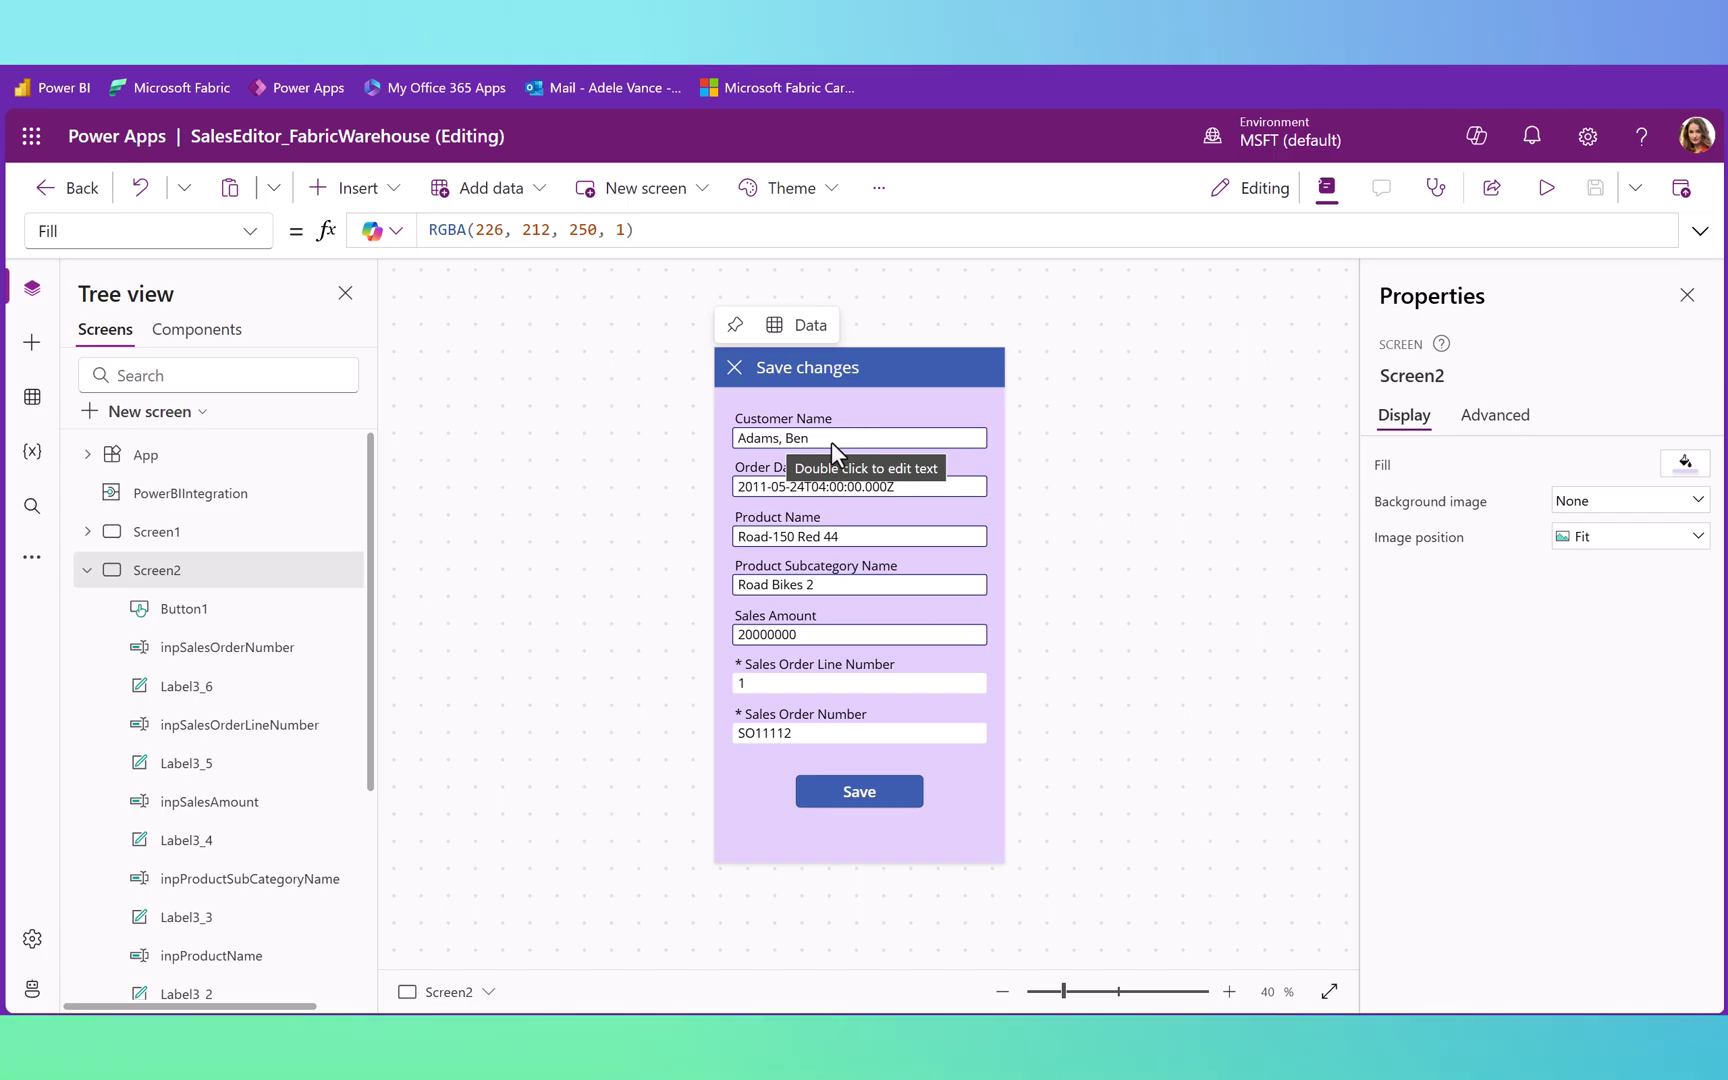
pyautogui.click(790, 444)
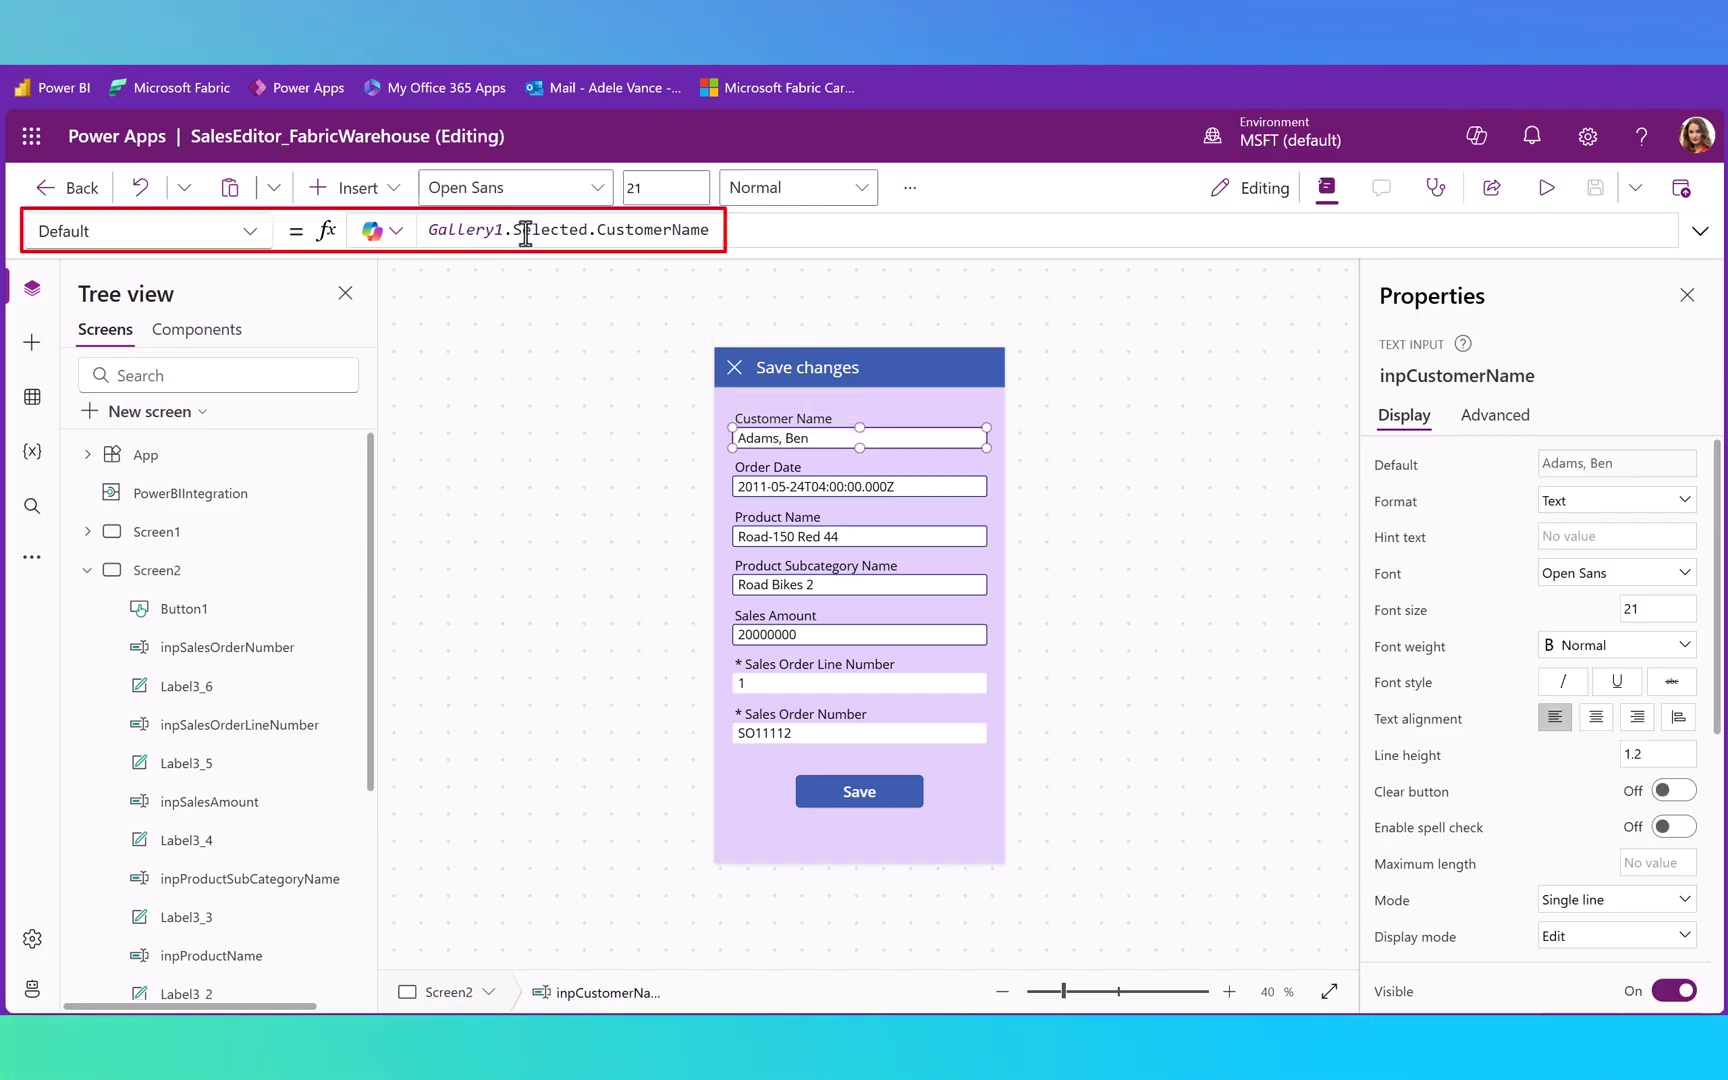
pyautogui.moveTo(588, 231); pyautogui.dragTo(783, 247)
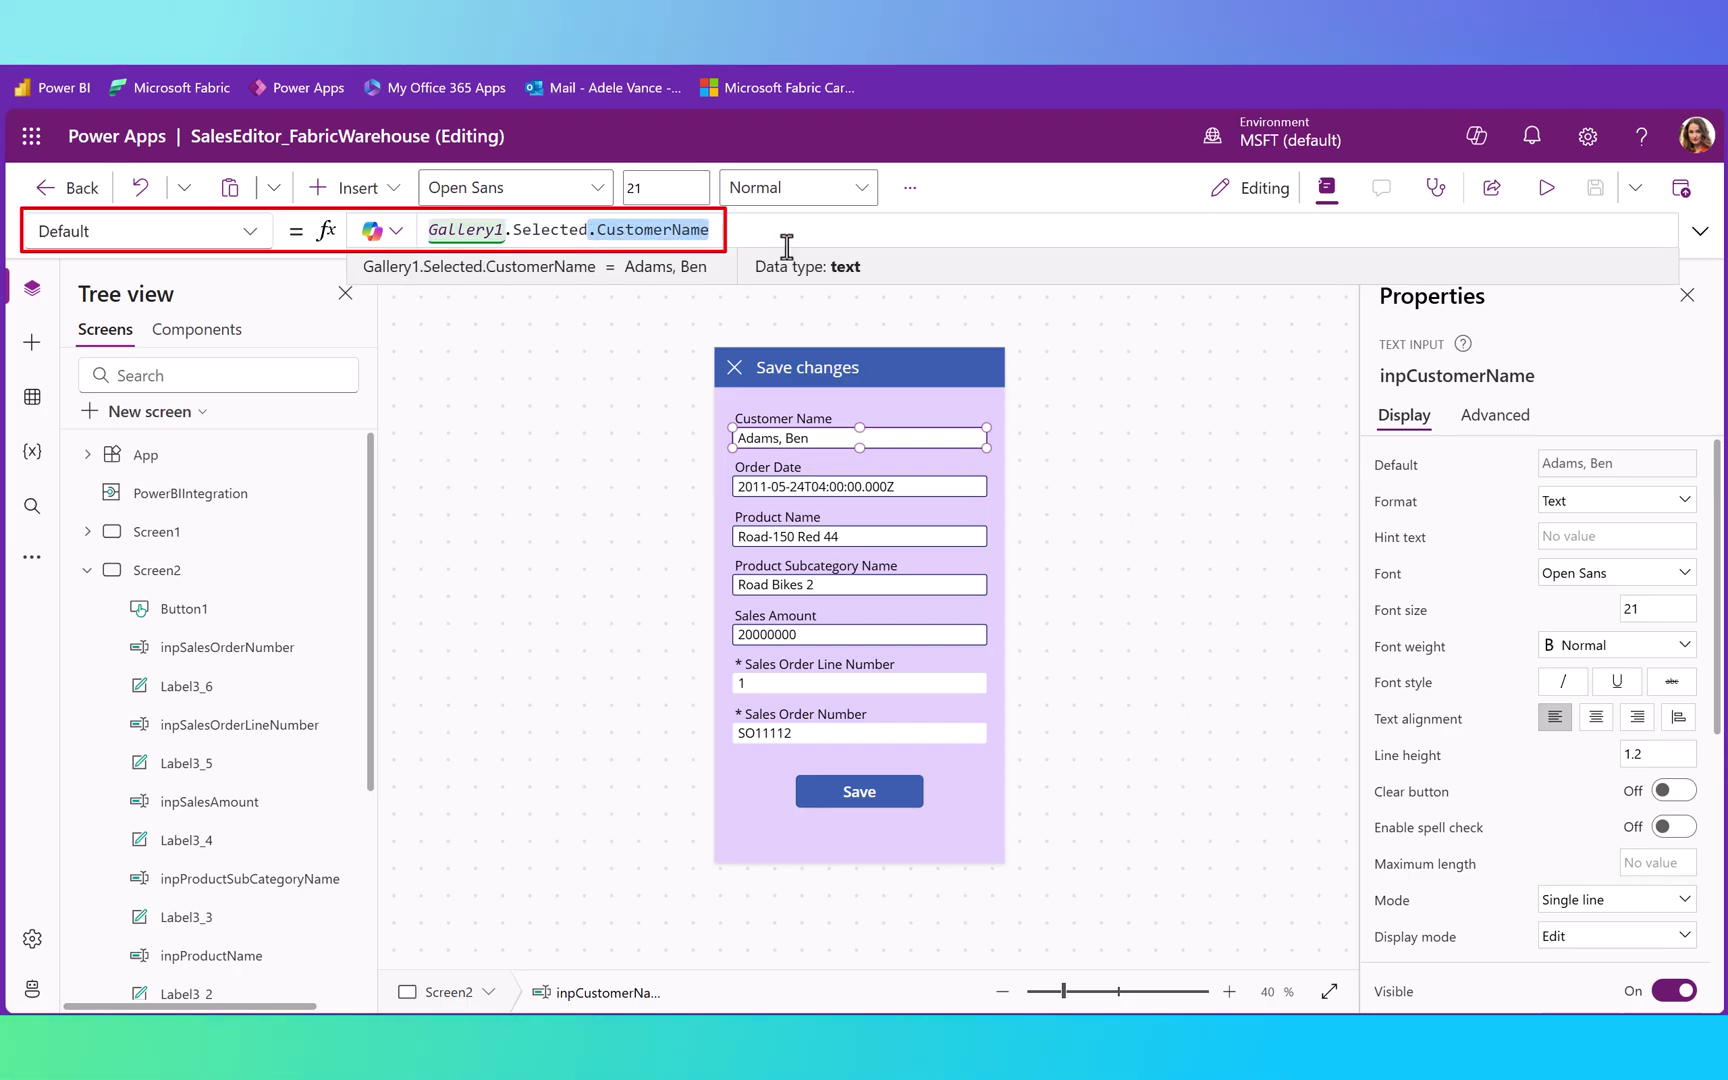
pyautogui.write('.')
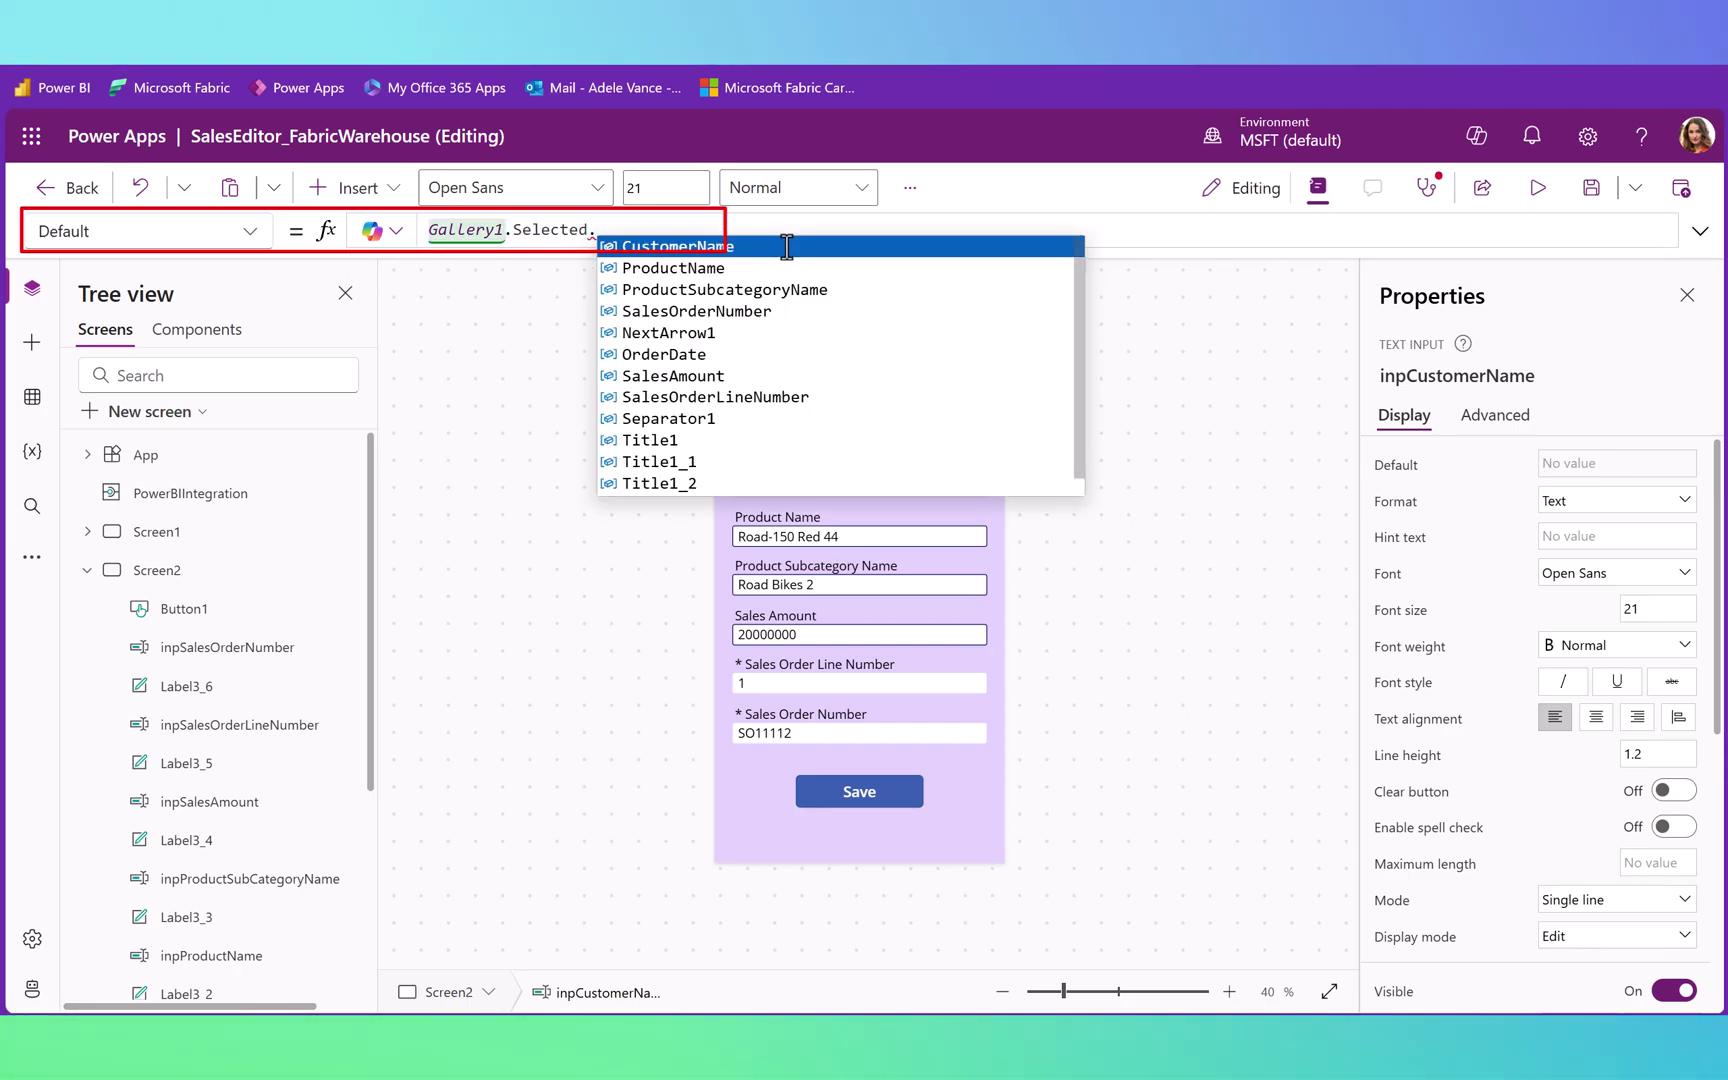
pyautogui.click(787, 247)
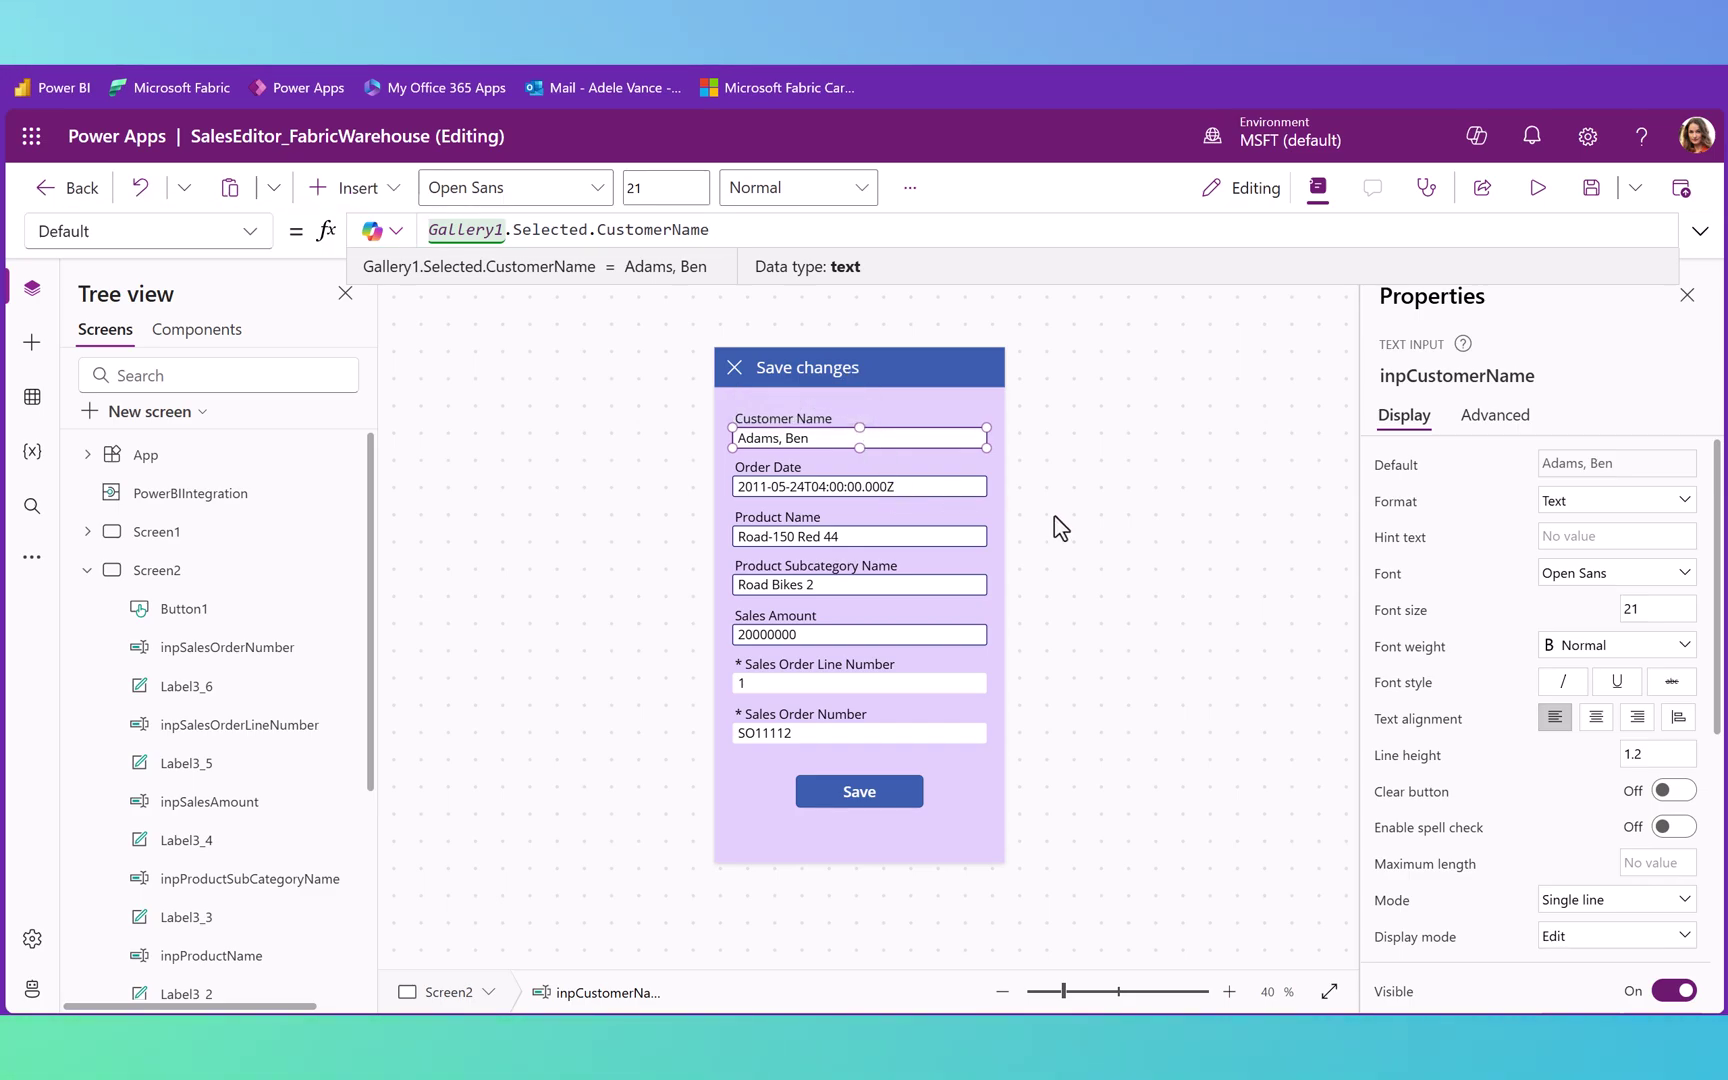
pyautogui.click(735, 367)
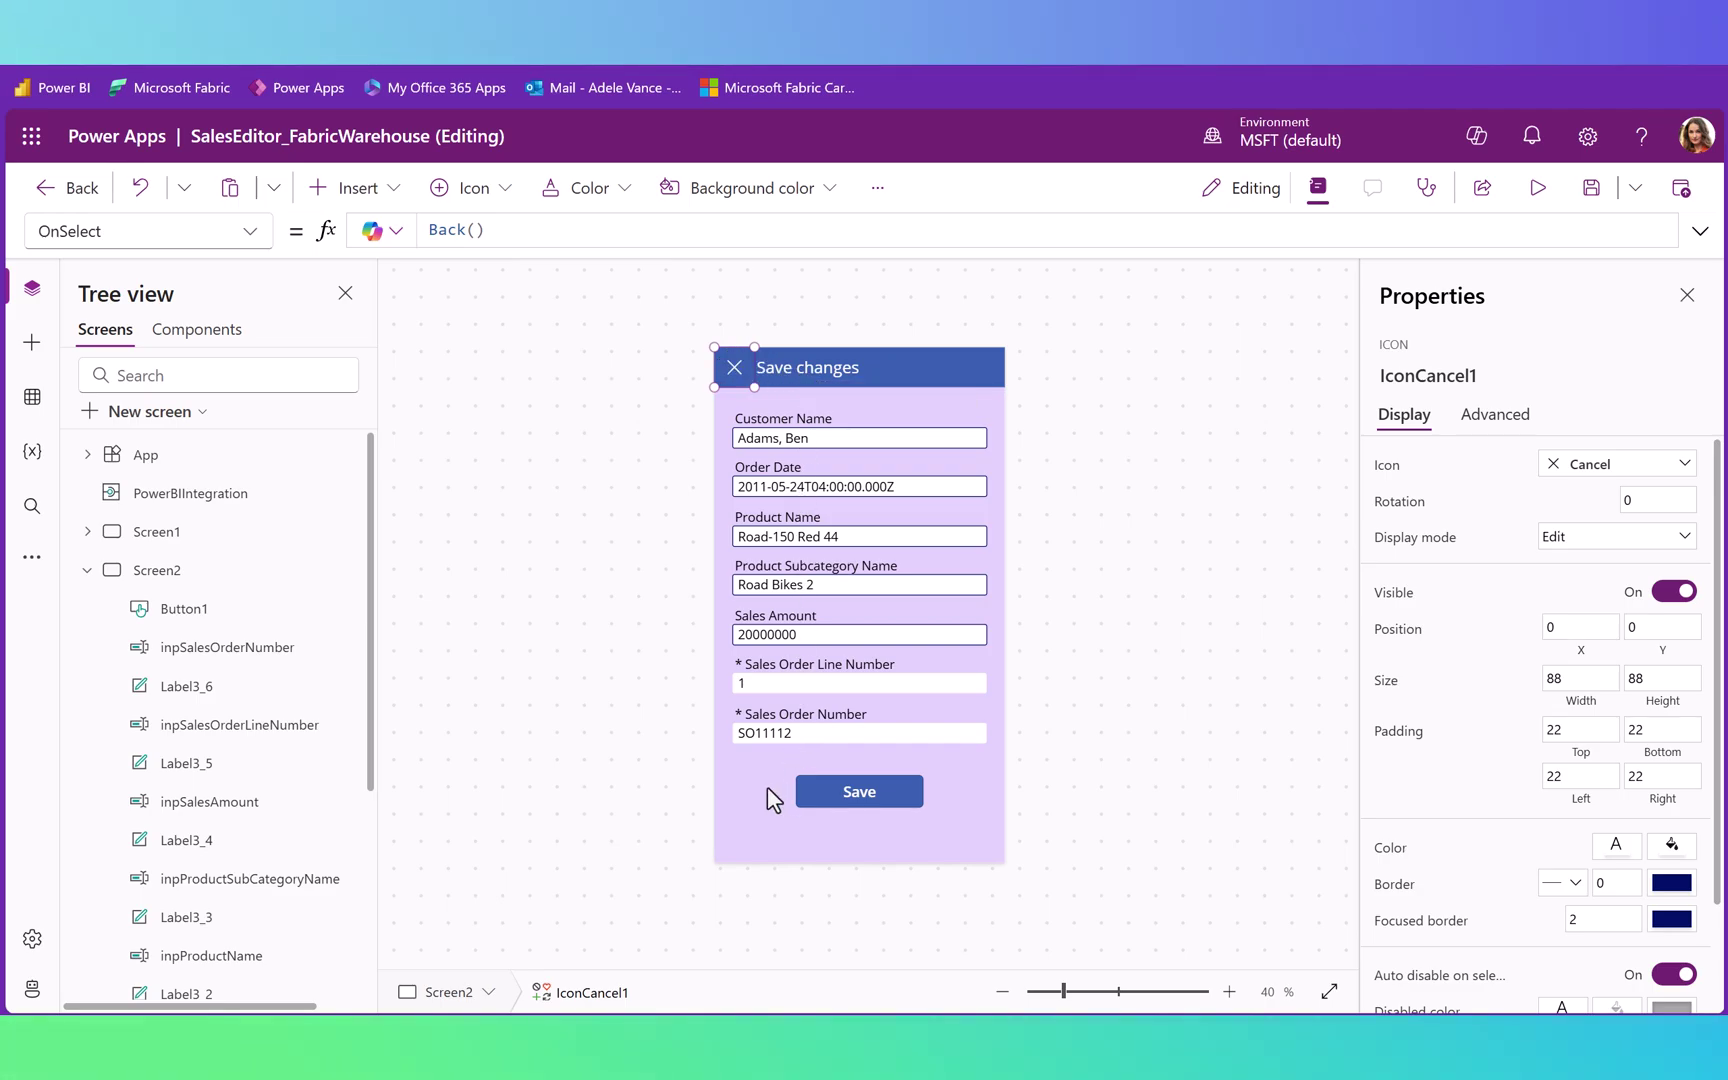
pyautogui.click(846, 788)
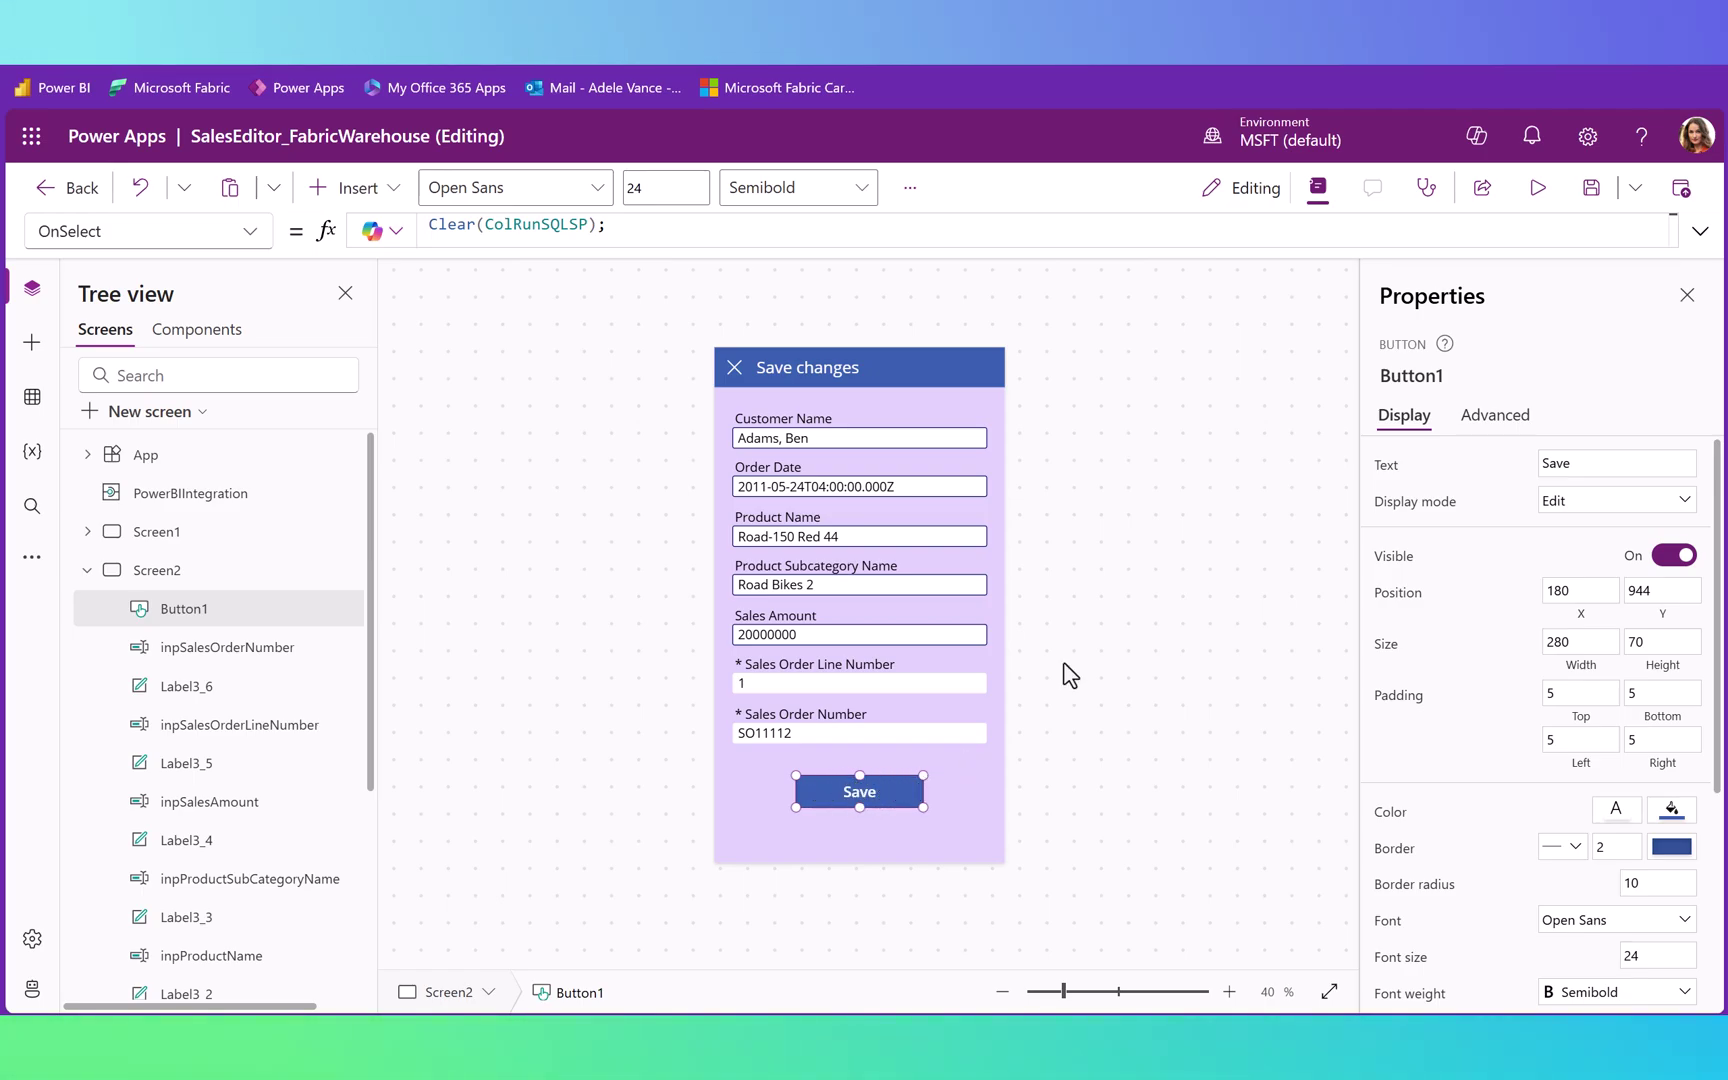
pyautogui.click(1700, 232)
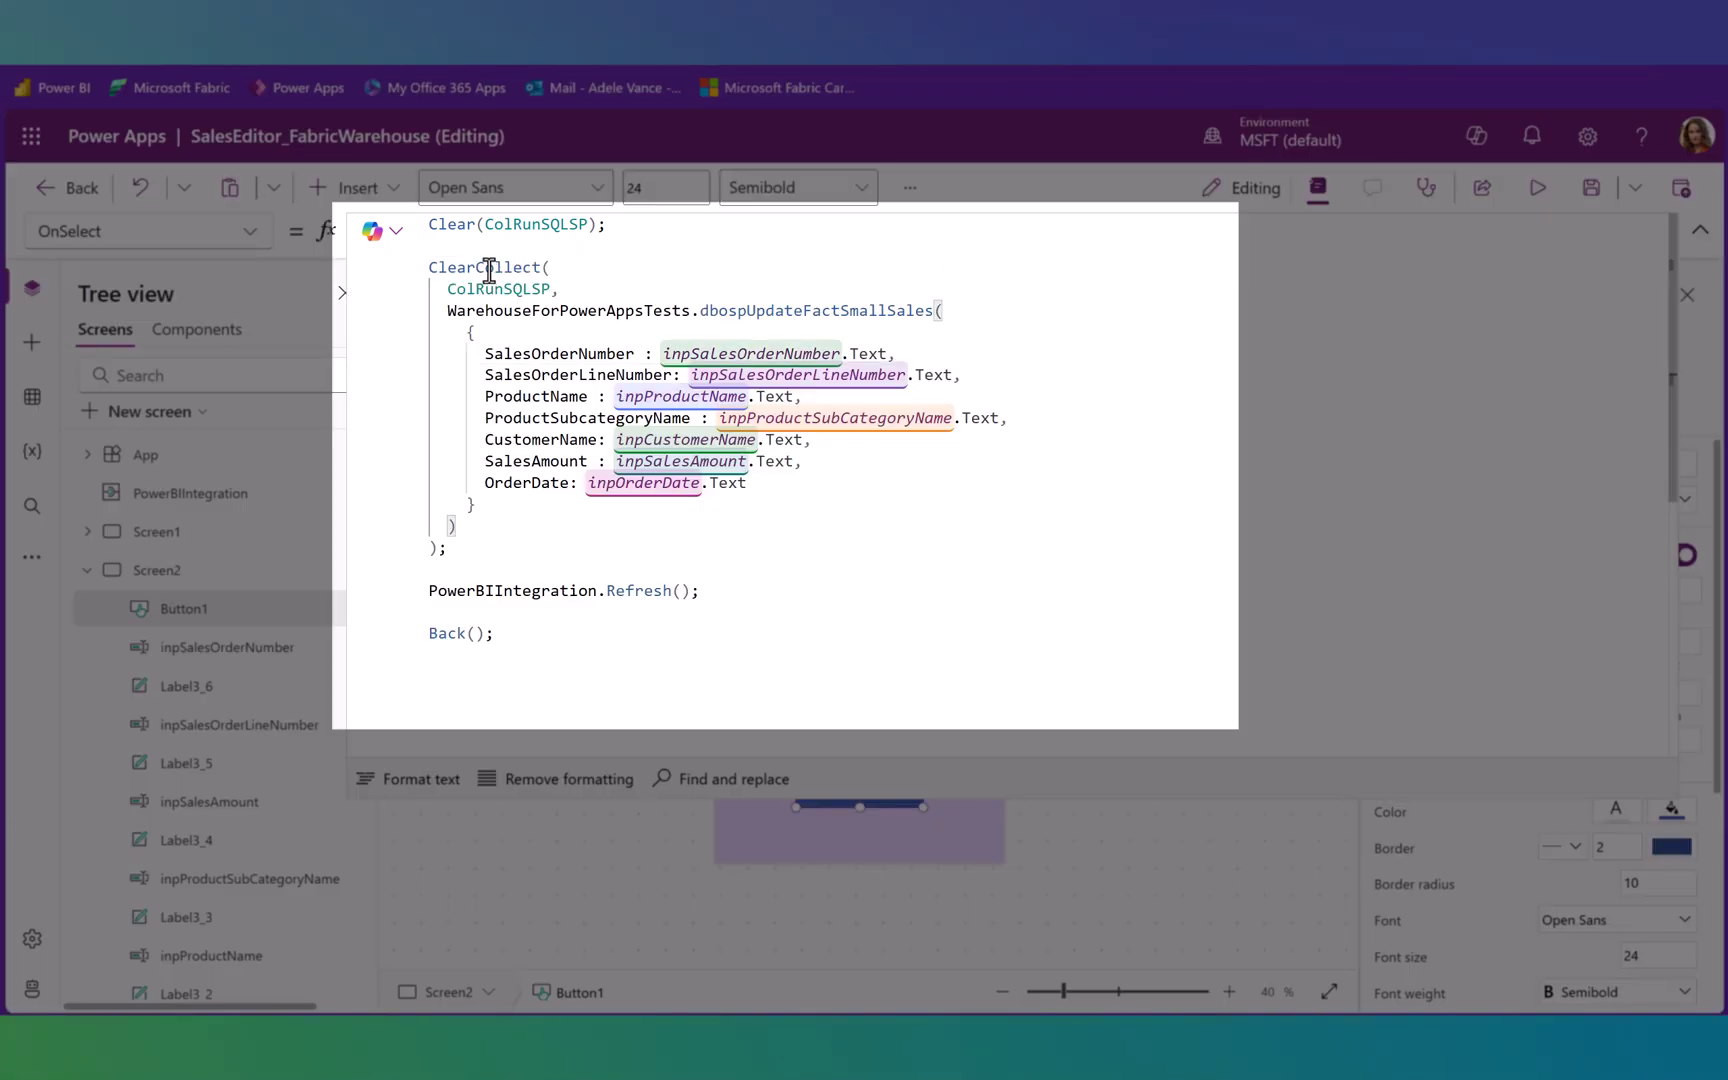
pyautogui.doubleClick(489, 267)
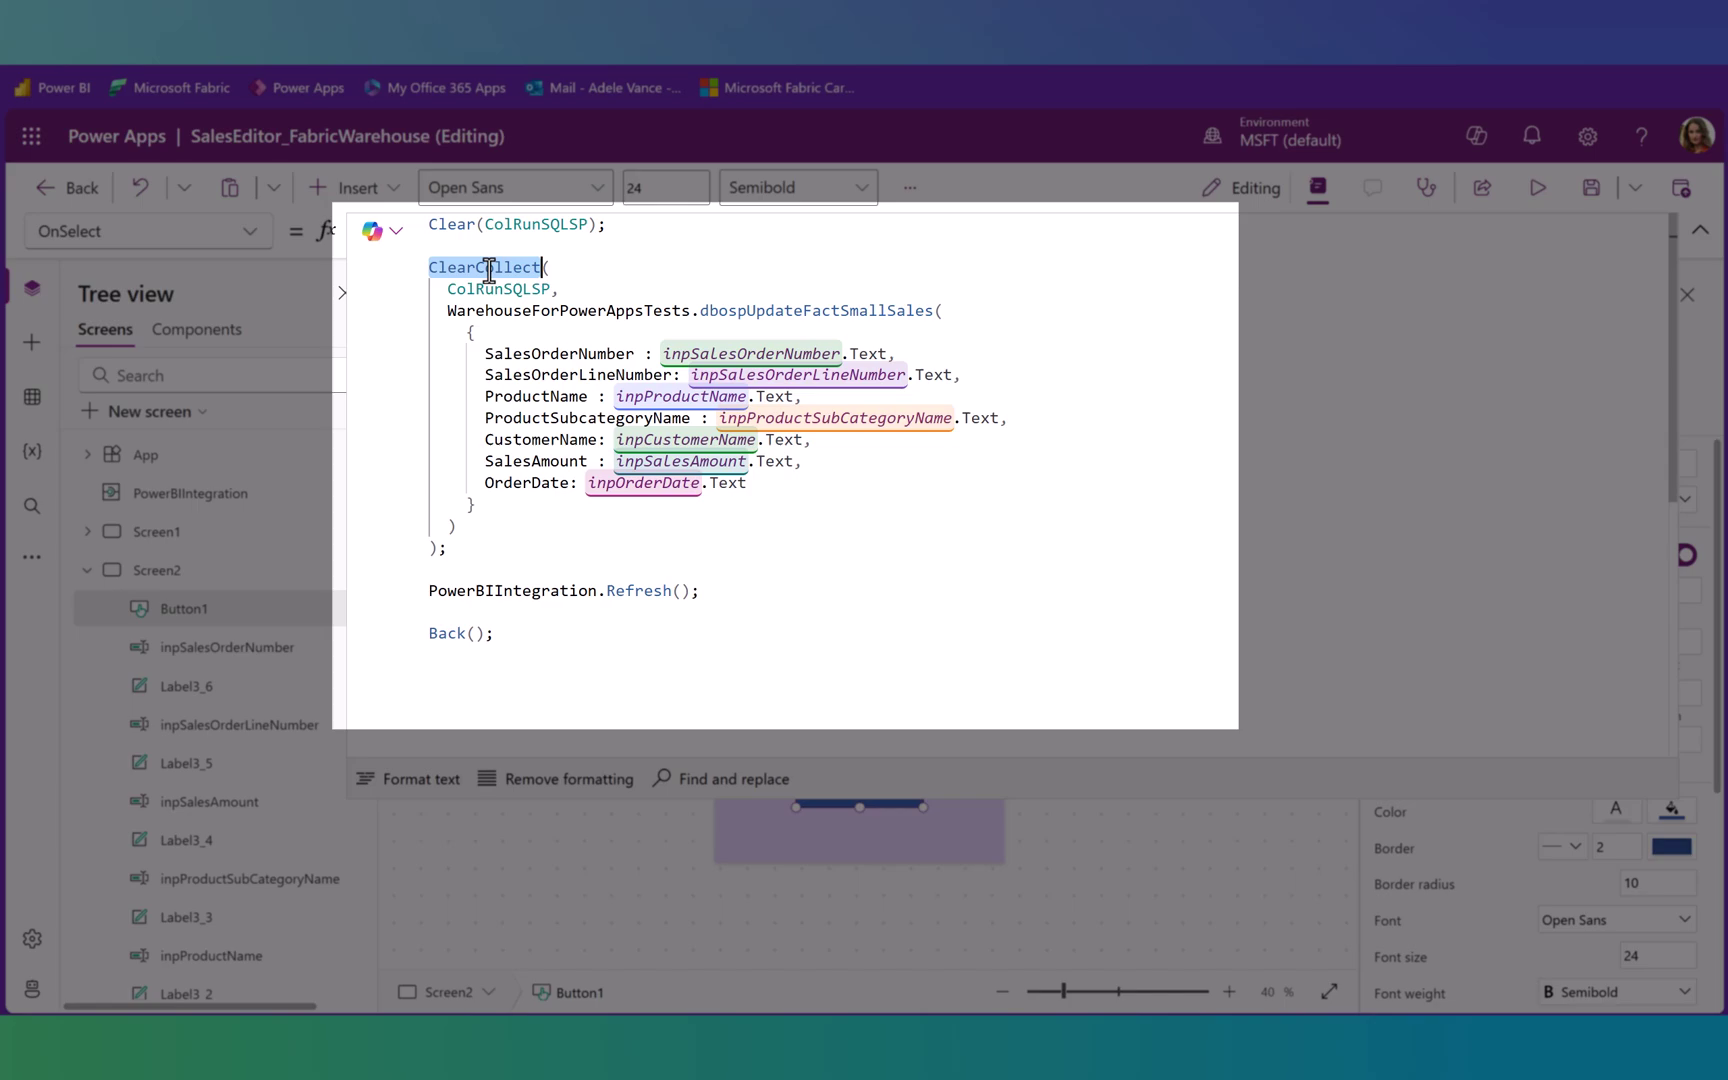
pyautogui.click(550, 267)
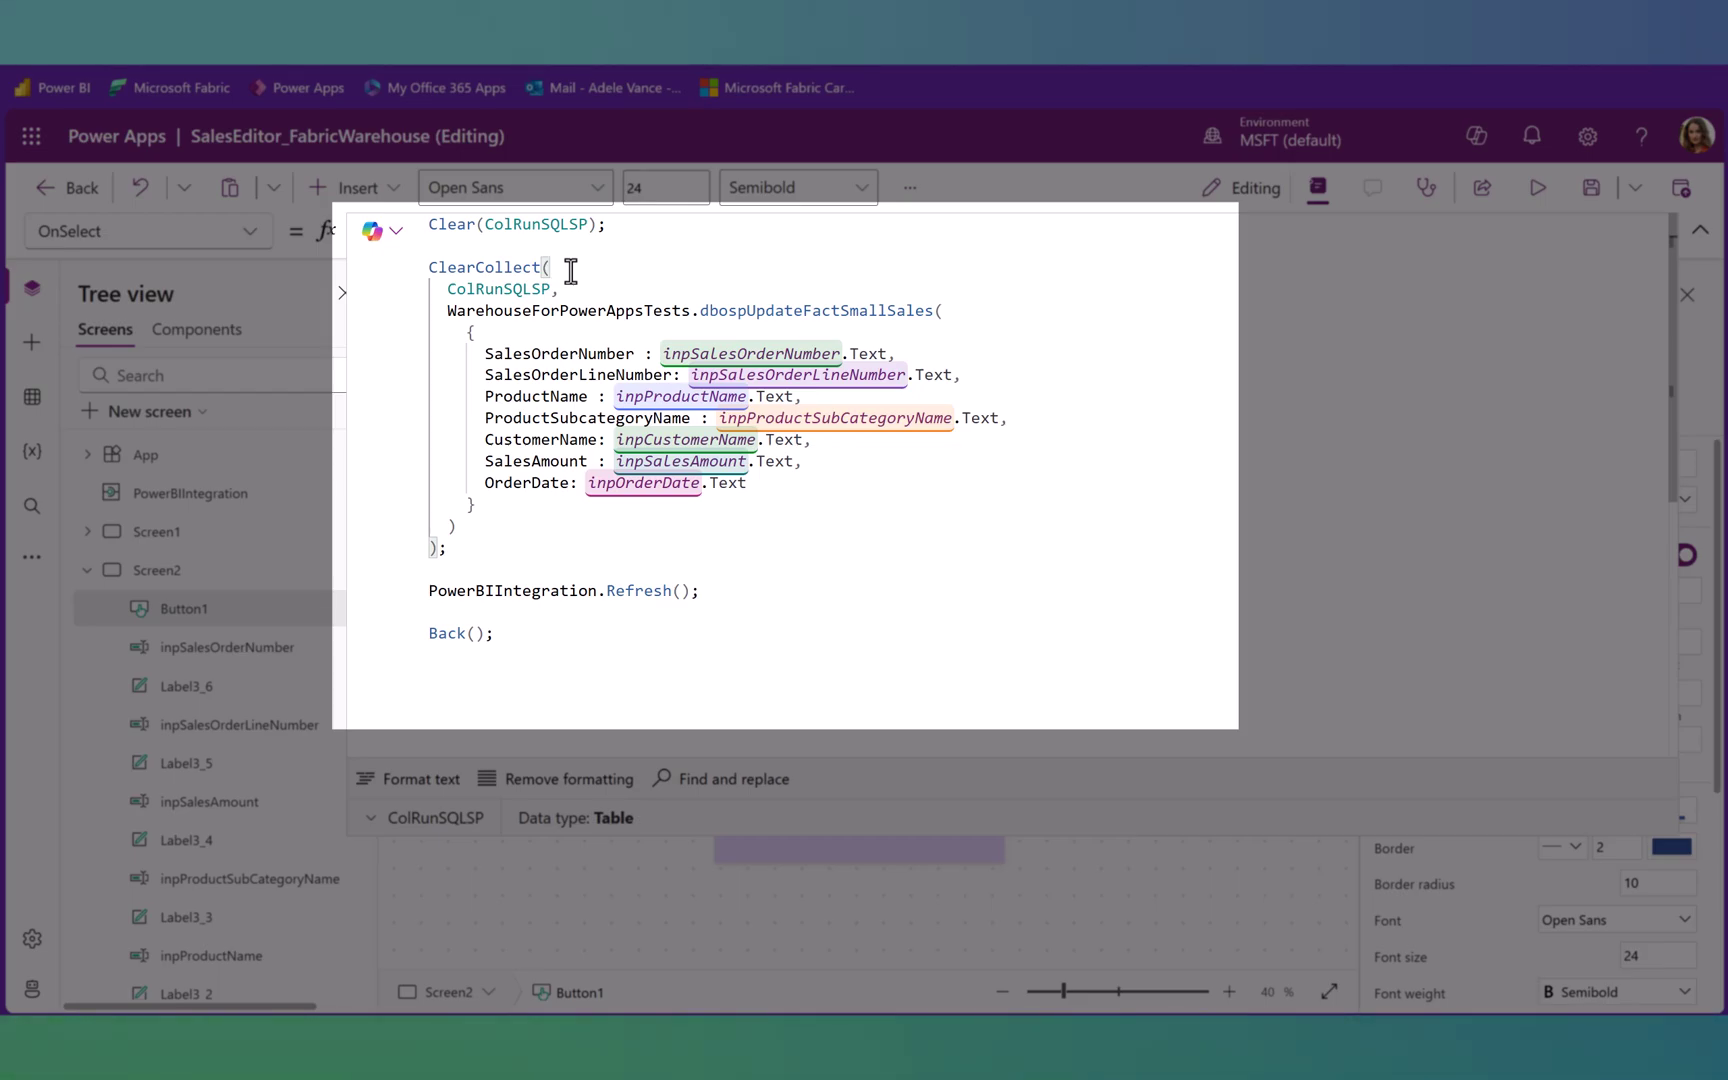
pyautogui.doubleClick(485, 289)
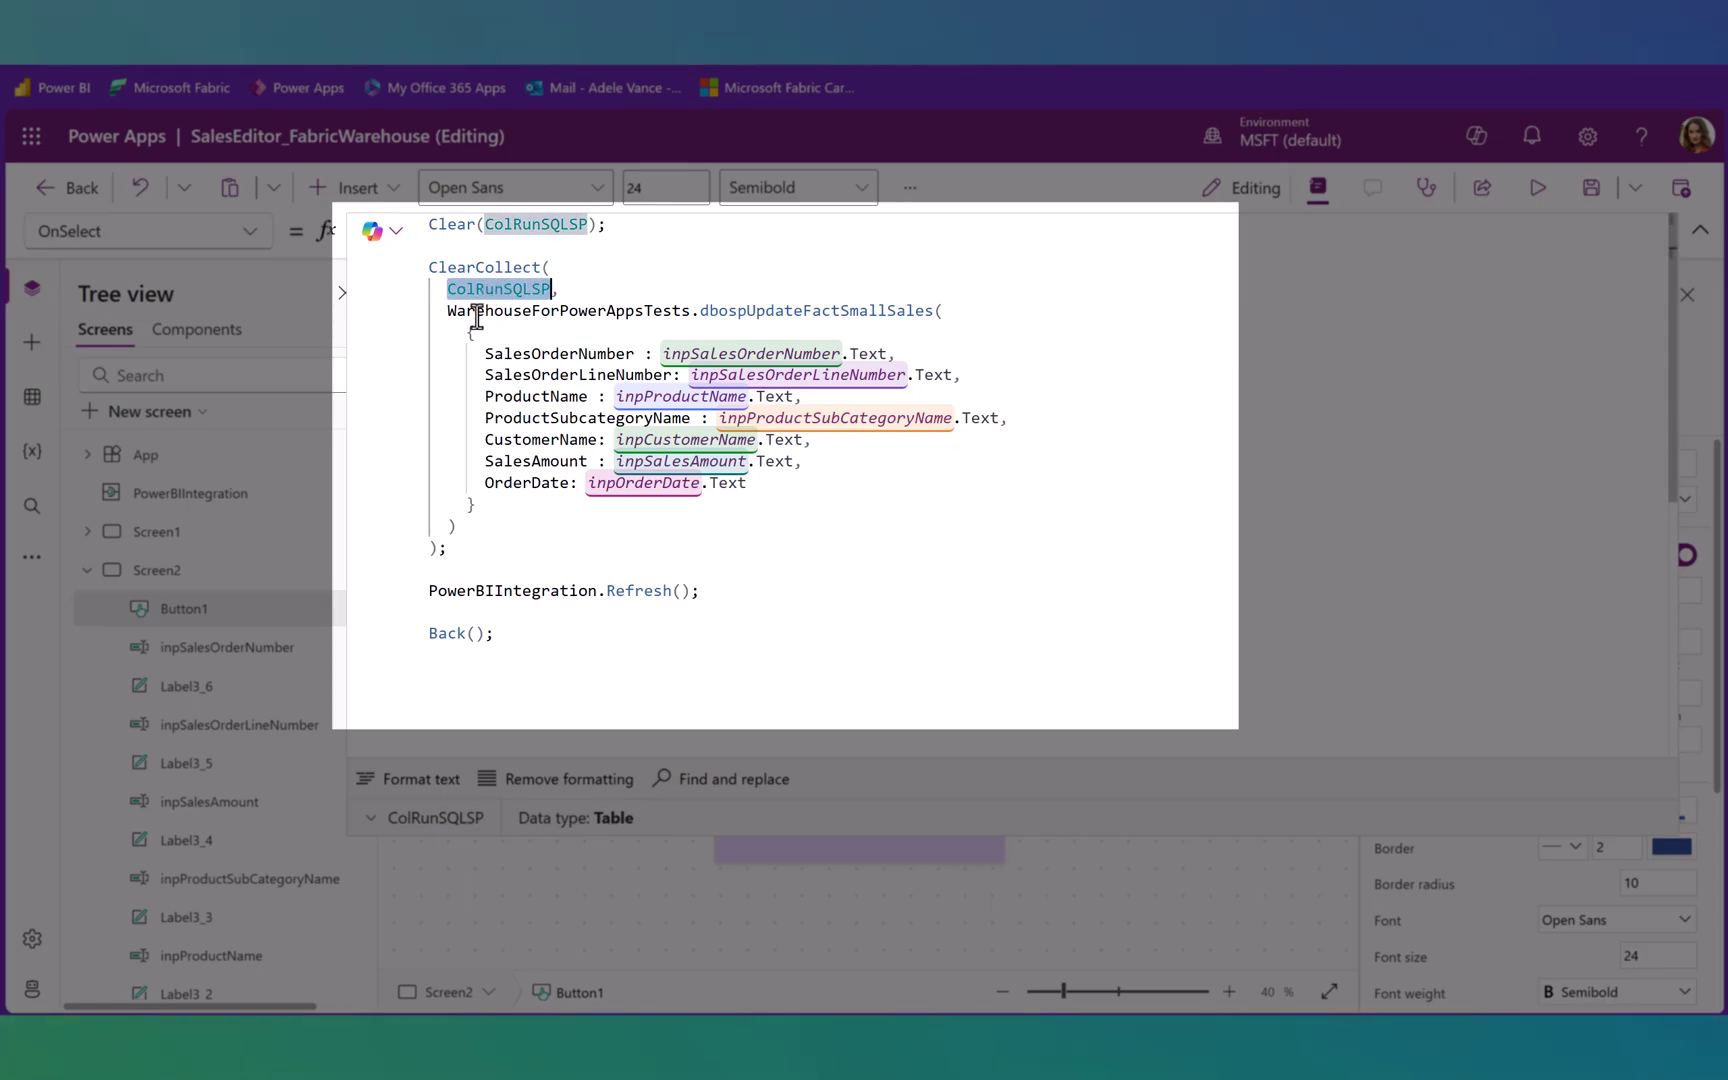
pyautogui.click(452, 310)
pyautogui.moveTo(938, 312); pyautogui.dragTo(436, 310)
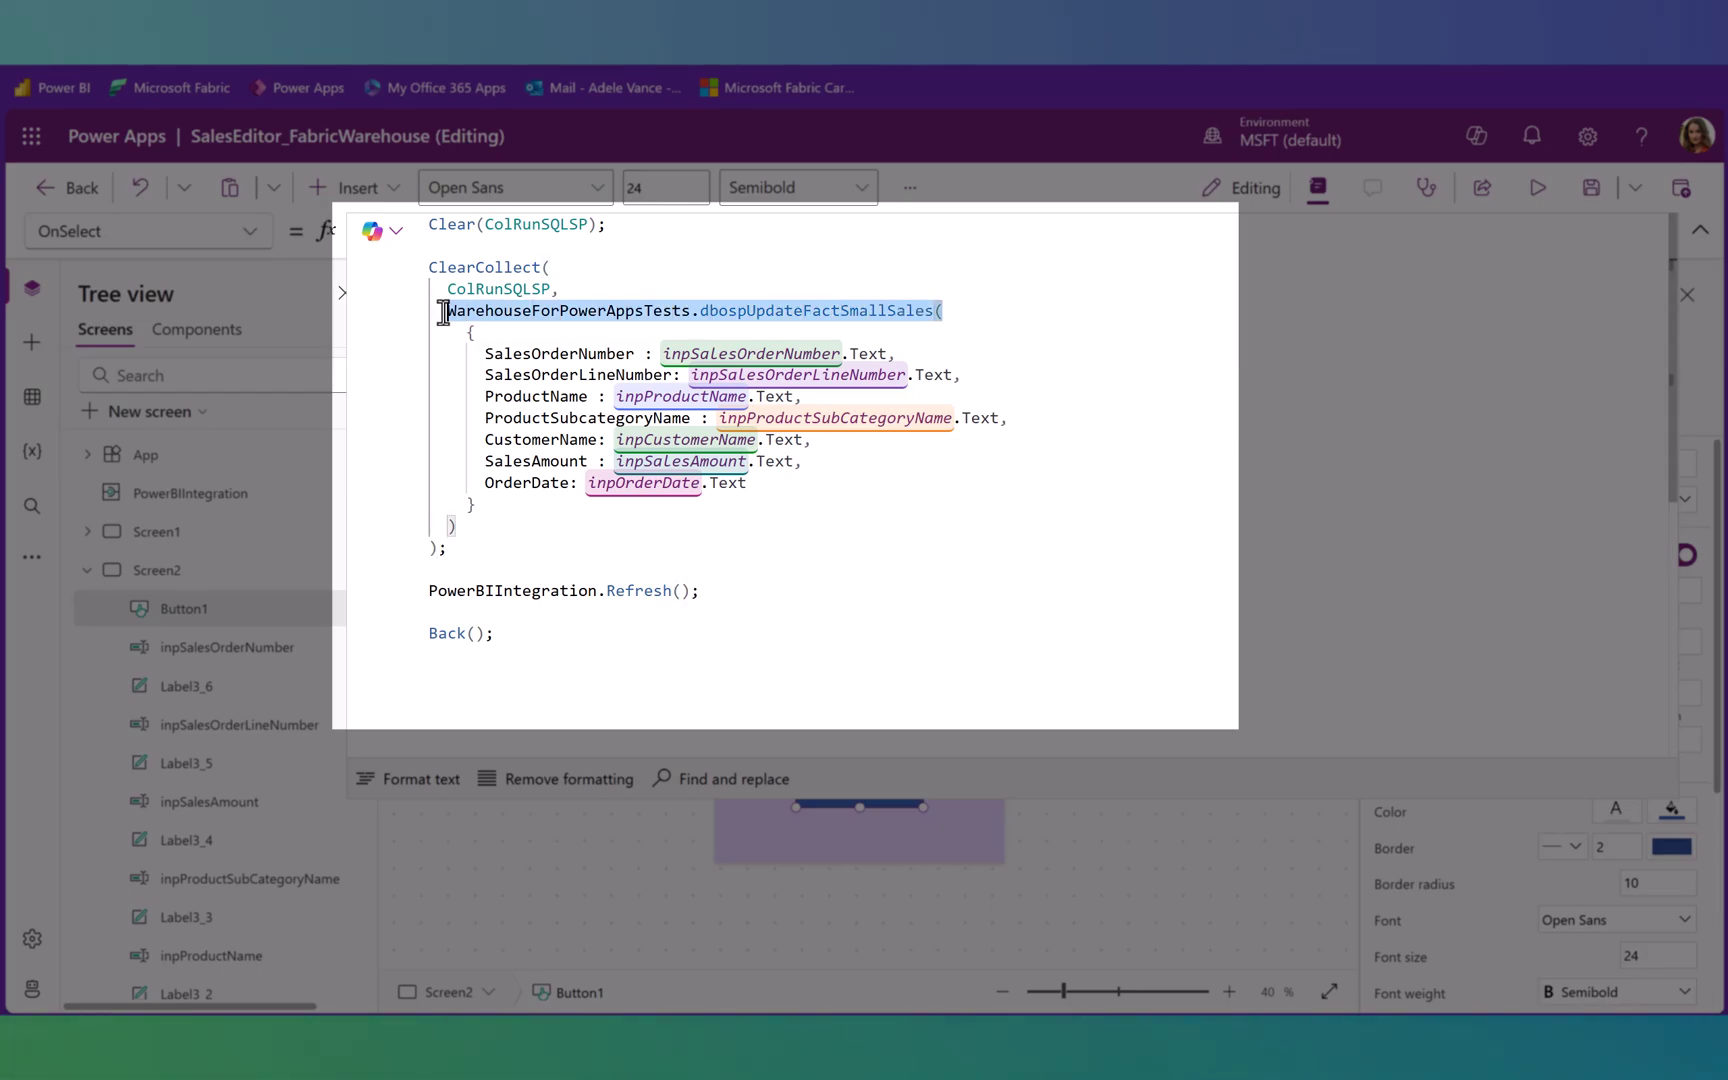
pyautogui.click(940, 313)
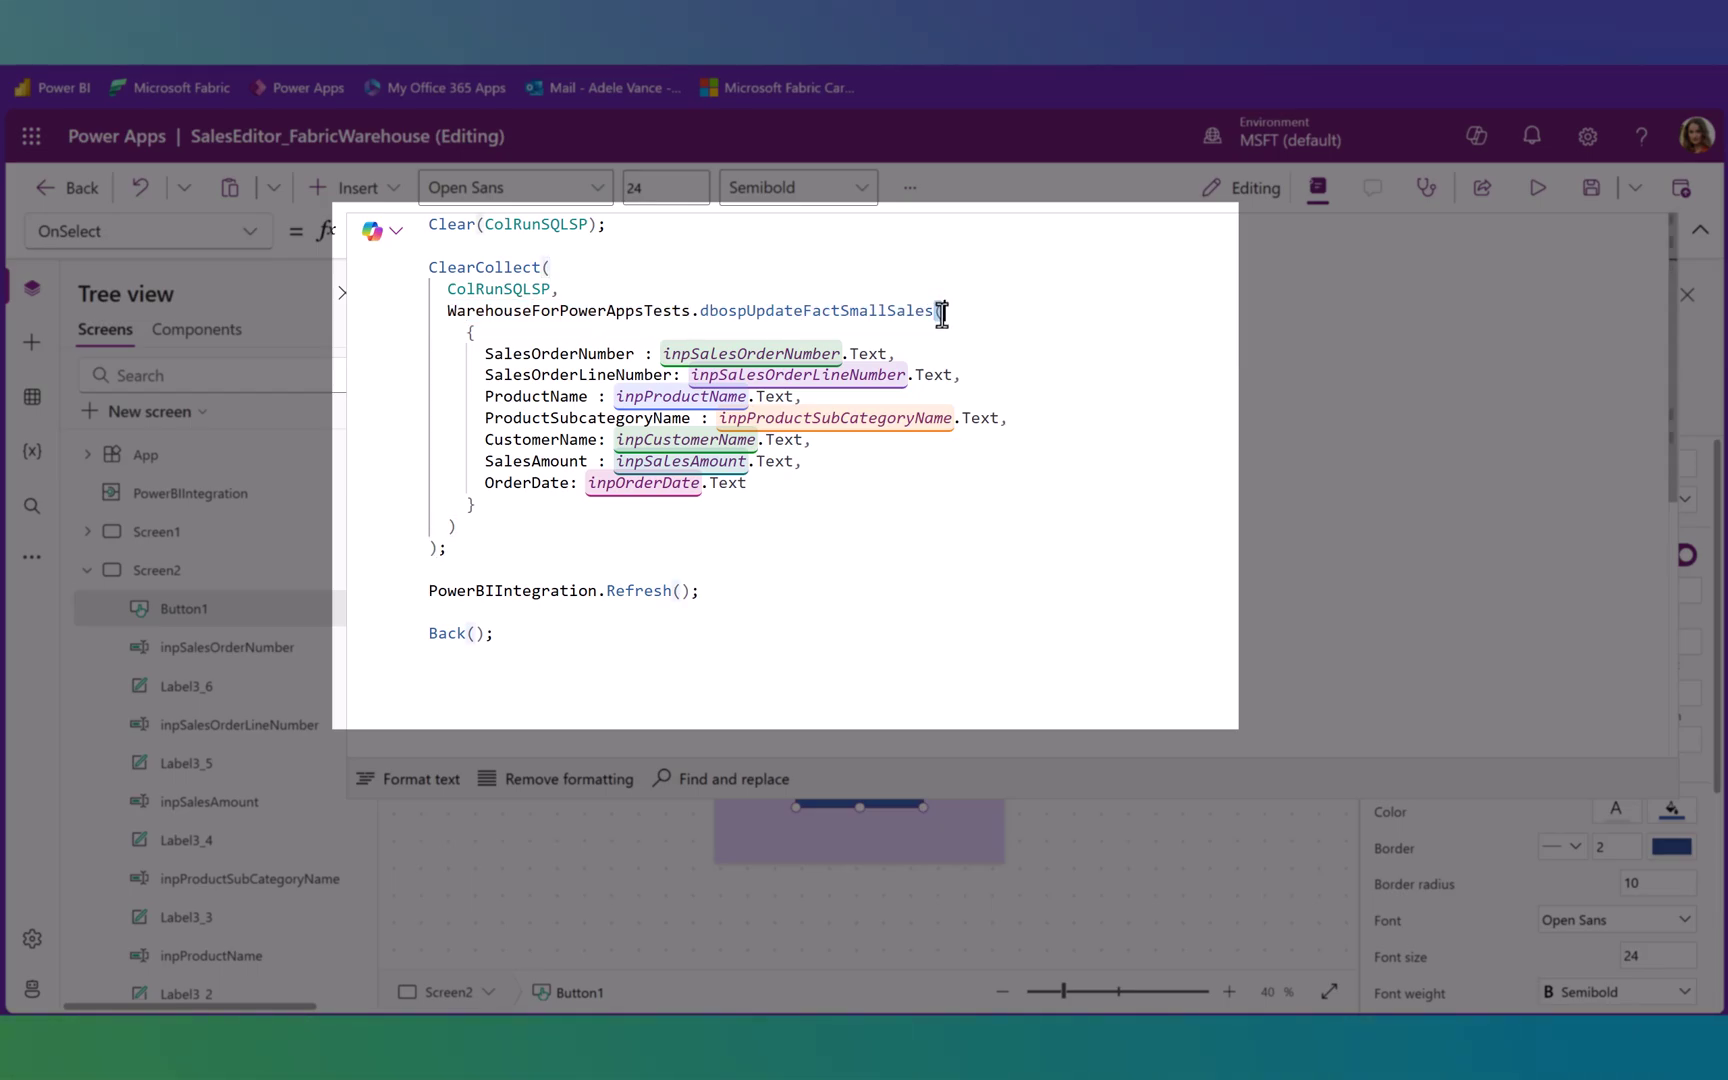
pyautogui.write('(')
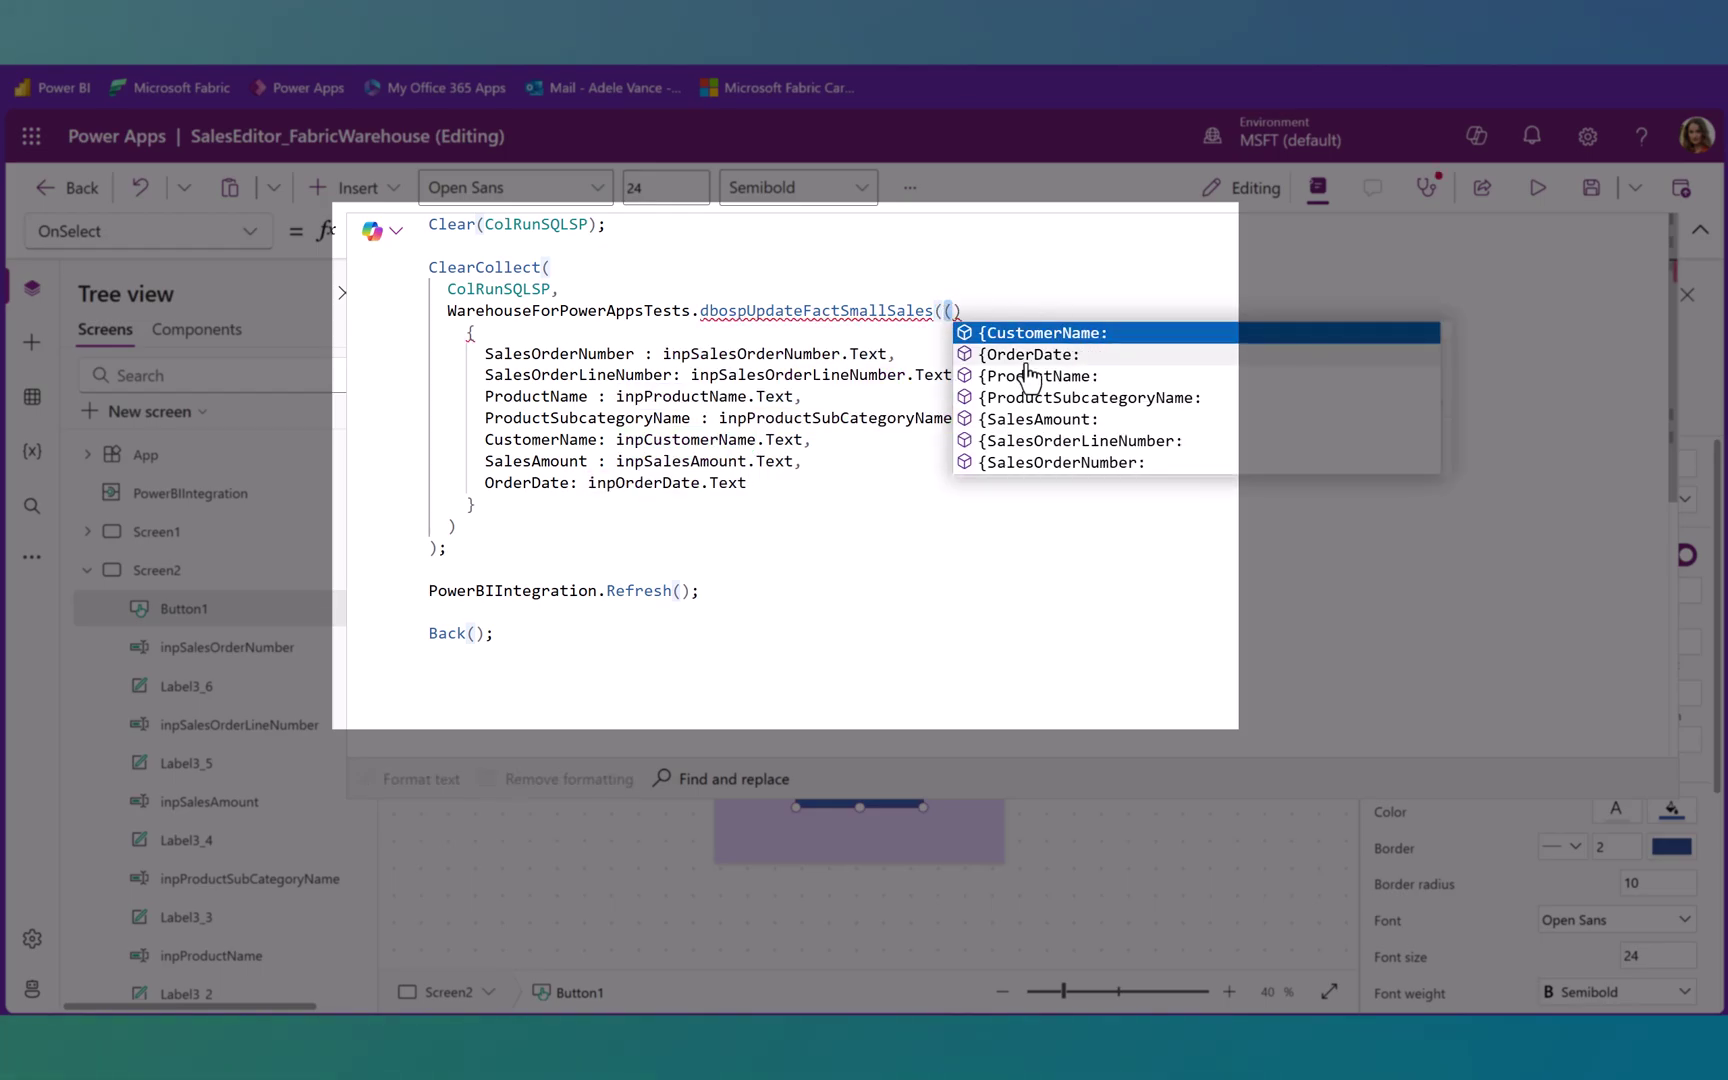
pyautogui.click(945, 313)
pyautogui.press('Delete')
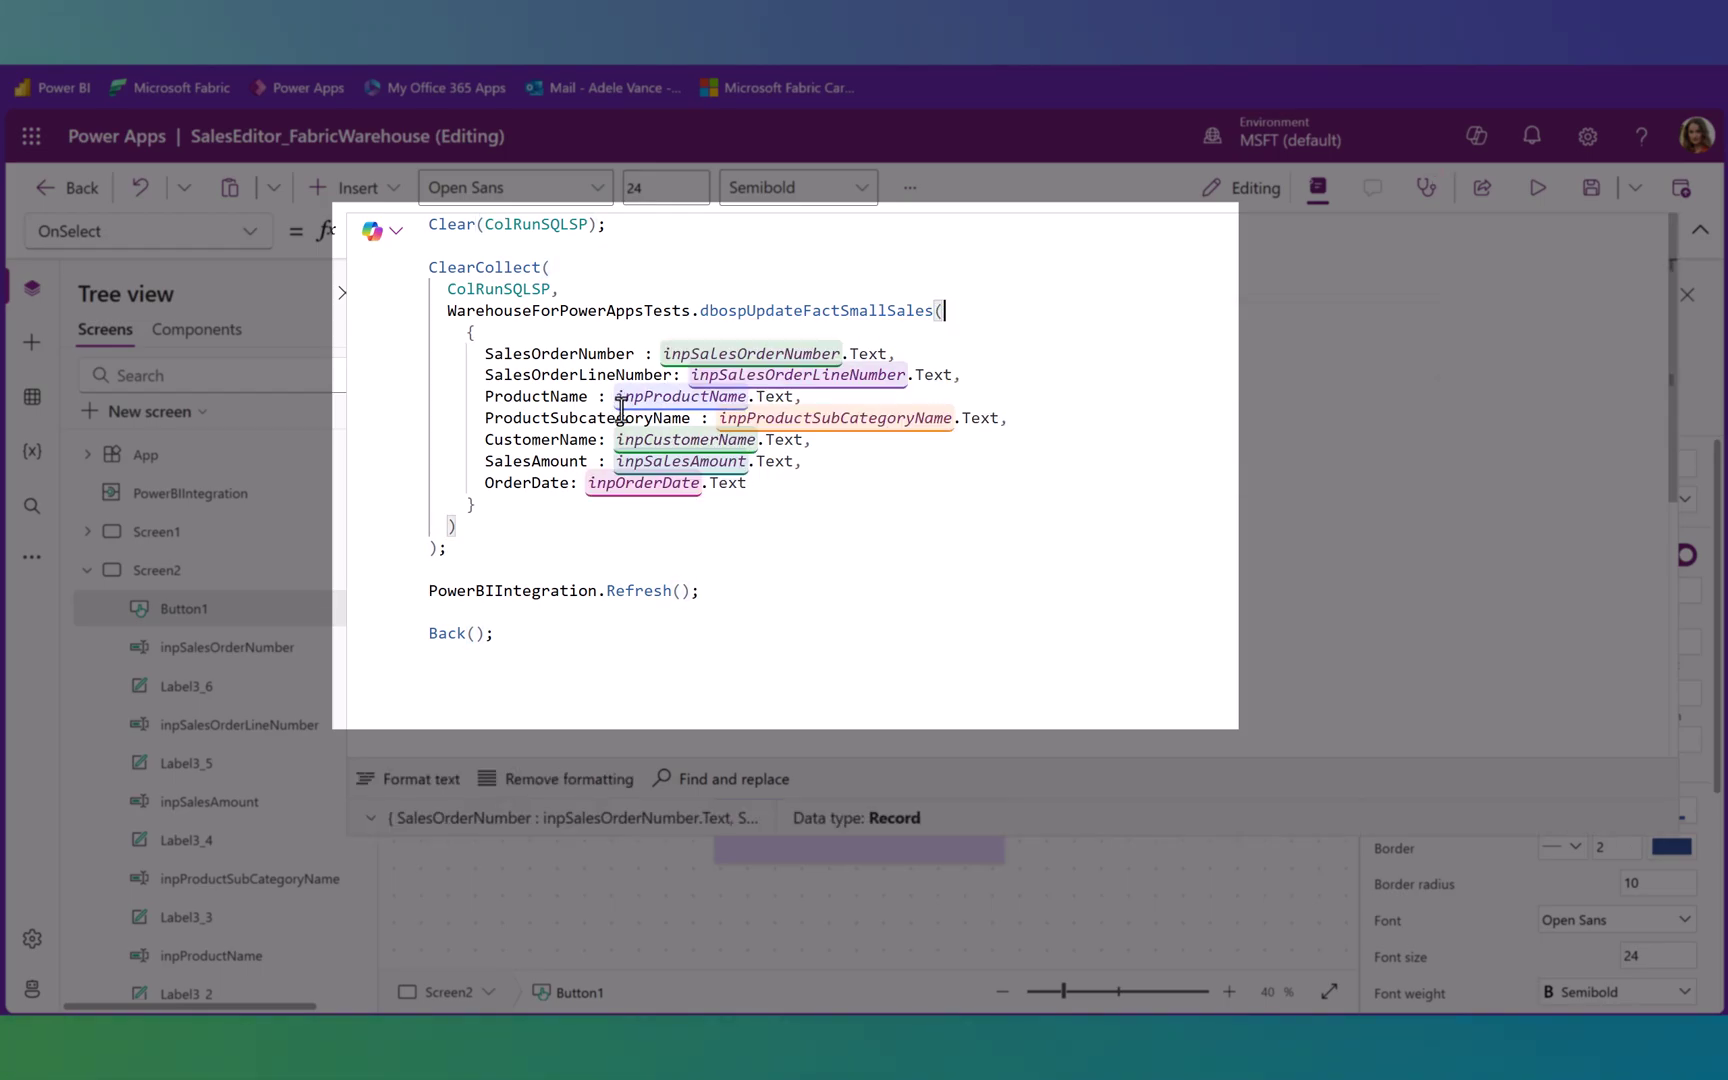
pyautogui.moveTo(450, 549); pyautogui.dragTo(422, 268)
pyautogui.click(710, 592)
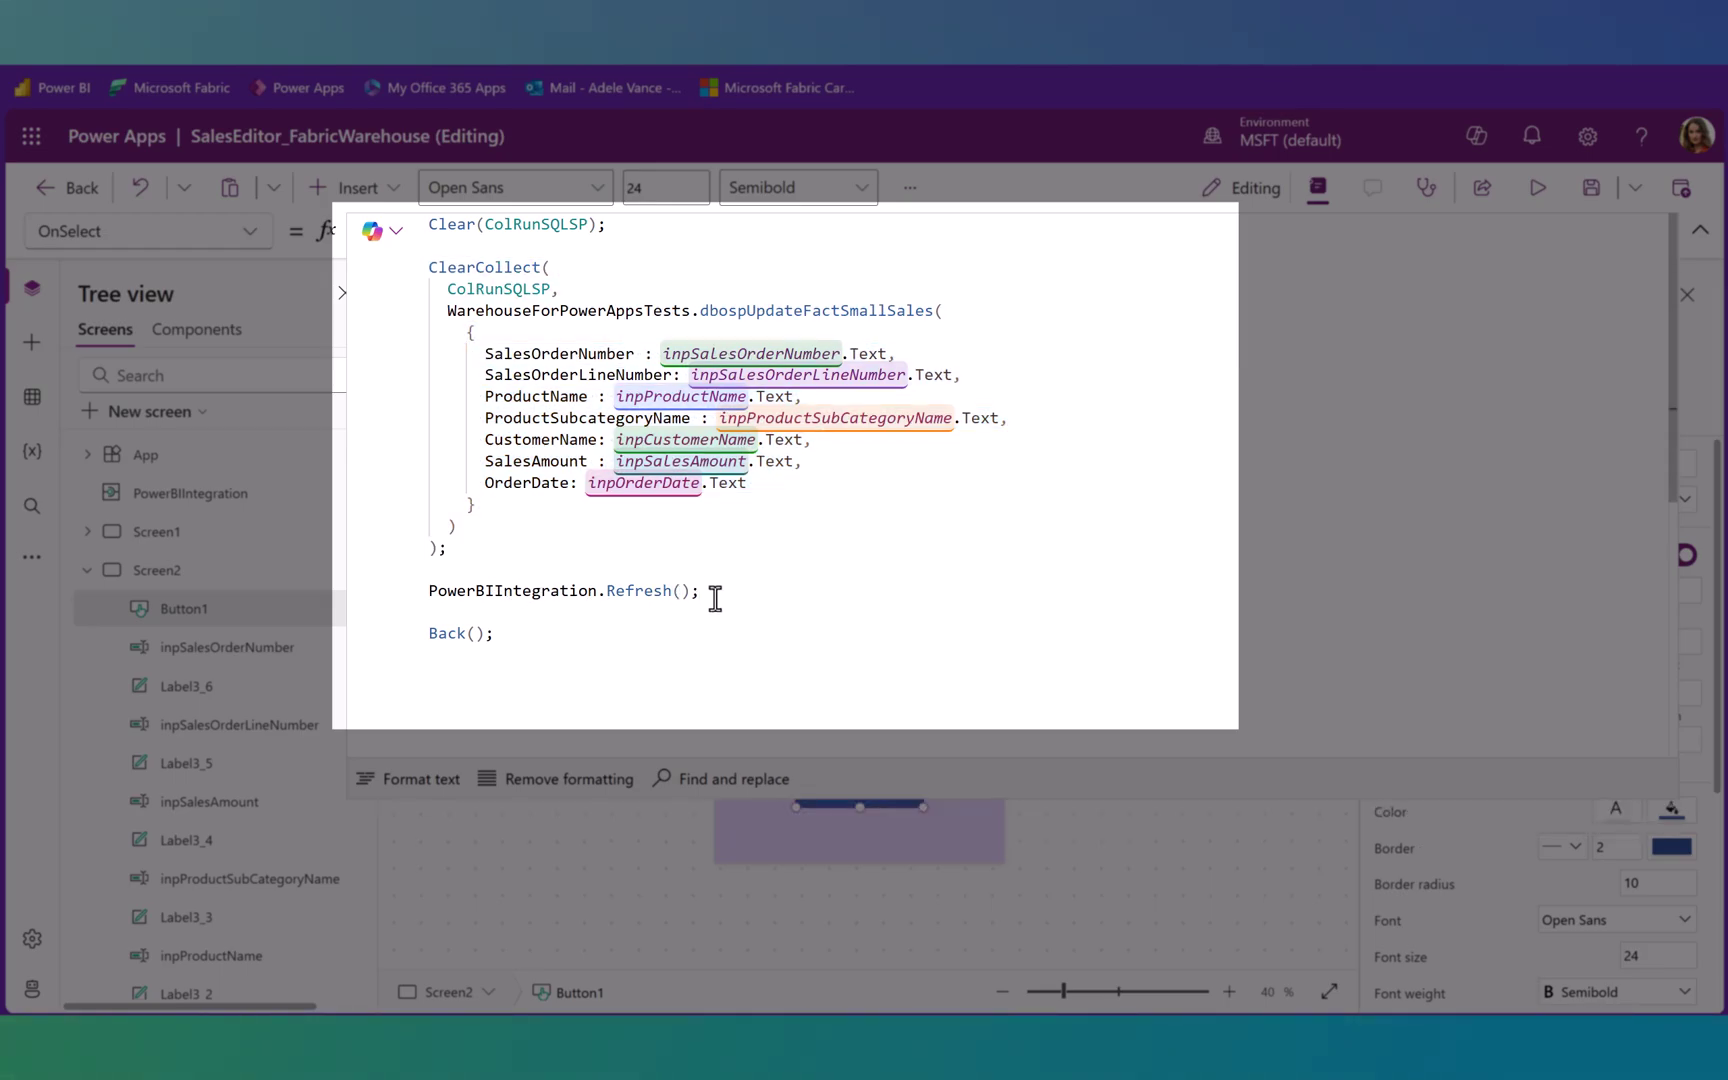
pyautogui.click(522, 644)
pyautogui.moveTo(619, 234); pyautogui.dragTo(401, 243)
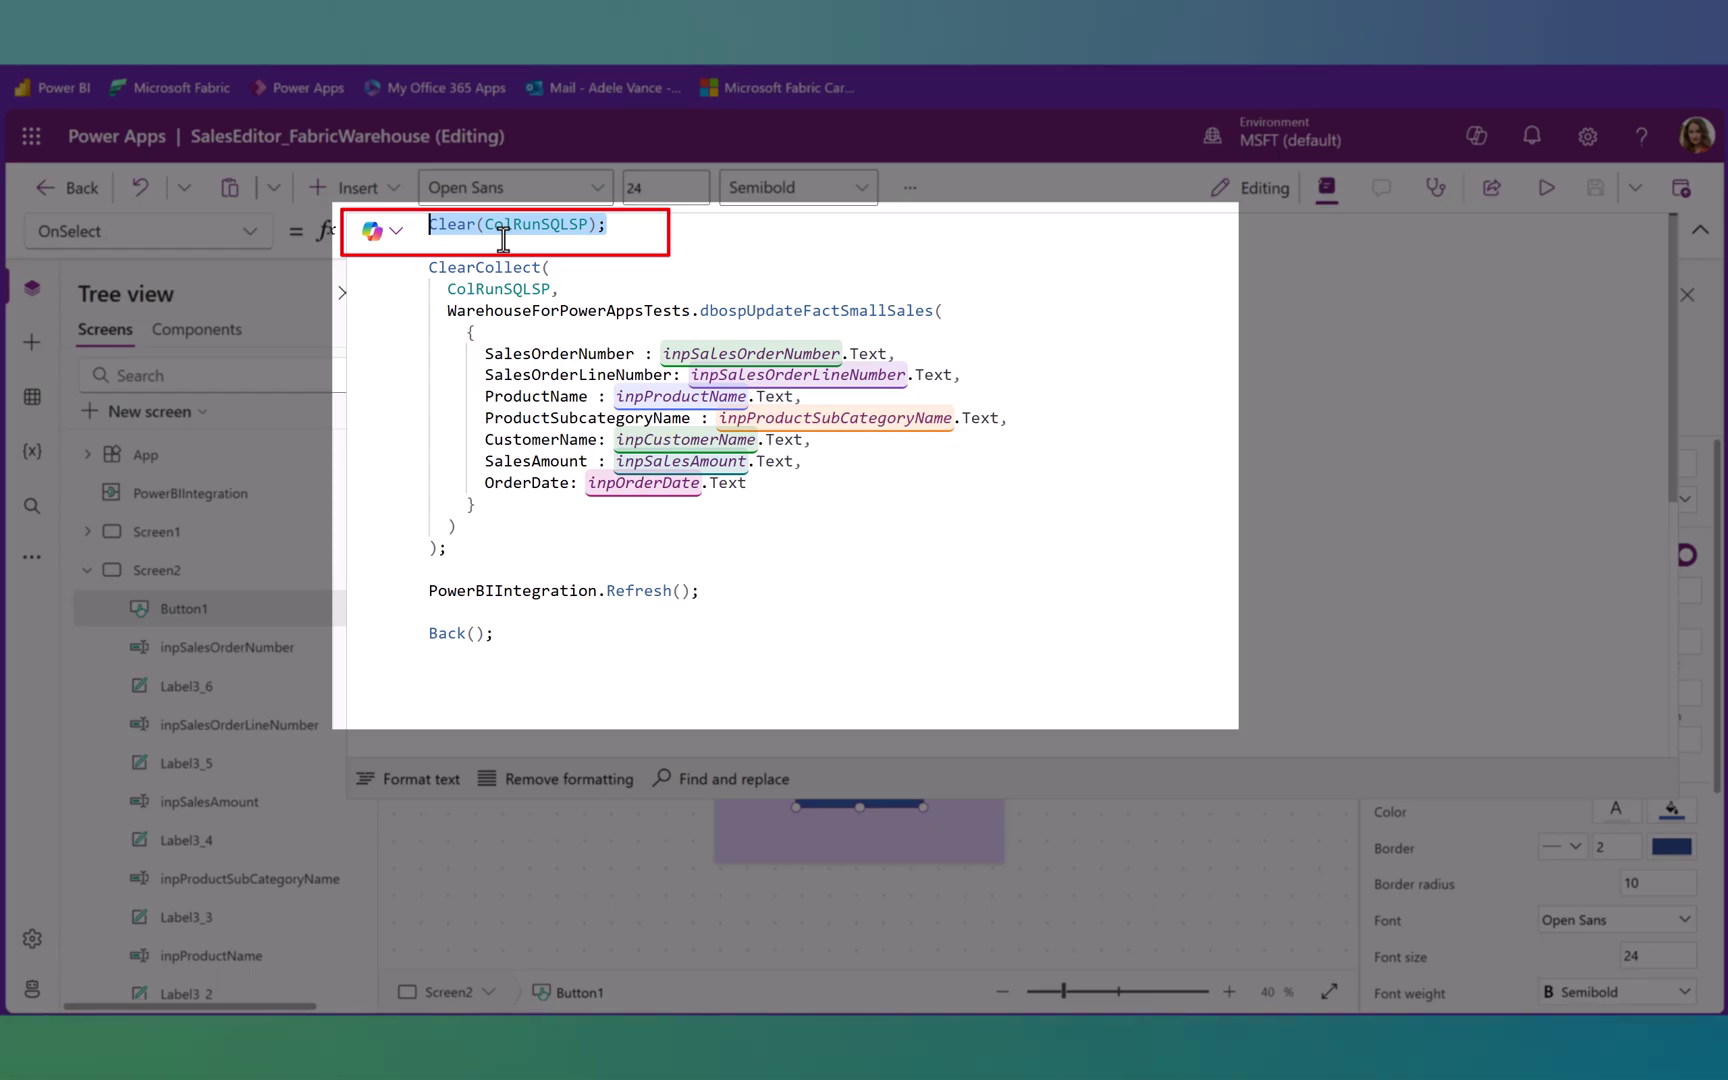
pyautogui.moveTo(995, 312); pyautogui.dragTo(437, 310)
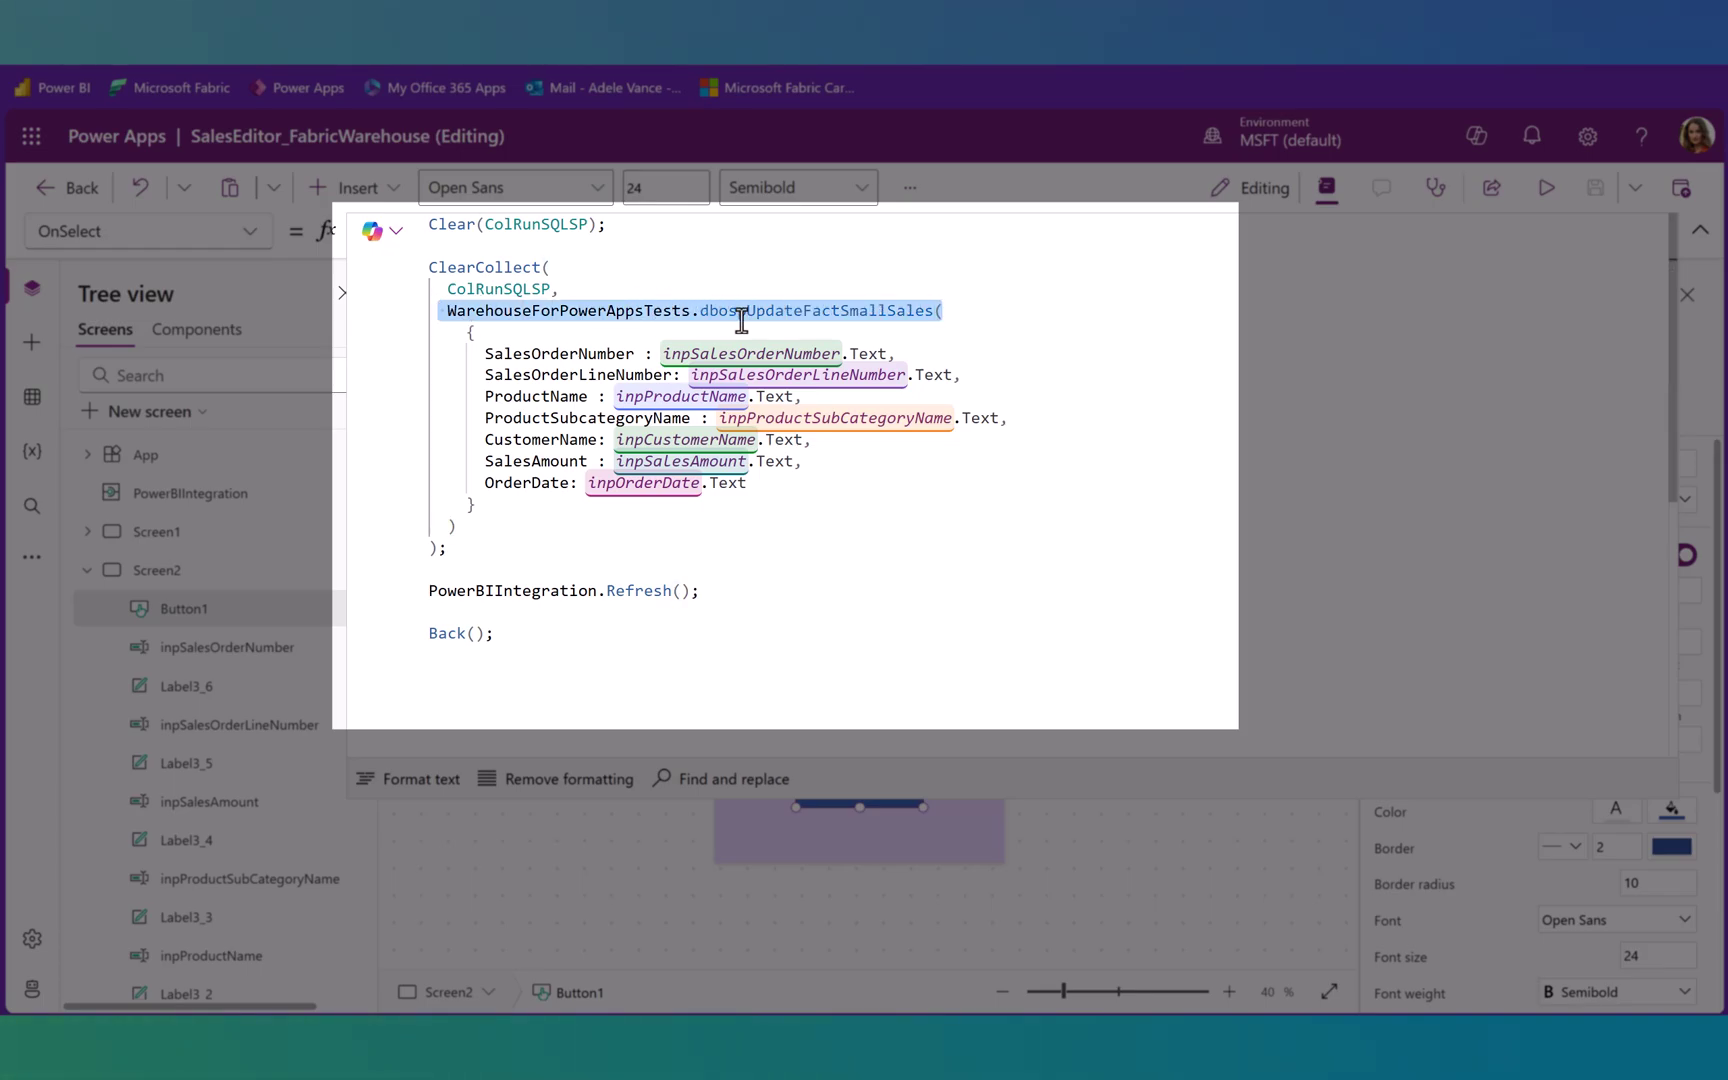
pyautogui.click(1699, 230)
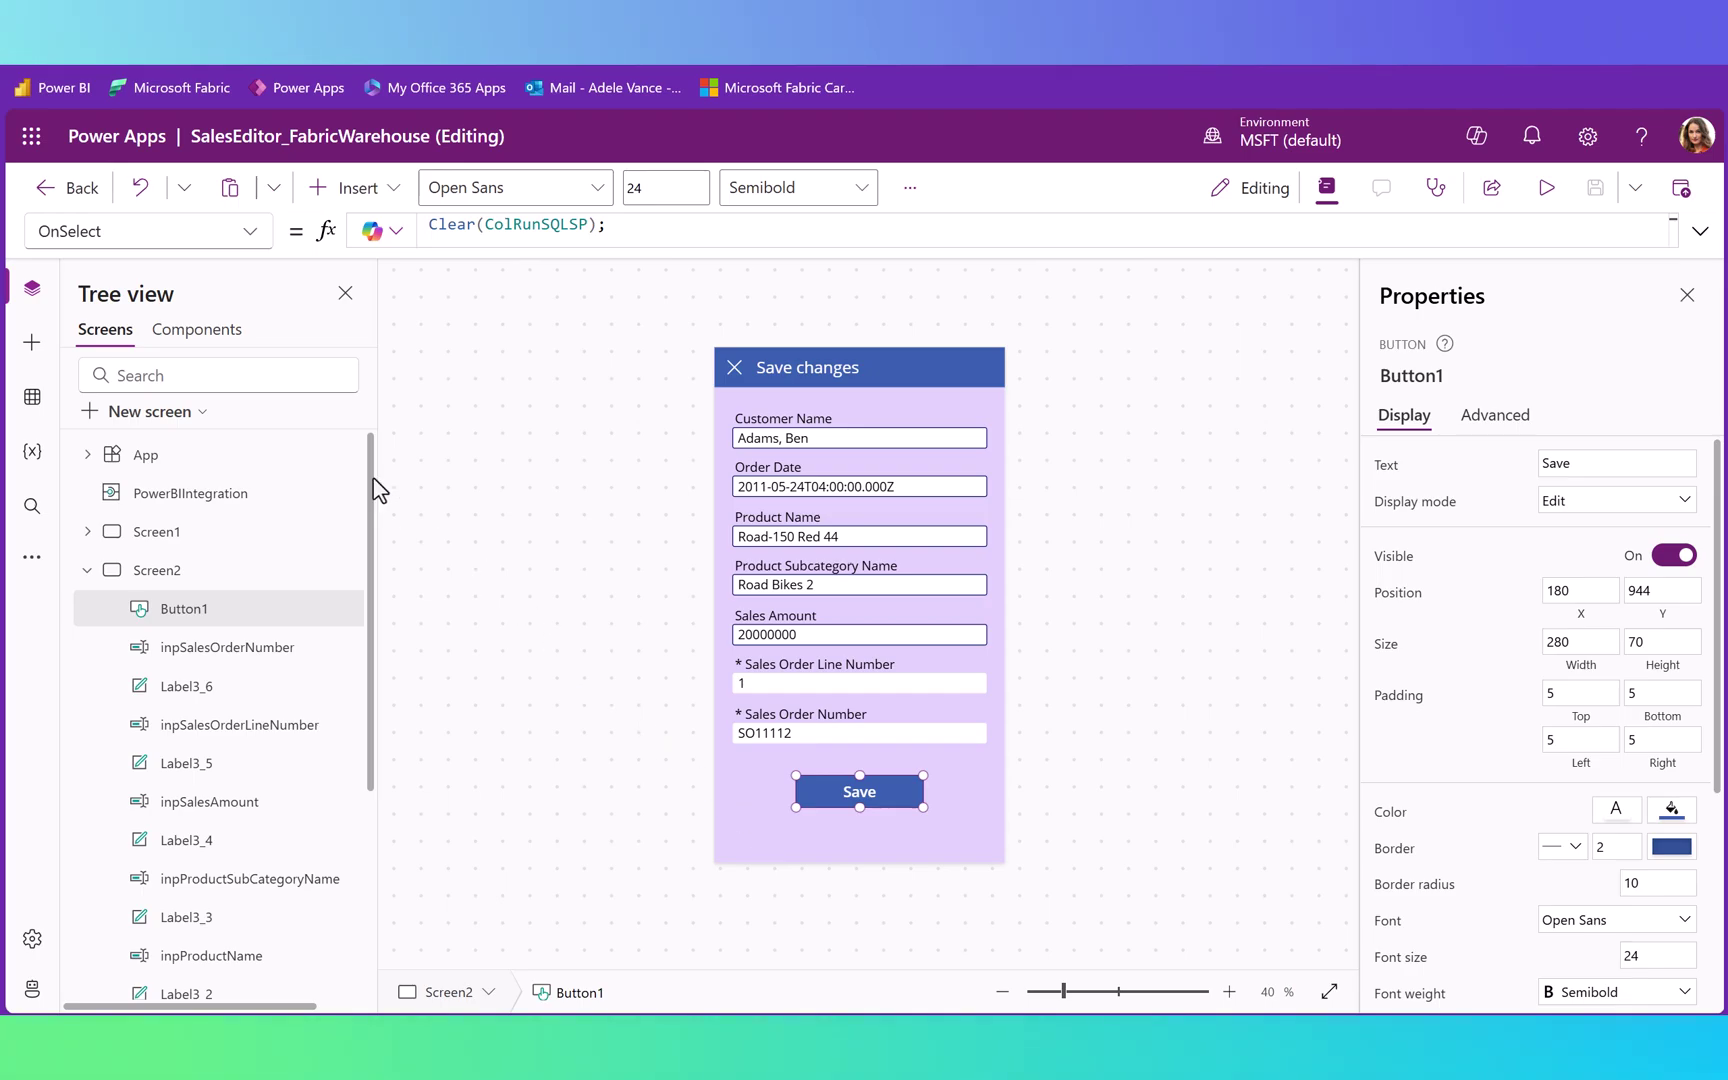
# Create a new SQL Server connection using Microsoft Entra ID Integrated authentication
pyautogui.click(37, 405)
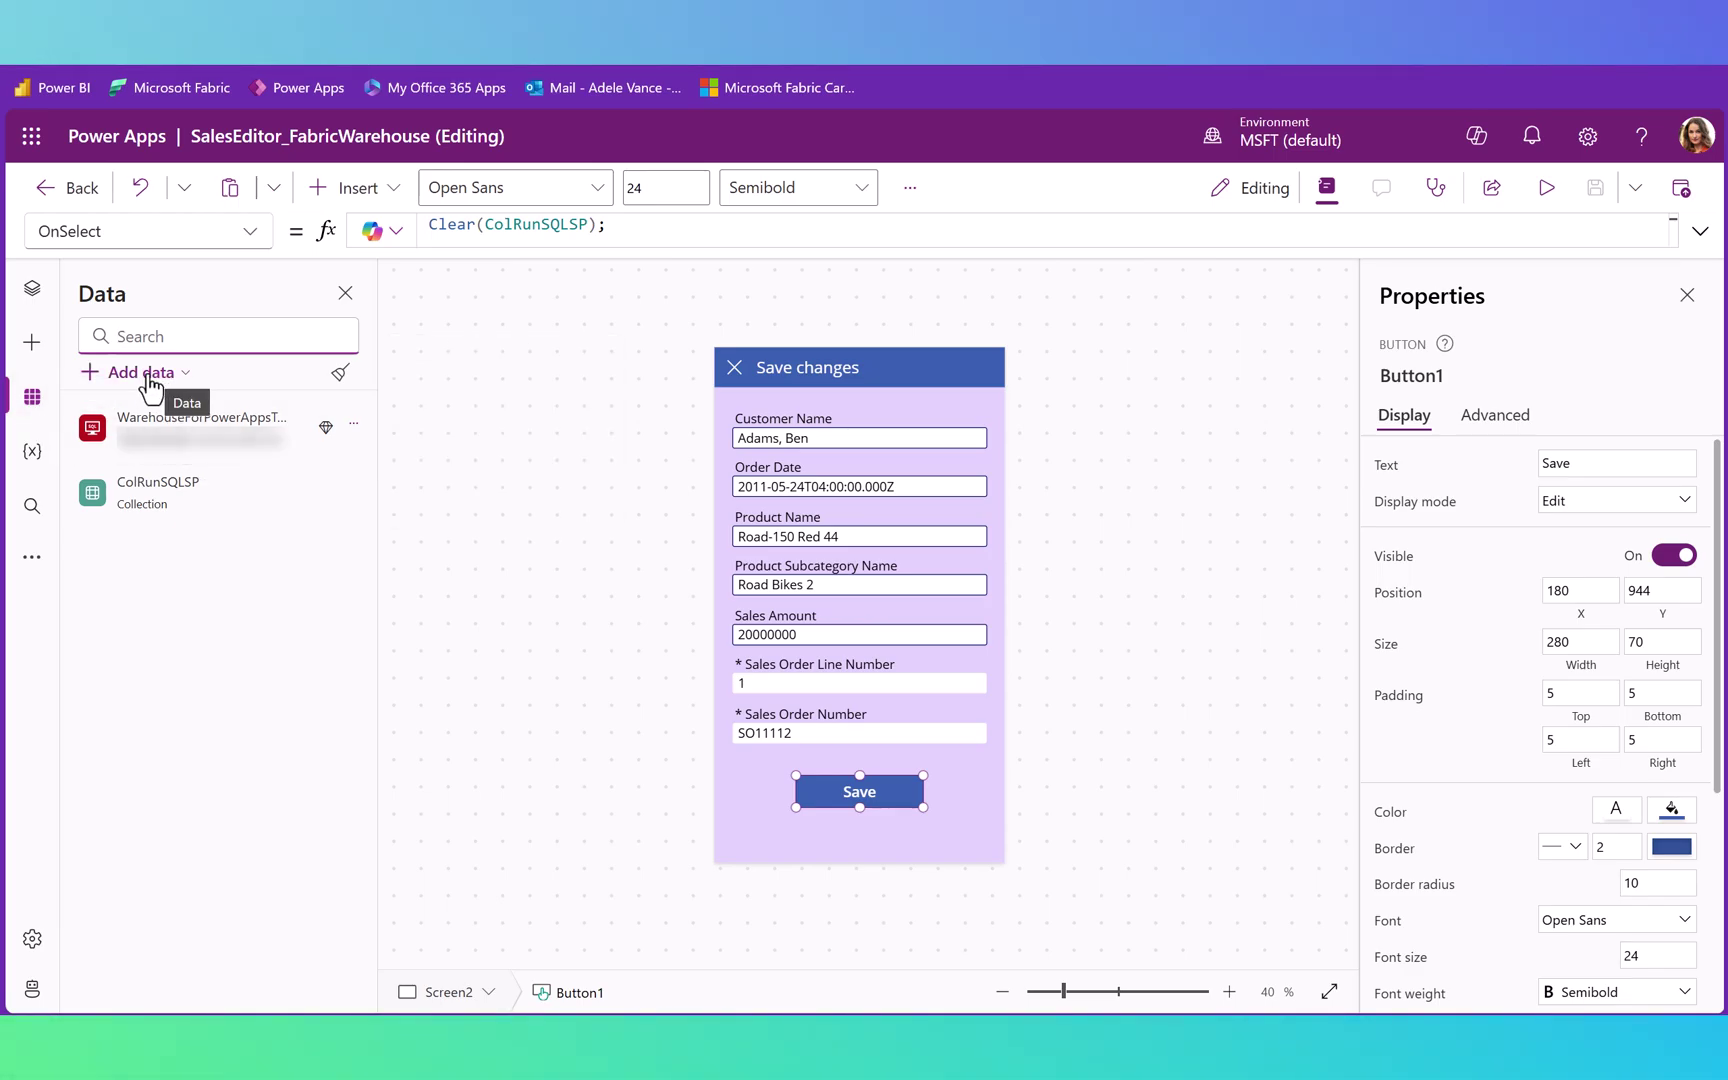
pyautogui.click(146, 376)
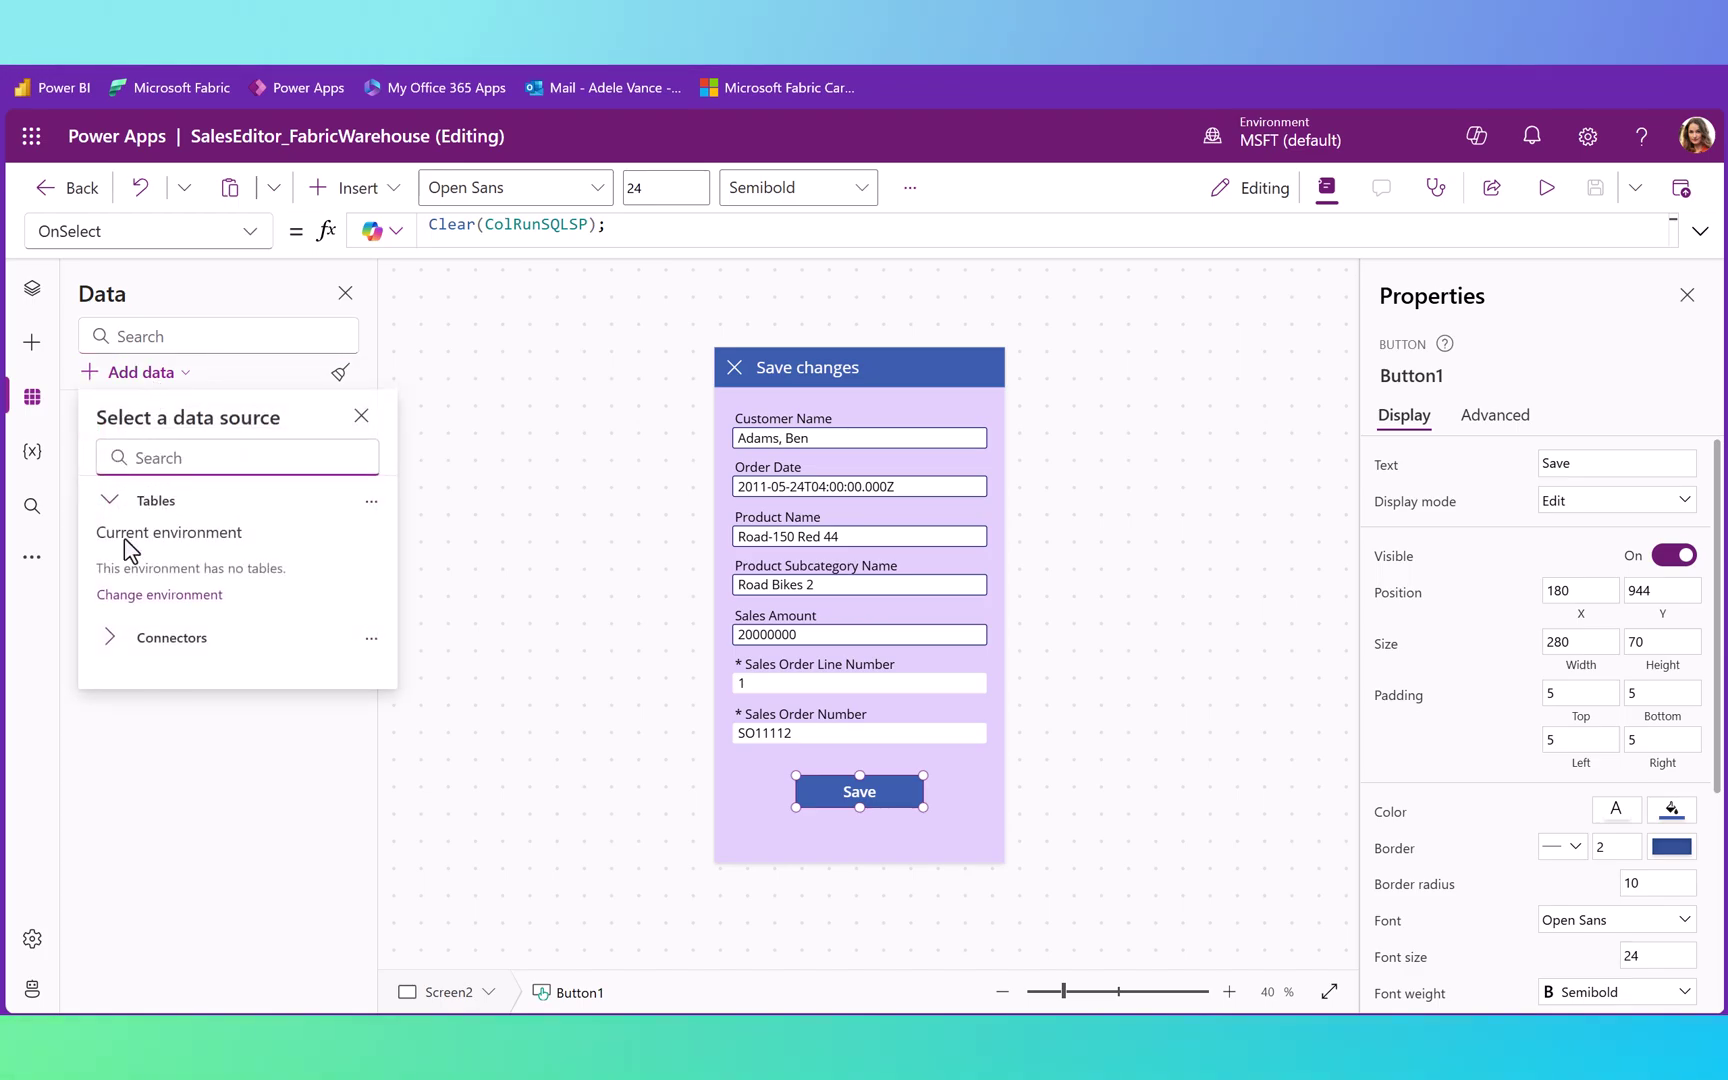
pyautogui.click(165, 822)
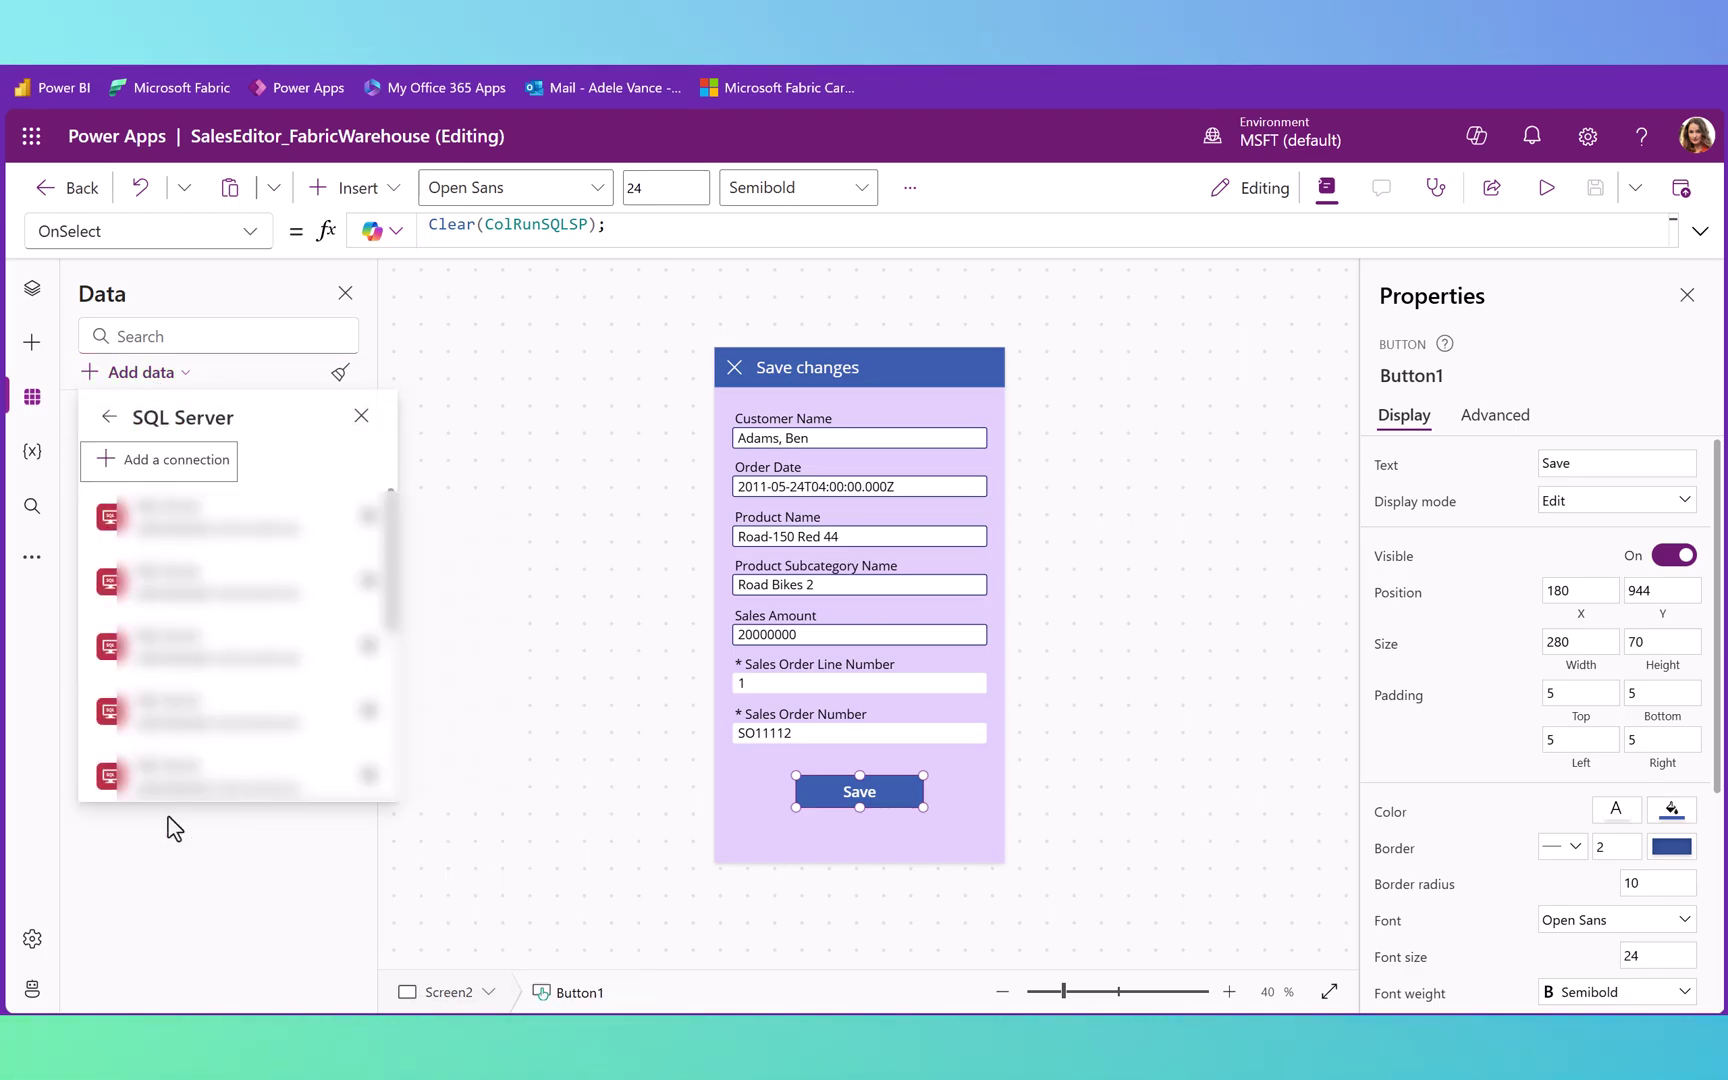
pyautogui.click(155, 462)
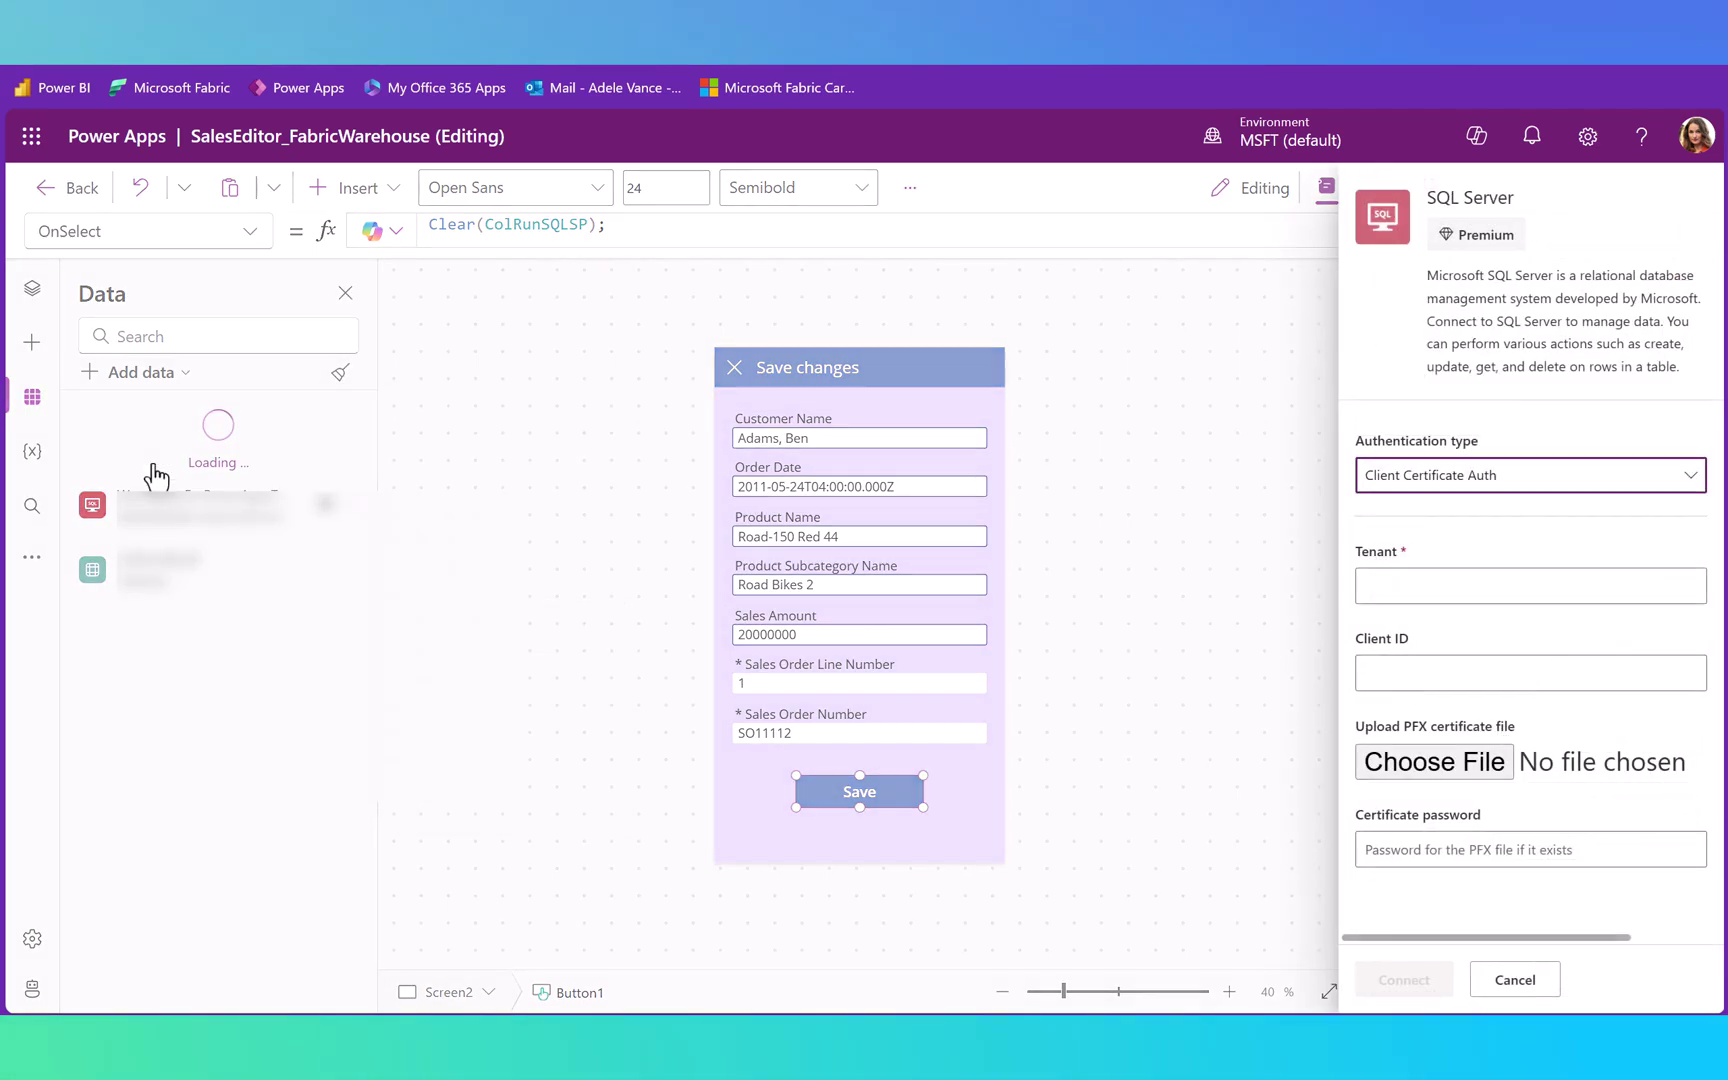
pyautogui.click(1553, 487)
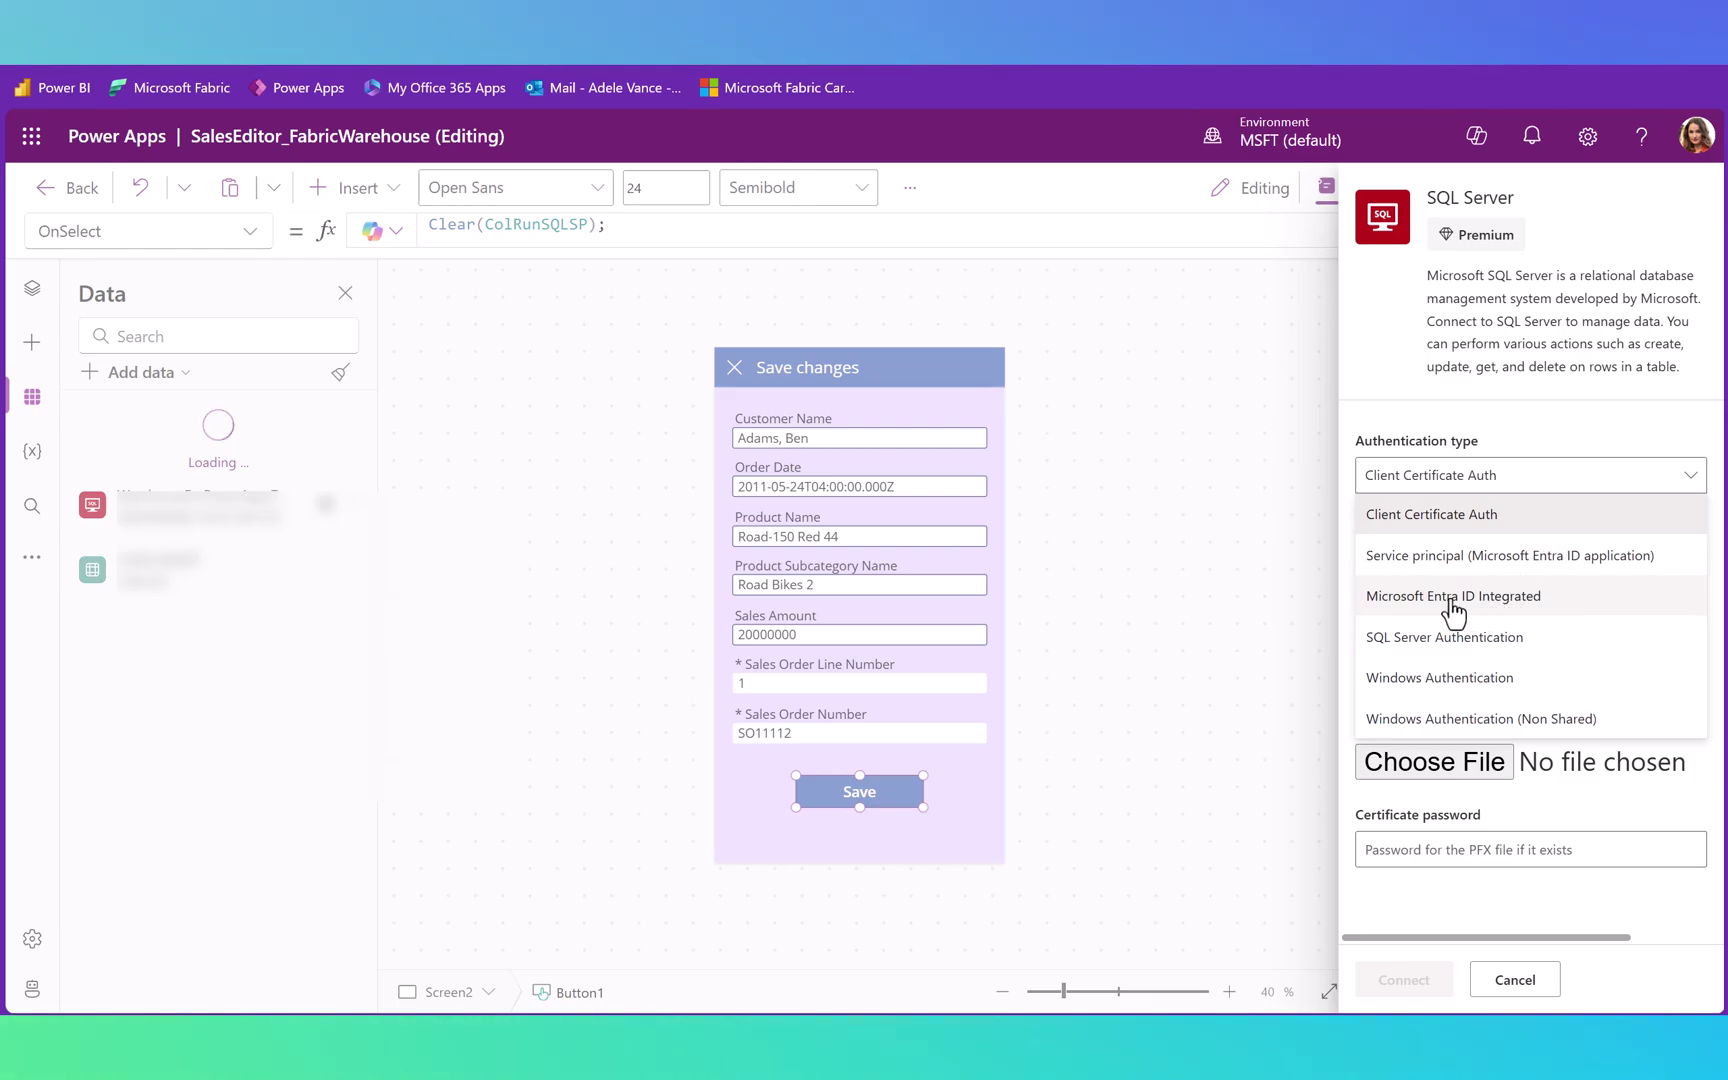
pyautogui.click(1455, 600)
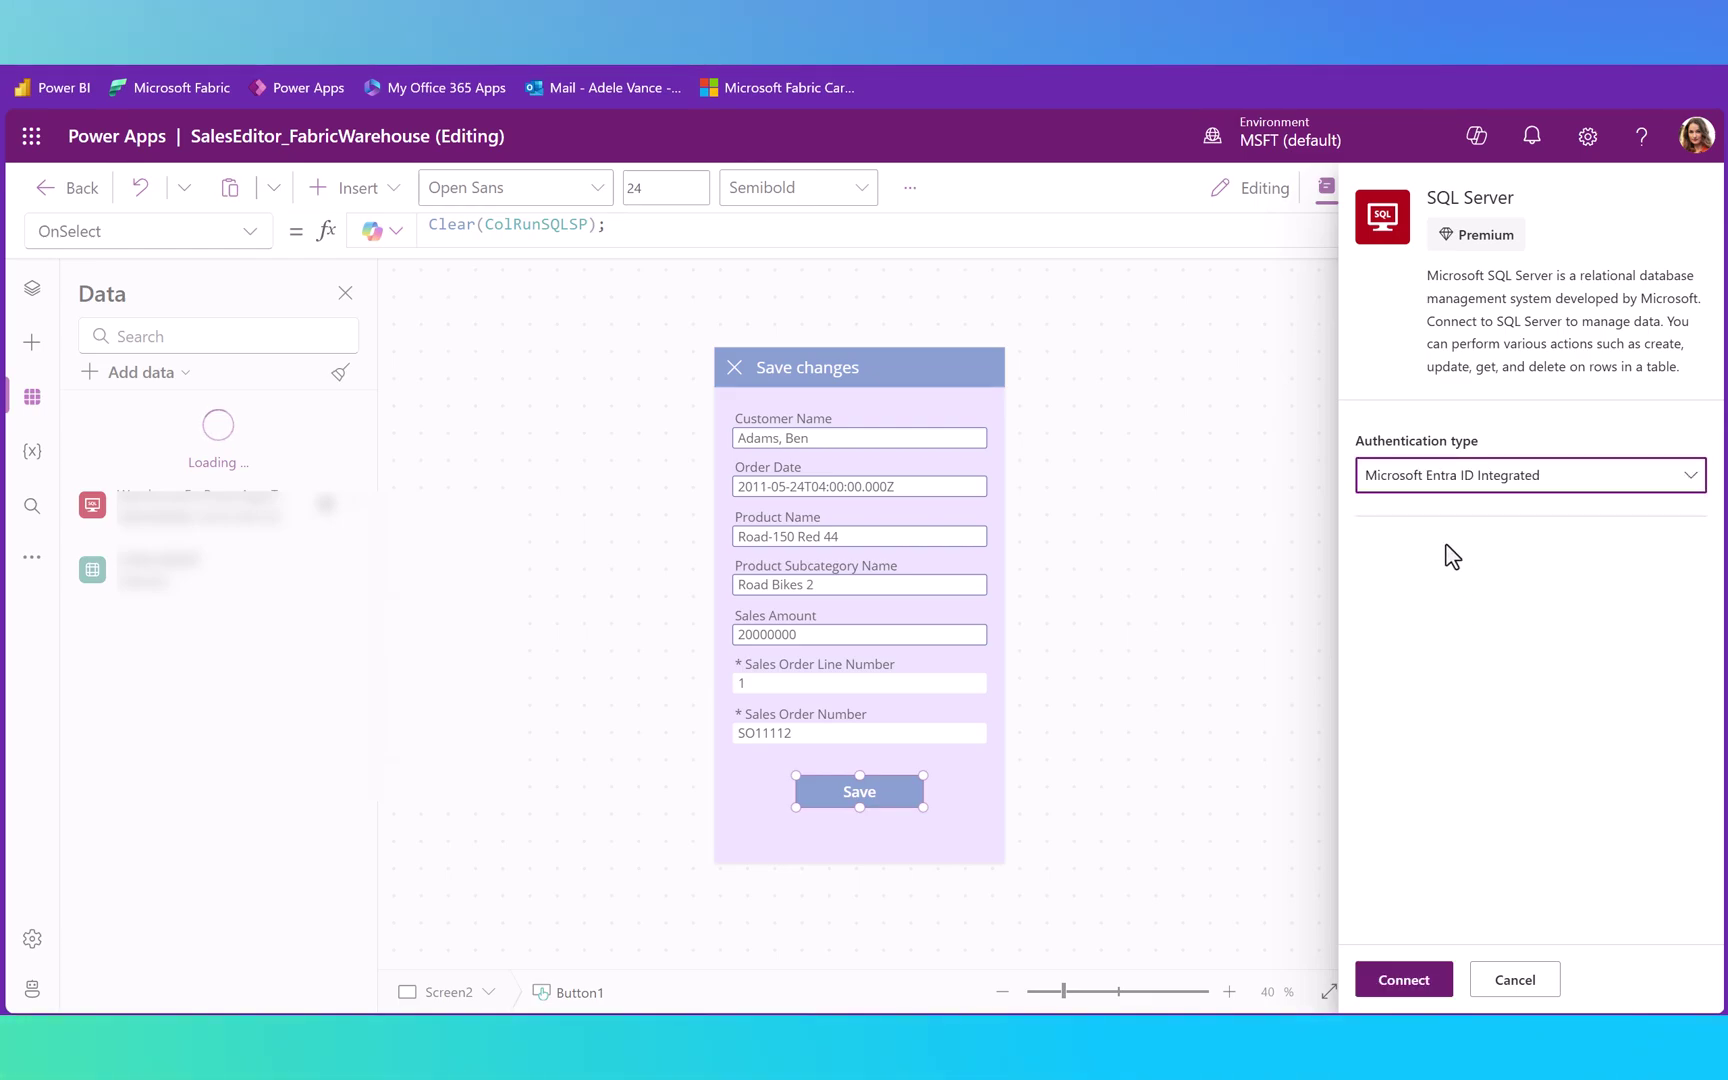
pyautogui.click(1398, 990)
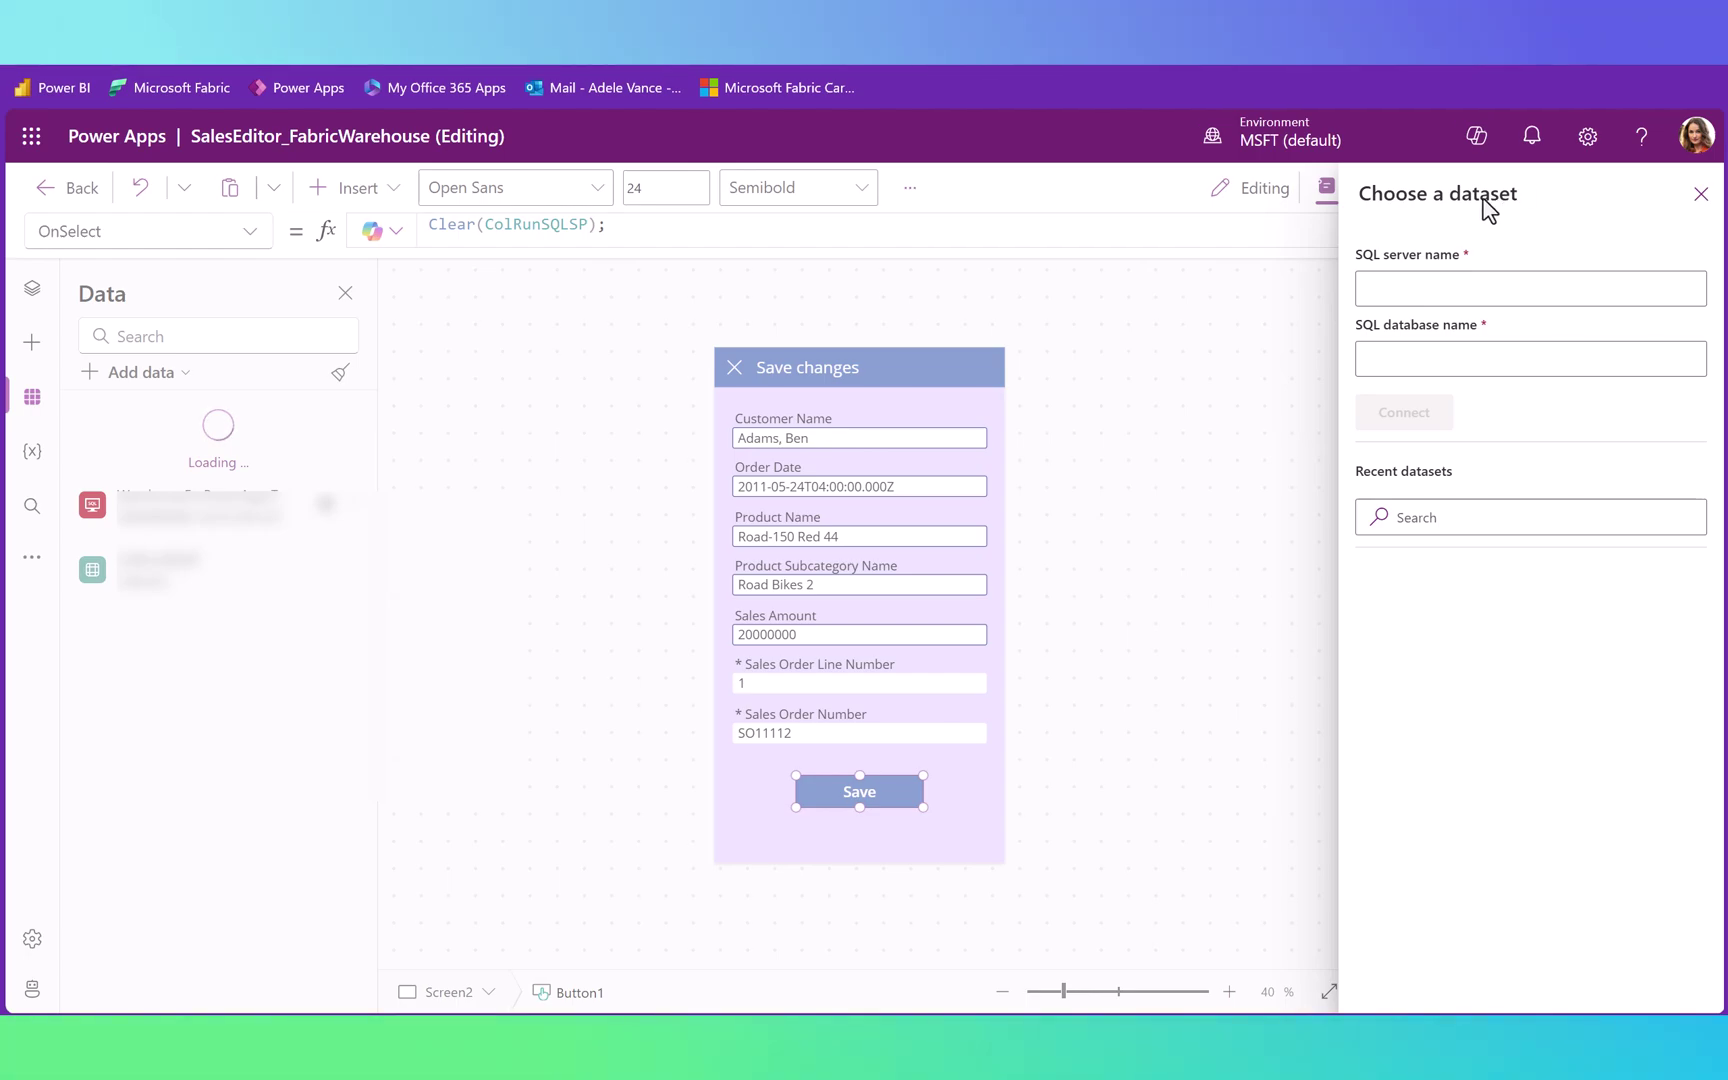
# Connect to the WarehouseForPowerAppsTests server and database and add the sp_UpdateFactSmallSales stored procedure
pyautogui.click(1392, 289)
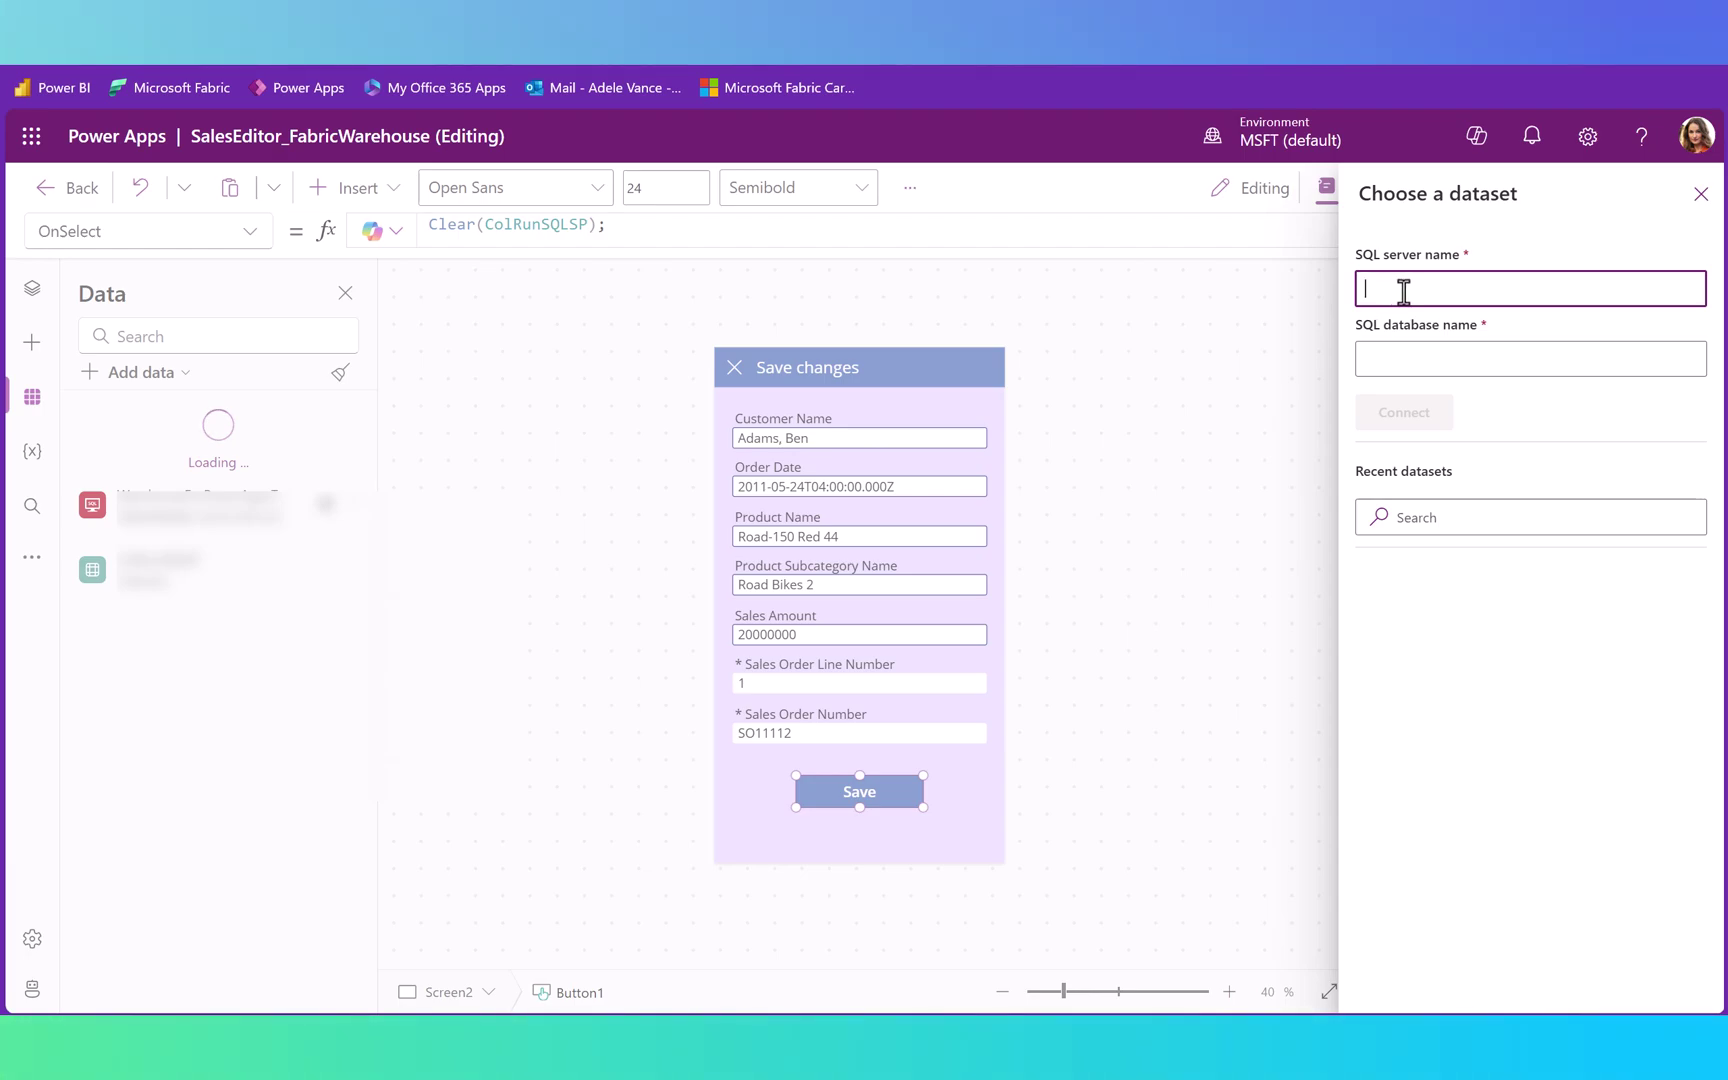
pyautogui.hotkey('ctrl', 'v')
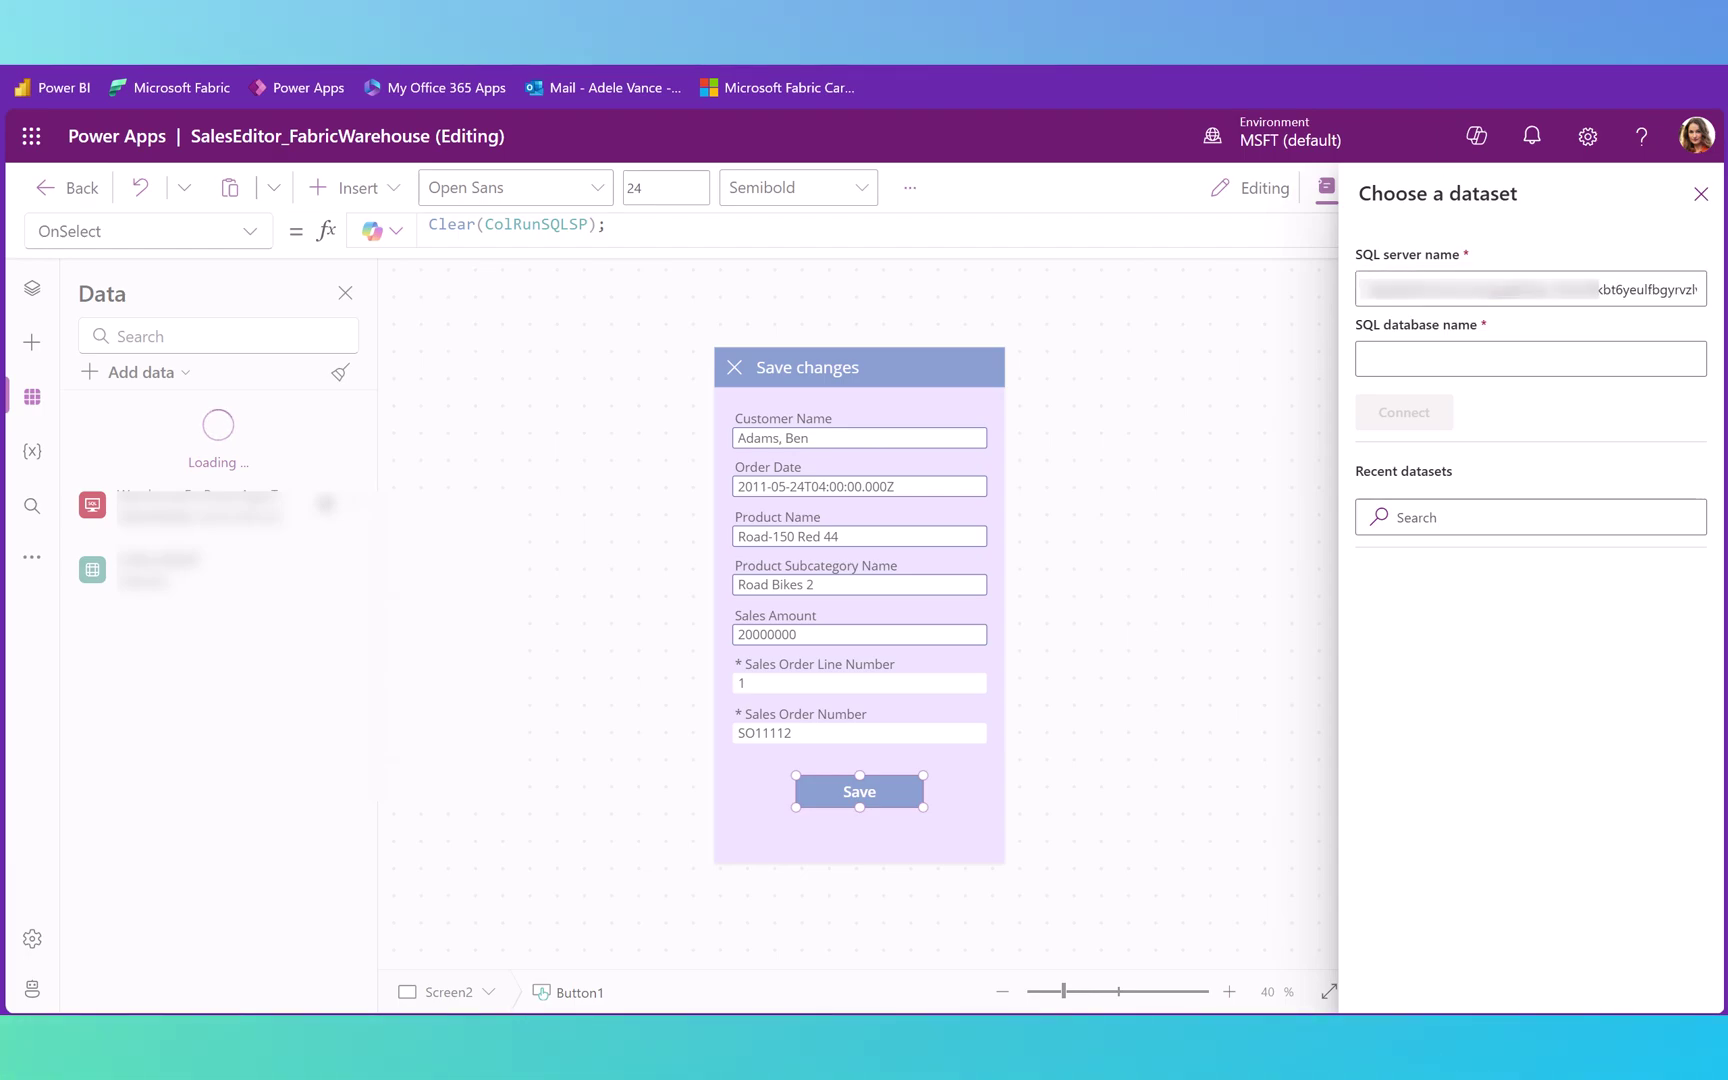
pyautogui.click(1378, 362)
pyautogui.write('WarehouseForPowerAppsTests')
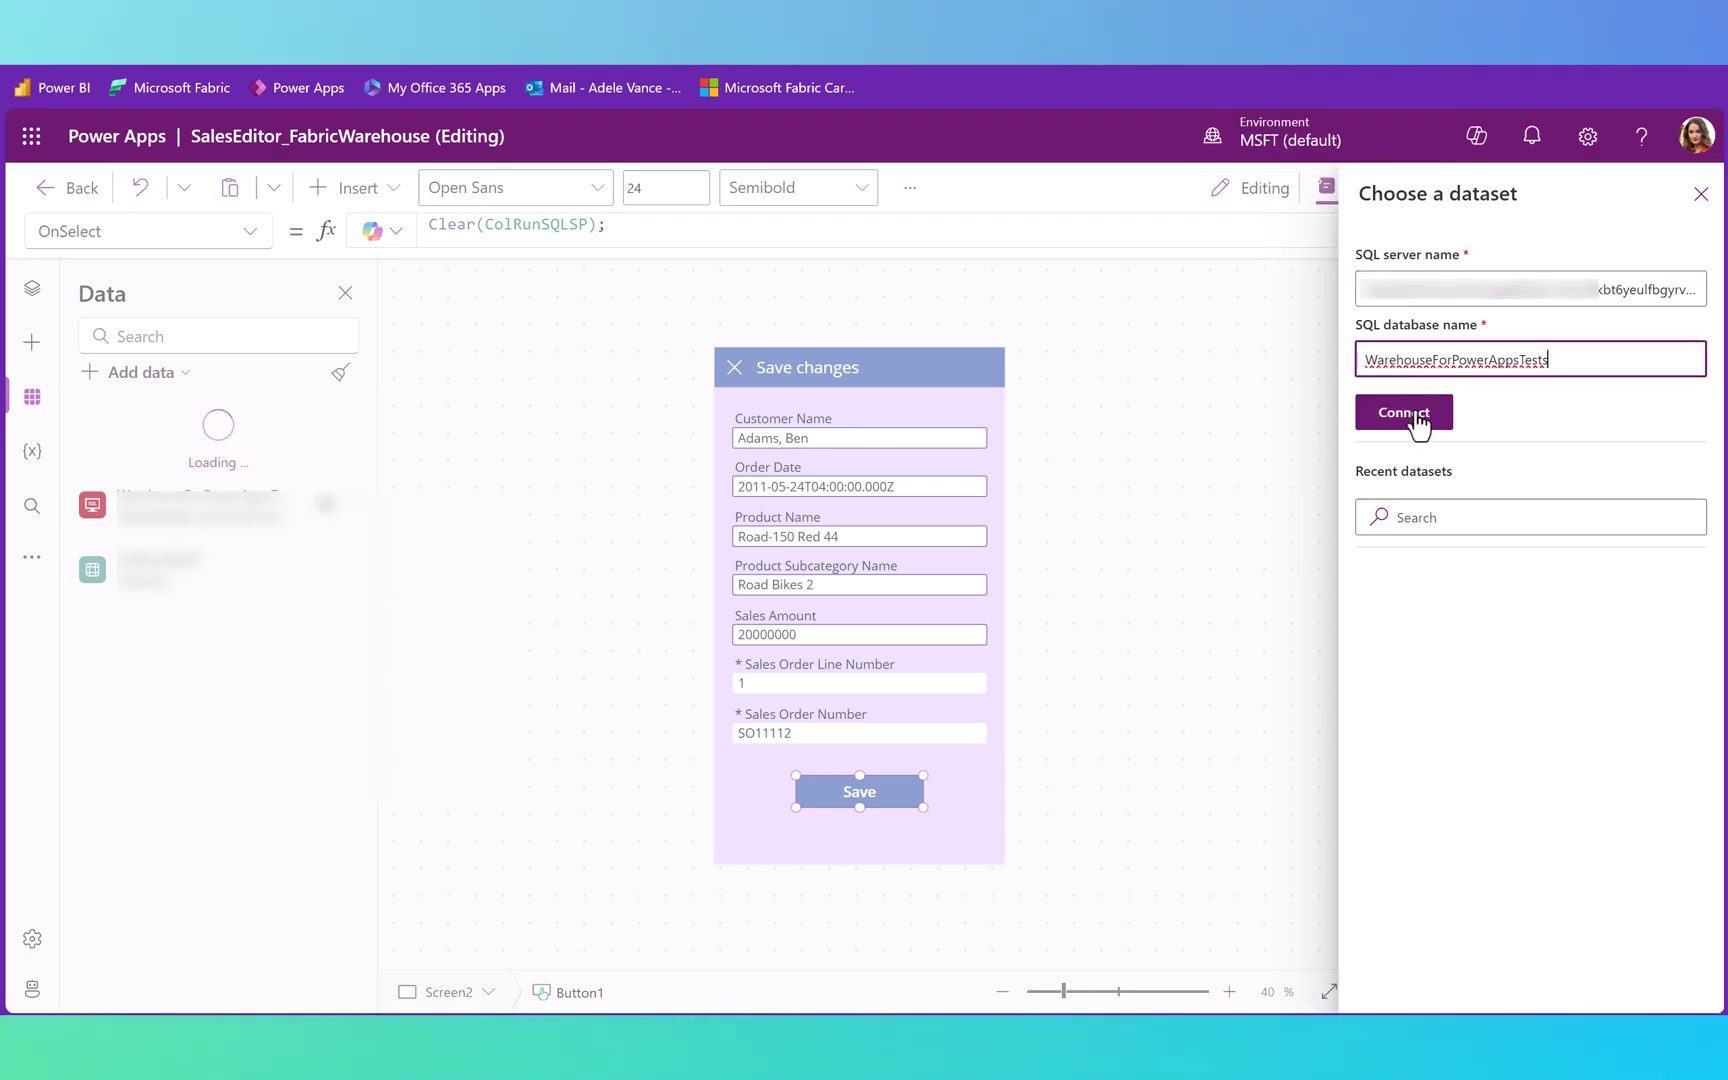
pyautogui.click(1412, 430)
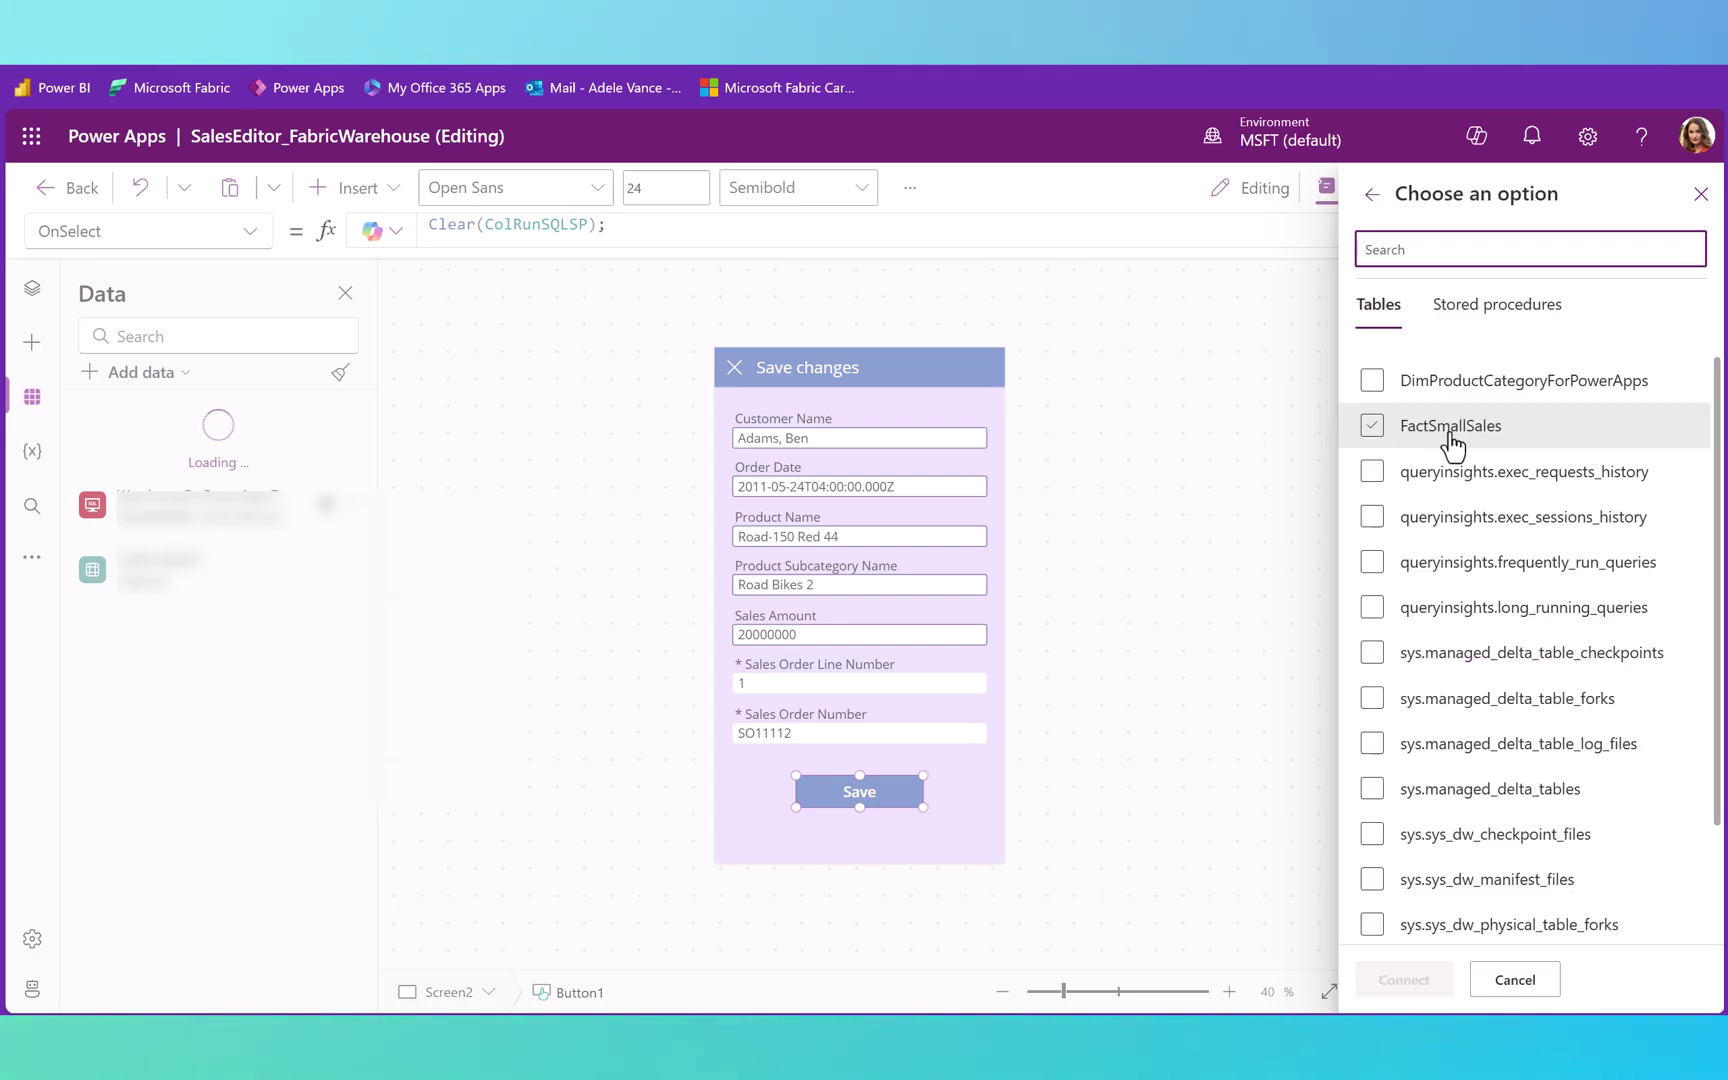
pyautogui.click(1510, 318)
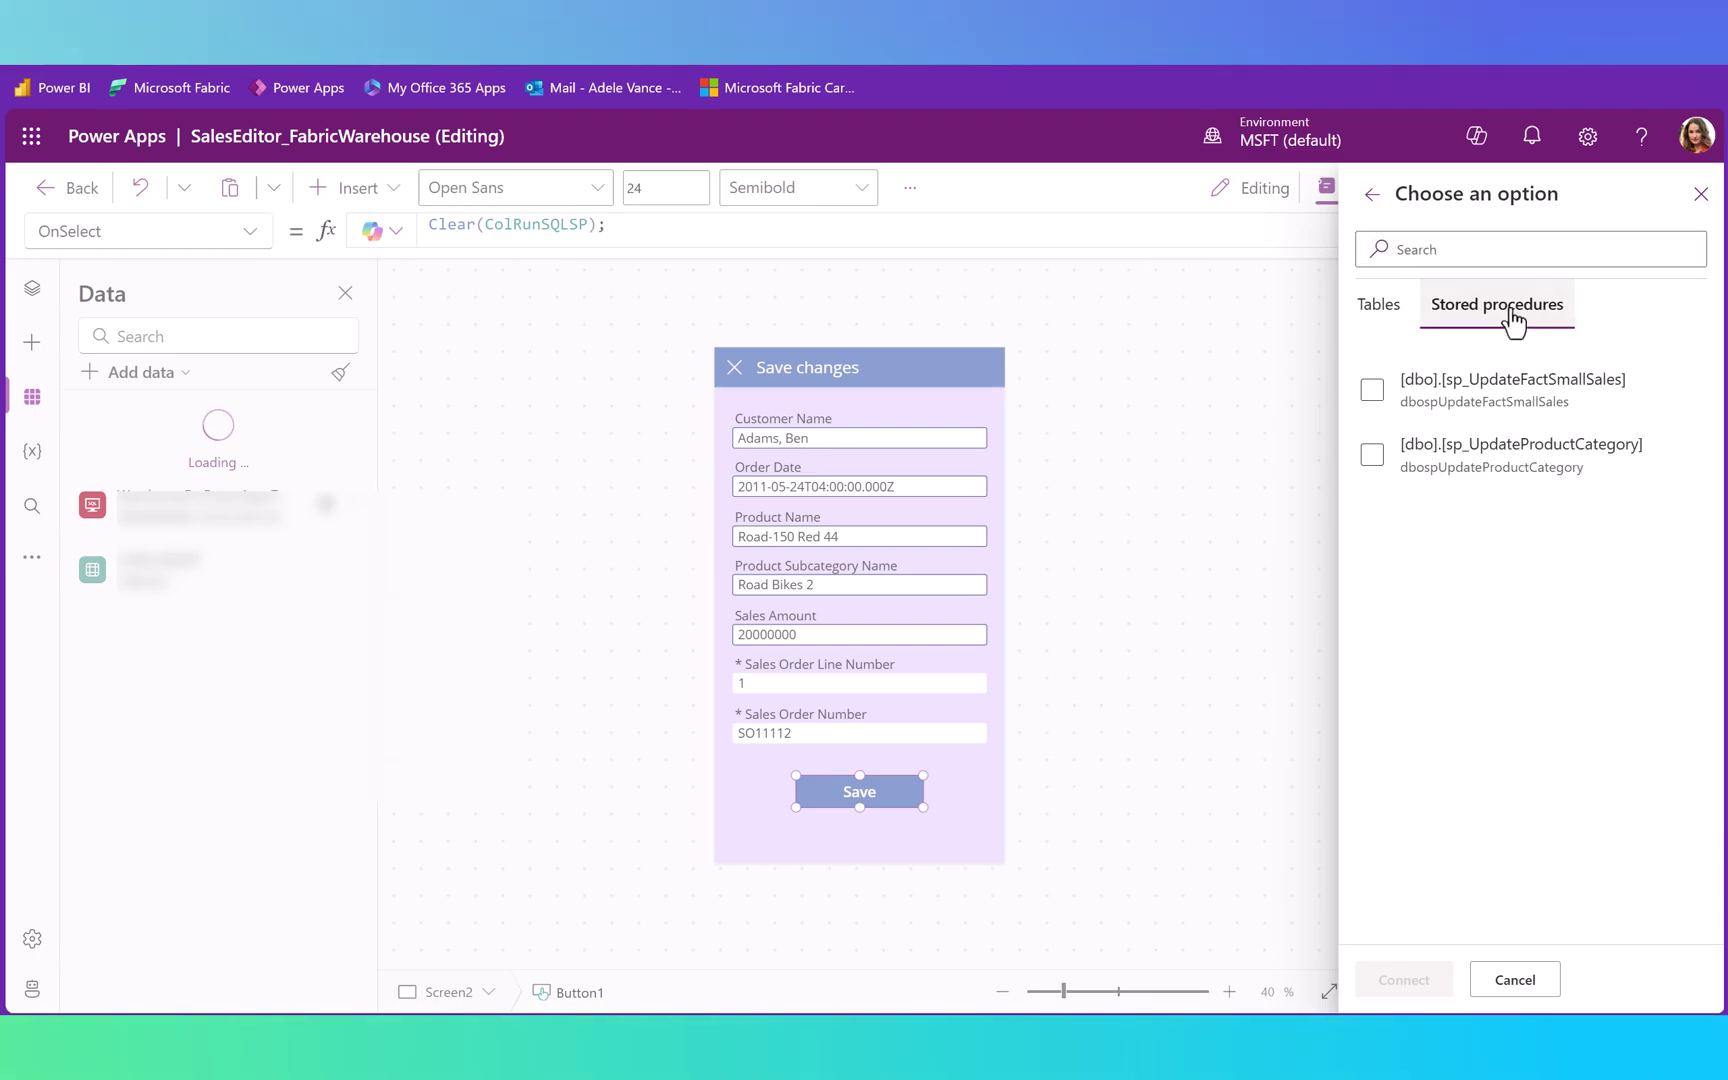
pyautogui.click(1372, 455)
pyautogui.click(1373, 392)
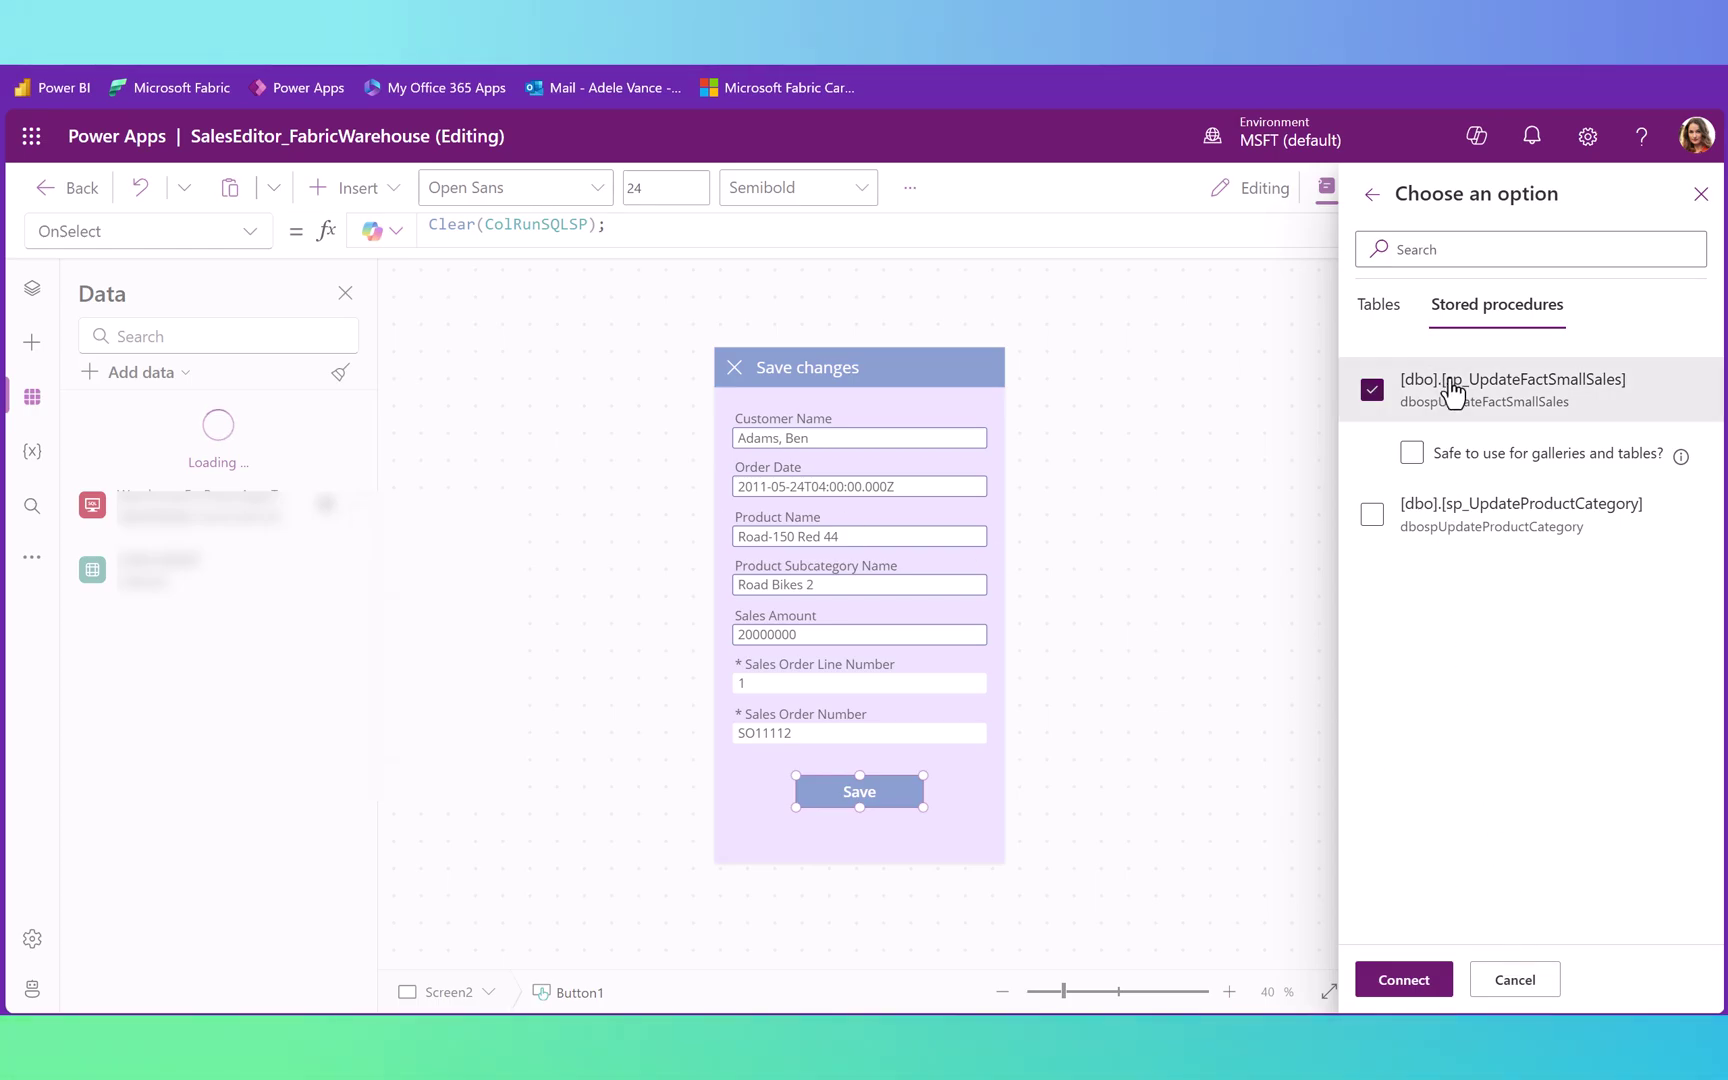
pyautogui.click(1521, 985)
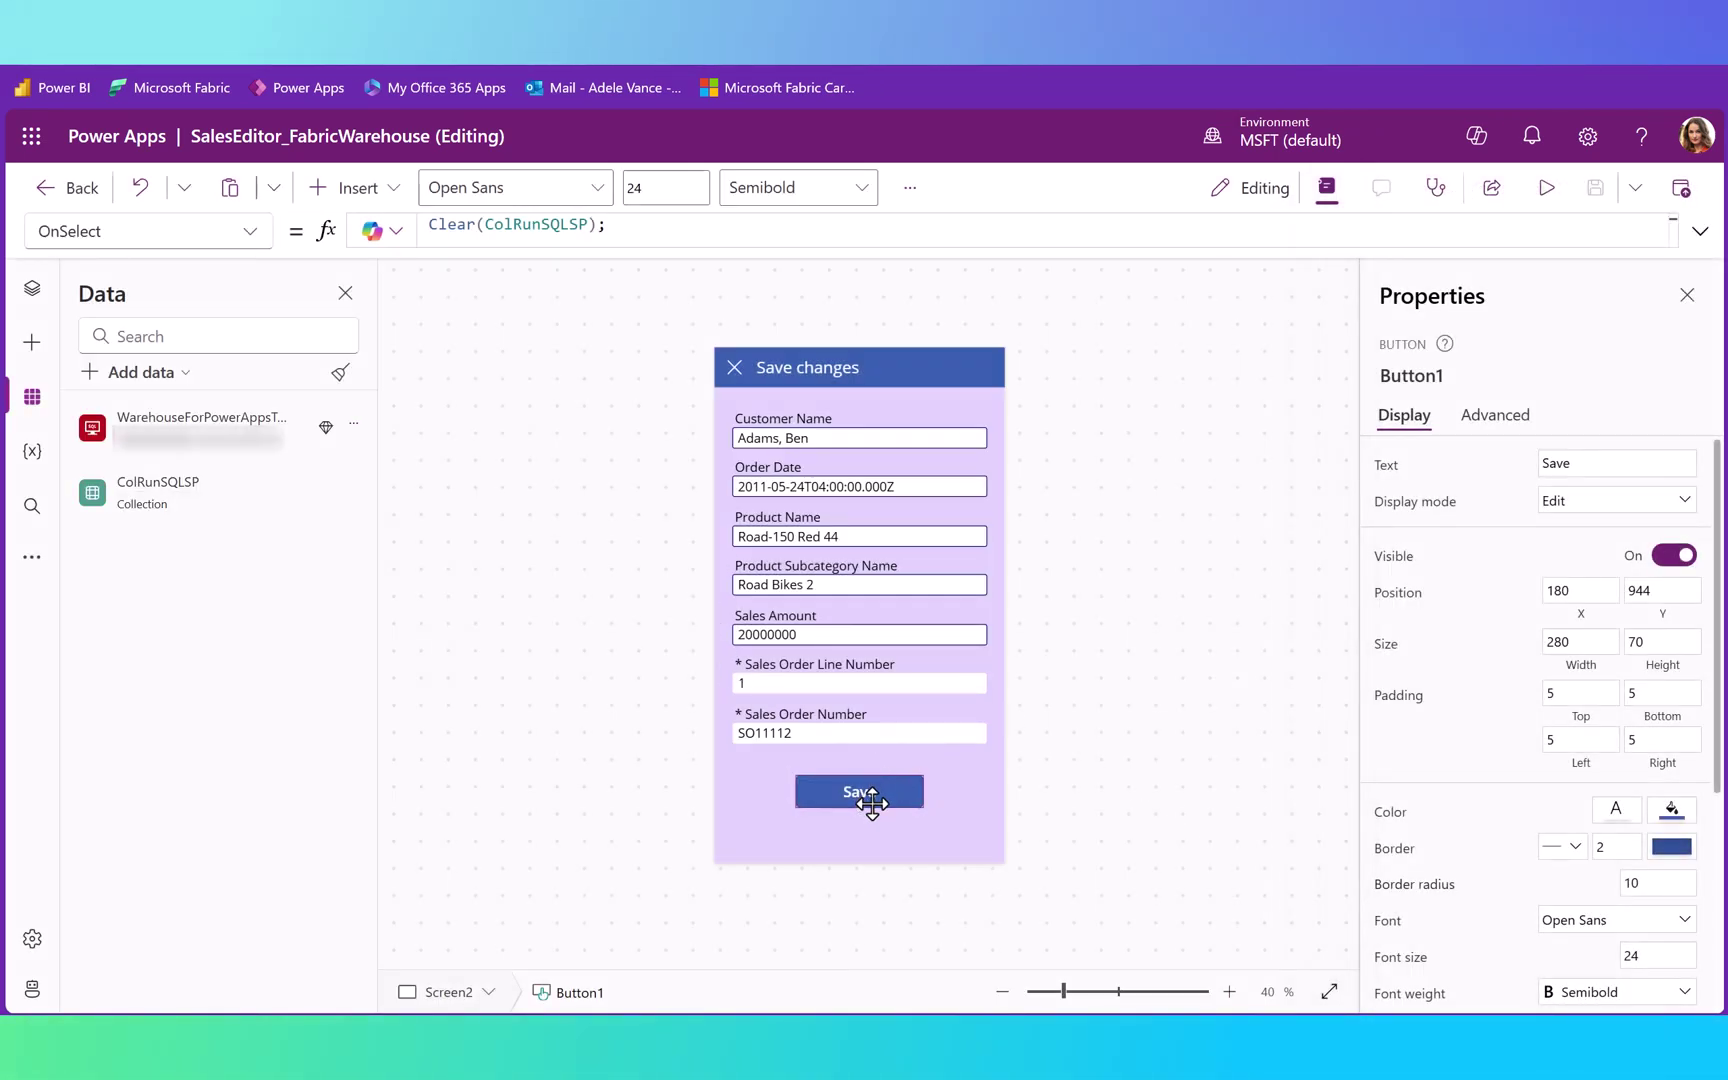
# In the expanded Save formula, re-type the dot after WarehouseForPowerAppsTests and accept dbospUpdateFactSmallSales with its parenthesis
pyautogui.click(1700, 231)
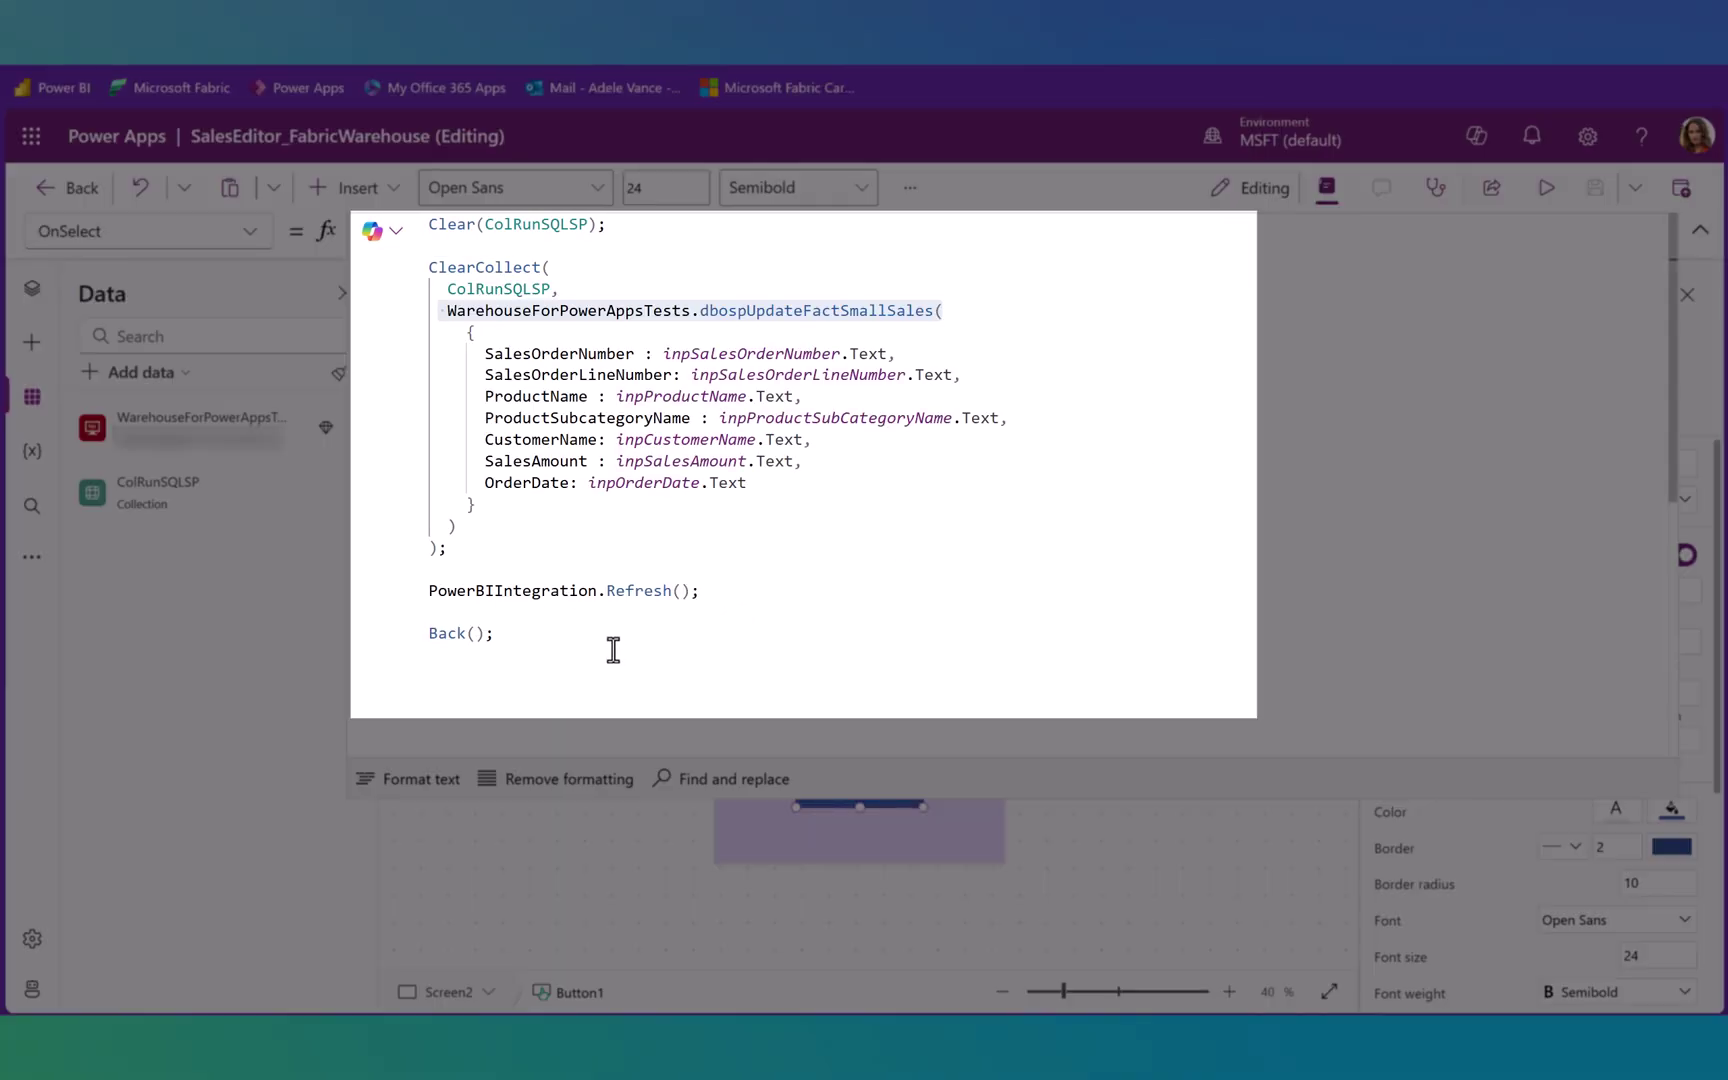
pyautogui.click(650, 288)
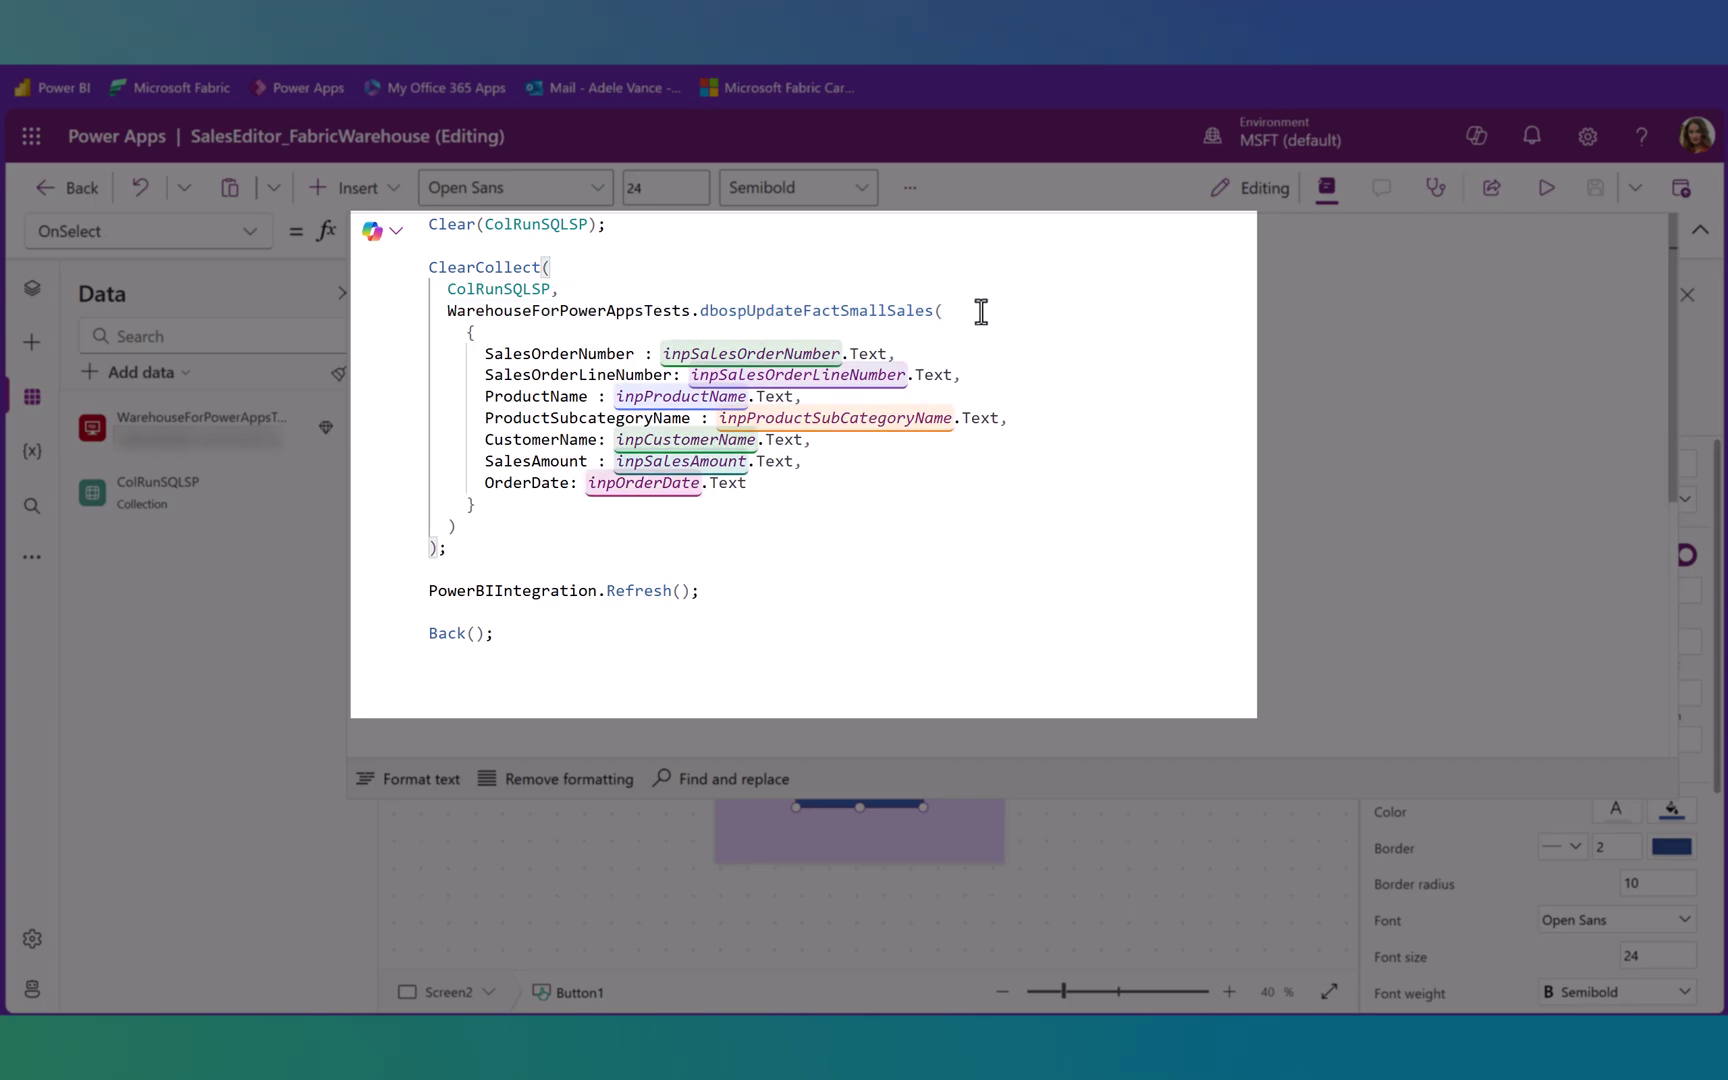
pyautogui.click(697, 312)
pyautogui.write('.')
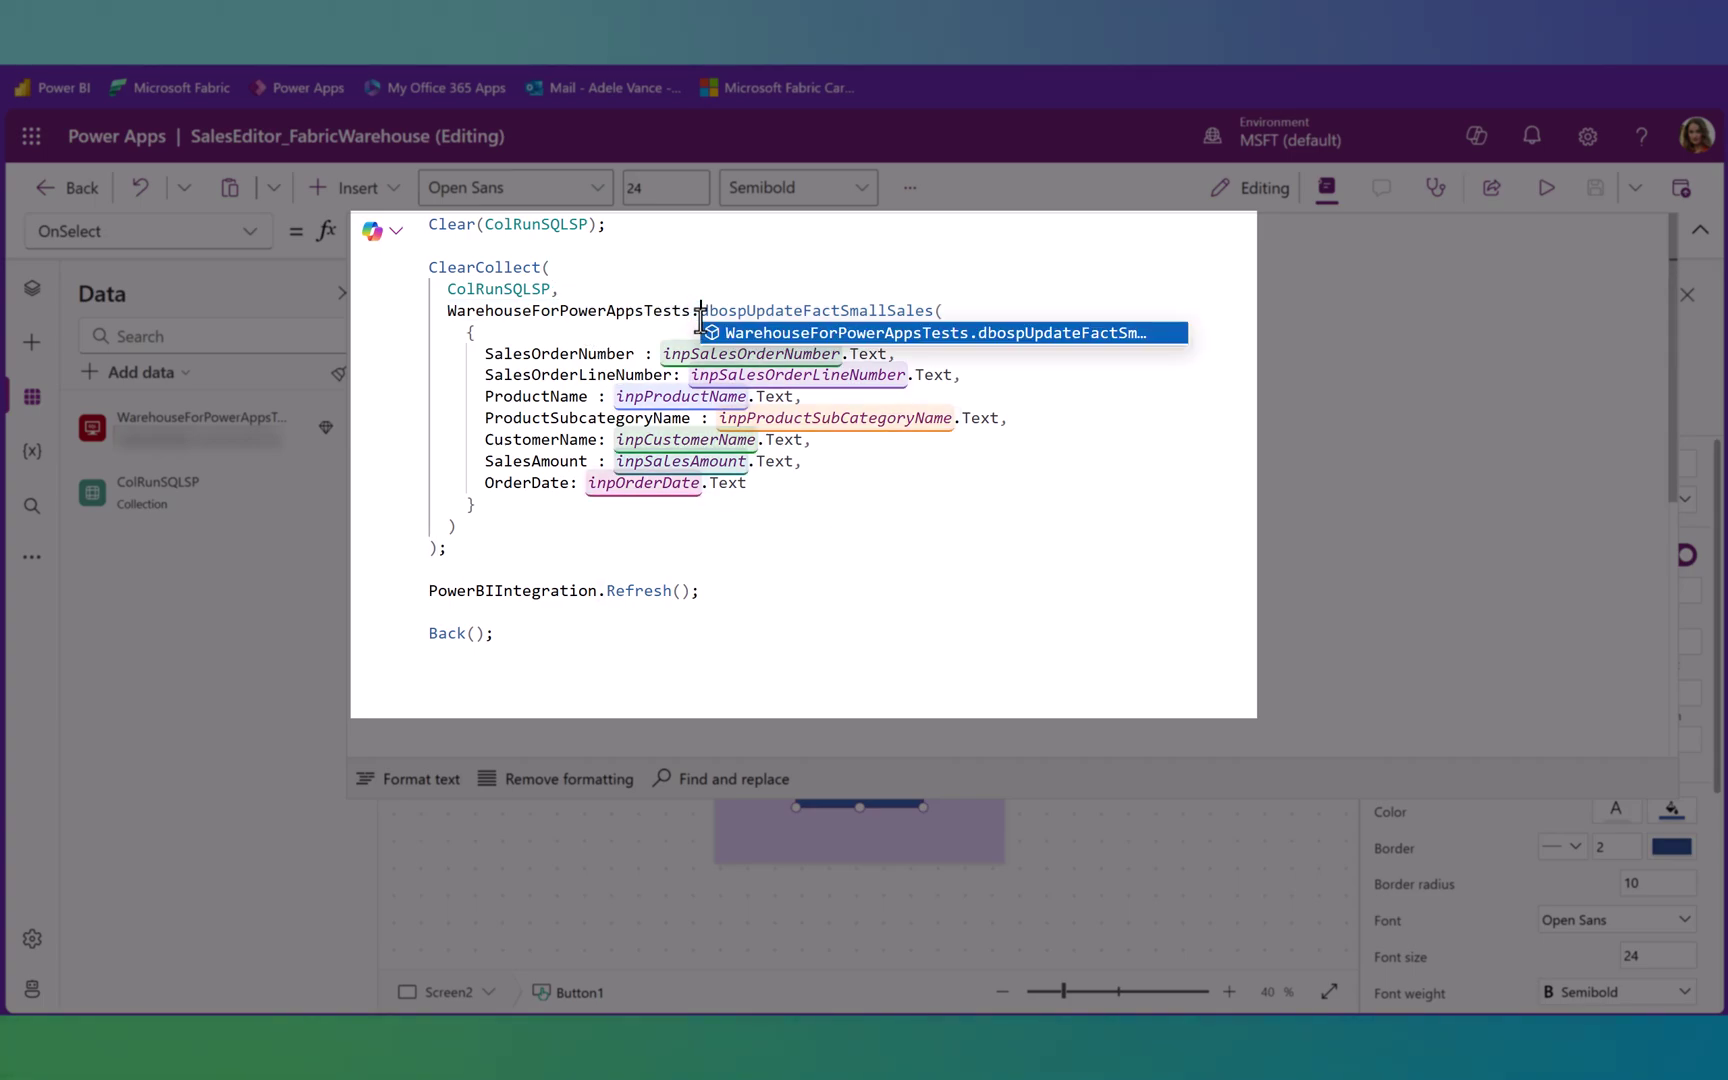
pyautogui.click(995, 310)
pyautogui.write('(')
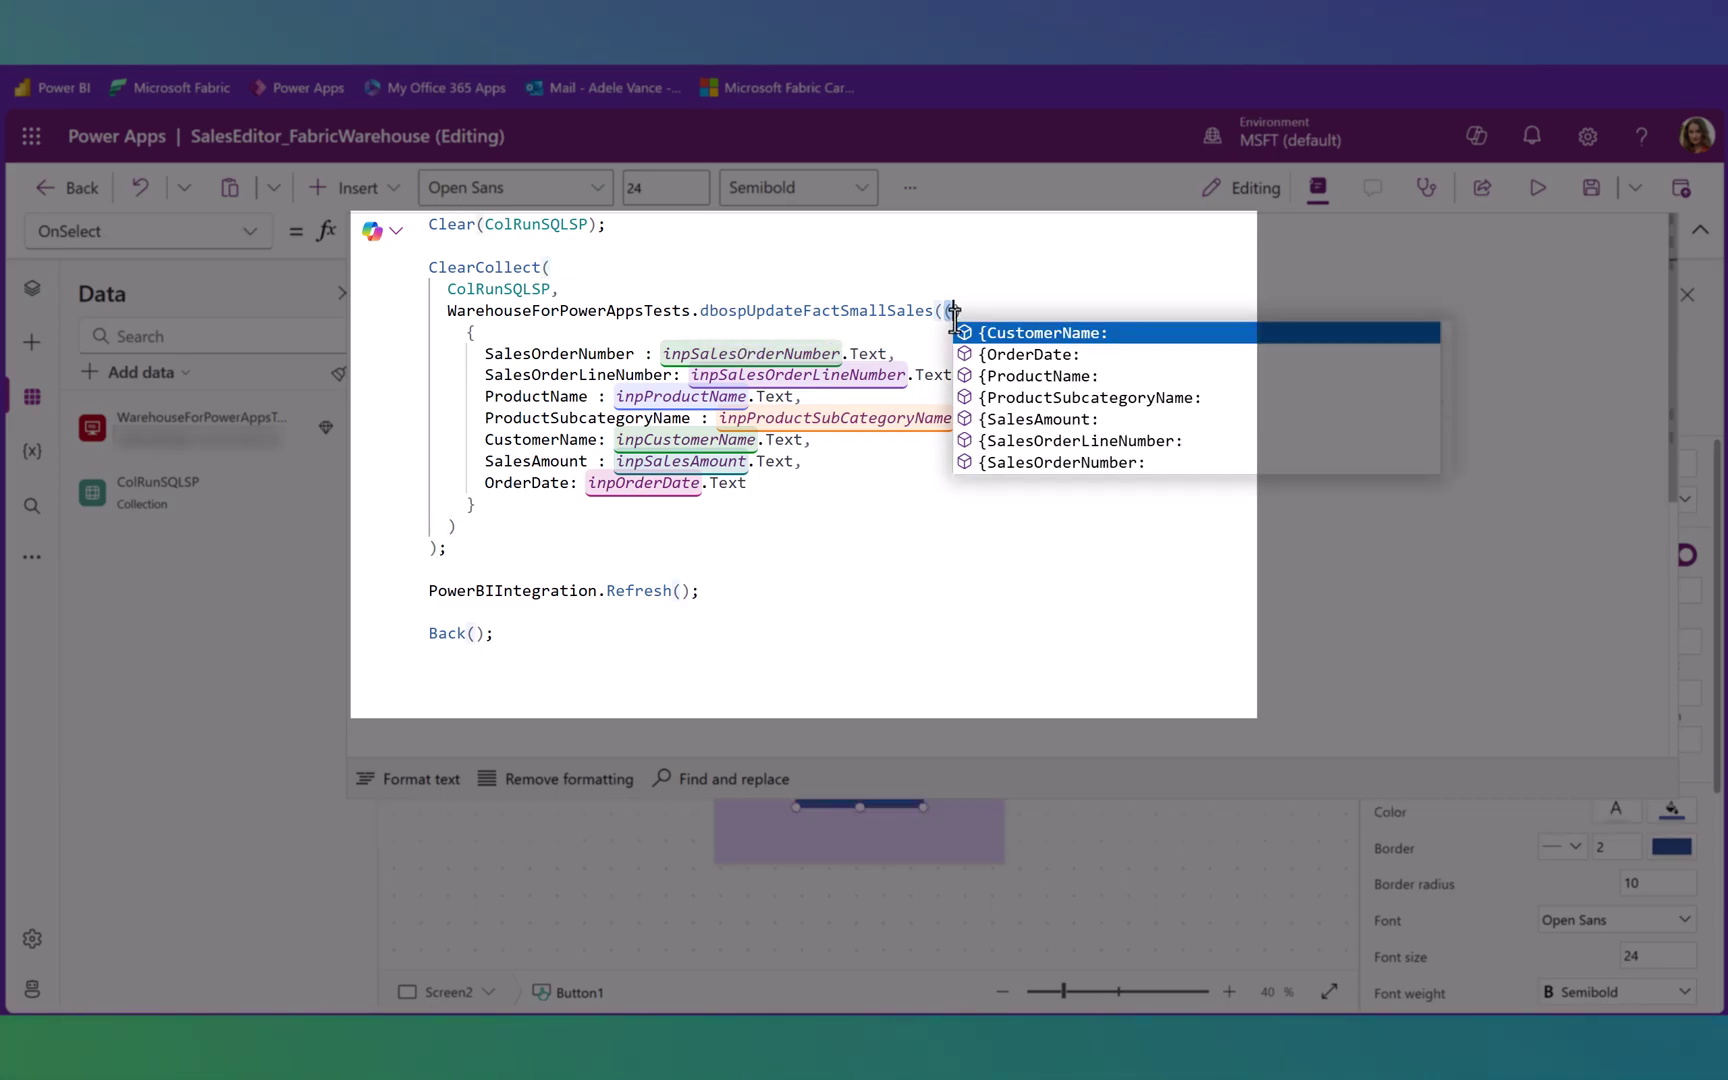
pyautogui.press('Escape')
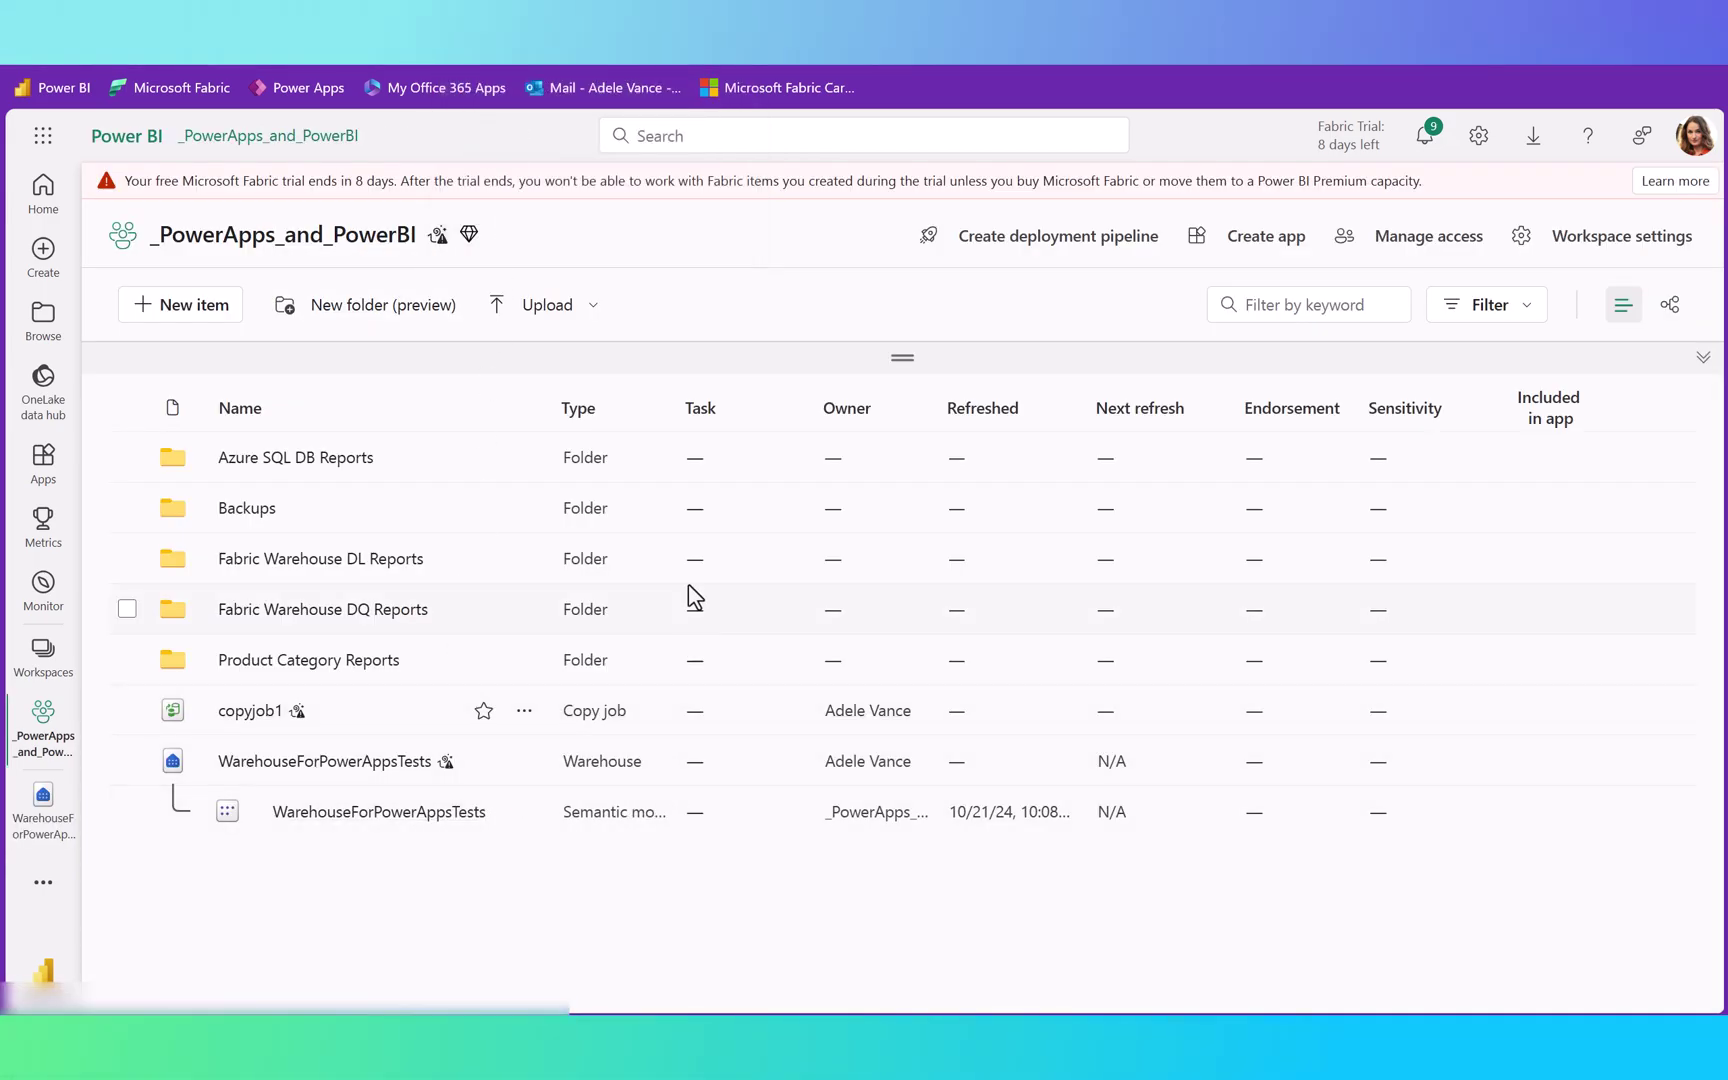
# Autofit the workspace list's Type column, then bring up the ByteWise write-back blog post
pyautogui.doubleClick(674, 407)
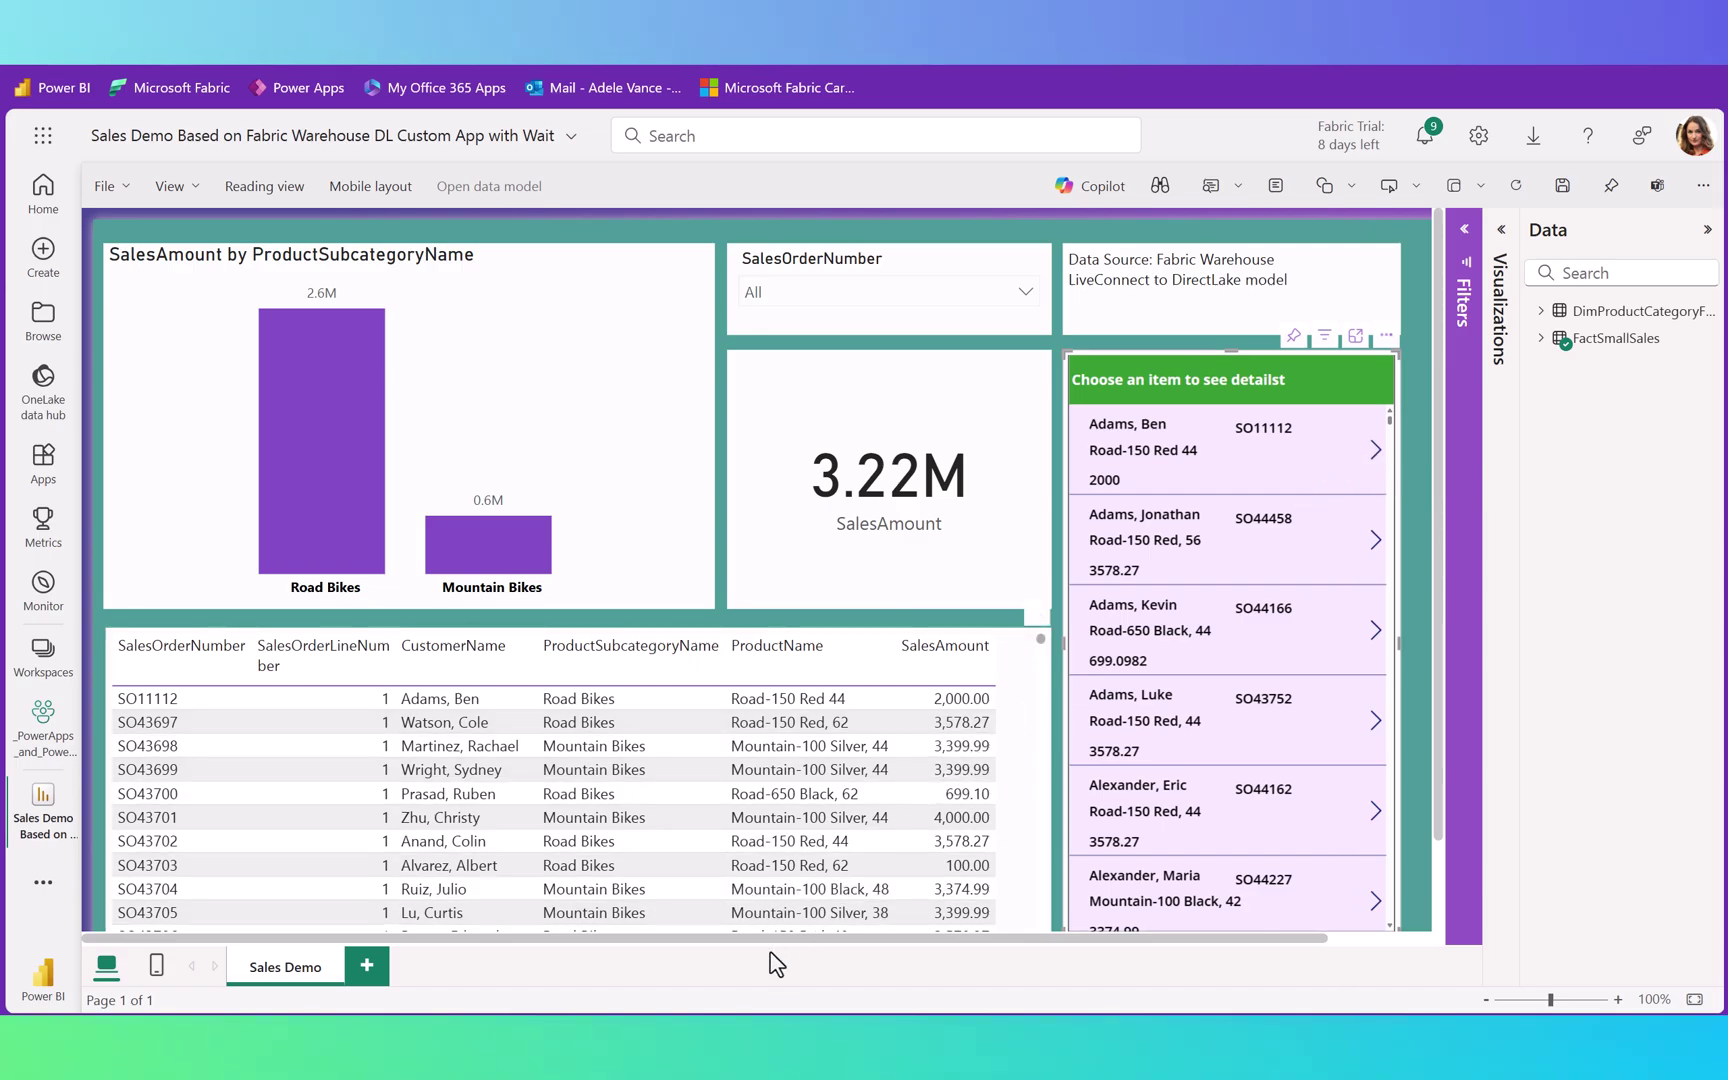
pyautogui.click(574, 925)
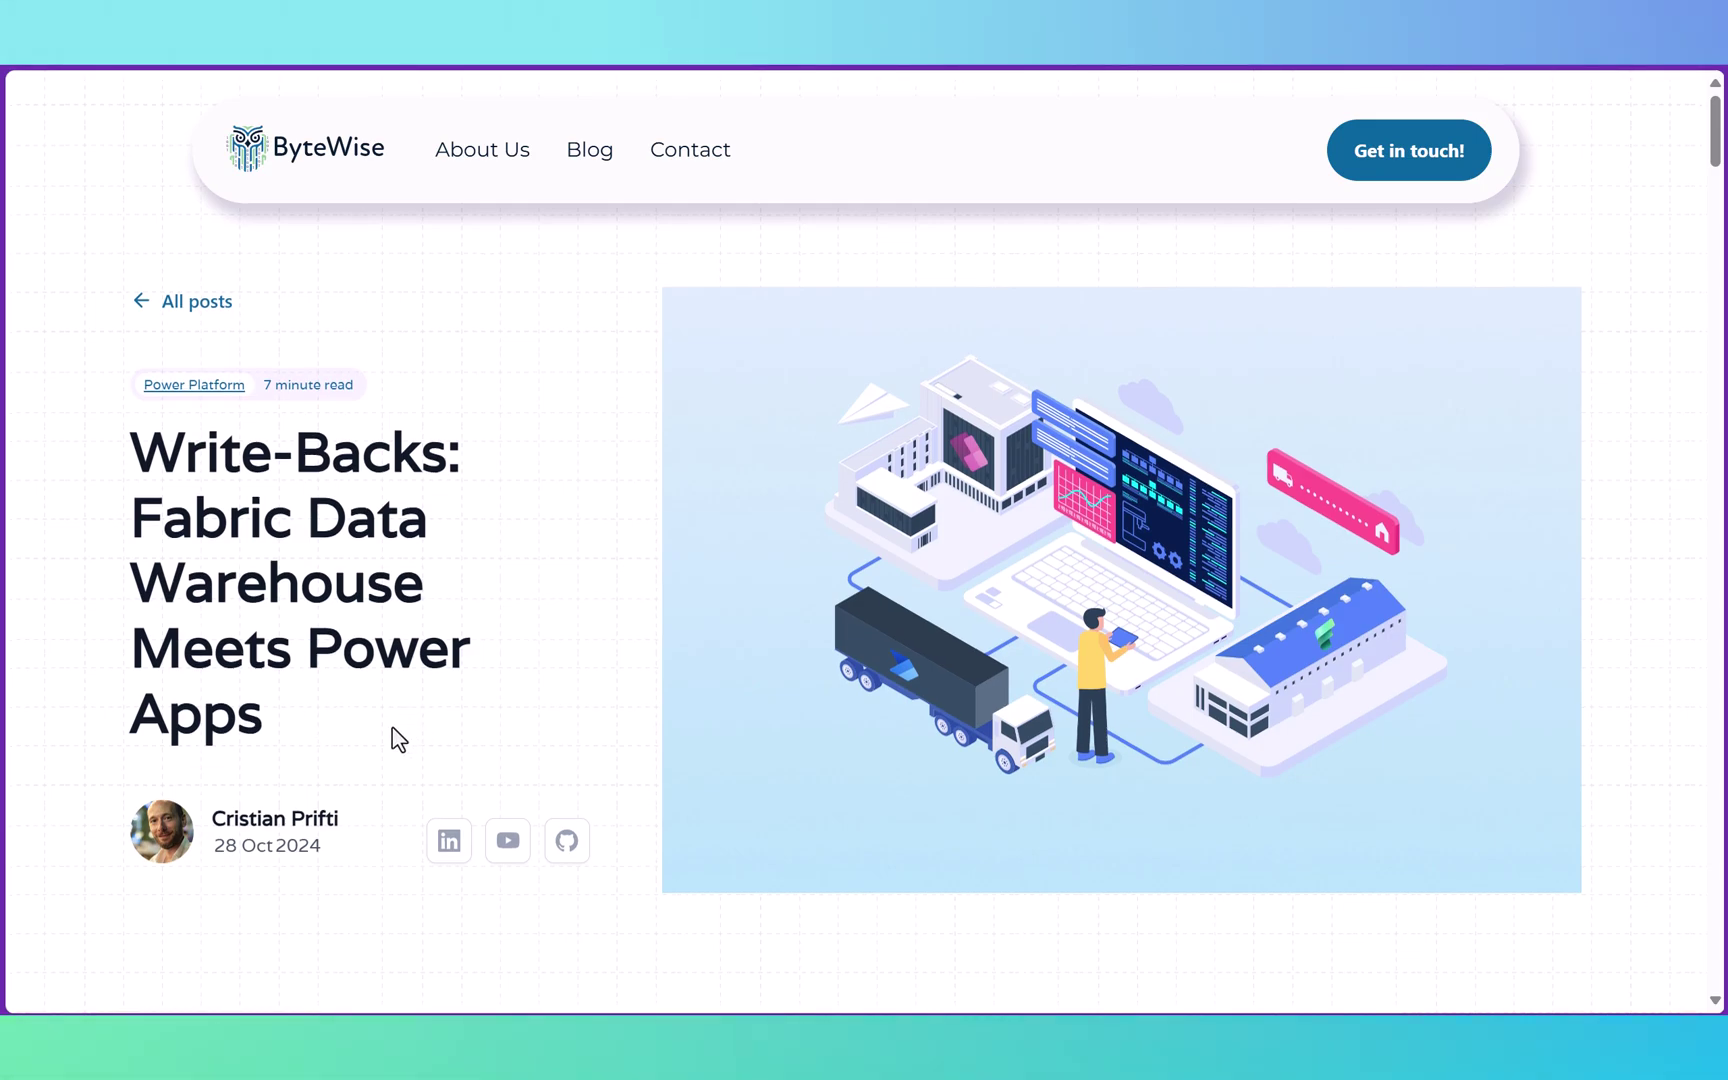
# Scroll through the write-back blog post down to the Bonus - Flow Wait Time Solution section
pyautogui.scroll(-5, 390, 745)
pyautogui.scroll(-4, 283, 795)
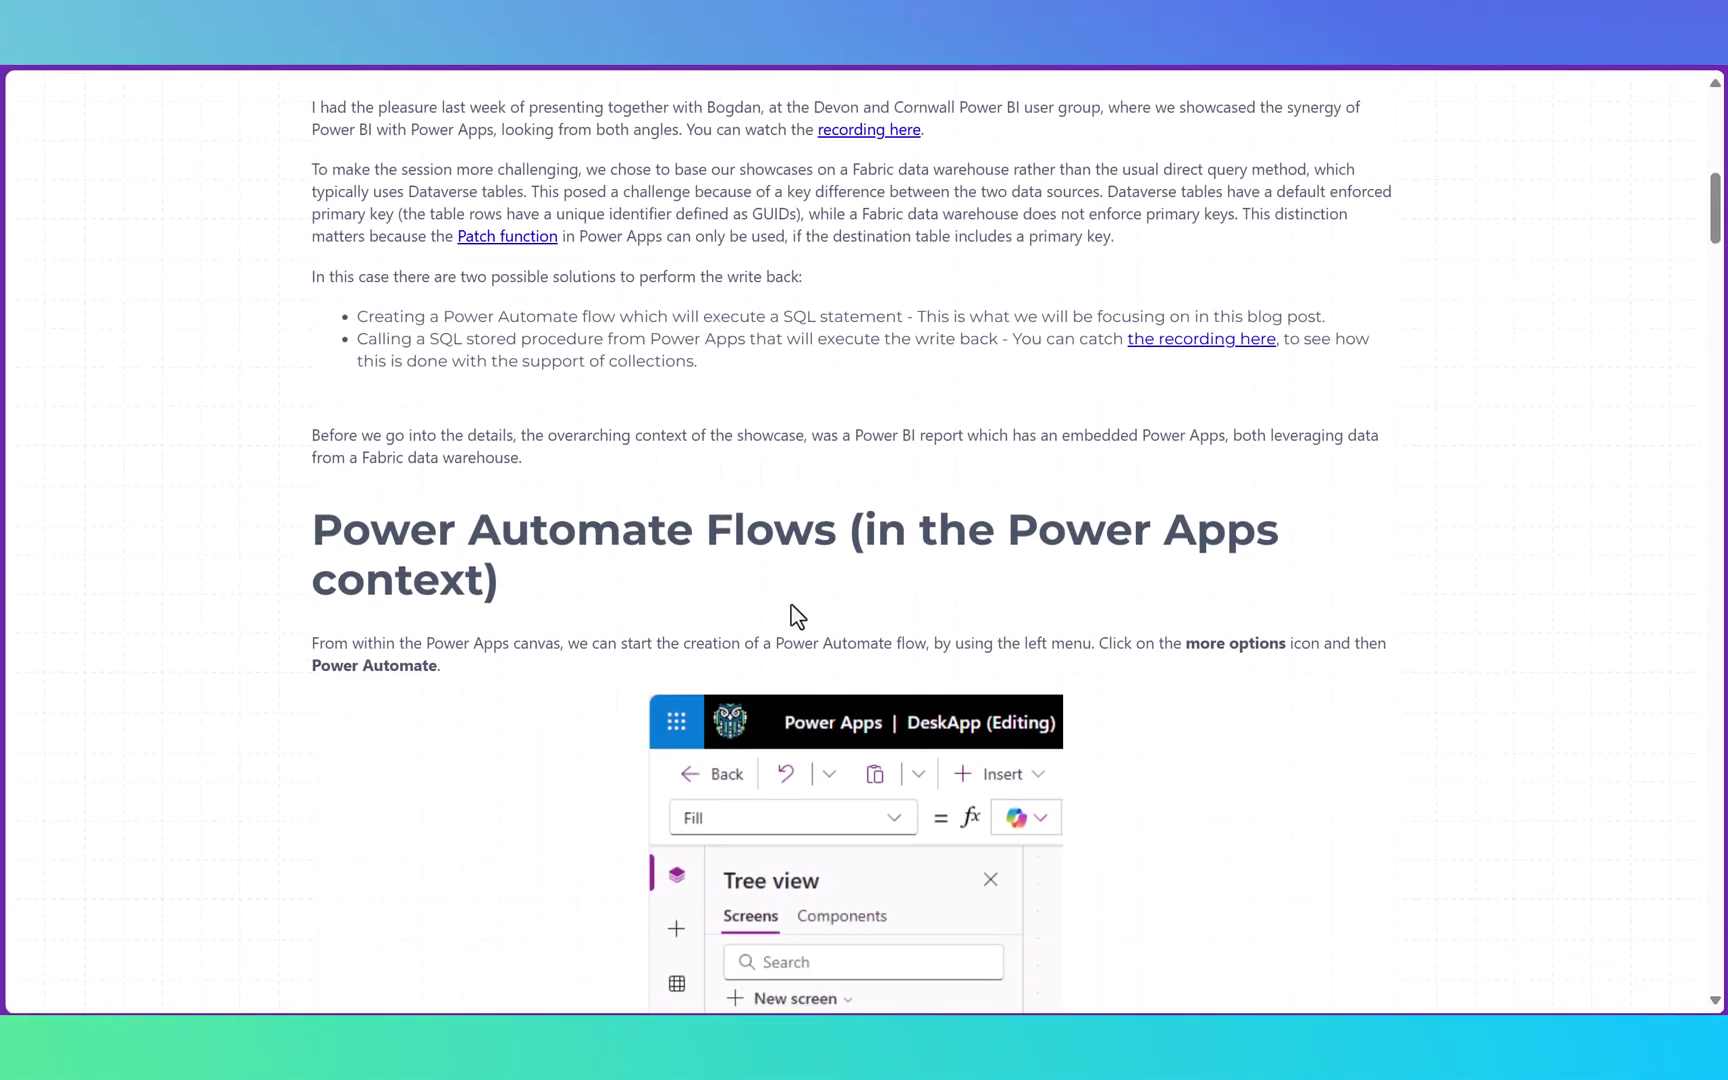
pyautogui.scroll(-20, 1690, 380)
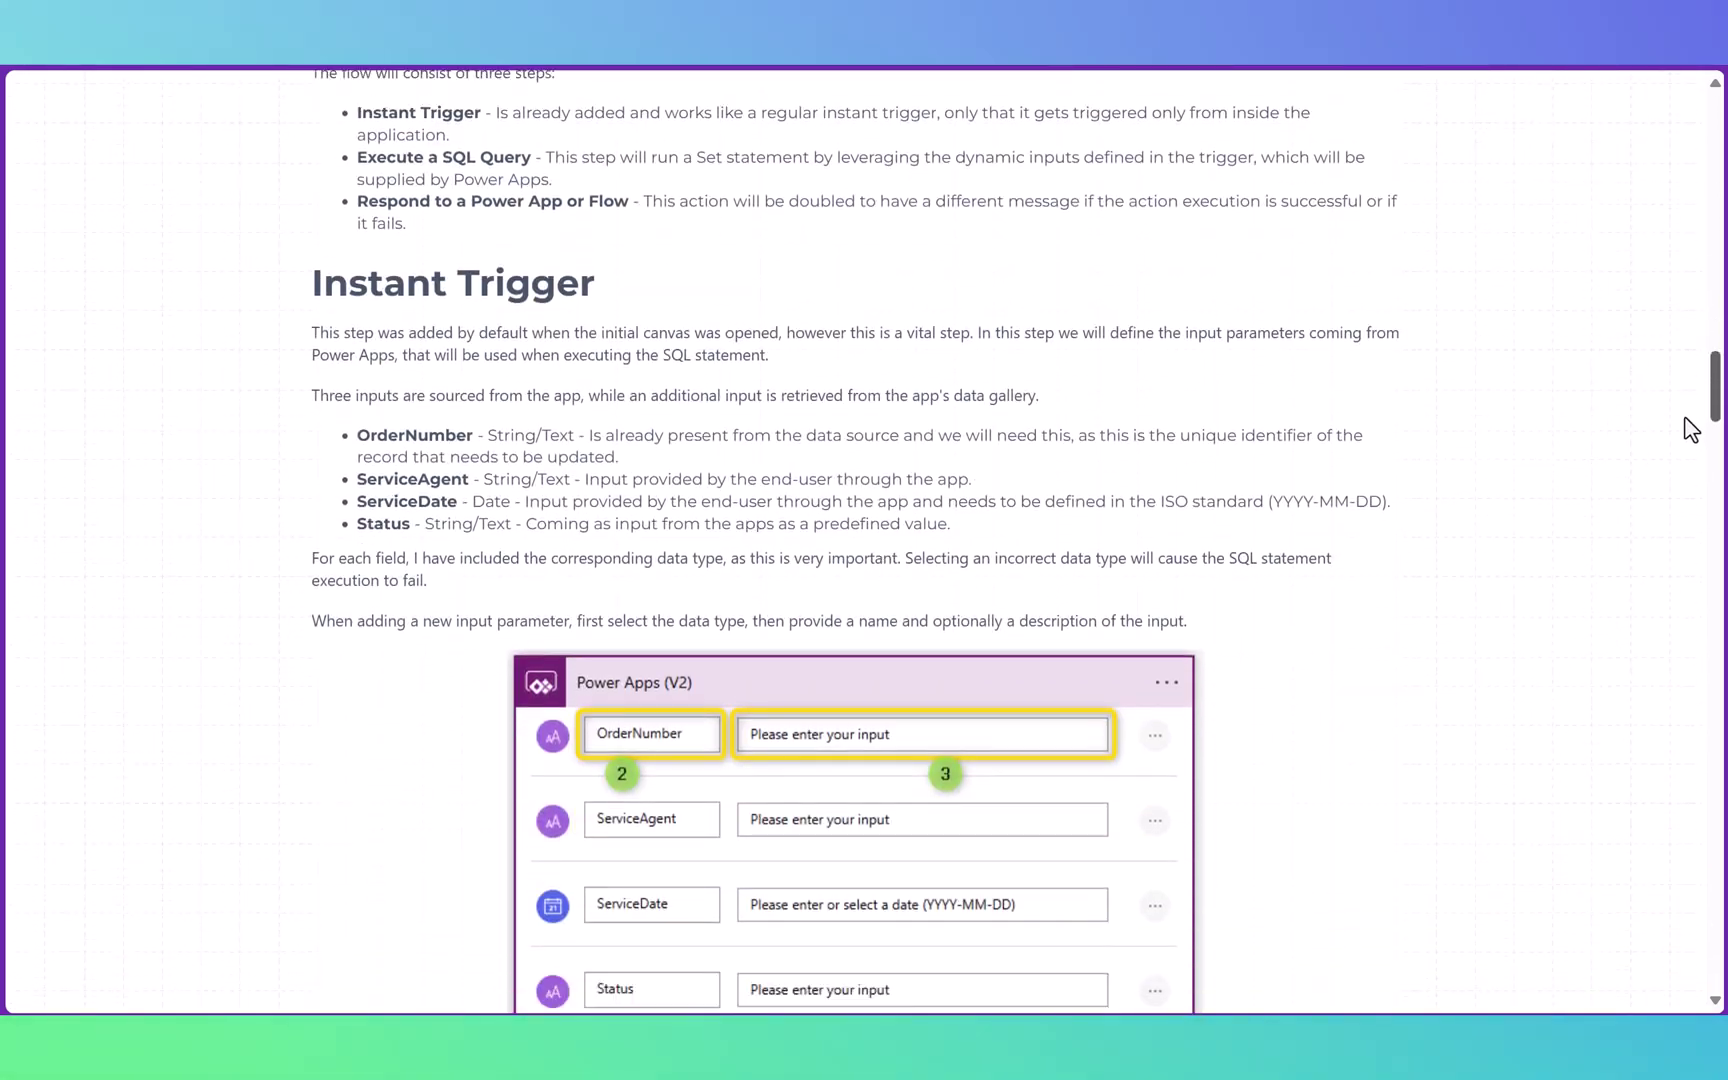
pyautogui.scroll(-15, 1685, 482)
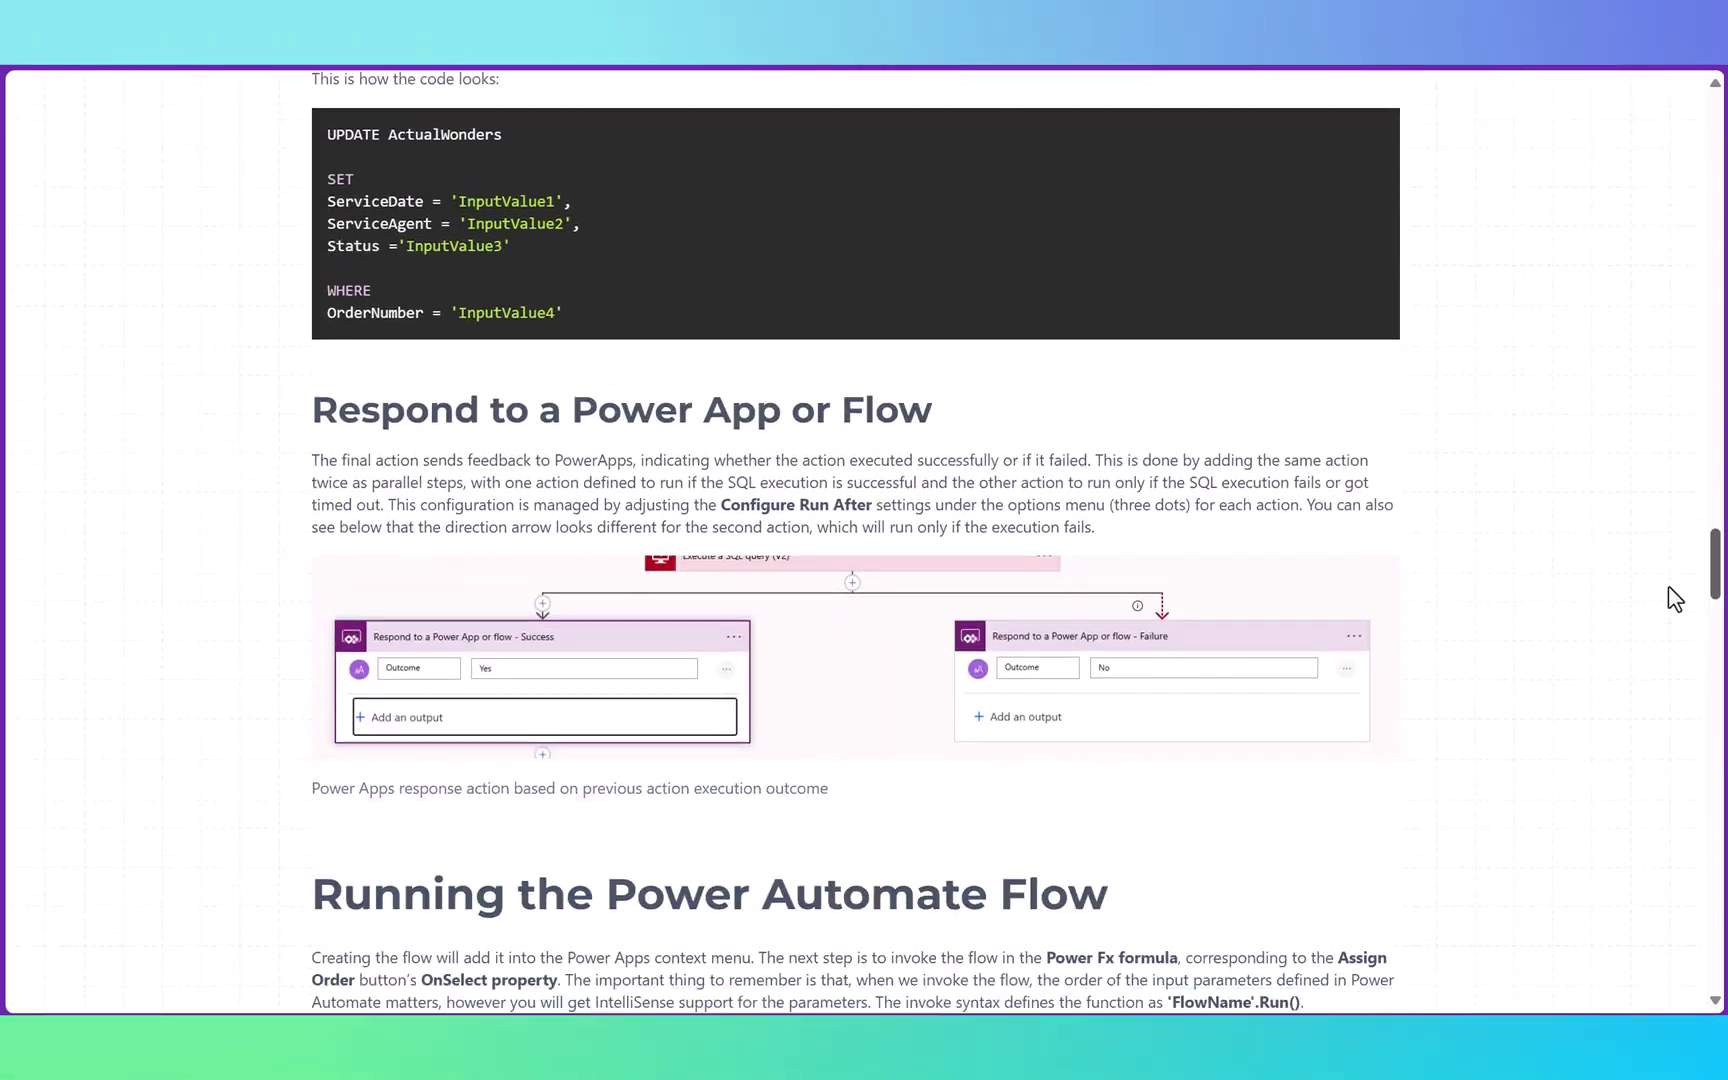
pyautogui.scroll(-10, 1674, 628)
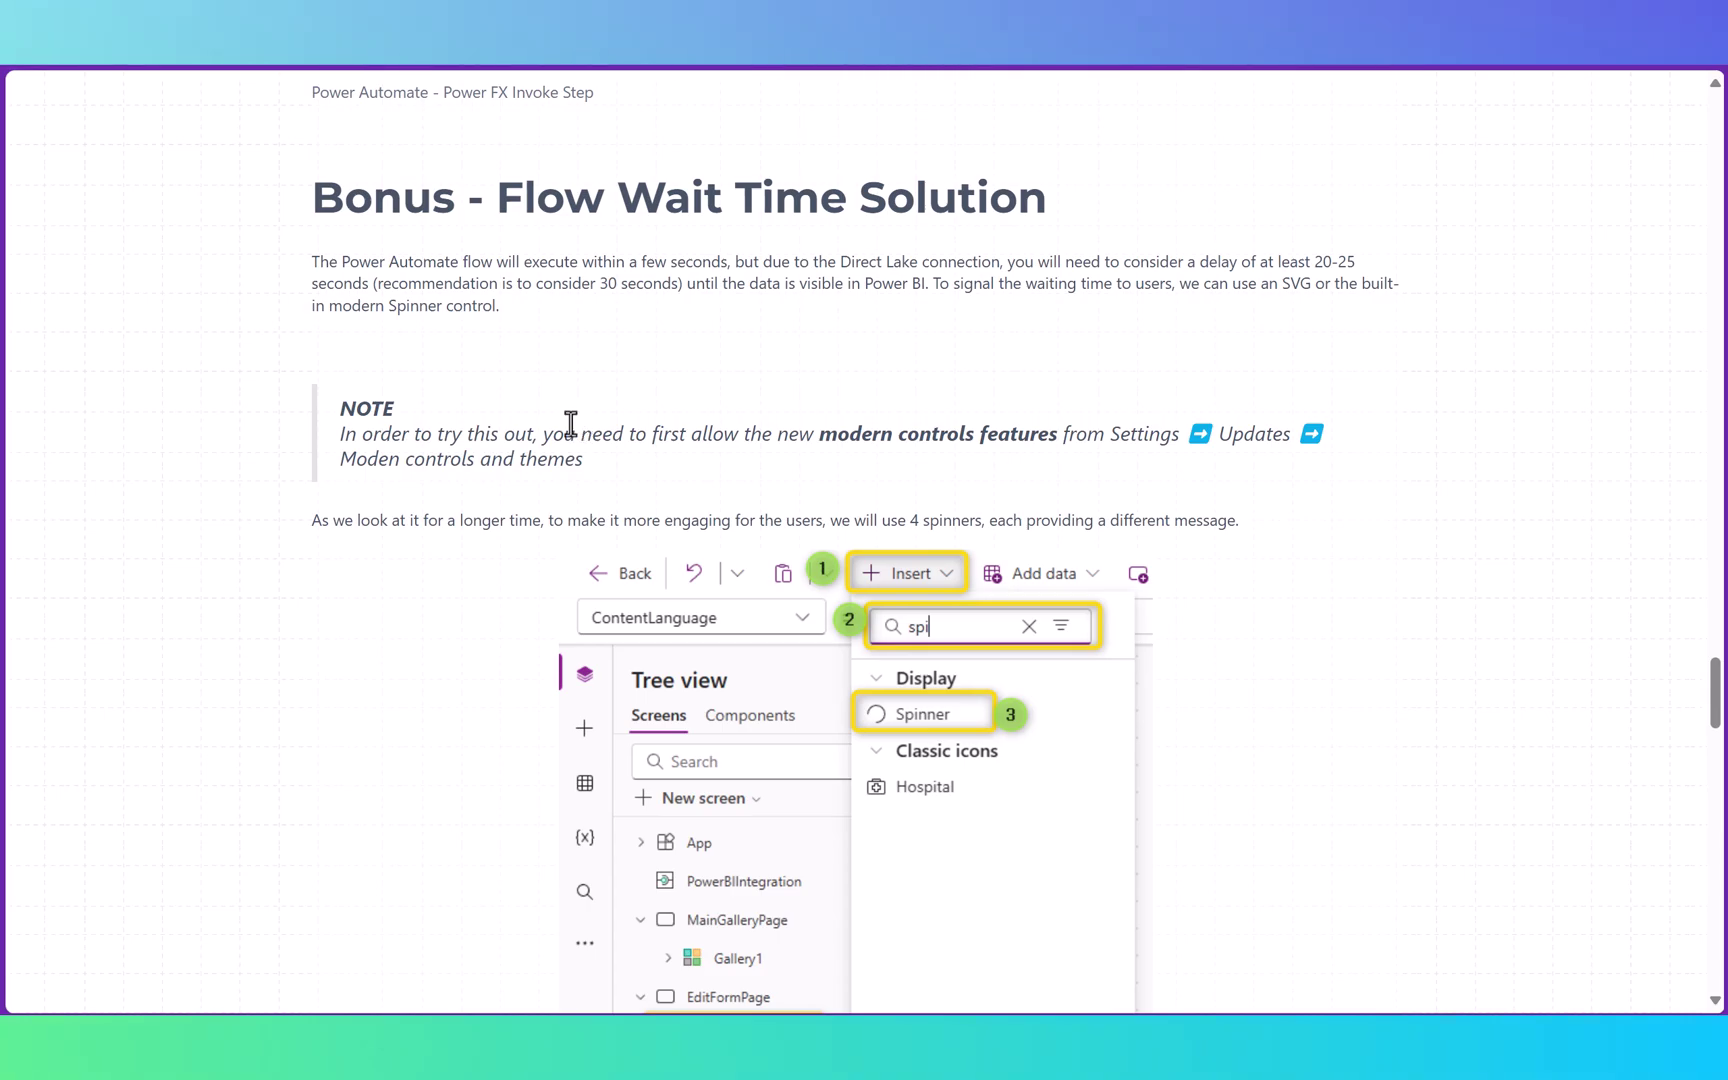
pyautogui.scroll(-2, 505, 508)
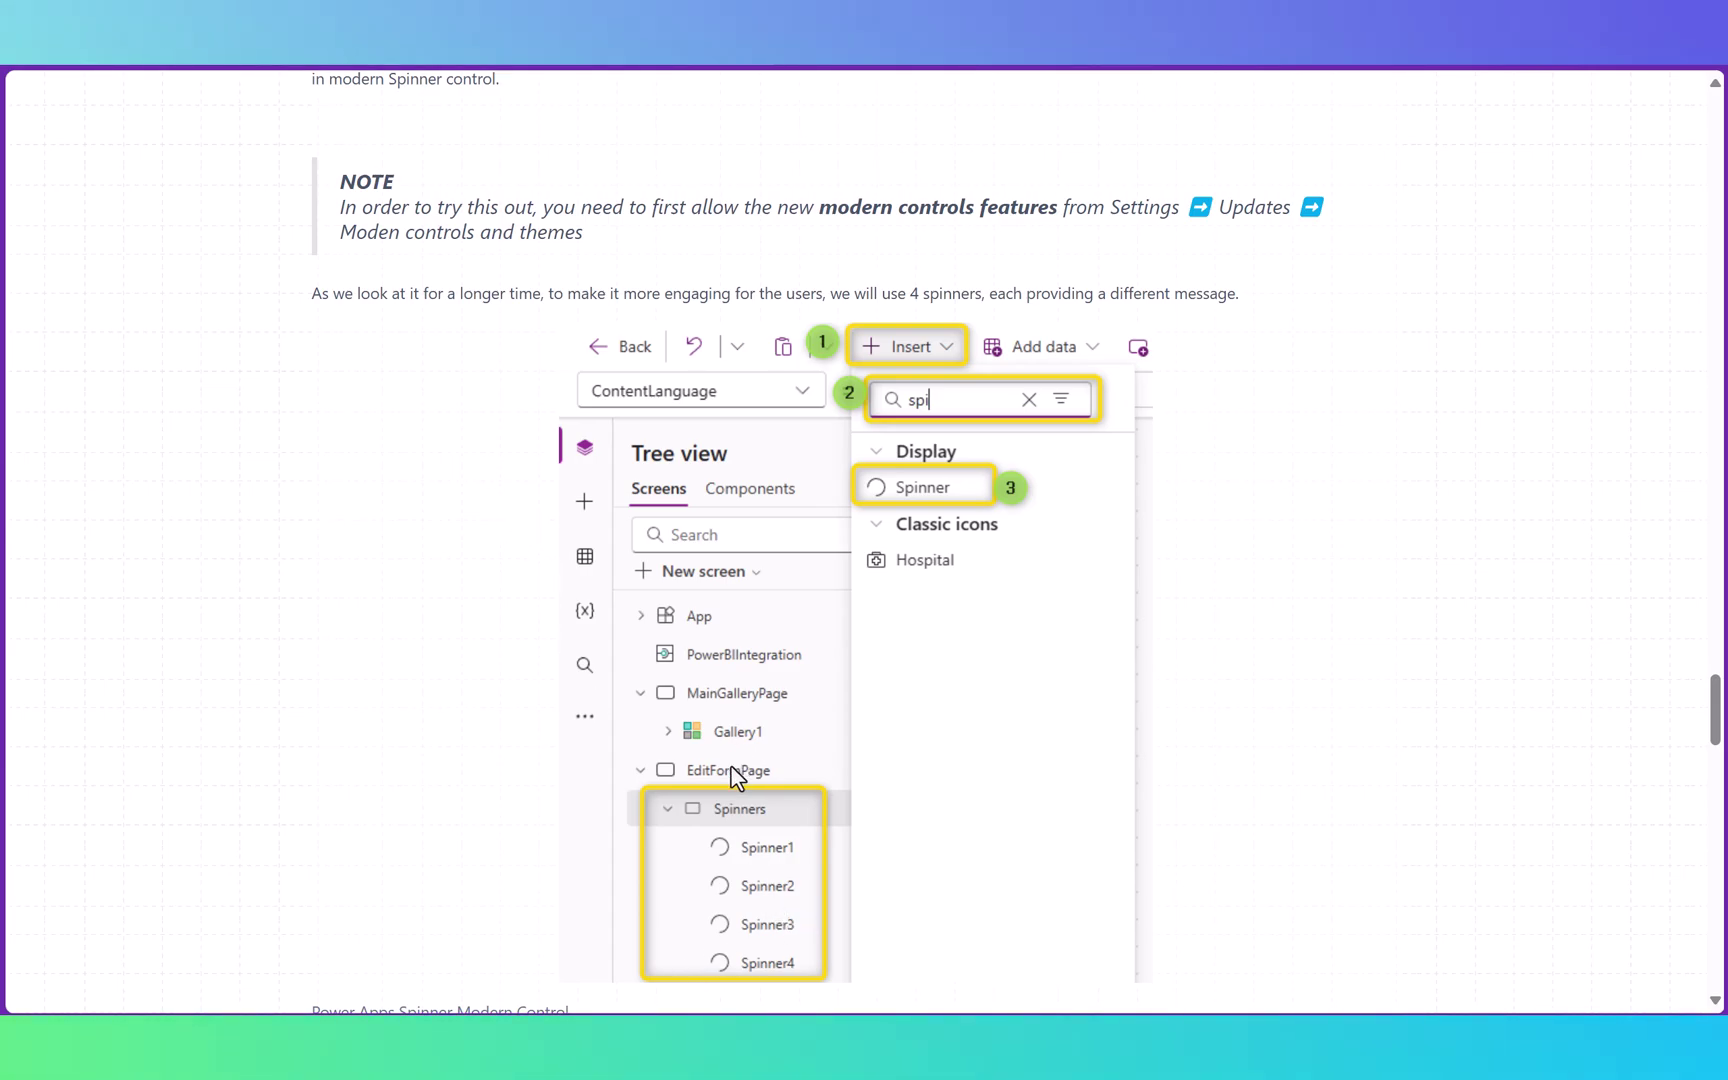
pyautogui.scroll(-14, 505, 780)
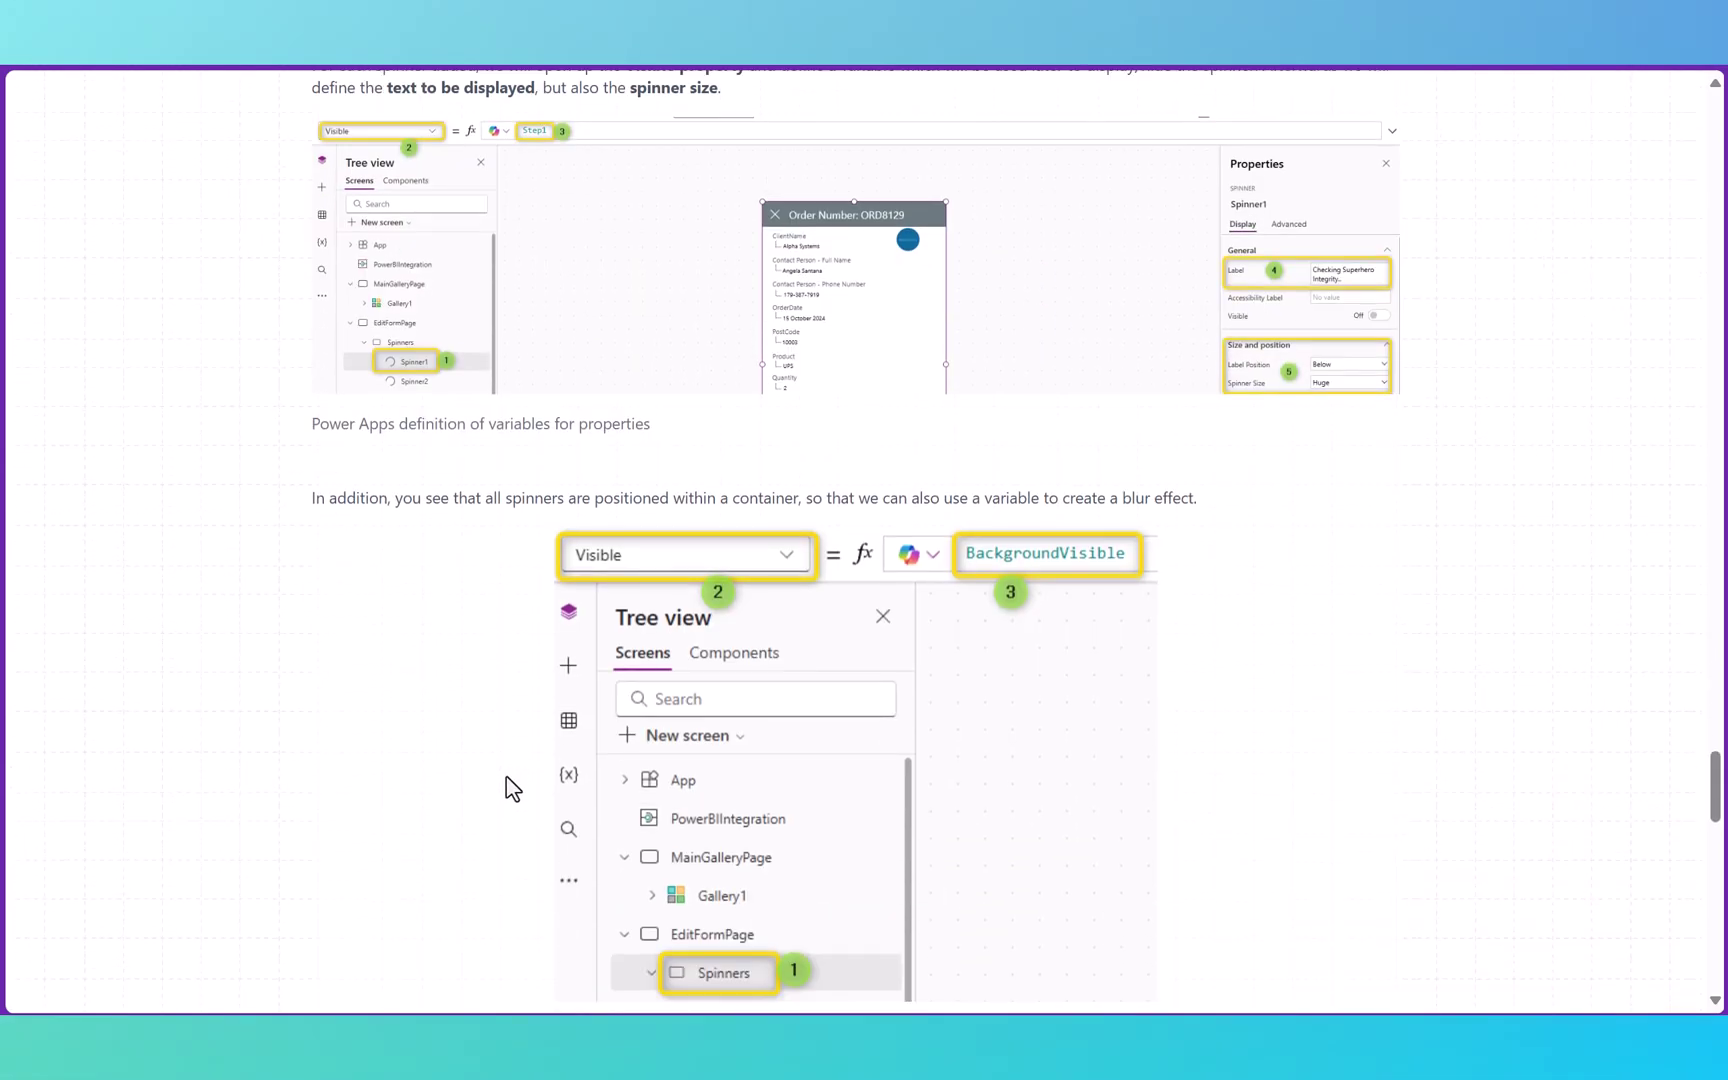
pyautogui.scroll(-6, 678, 775)
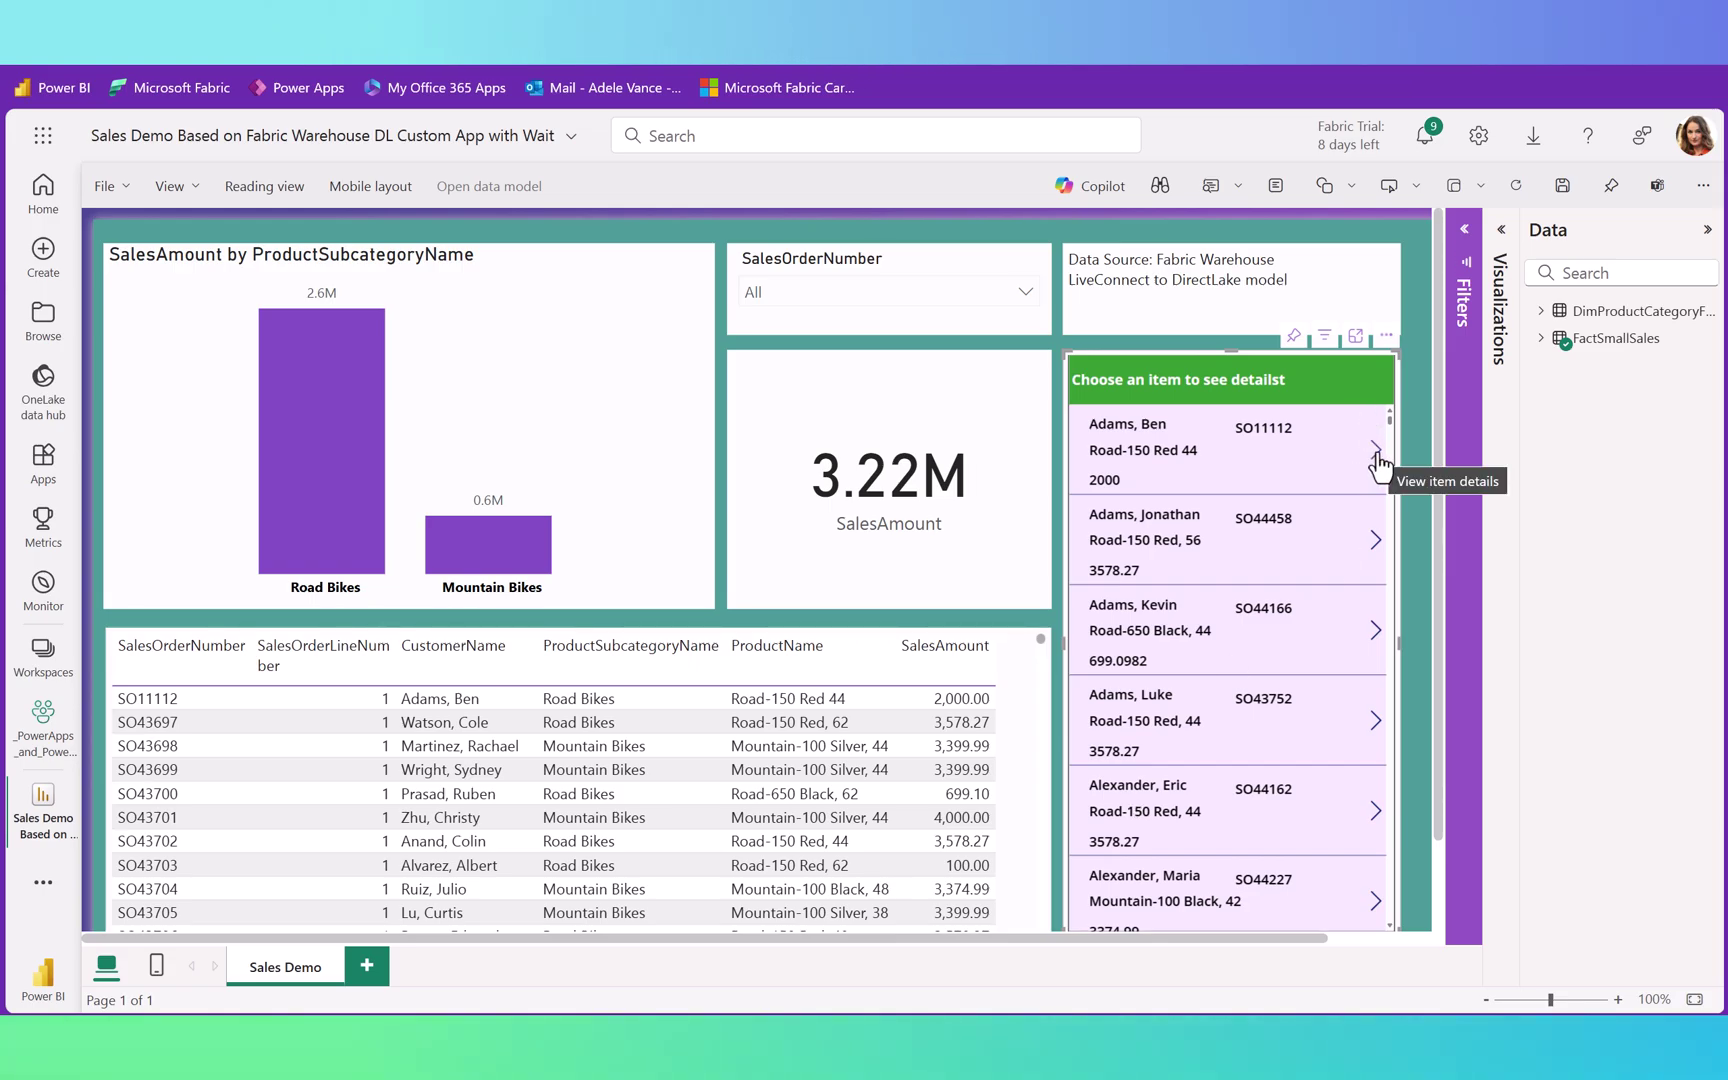
# Edit the first sale to Road Bikes 2 at 20,000,000 and save it, raising totals to 23.22M
pyautogui.click(1377, 462)
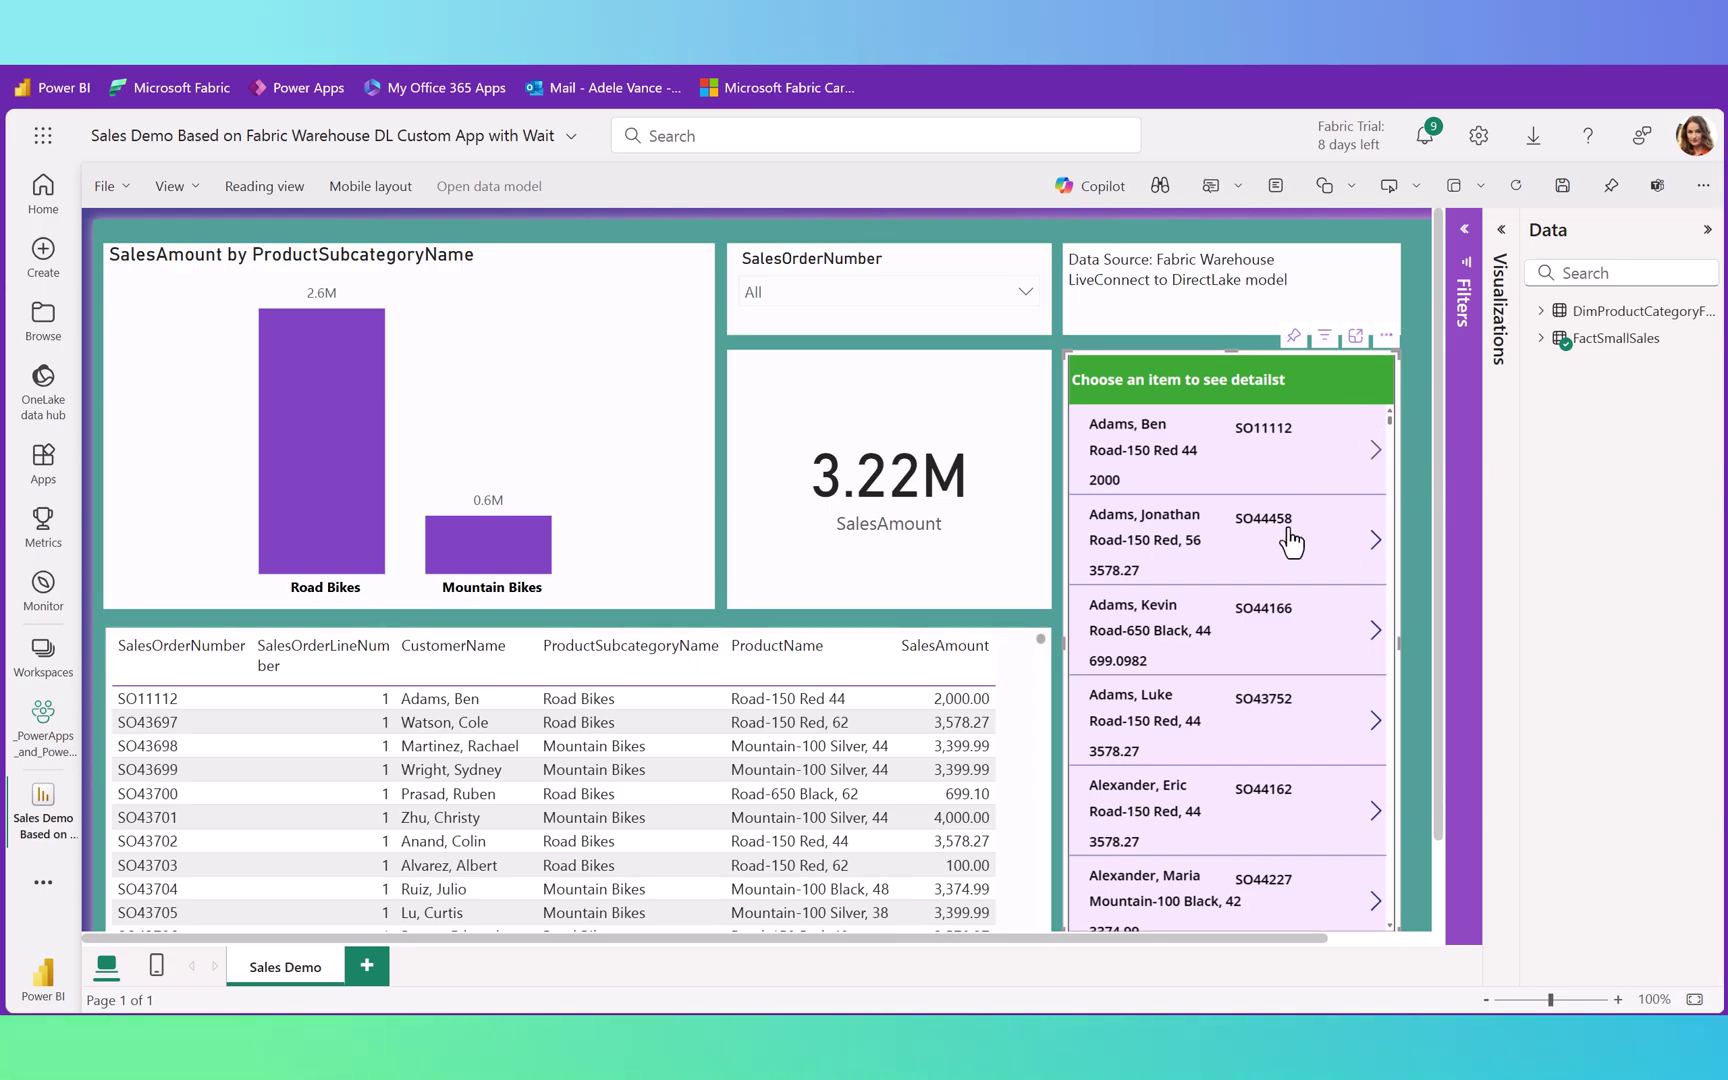
pyautogui.click(1172, 678)
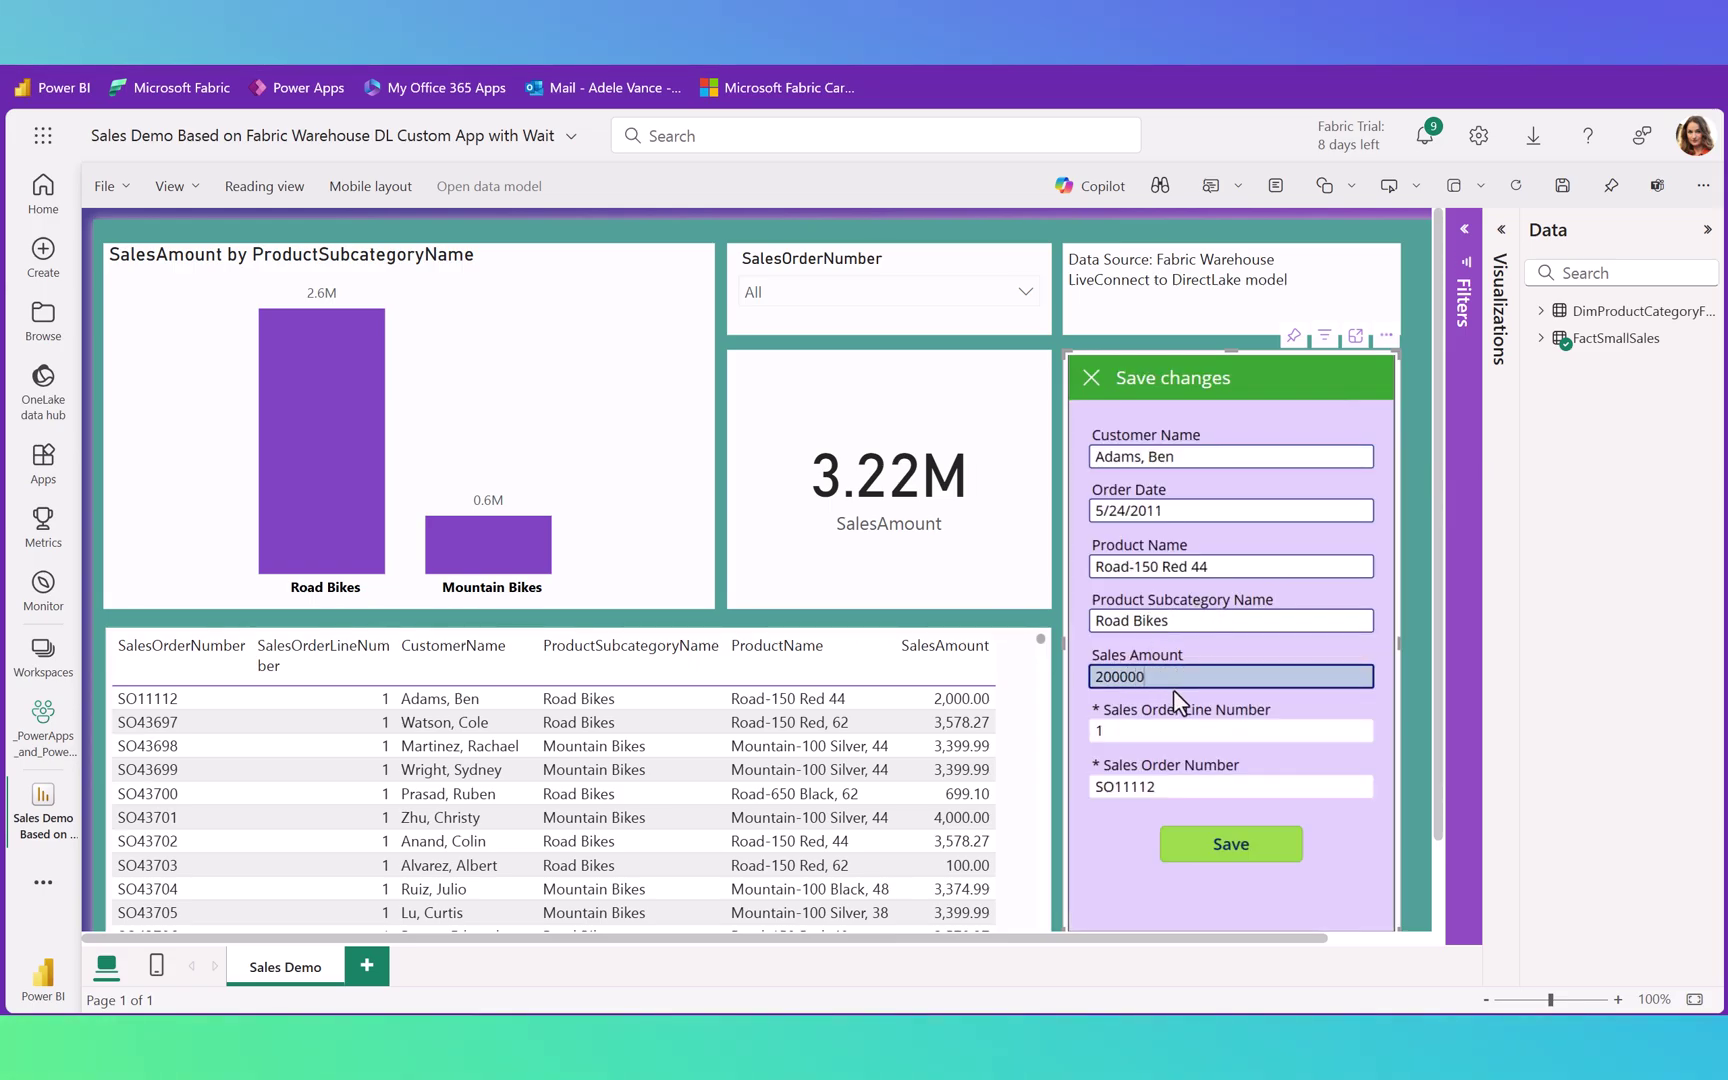
pyautogui.click(1191, 622)
pyautogui.write('2')
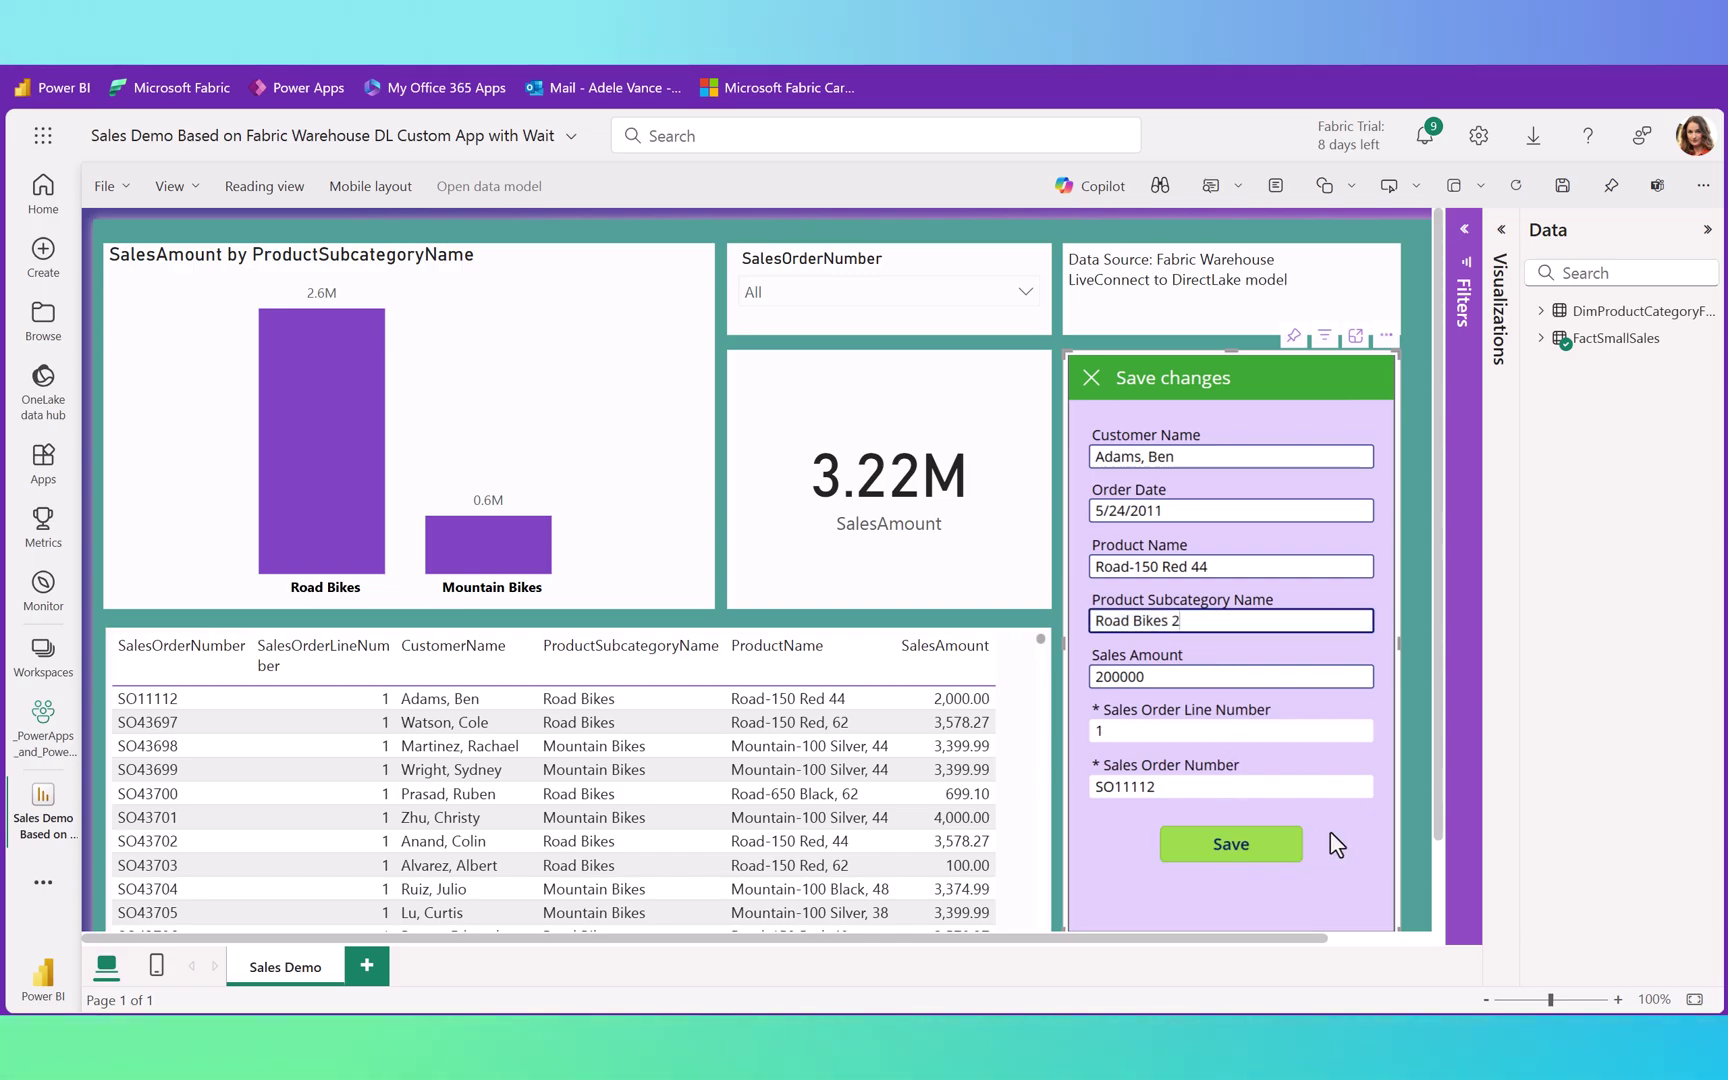
pyautogui.click(1233, 857)
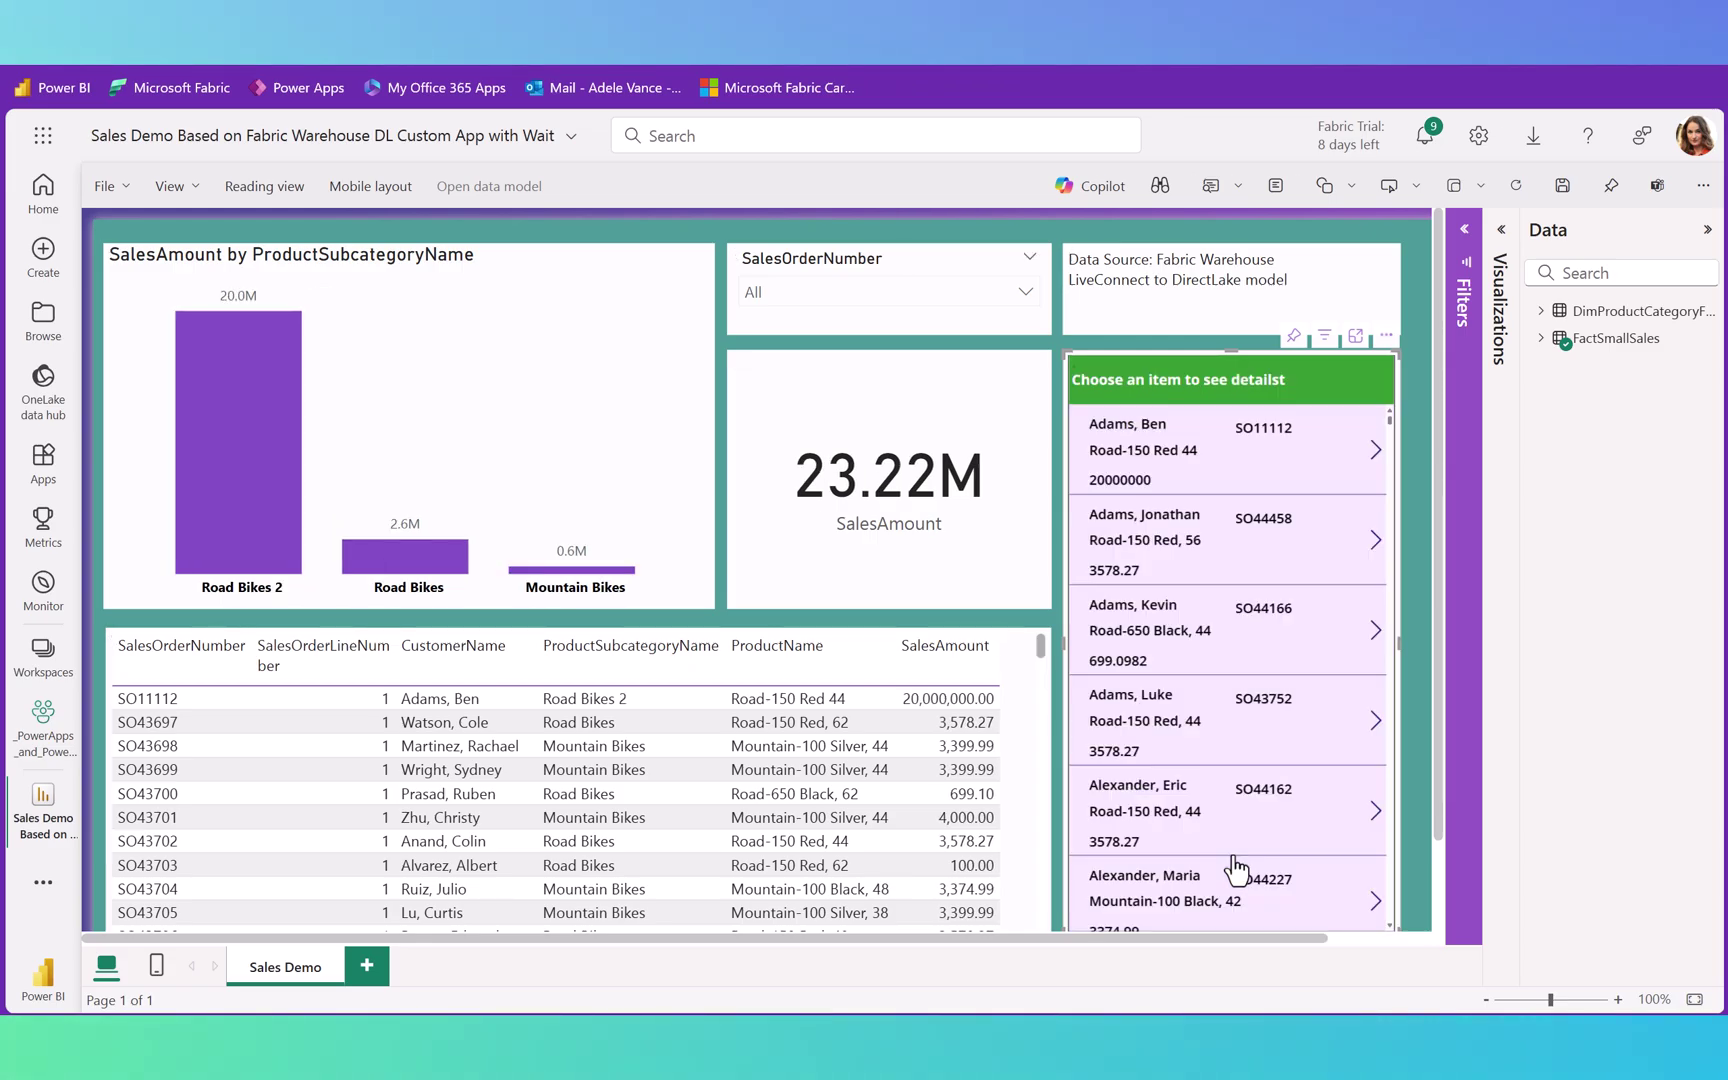
pyautogui.click(1400, 40)
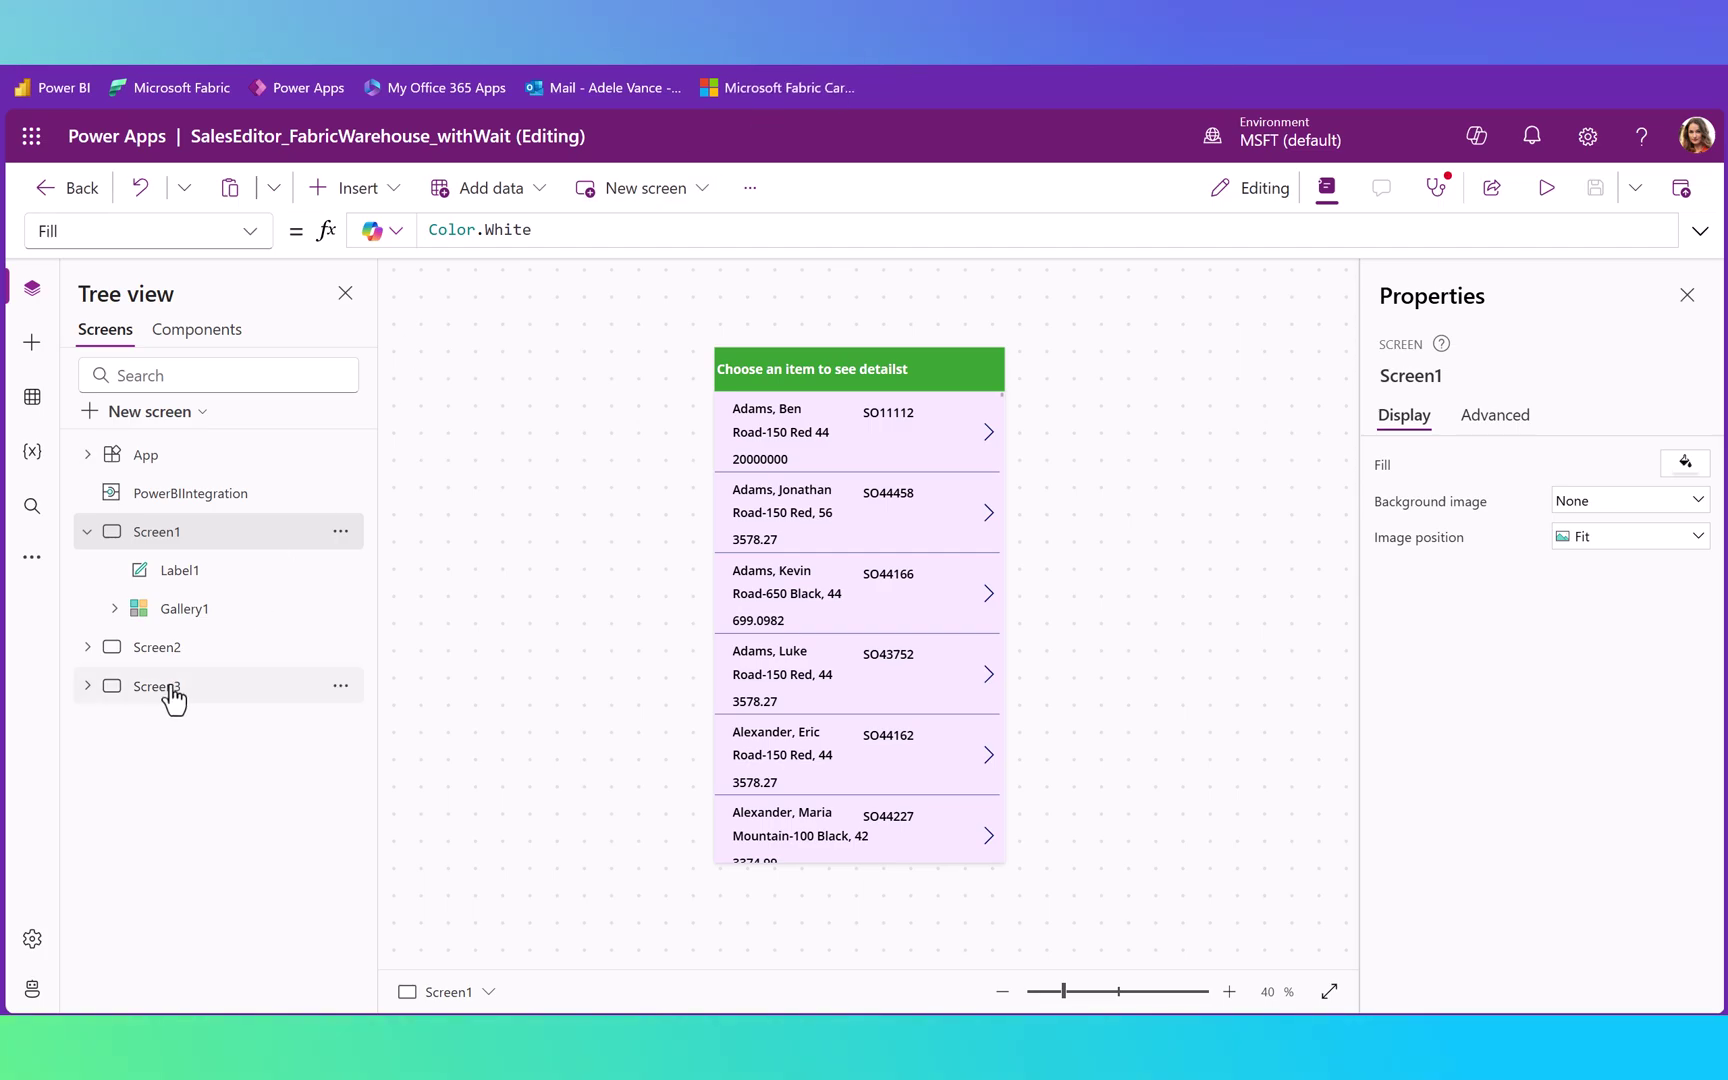
# Open Screen2's Save changes form and briefly toggle its hidden 35000-duration Timer2 visible
pyautogui.moveTo(860, 737)
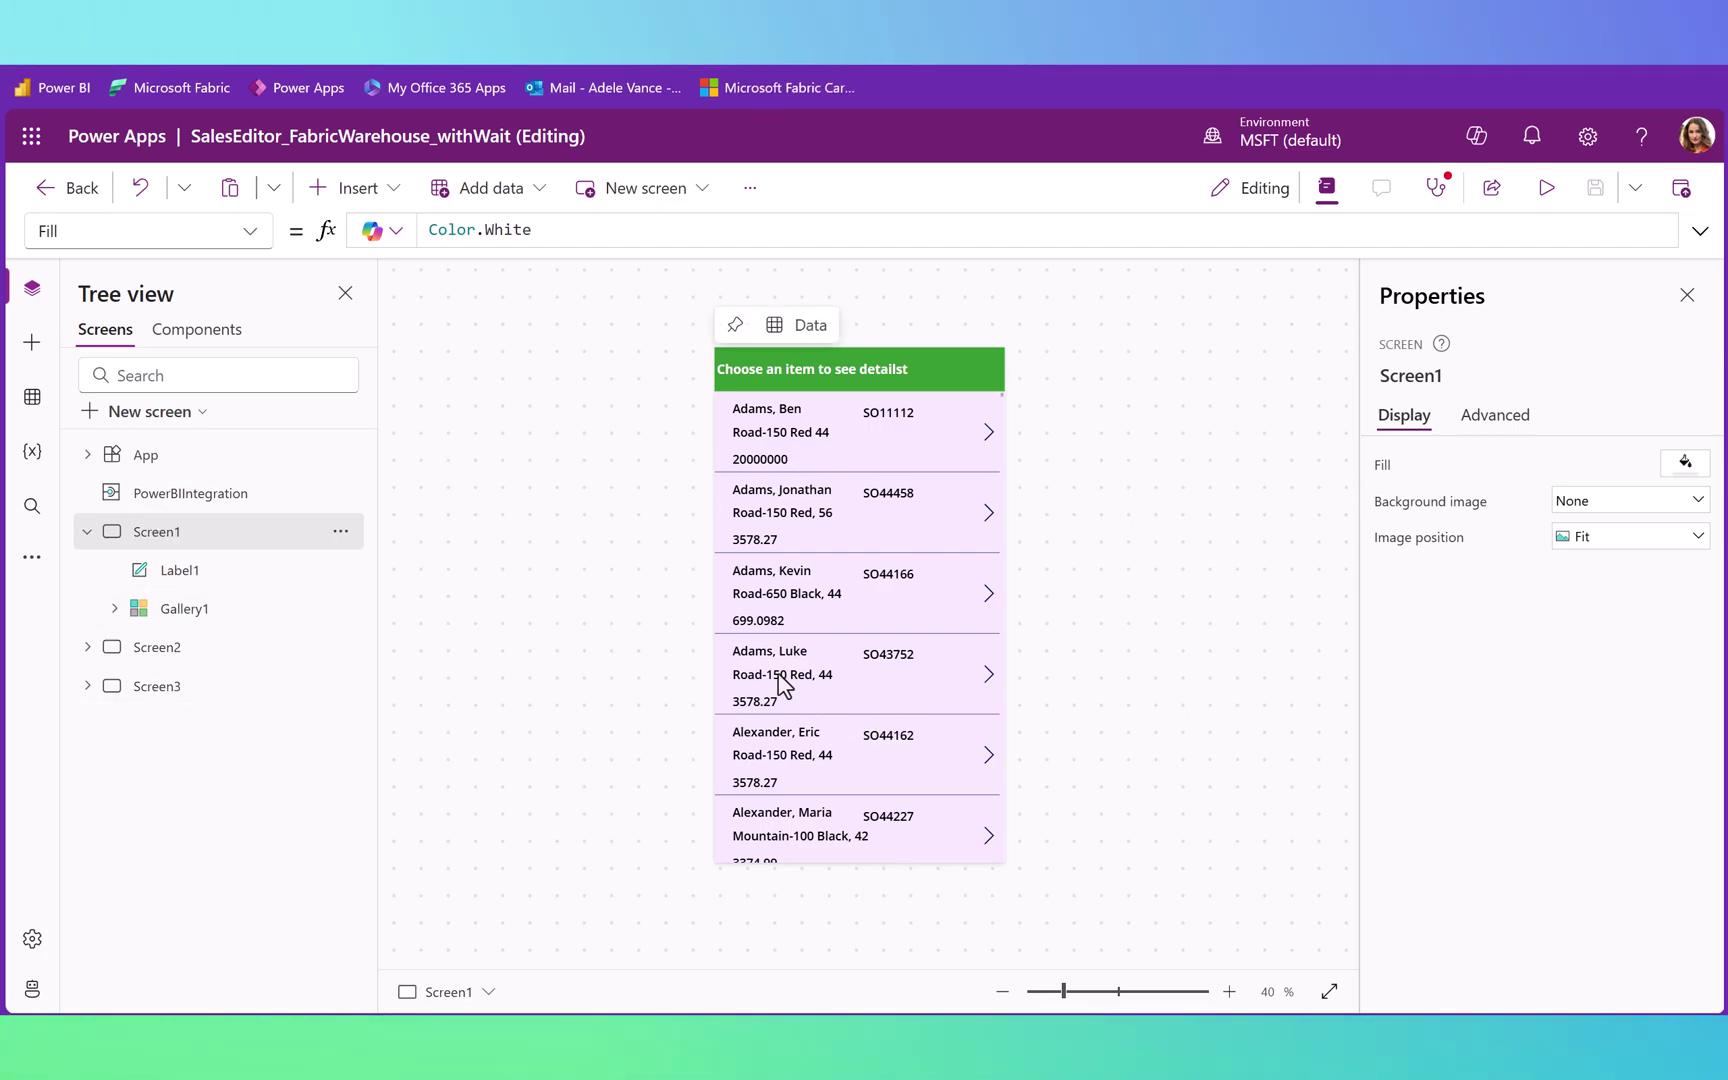
pyautogui.click(195, 650)
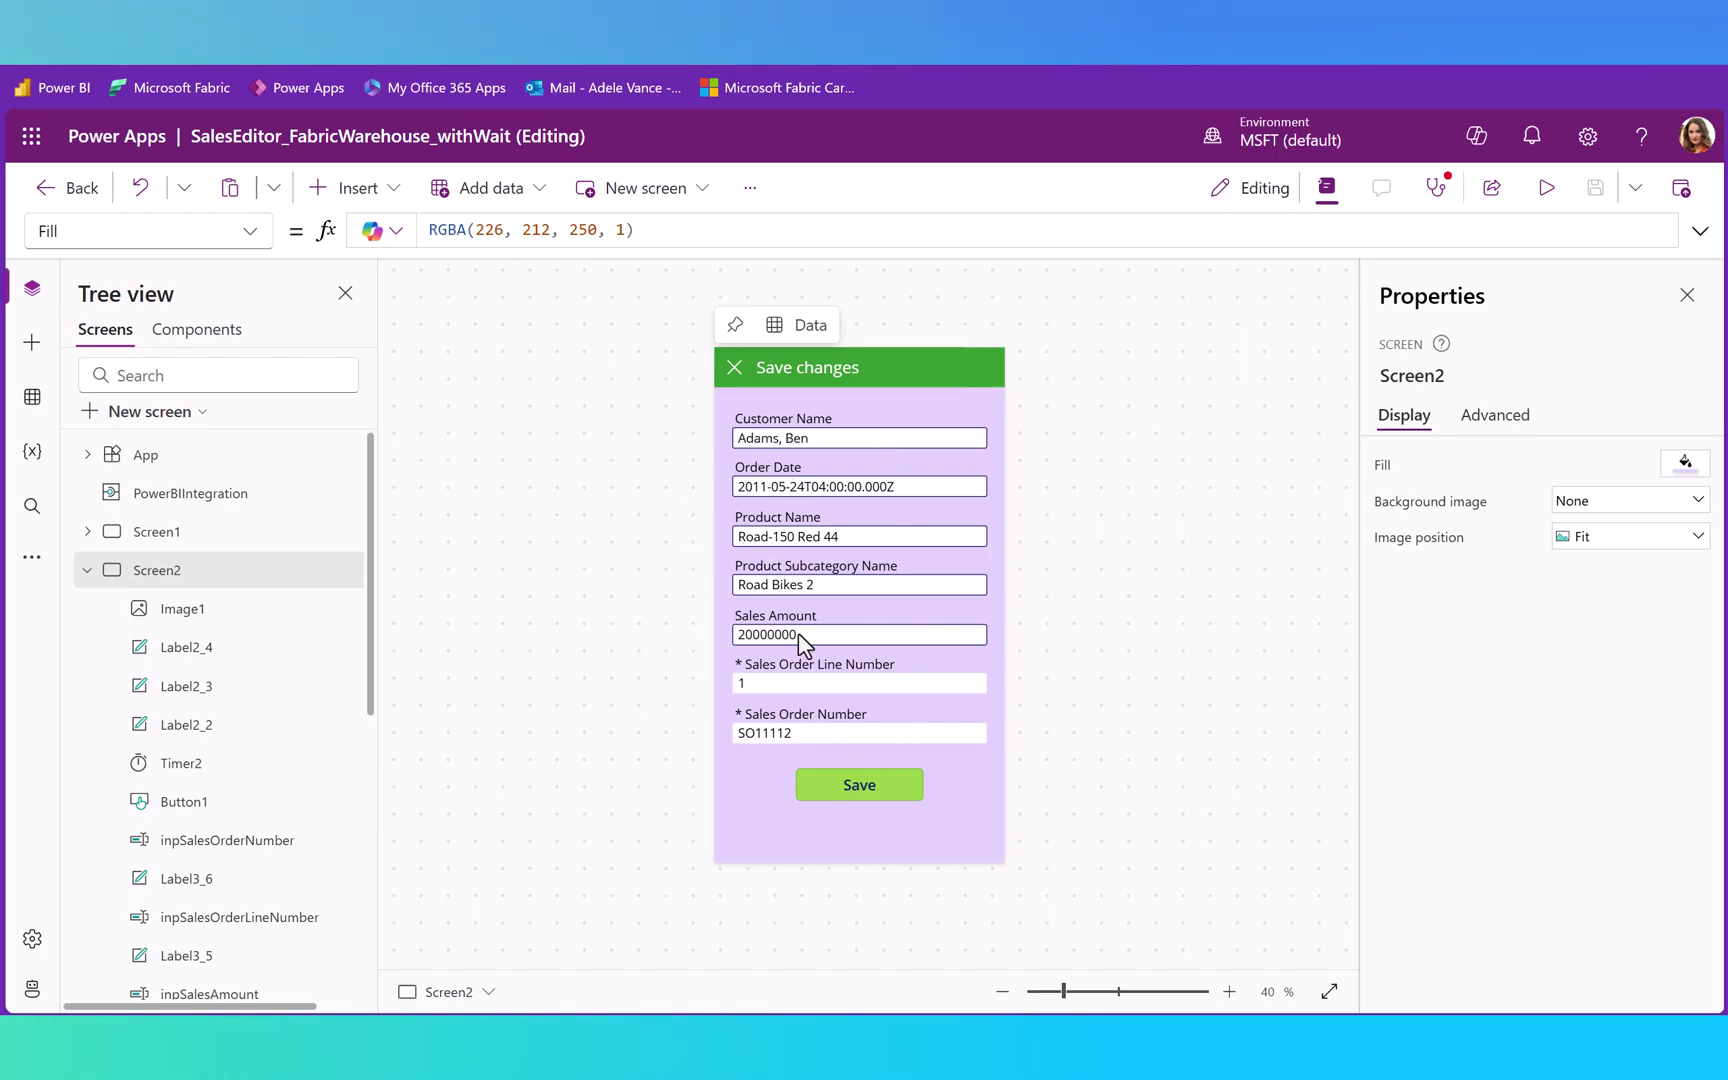
pyautogui.scroll(-1, 195, 620)
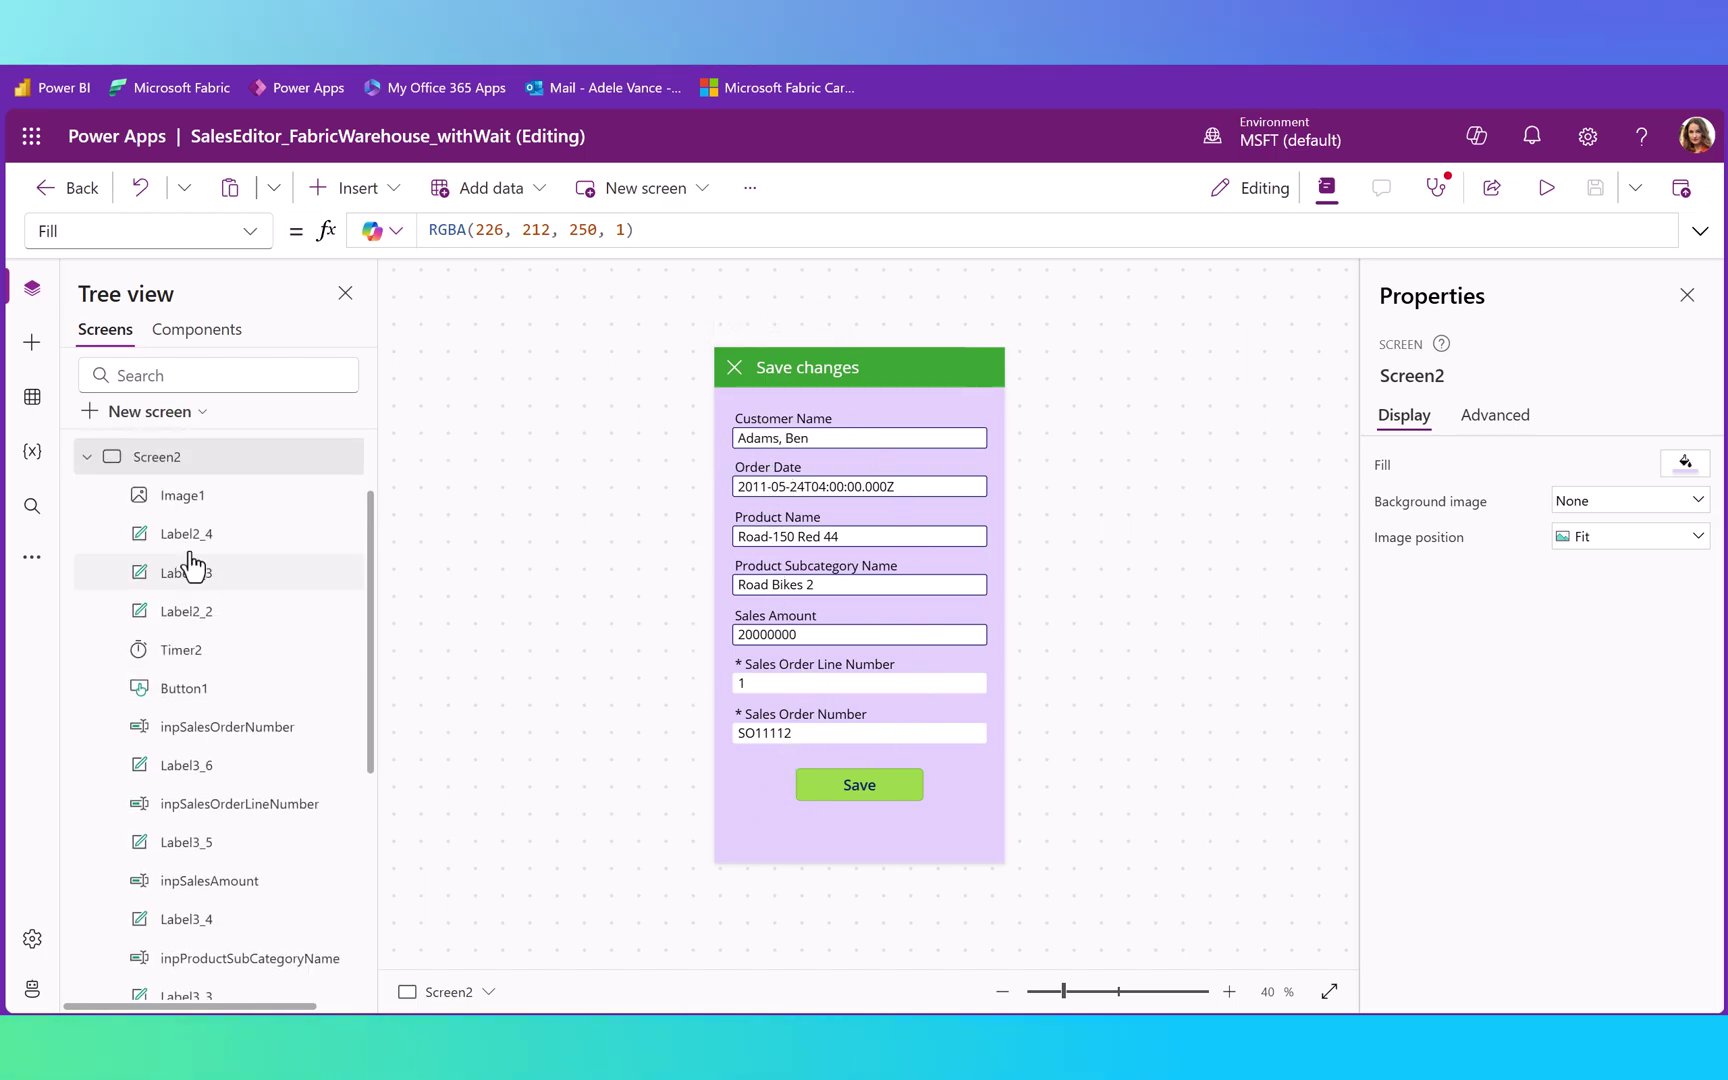
pyautogui.click(195, 650)
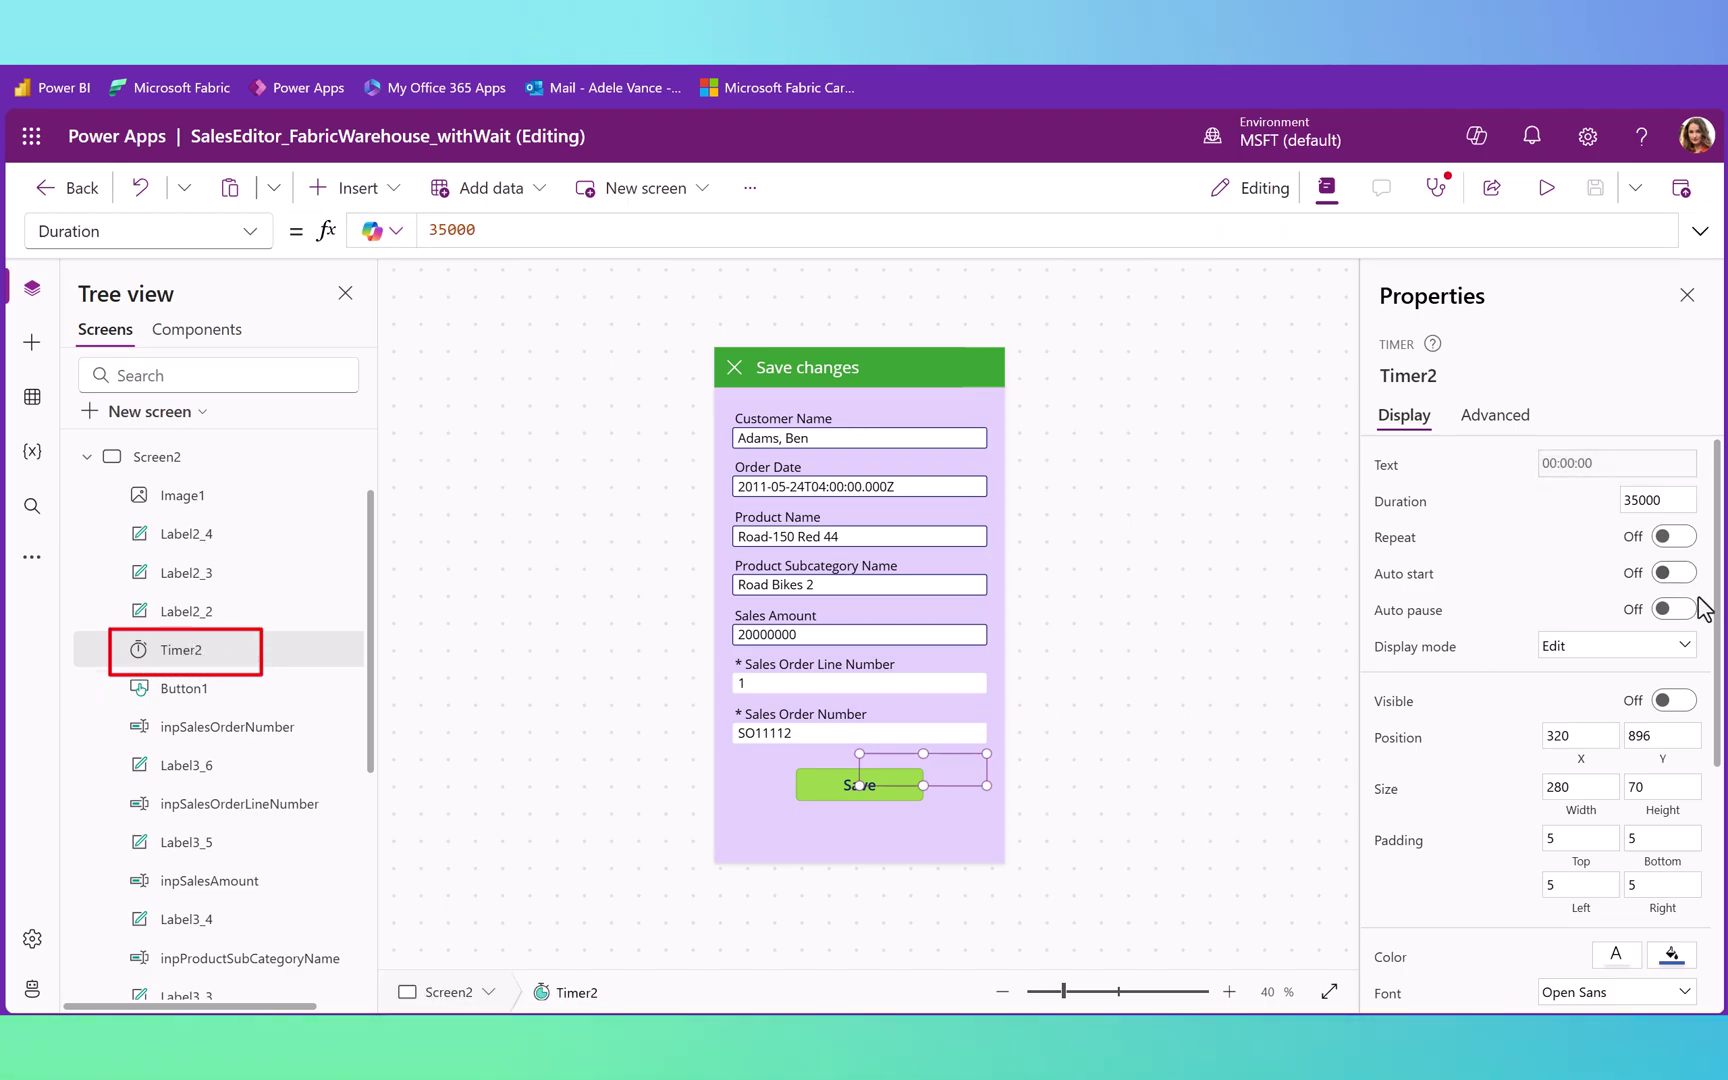
pyautogui.click(1670, 705)
pyautogui.click(1670, 705)
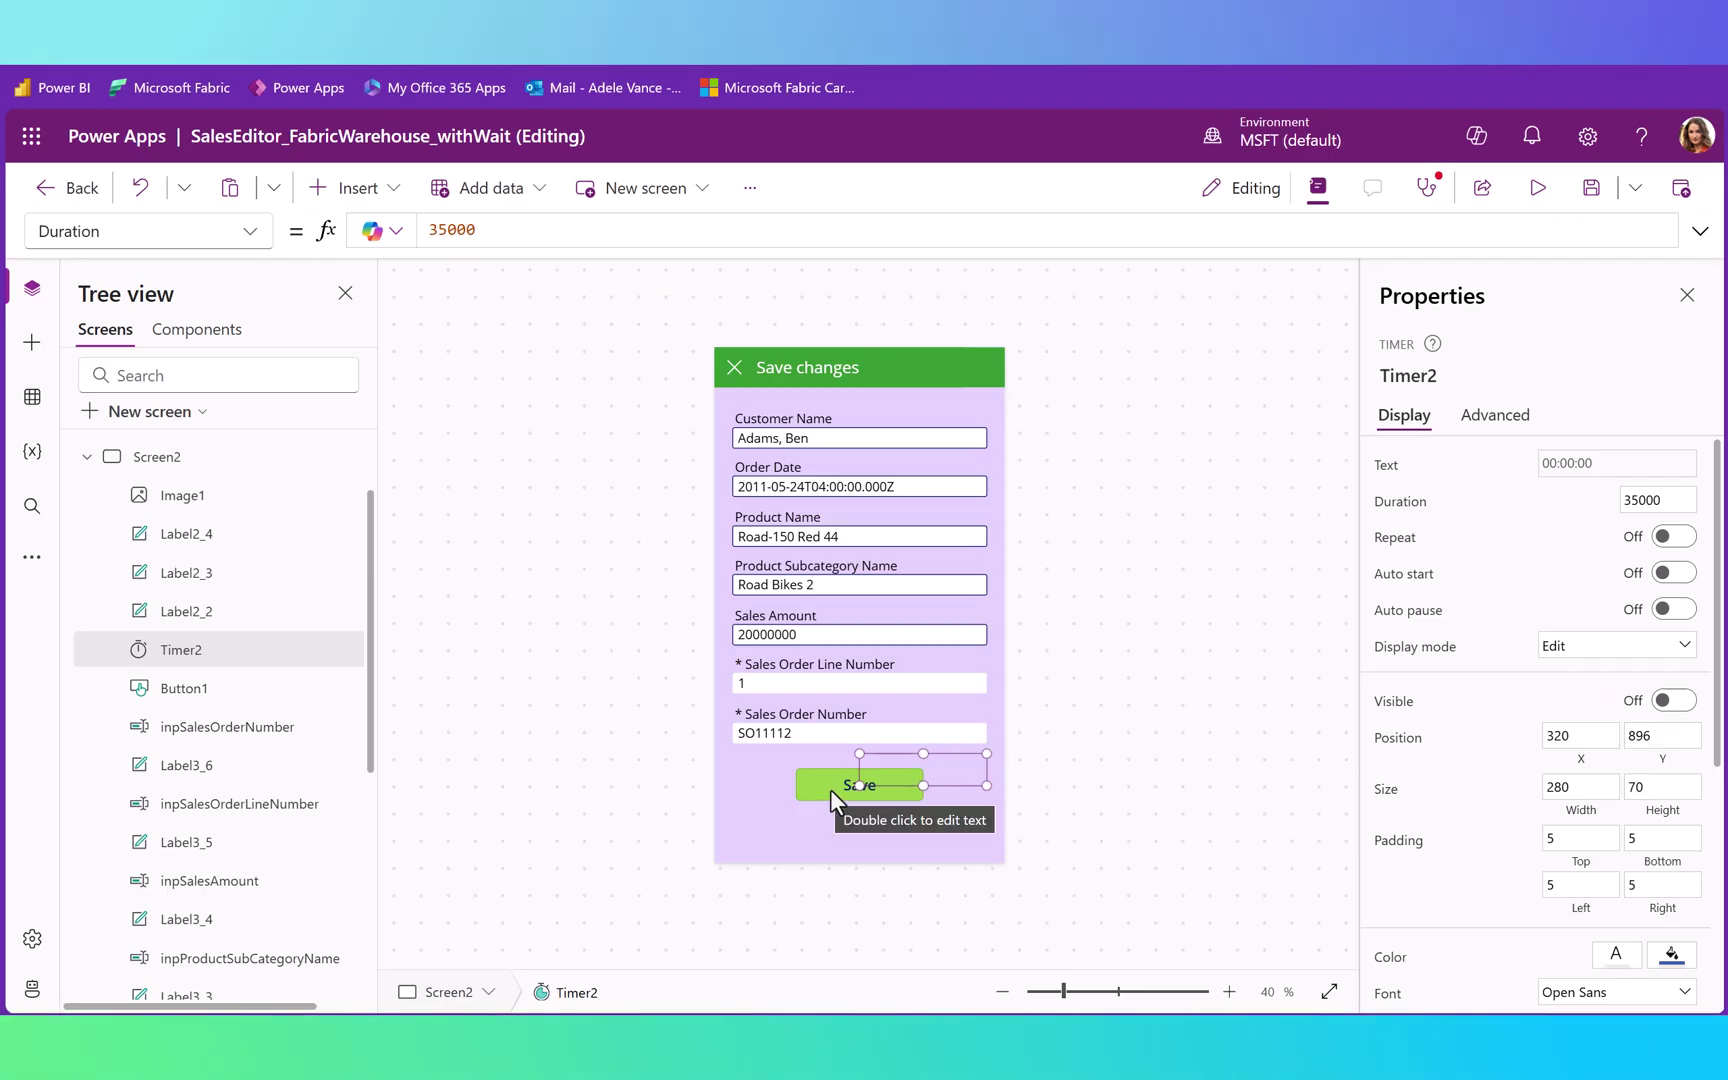
pyautogui.click(833, 788)
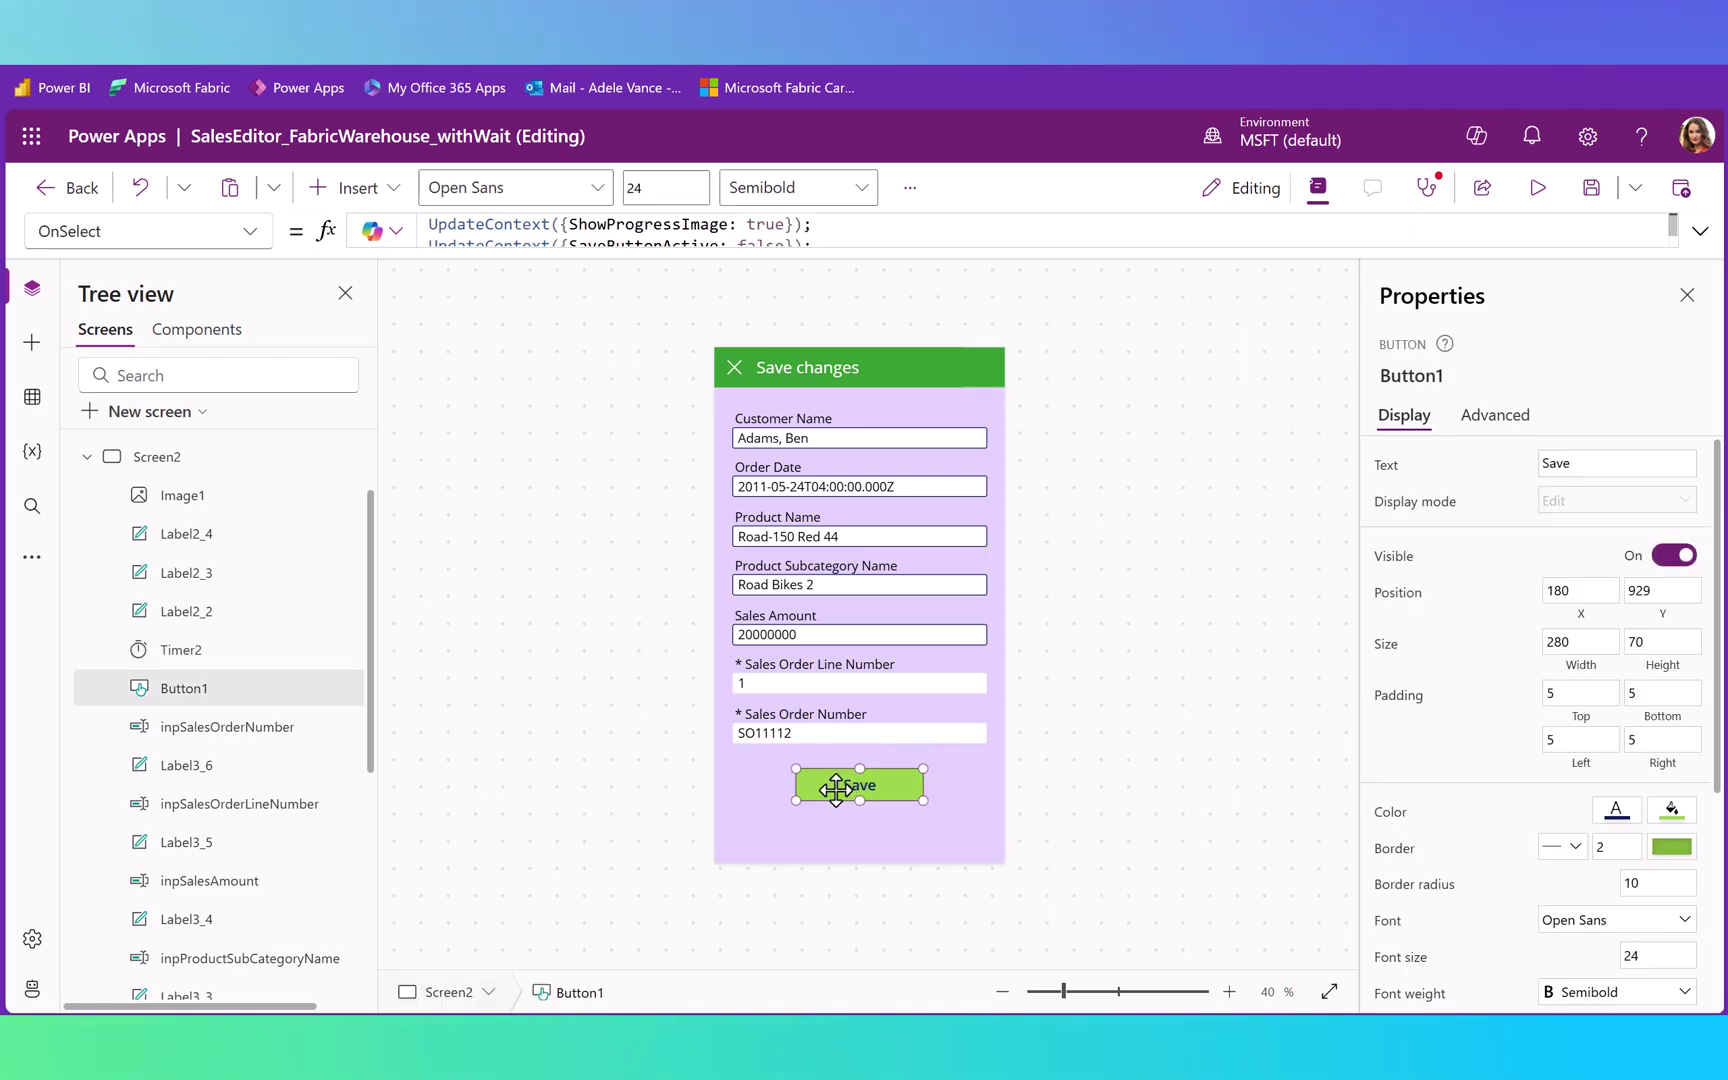
pyautogui.click(1699, 237)
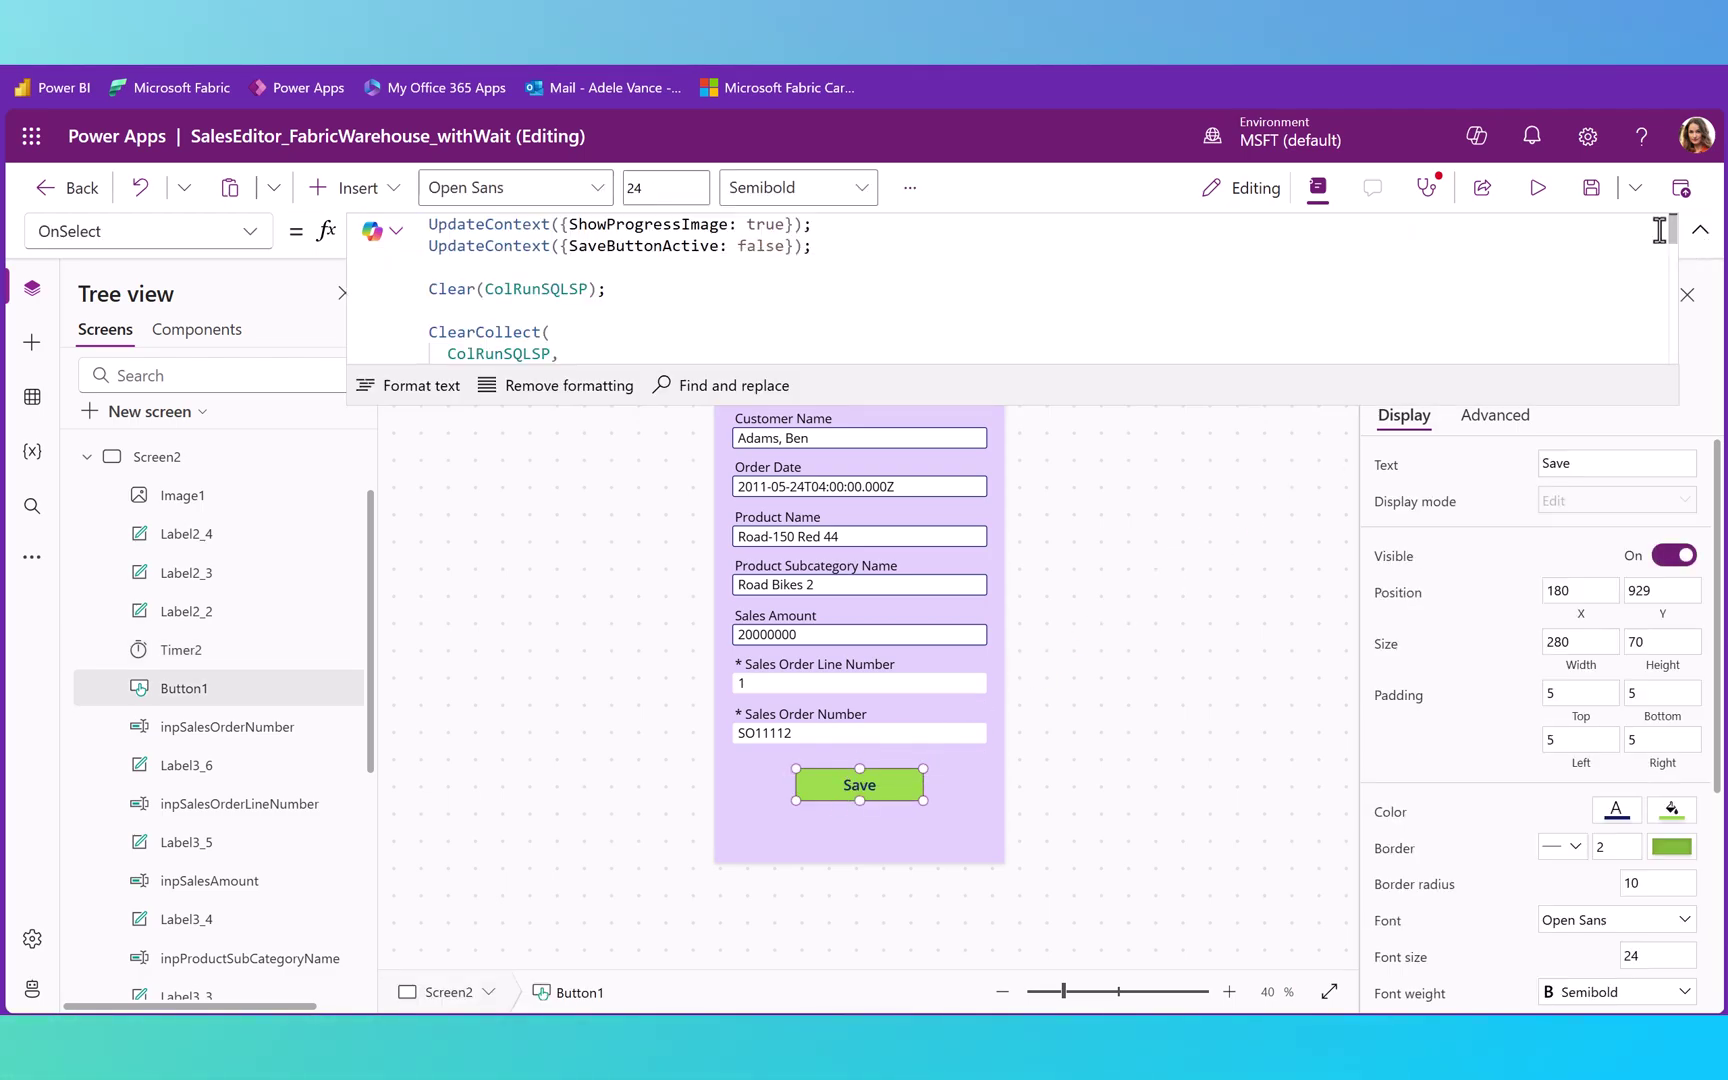
pyautogui.moveTo(833, 406); pyautogui.dragTo(795, 760)
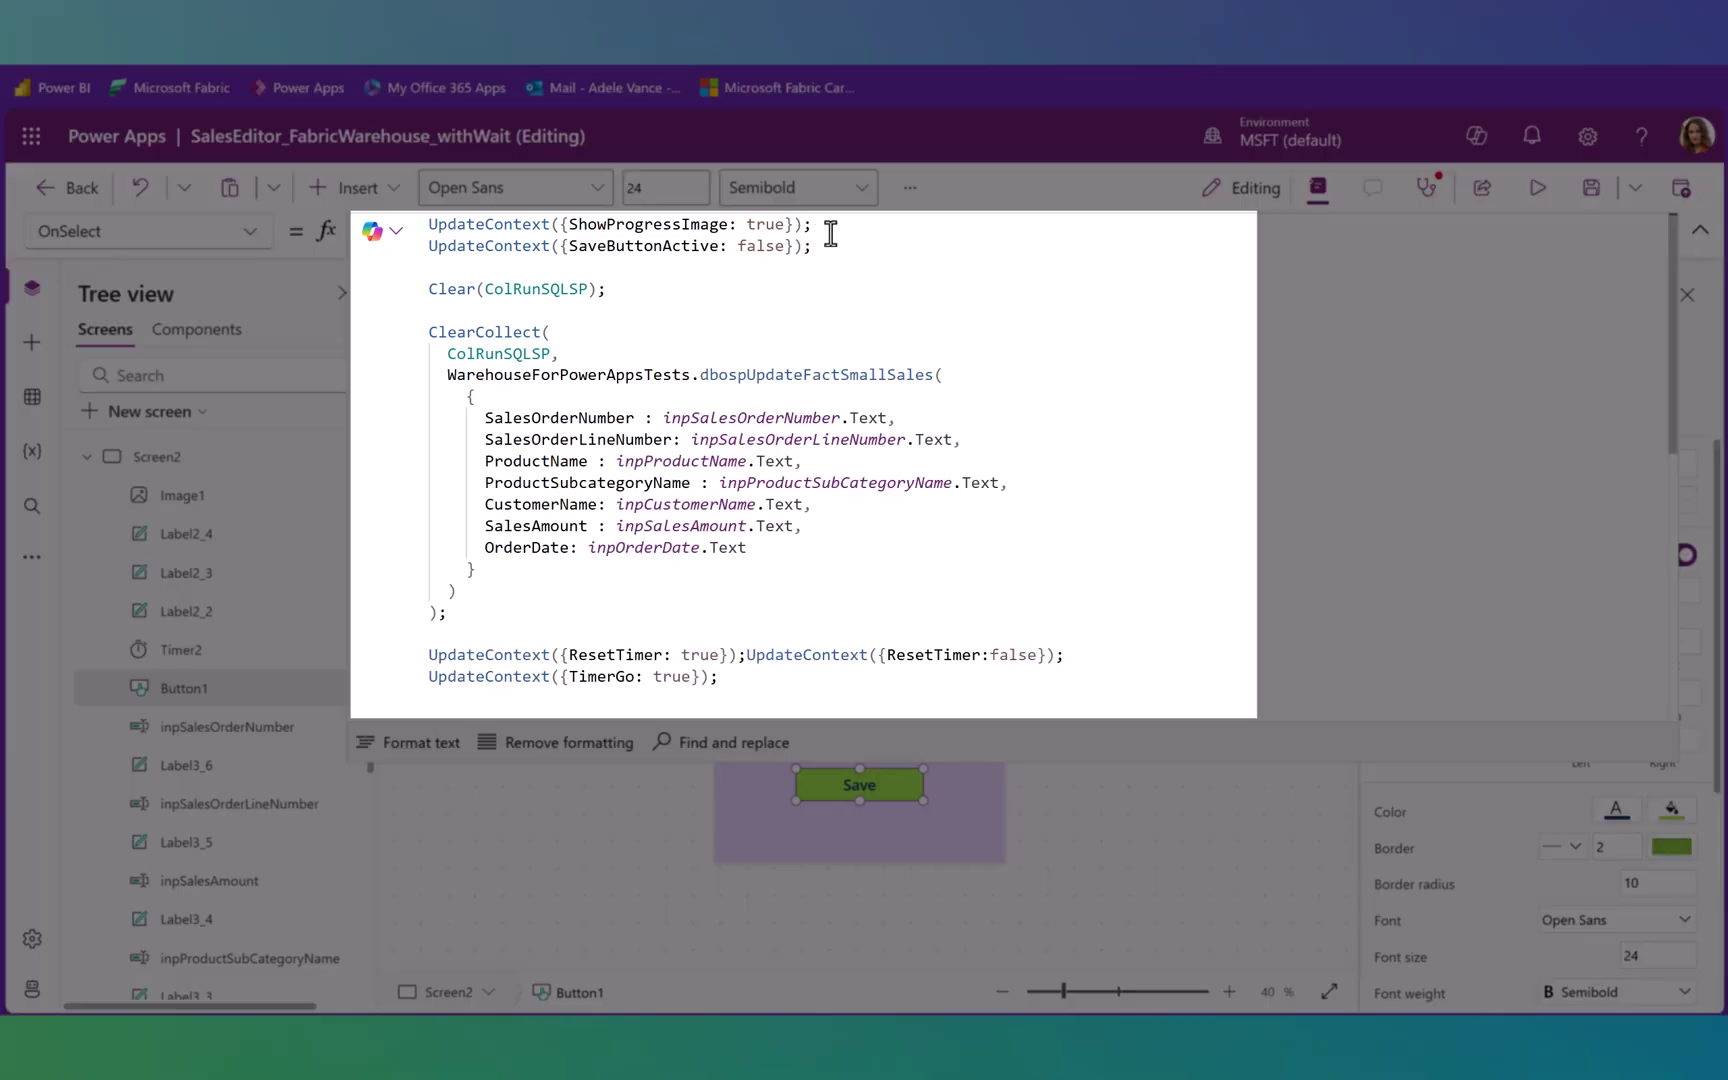
pyautogui.moveTo(826, 228); pyautogui.dragTo(408, 231)
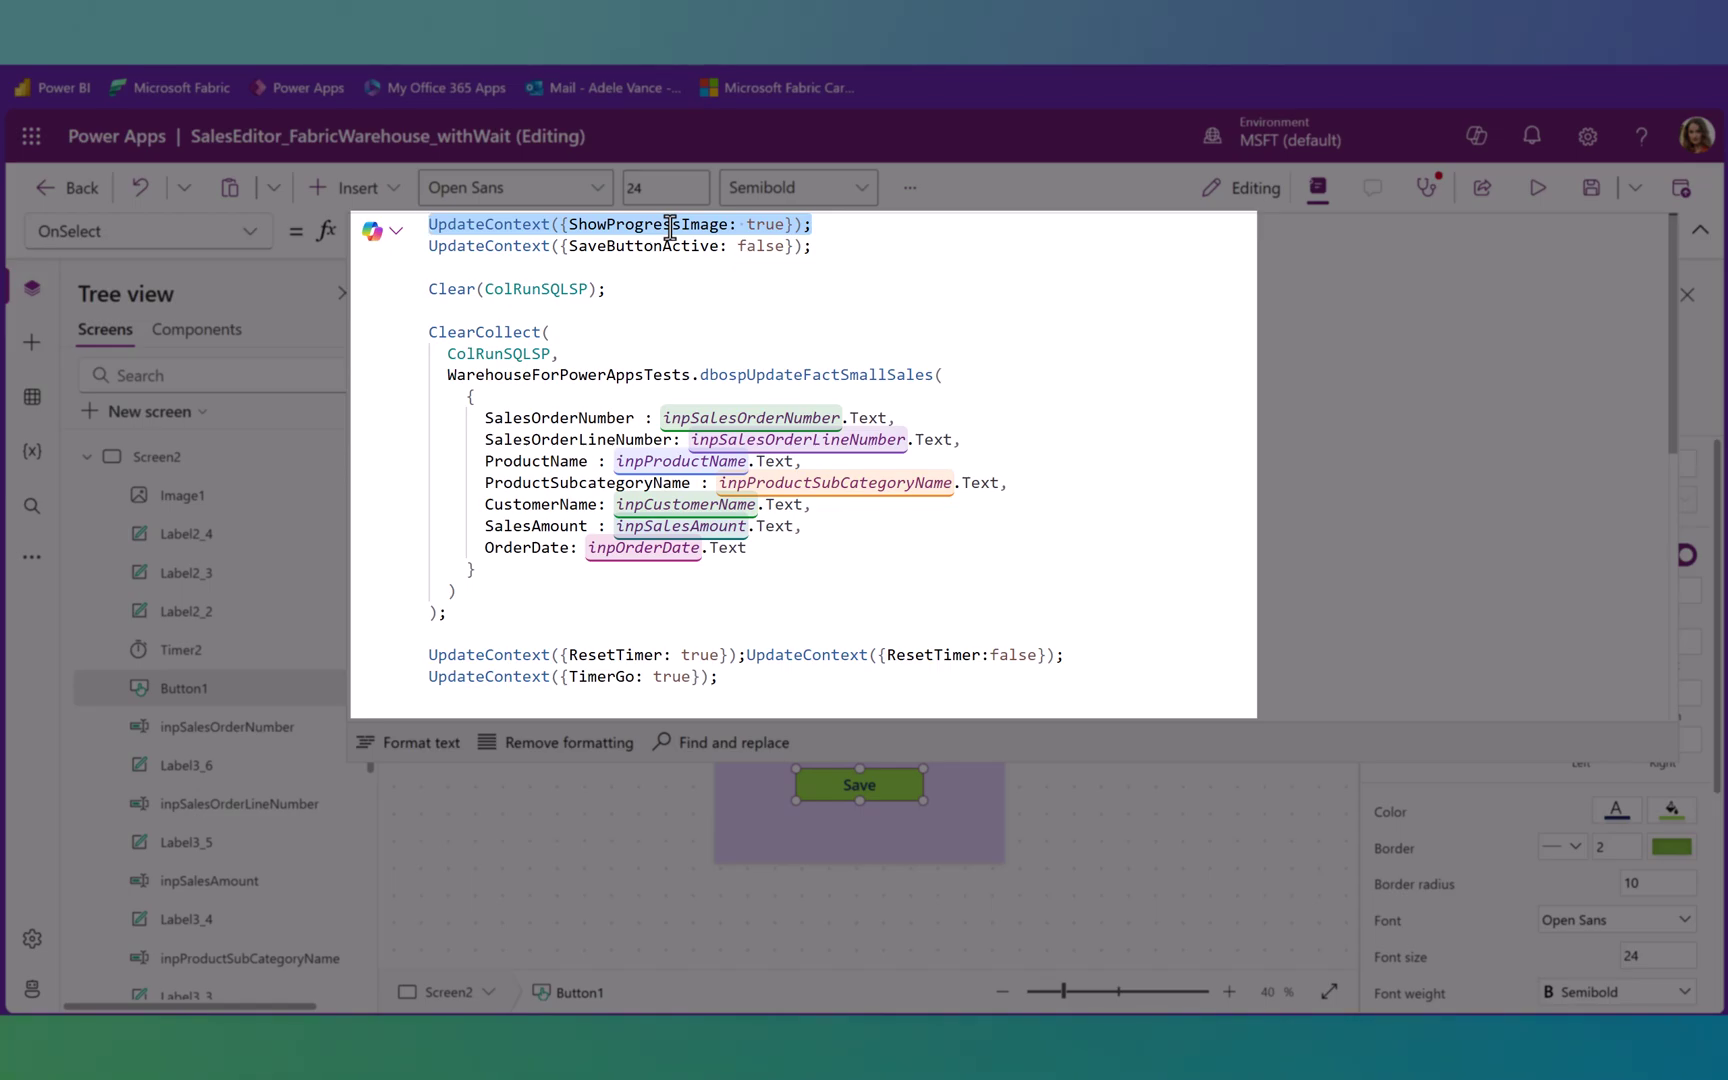
pyautogui.press('Down')
pyautogui.press('Down')
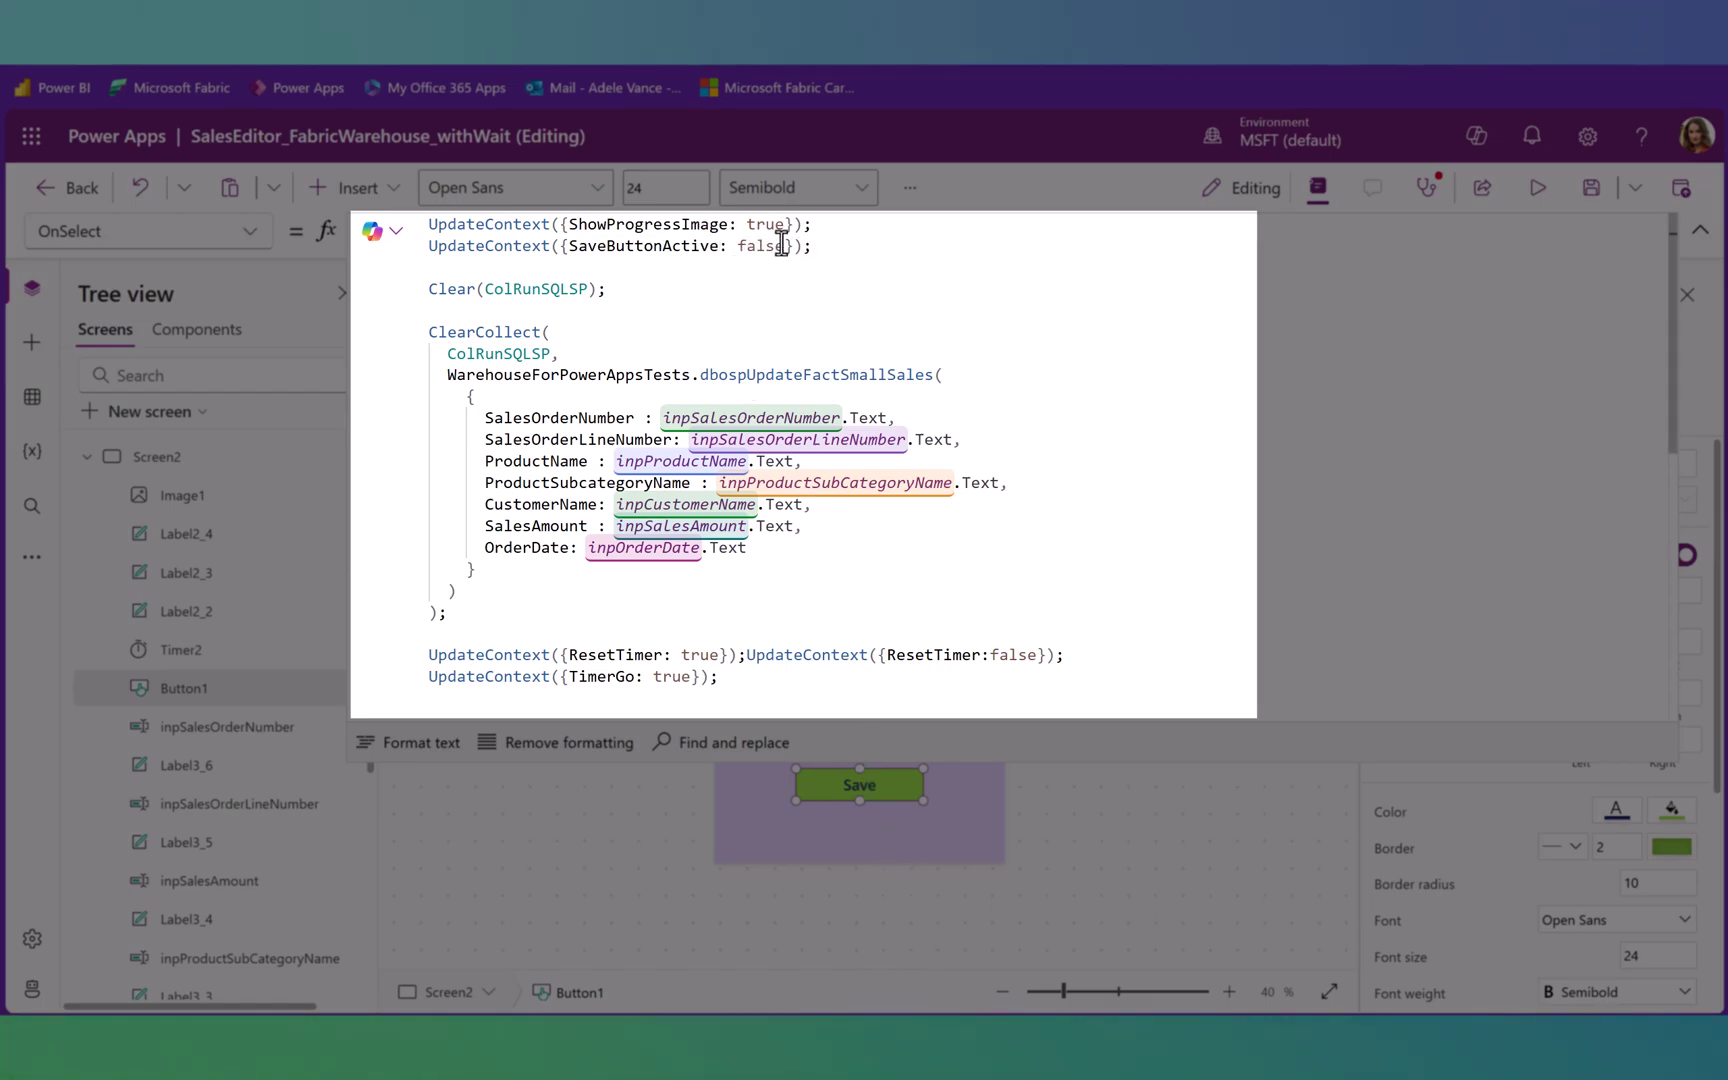
pyautogui.moveTo(814, 249); pyautogui.dragTo(378, 217)
pyautogui.click(613, 294)
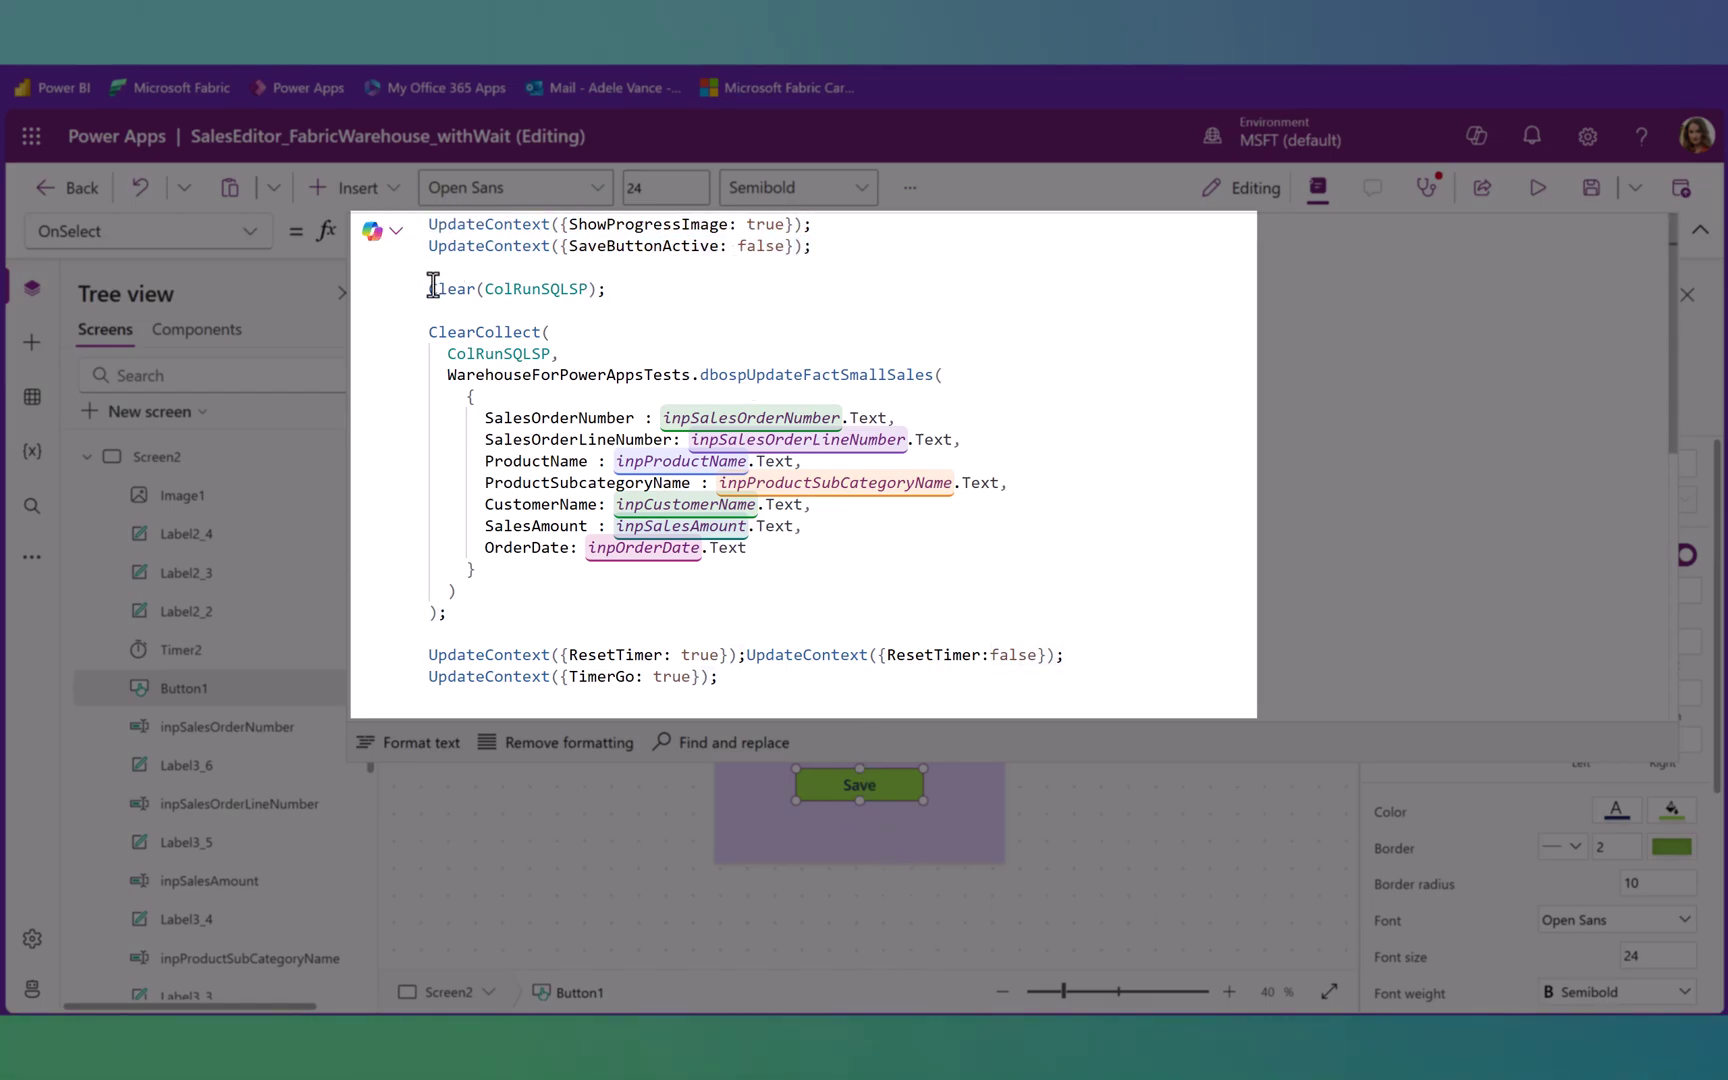
pyautogui.moveTo(429, 289); pyautogui.dragTo(557, 626)
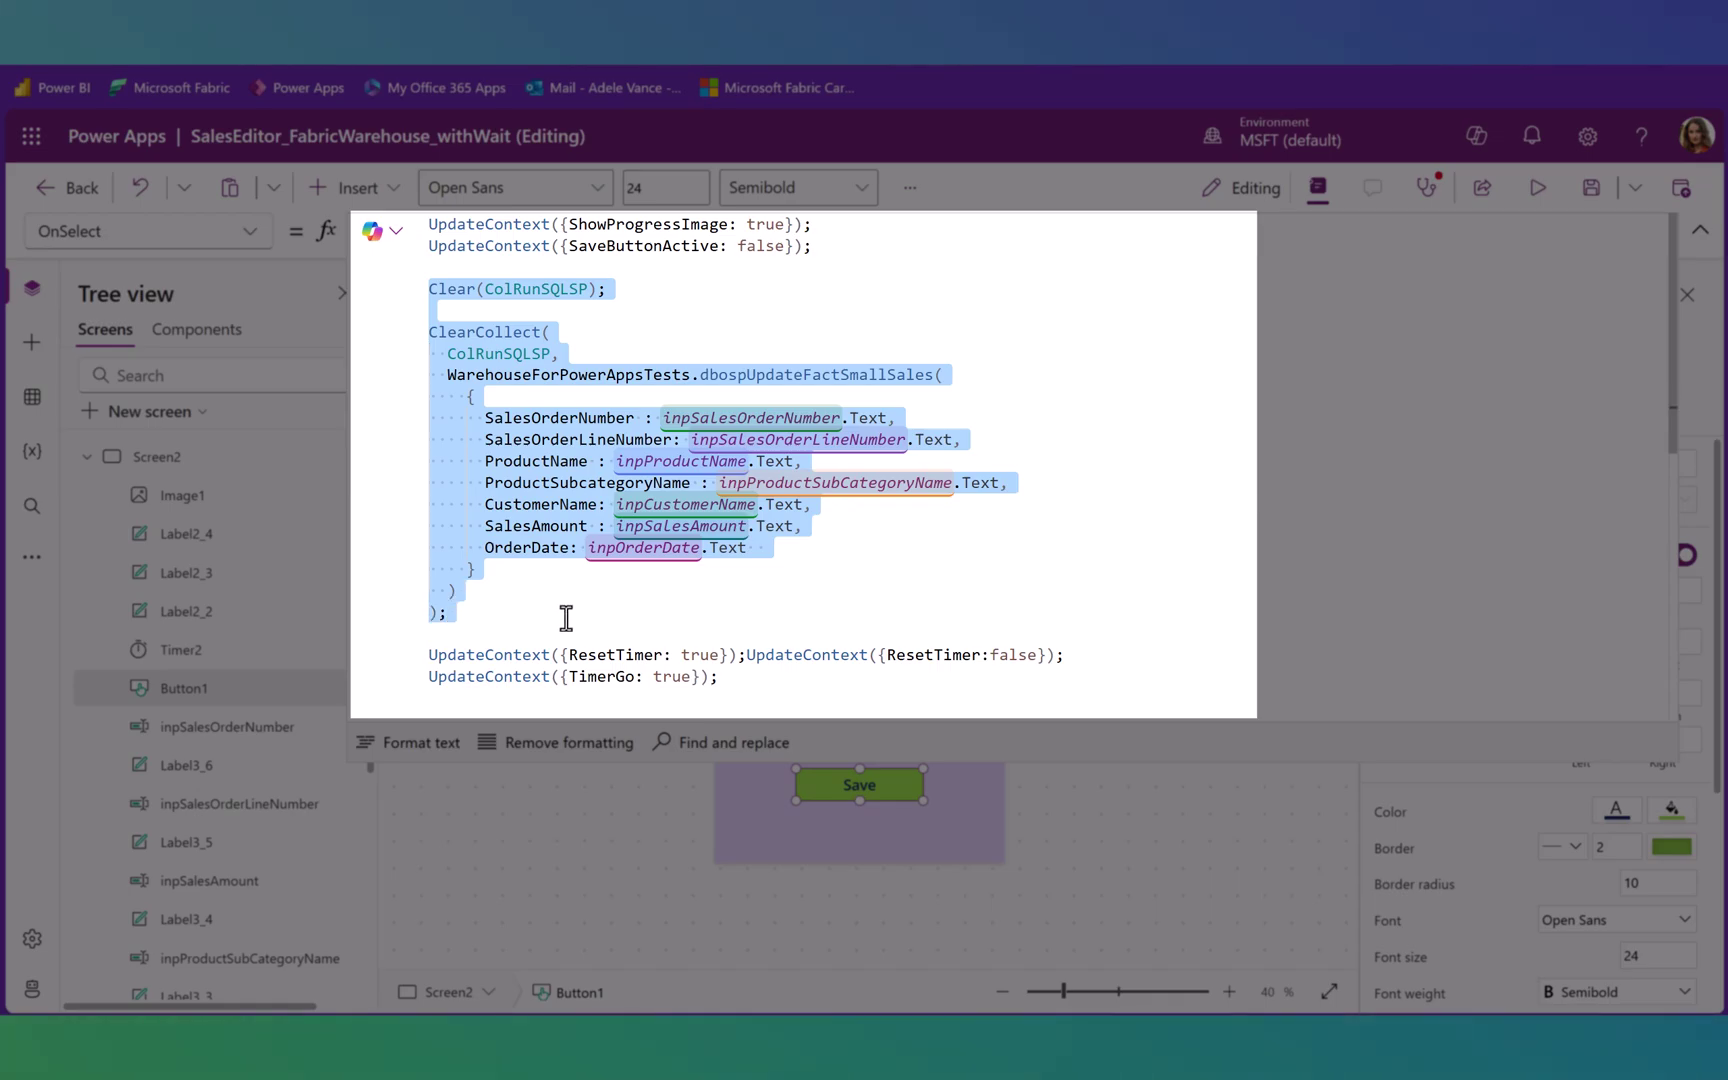
pyautogui.scroll(-1, 567, 617)
pyautogui.click(729, 567)
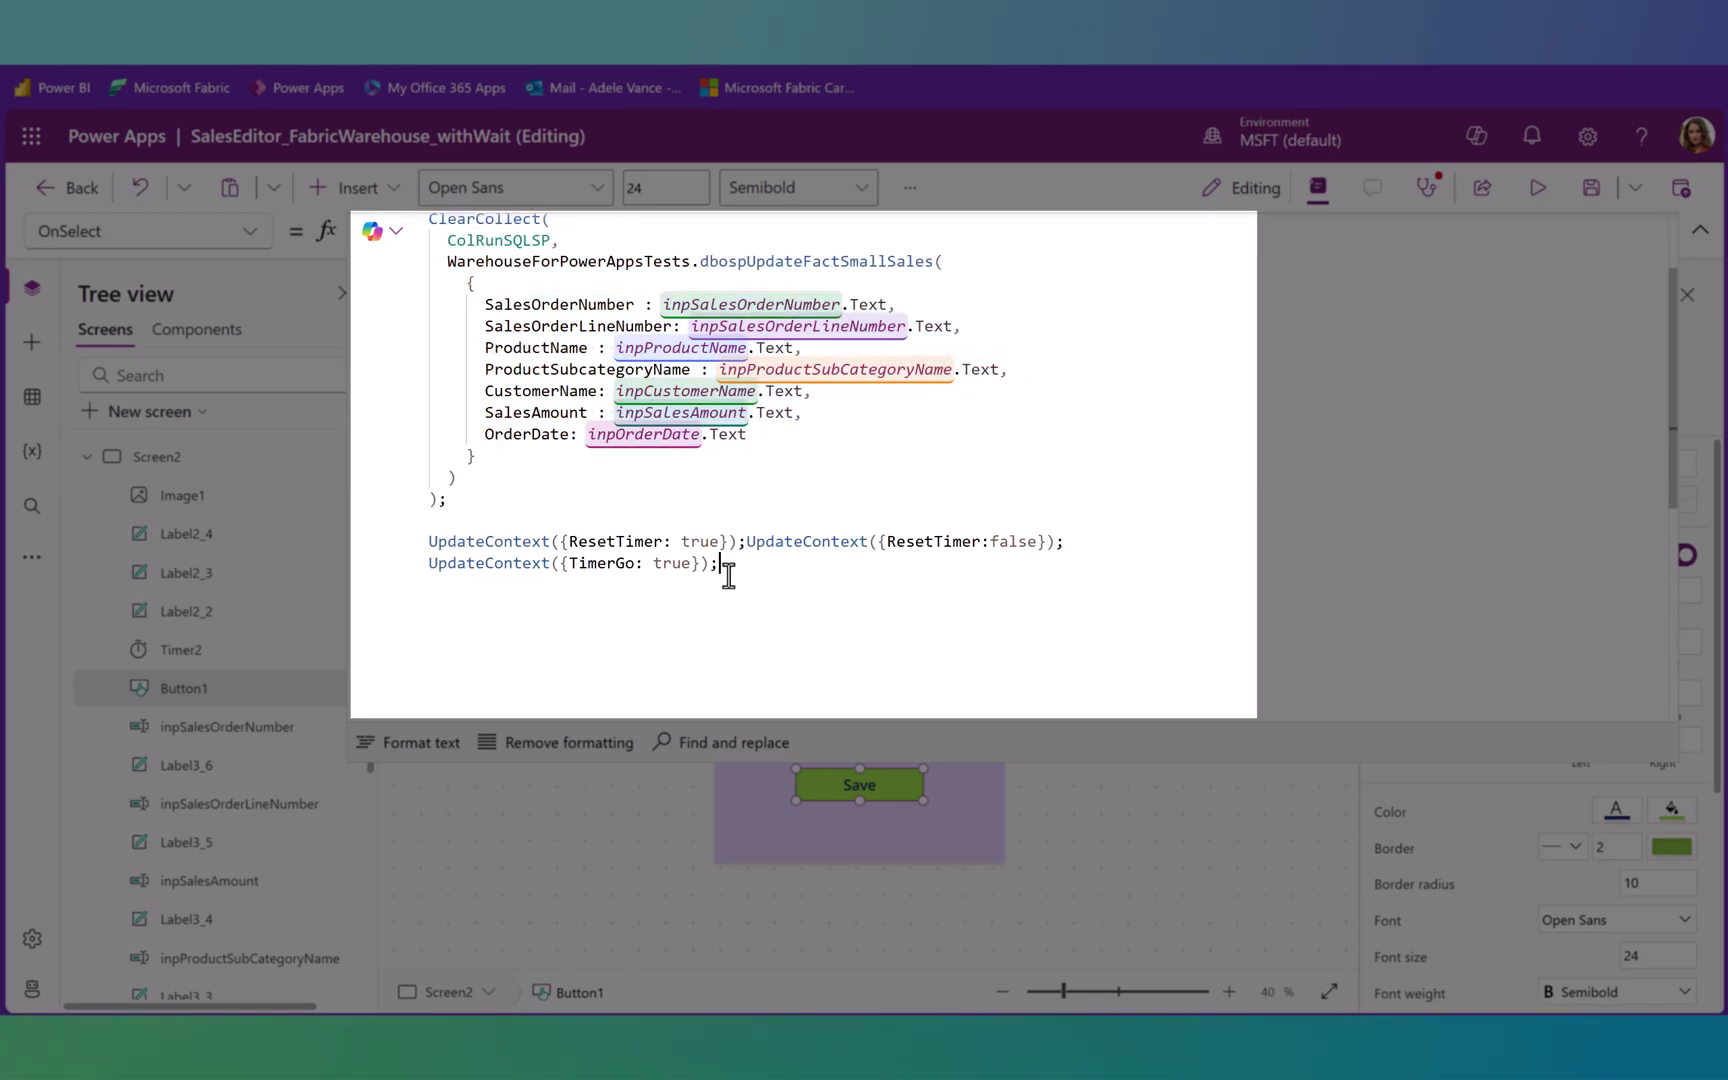
pyautogui.moveTo(1060, 541); pyautogui.dragTo(413, 530)
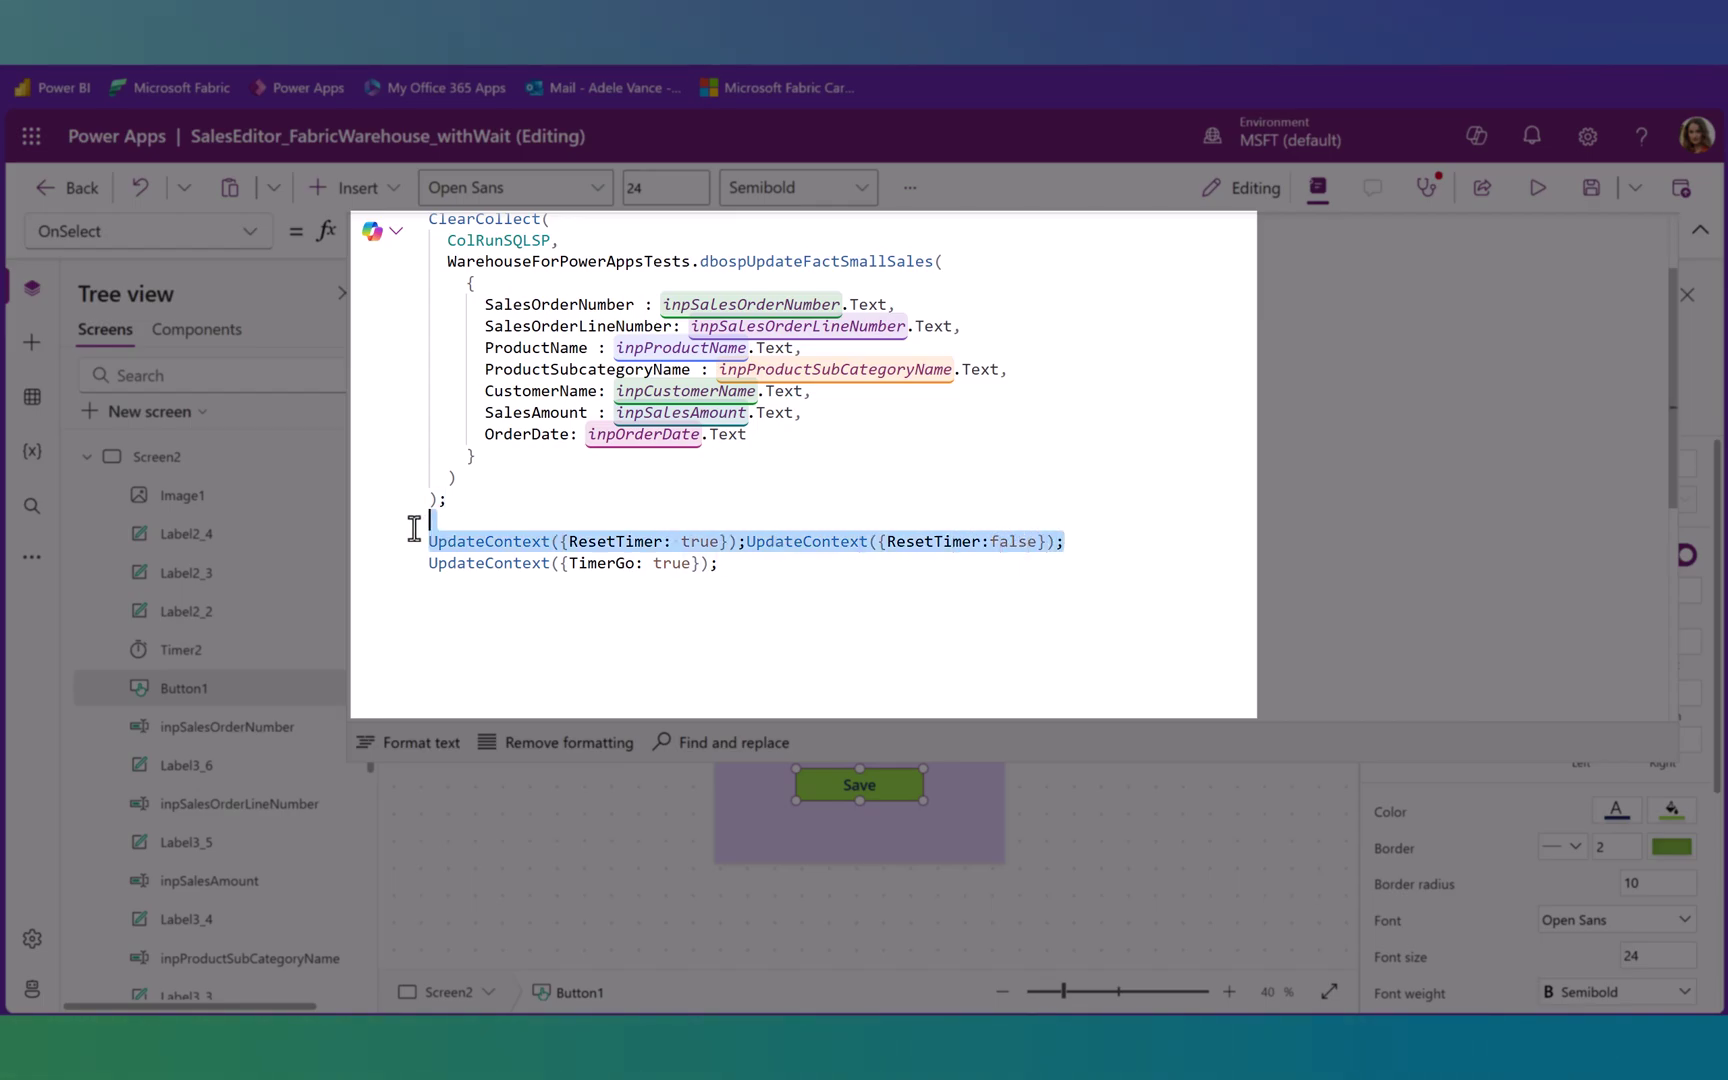
pyautogui.click(733, 567)
pyautogui.moveTo(733, 567); pyautogui.dragTo(428, 566)
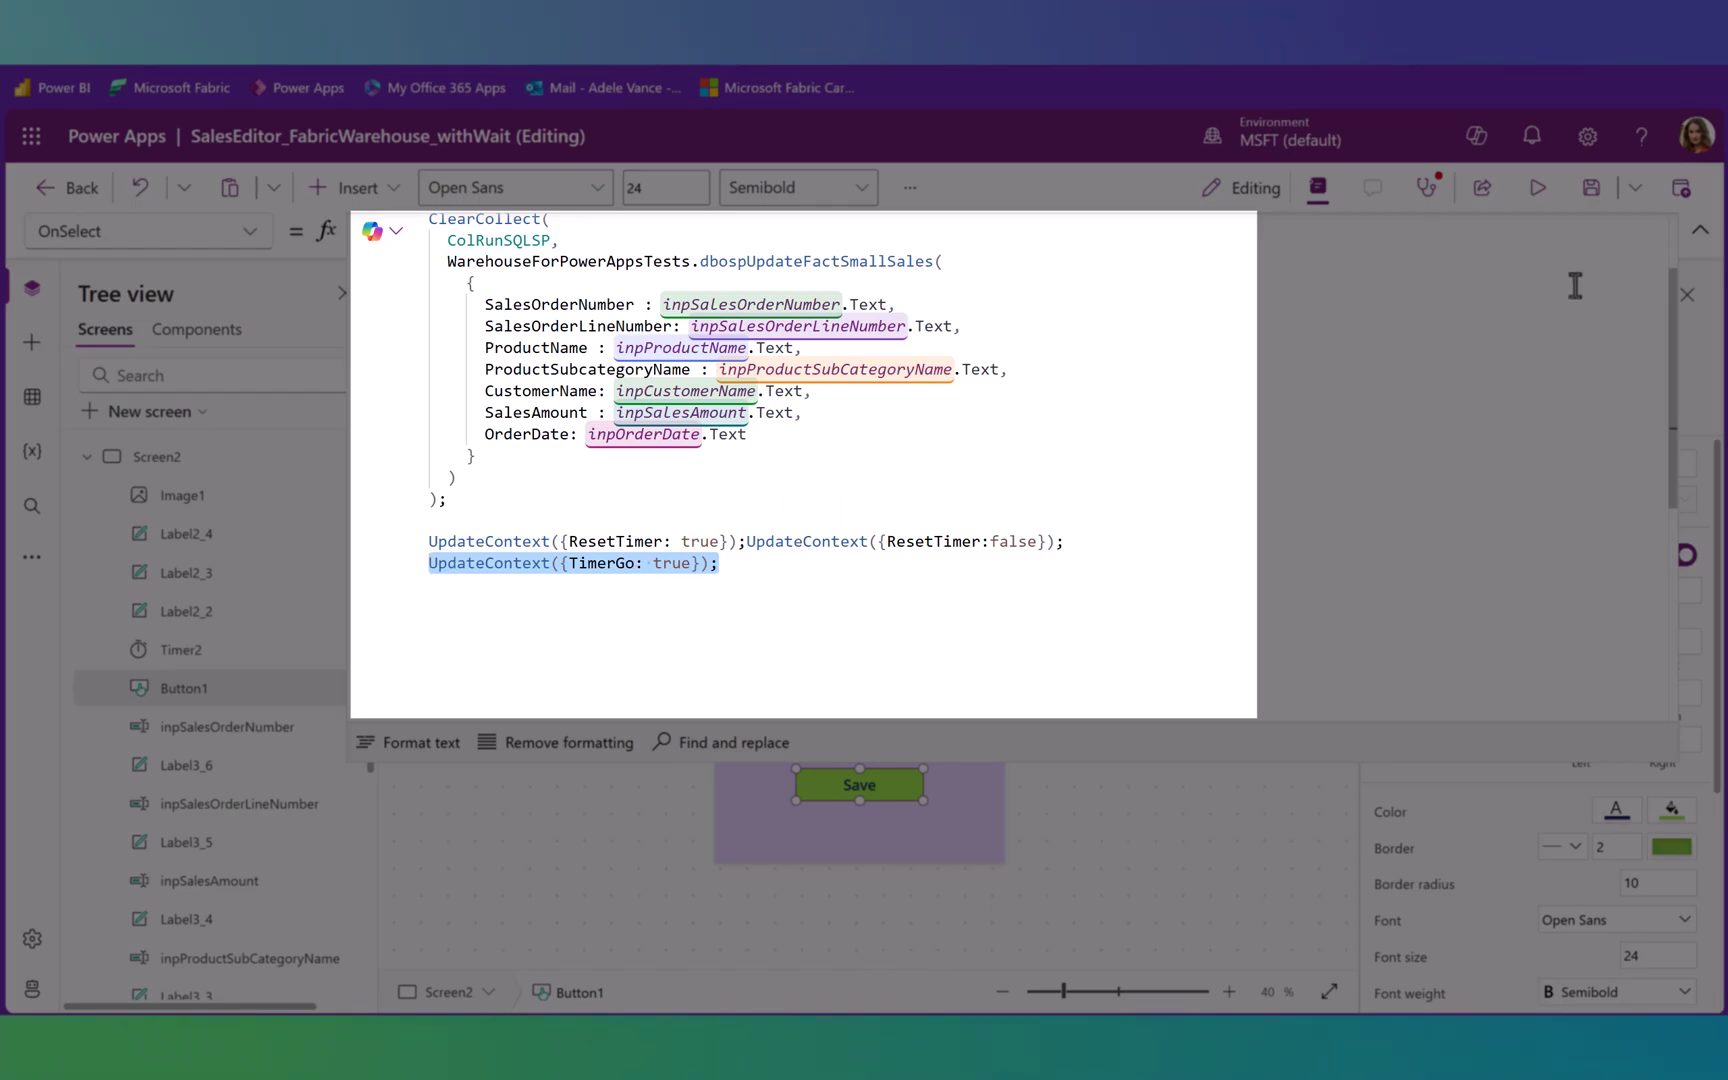
pyautogui.click(960, 790)
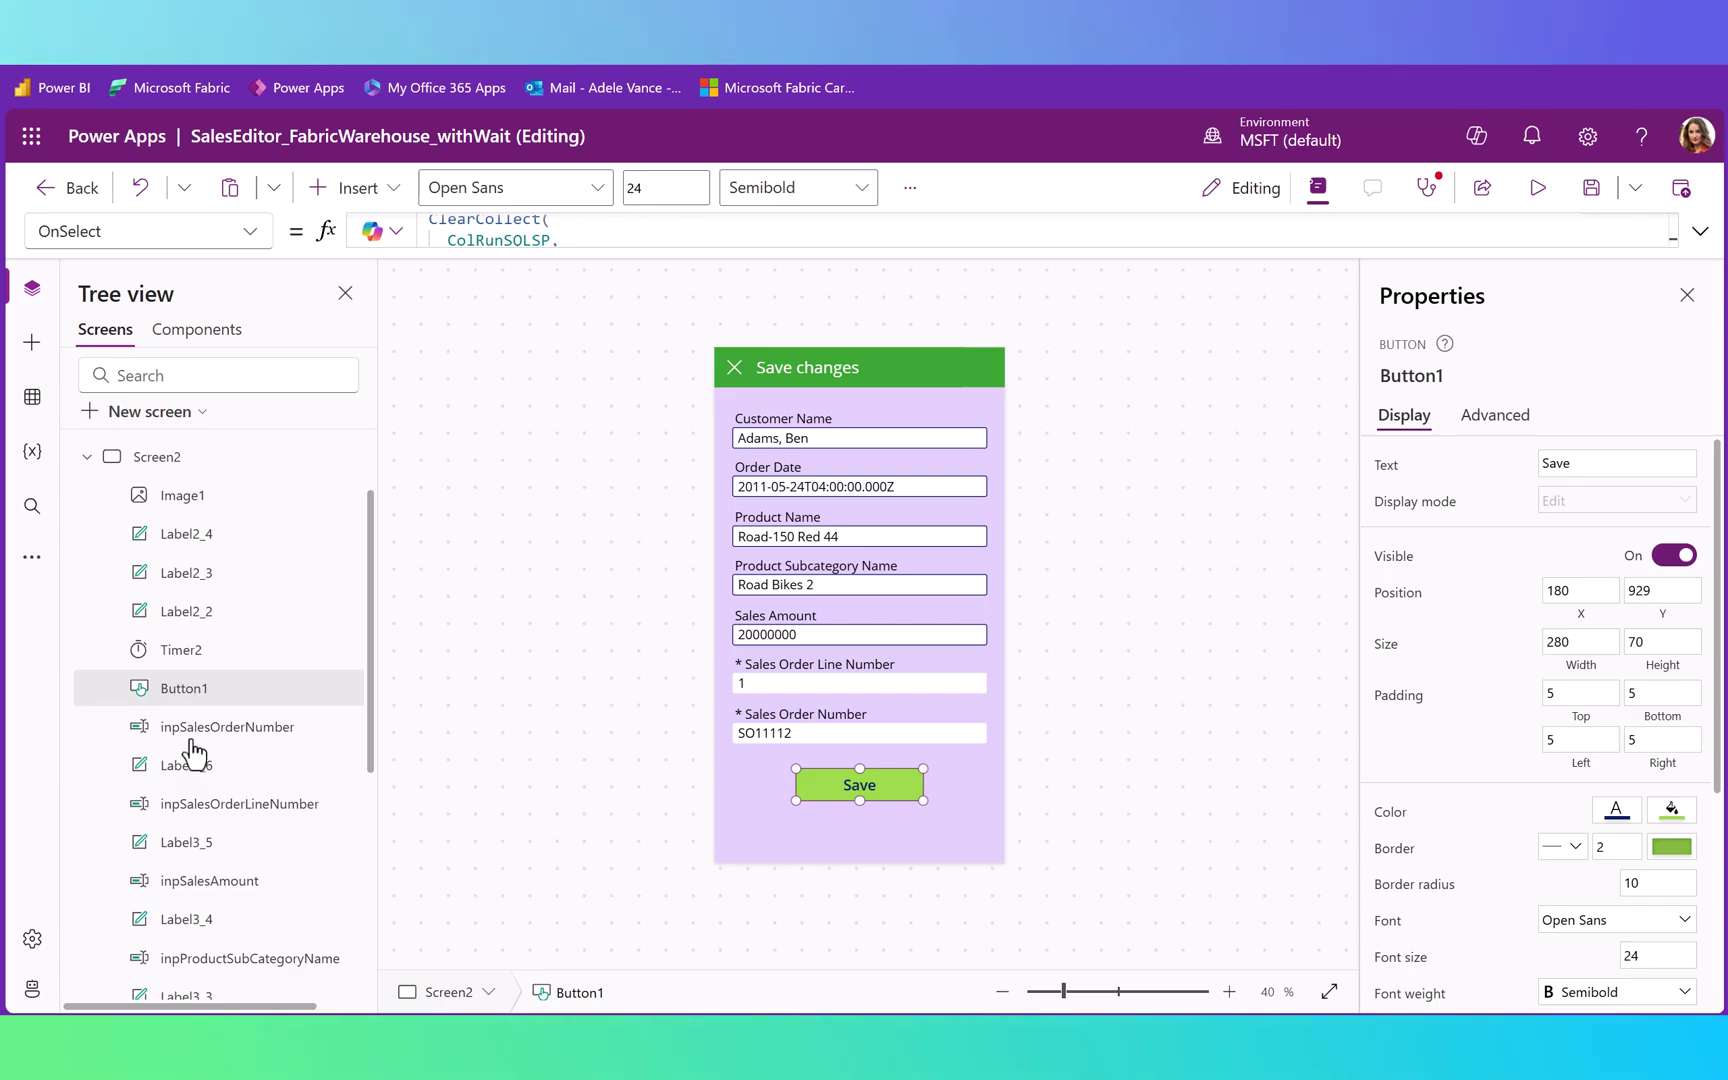
# Display and review Timer2's OnTimerEnd formula: hide wait image, re-enable Save, refresh Power BI, go to Screen1
pyautogui.click(180, 649)
pyautogui.click(150, 231)
pyautogui.scroll(-5, 143, 660)
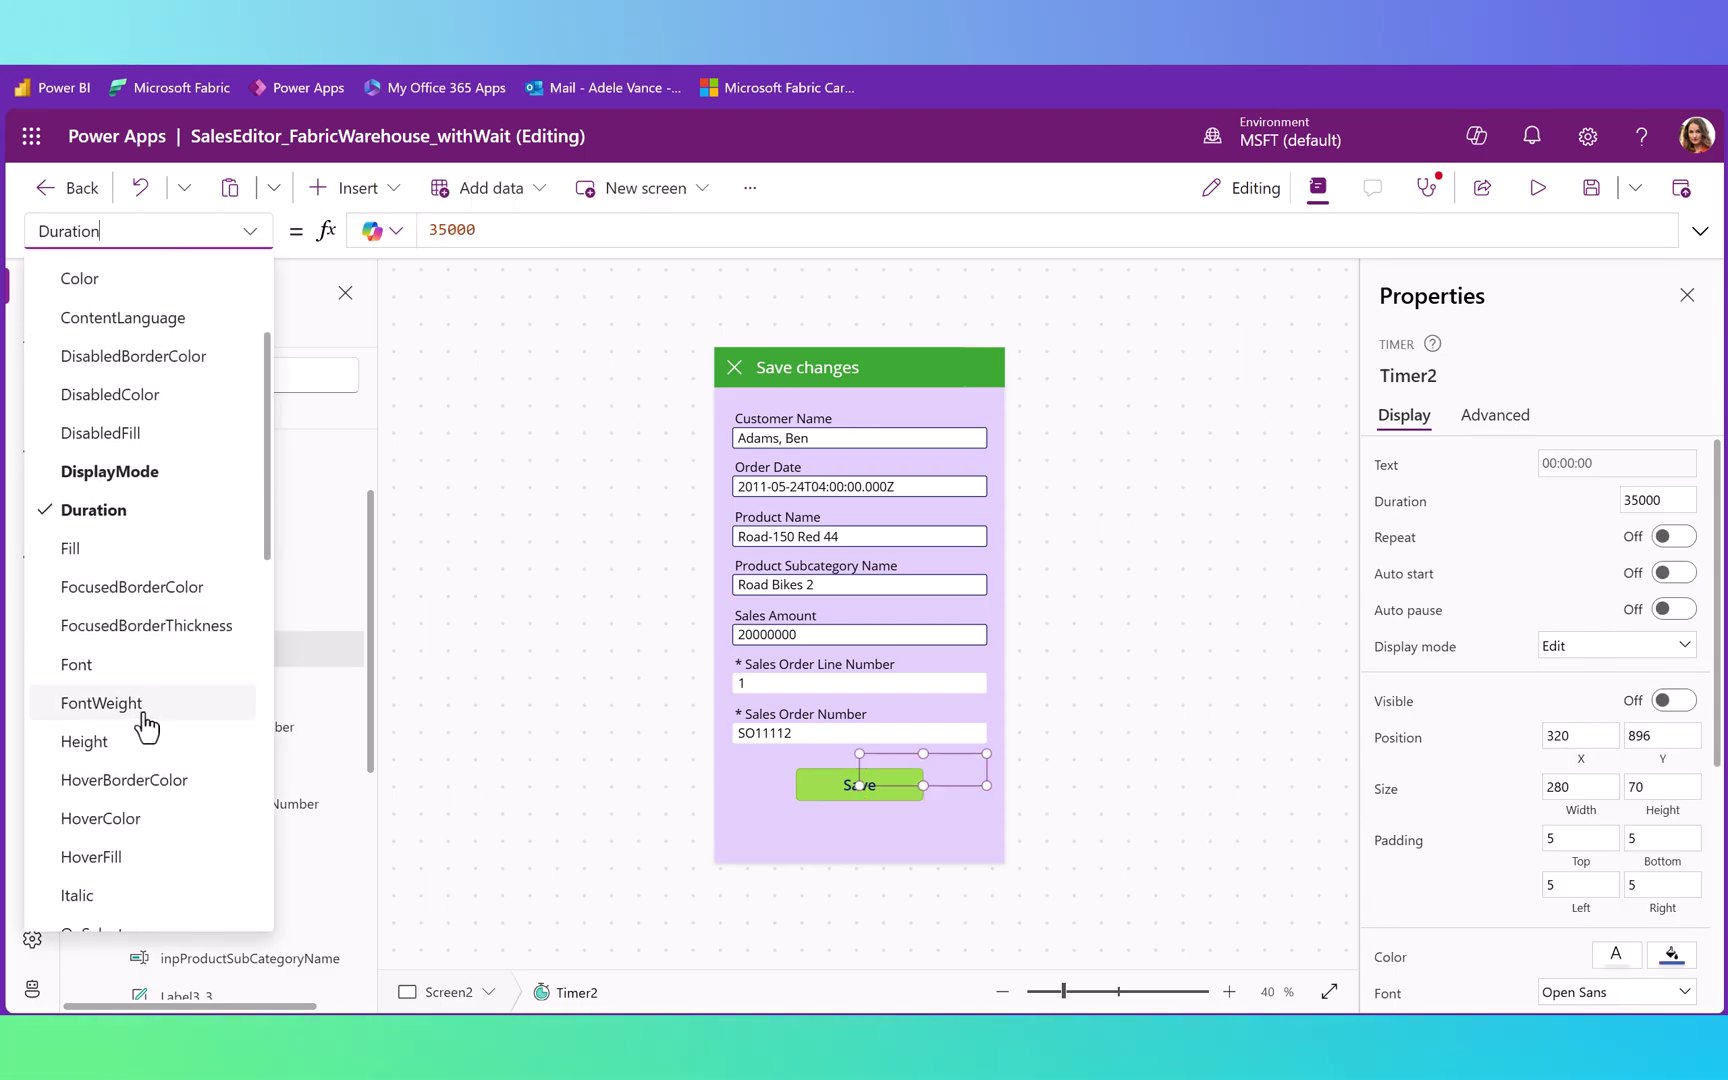
pyautogui.click(118, 752)
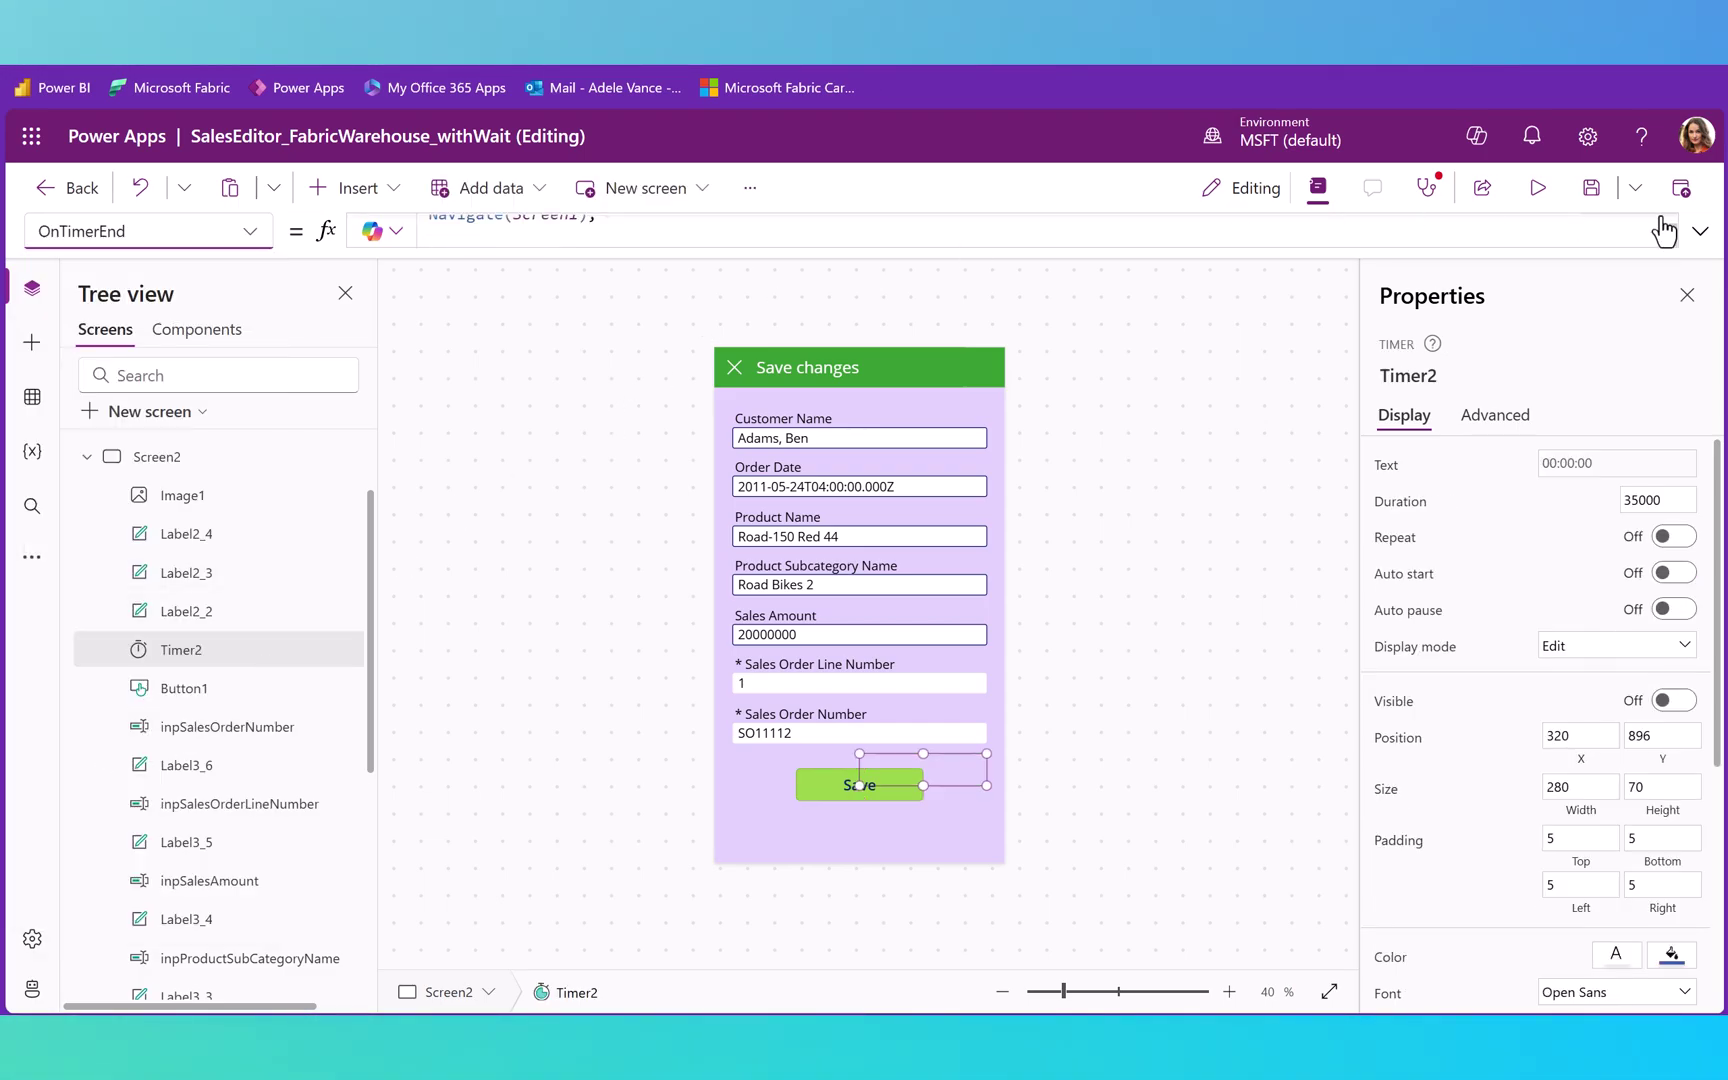
pyautogui.click(1700, 231)
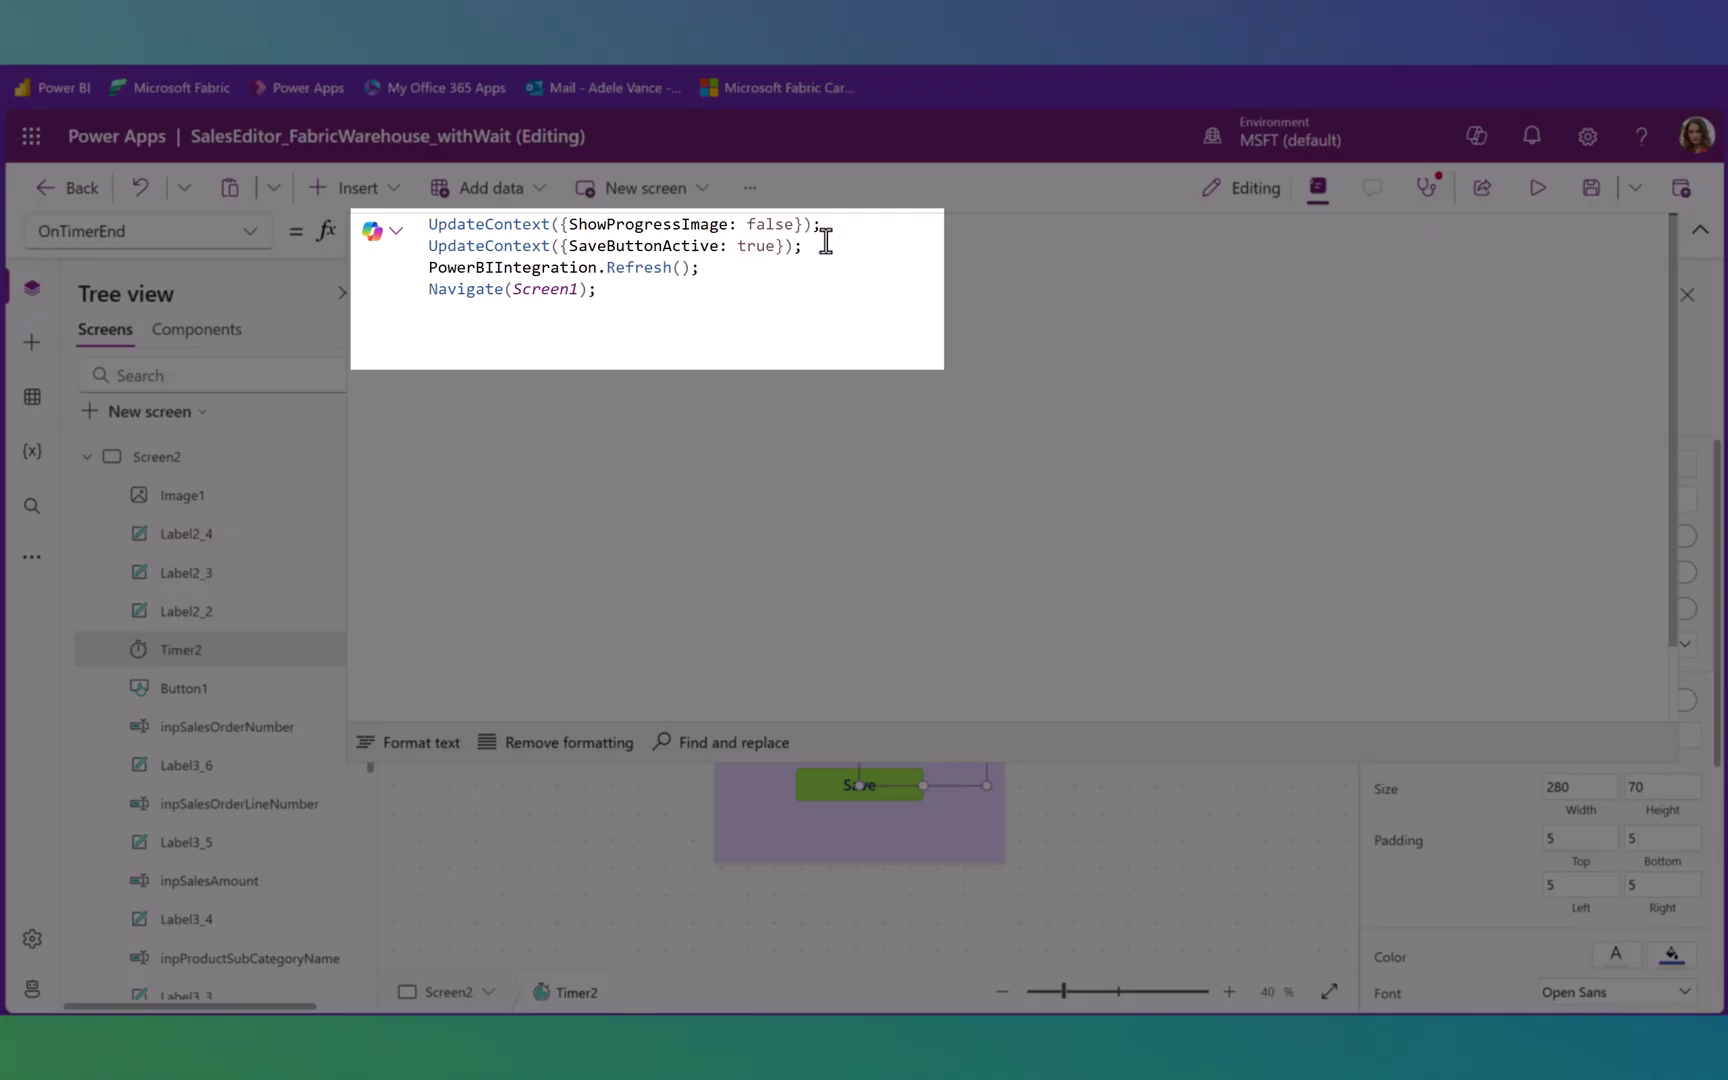
pyautogui.moveTo(833, 247); pyautogui.dragTo(363, 220)
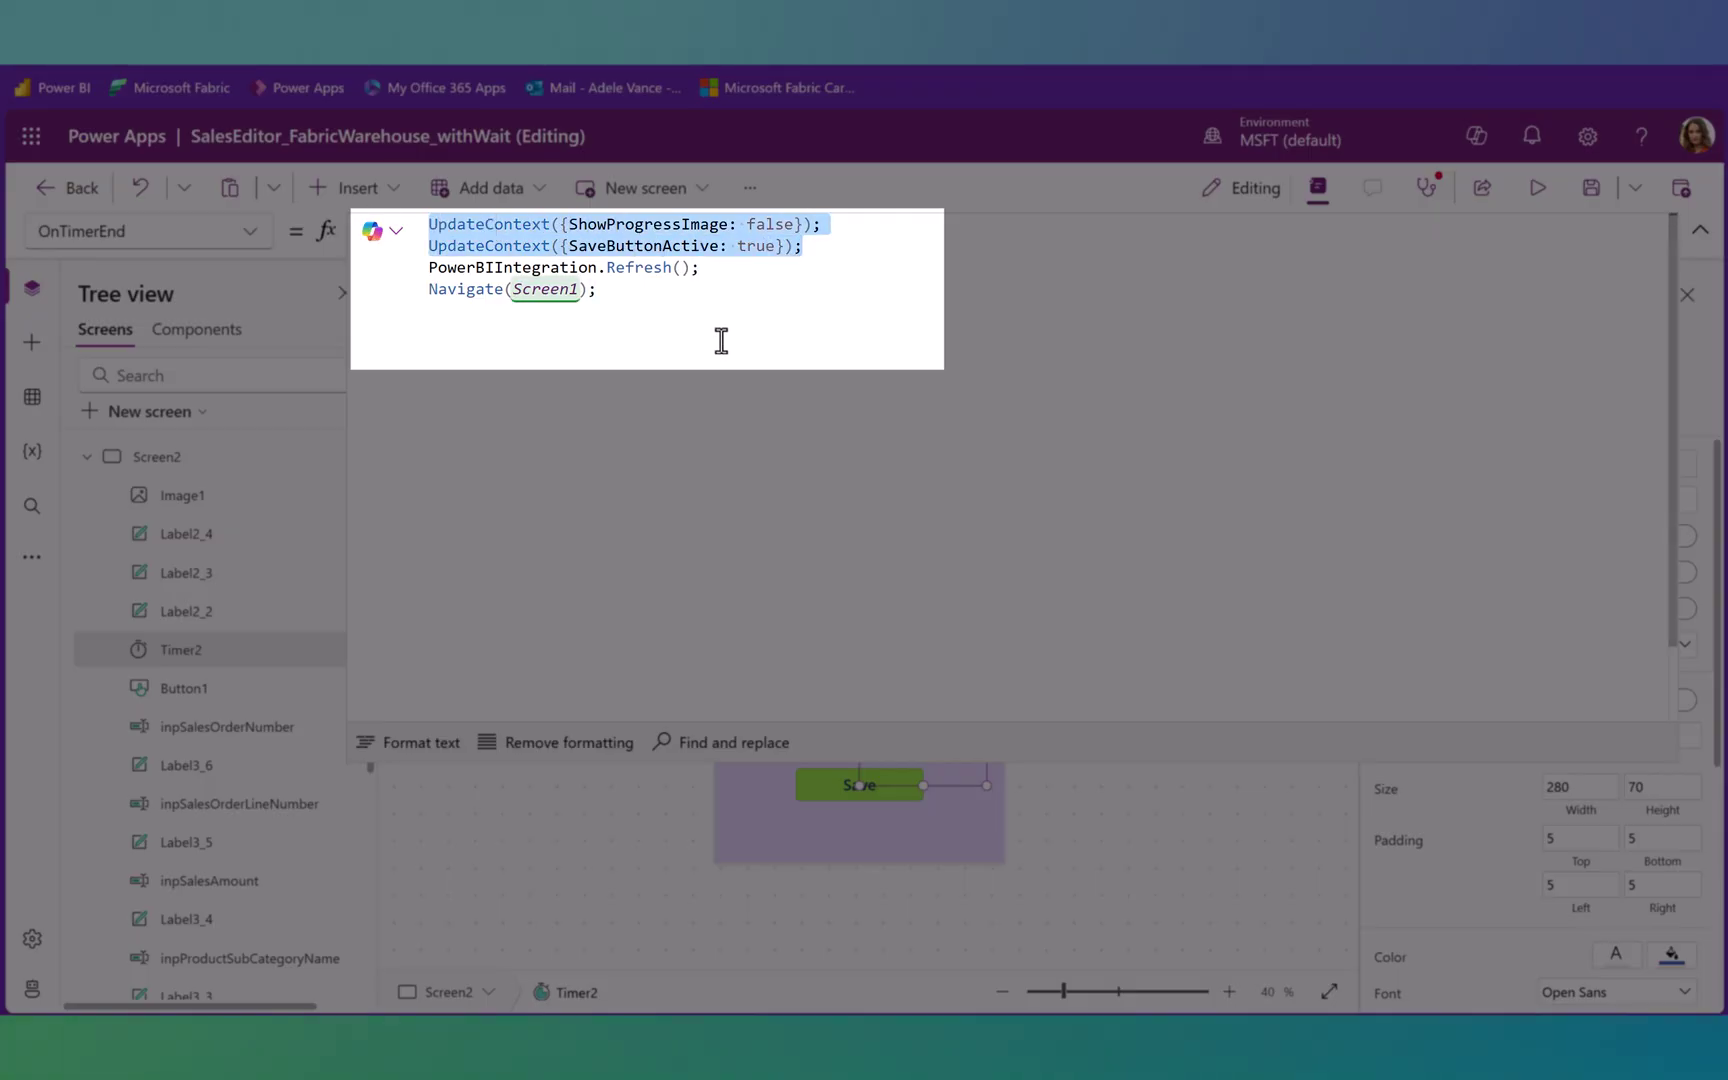
pyautogui.click(733, 277)
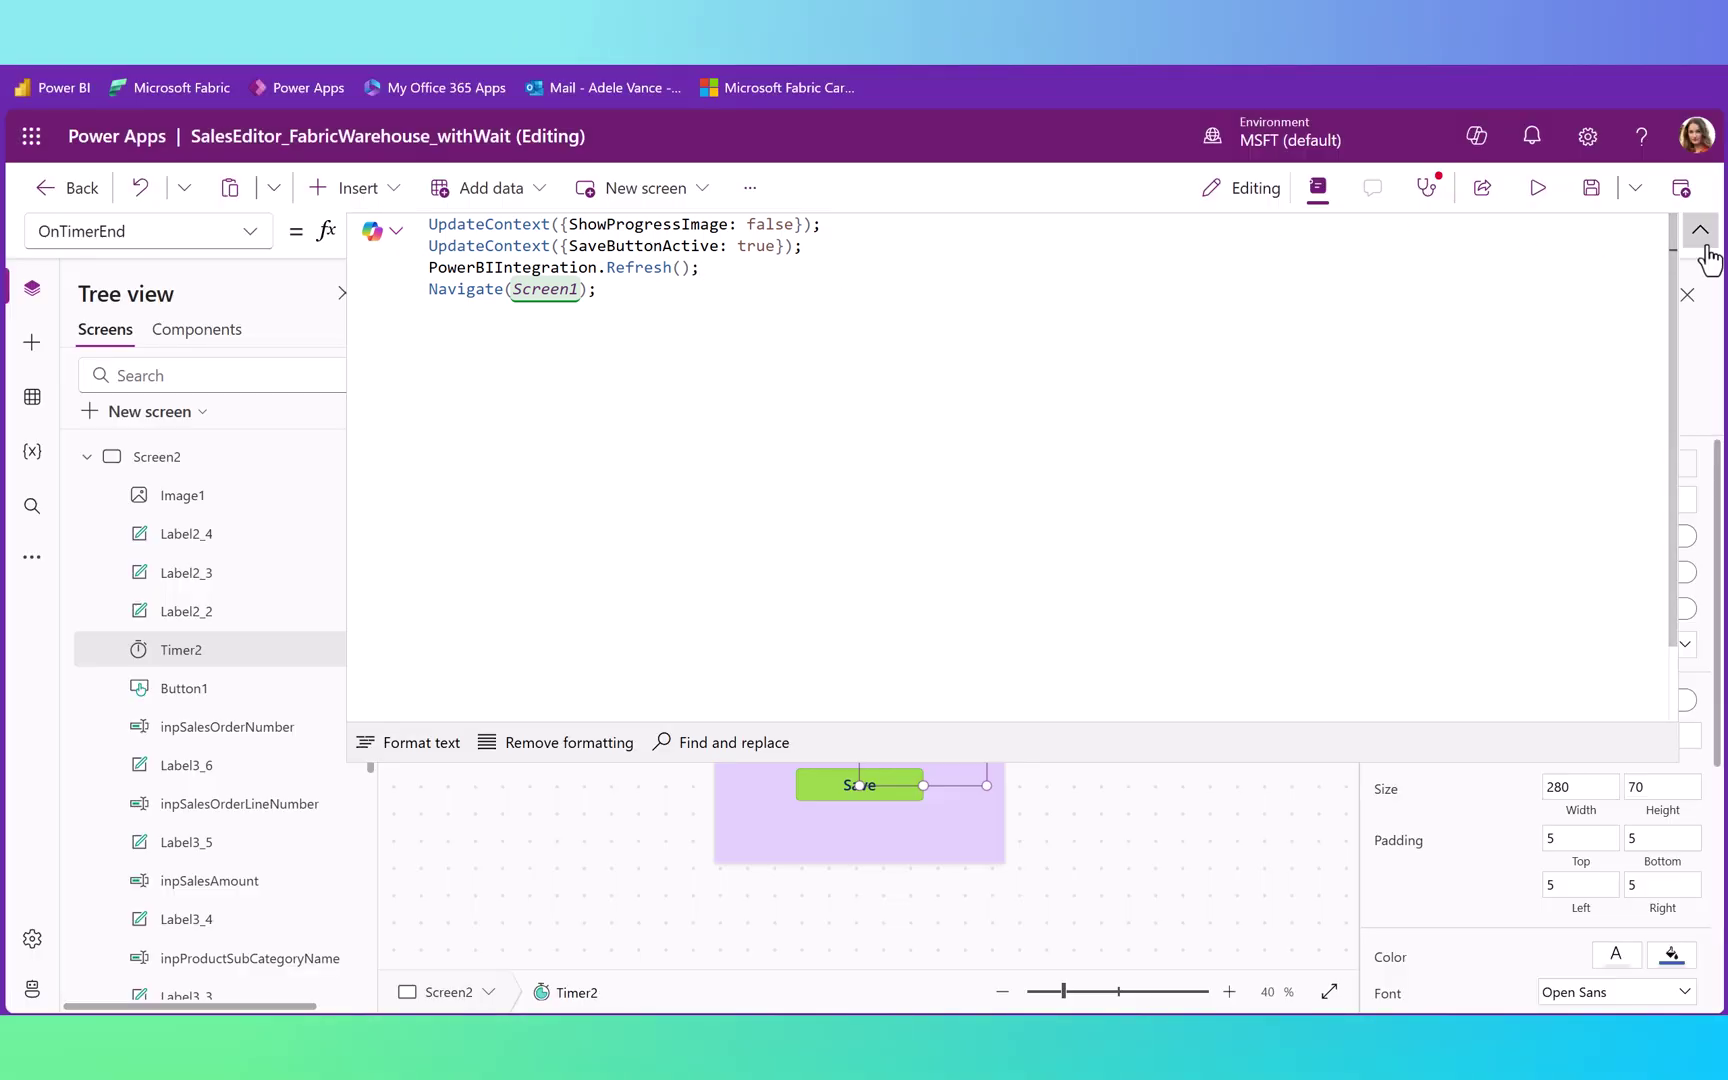
pyautogui.click(1700, 231)
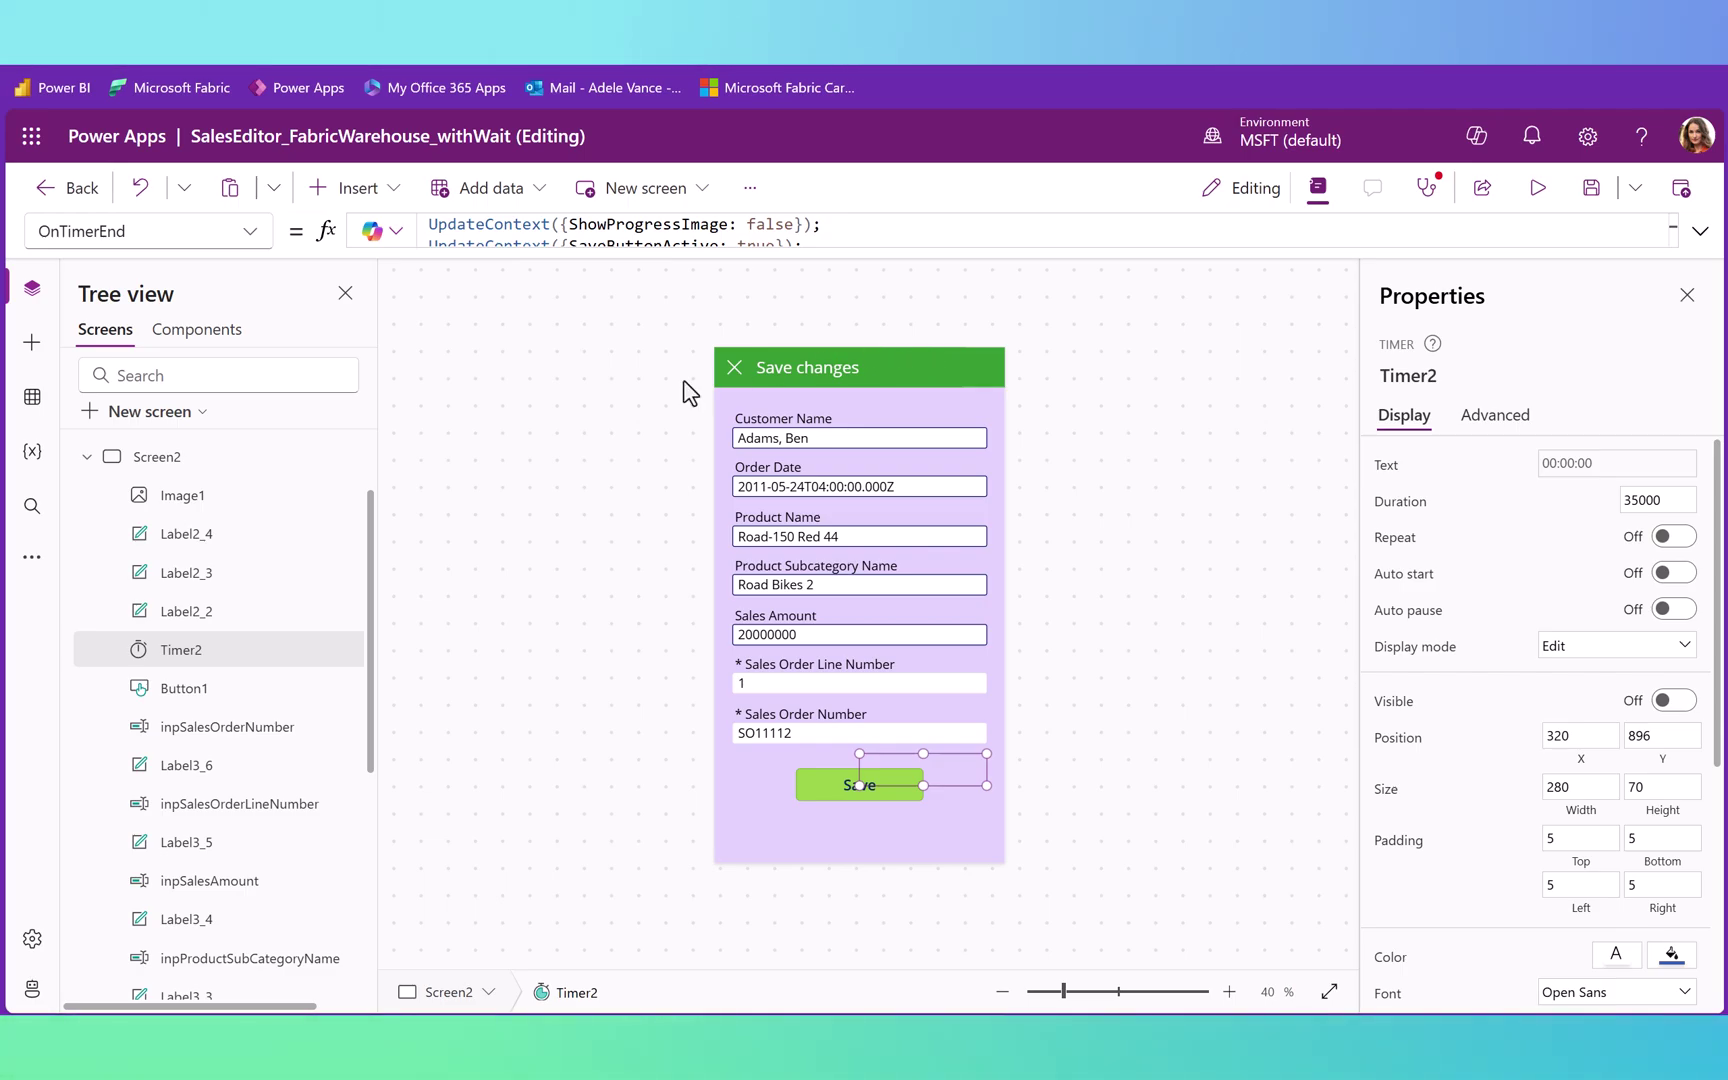
# Select Image1 and show its Visible property, set to ShowProgressImage
pyautogui.click(175, 505)
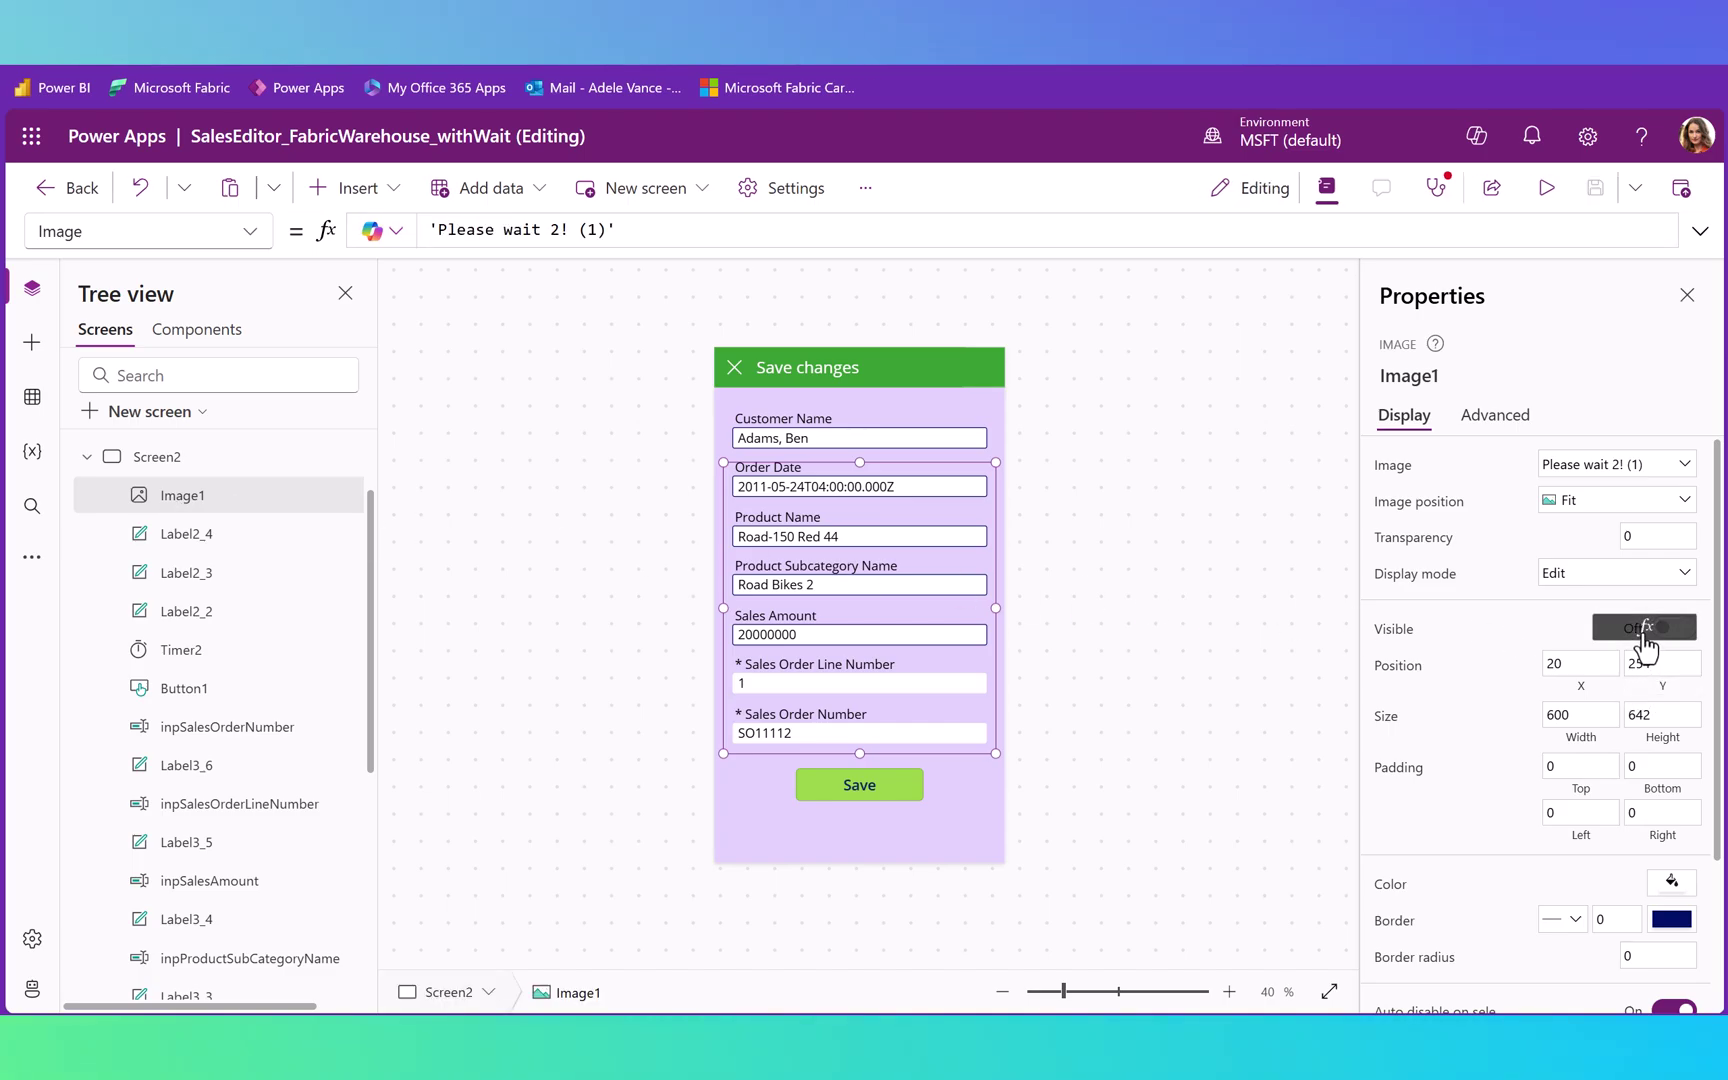
pyautogui.click(249, 232)
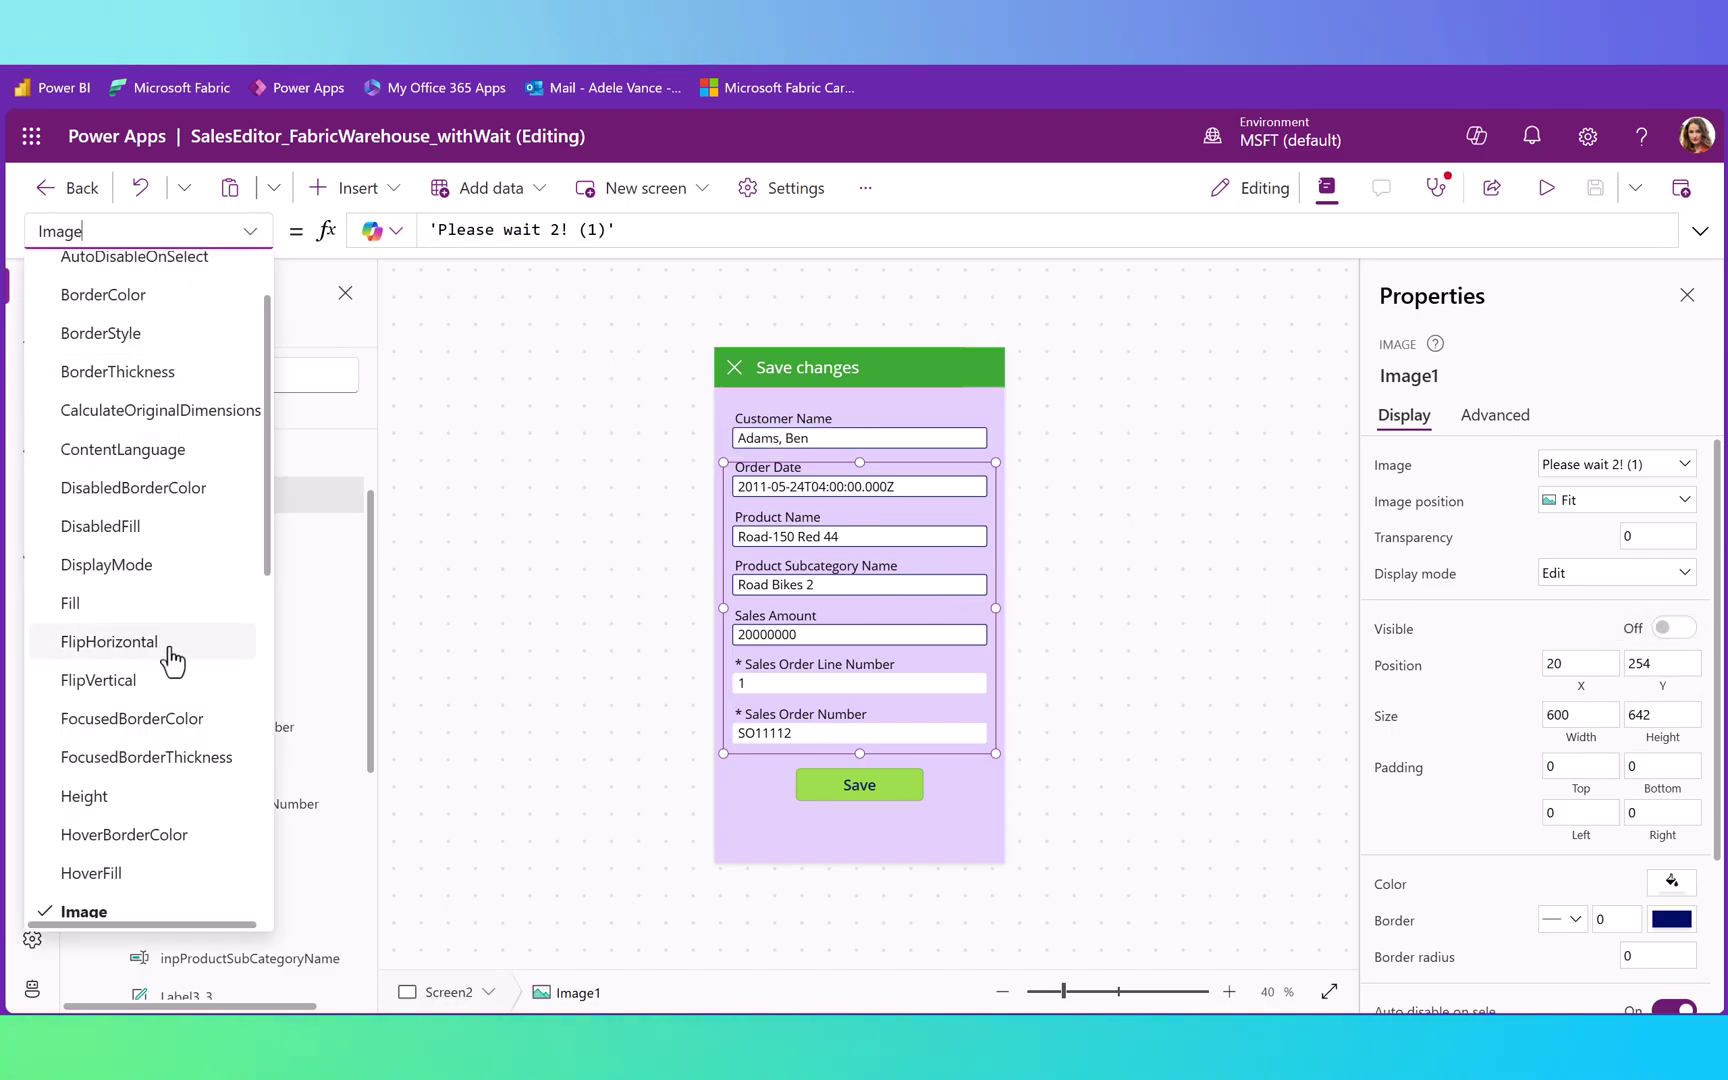
pyautogui.scroll(-8, 170, 683)
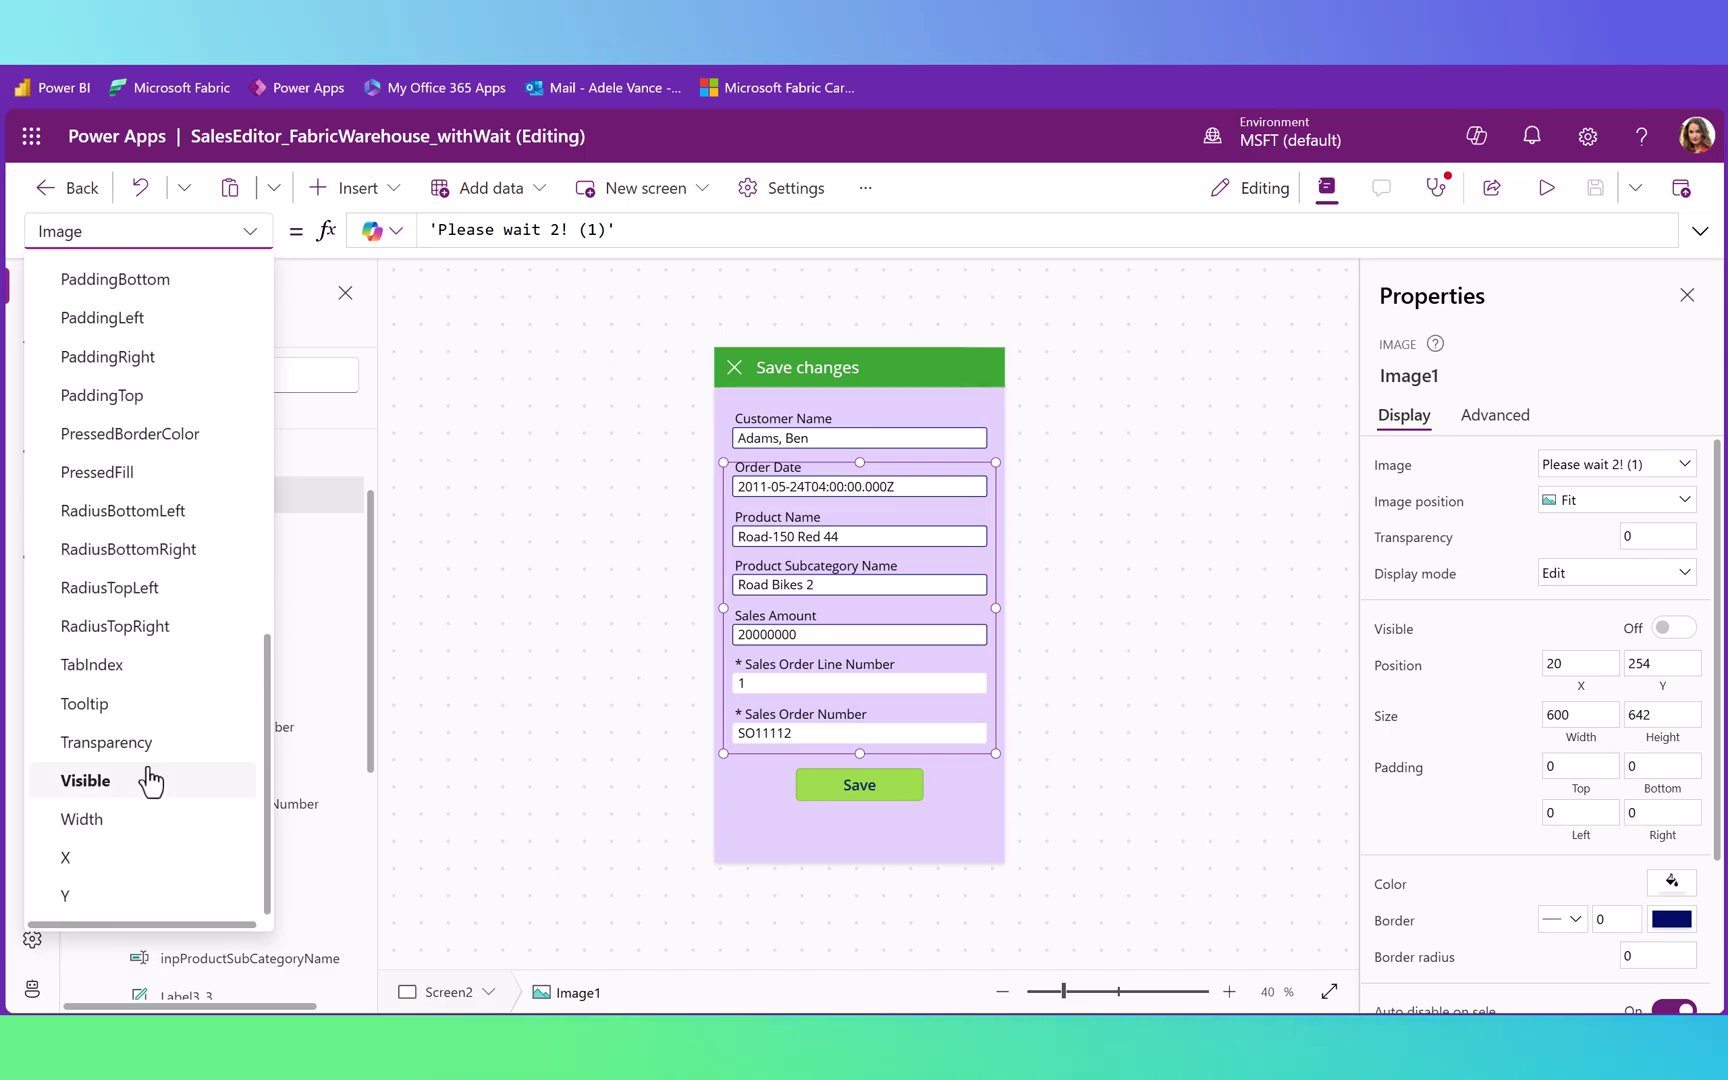
pyautogui.click(147, 781)
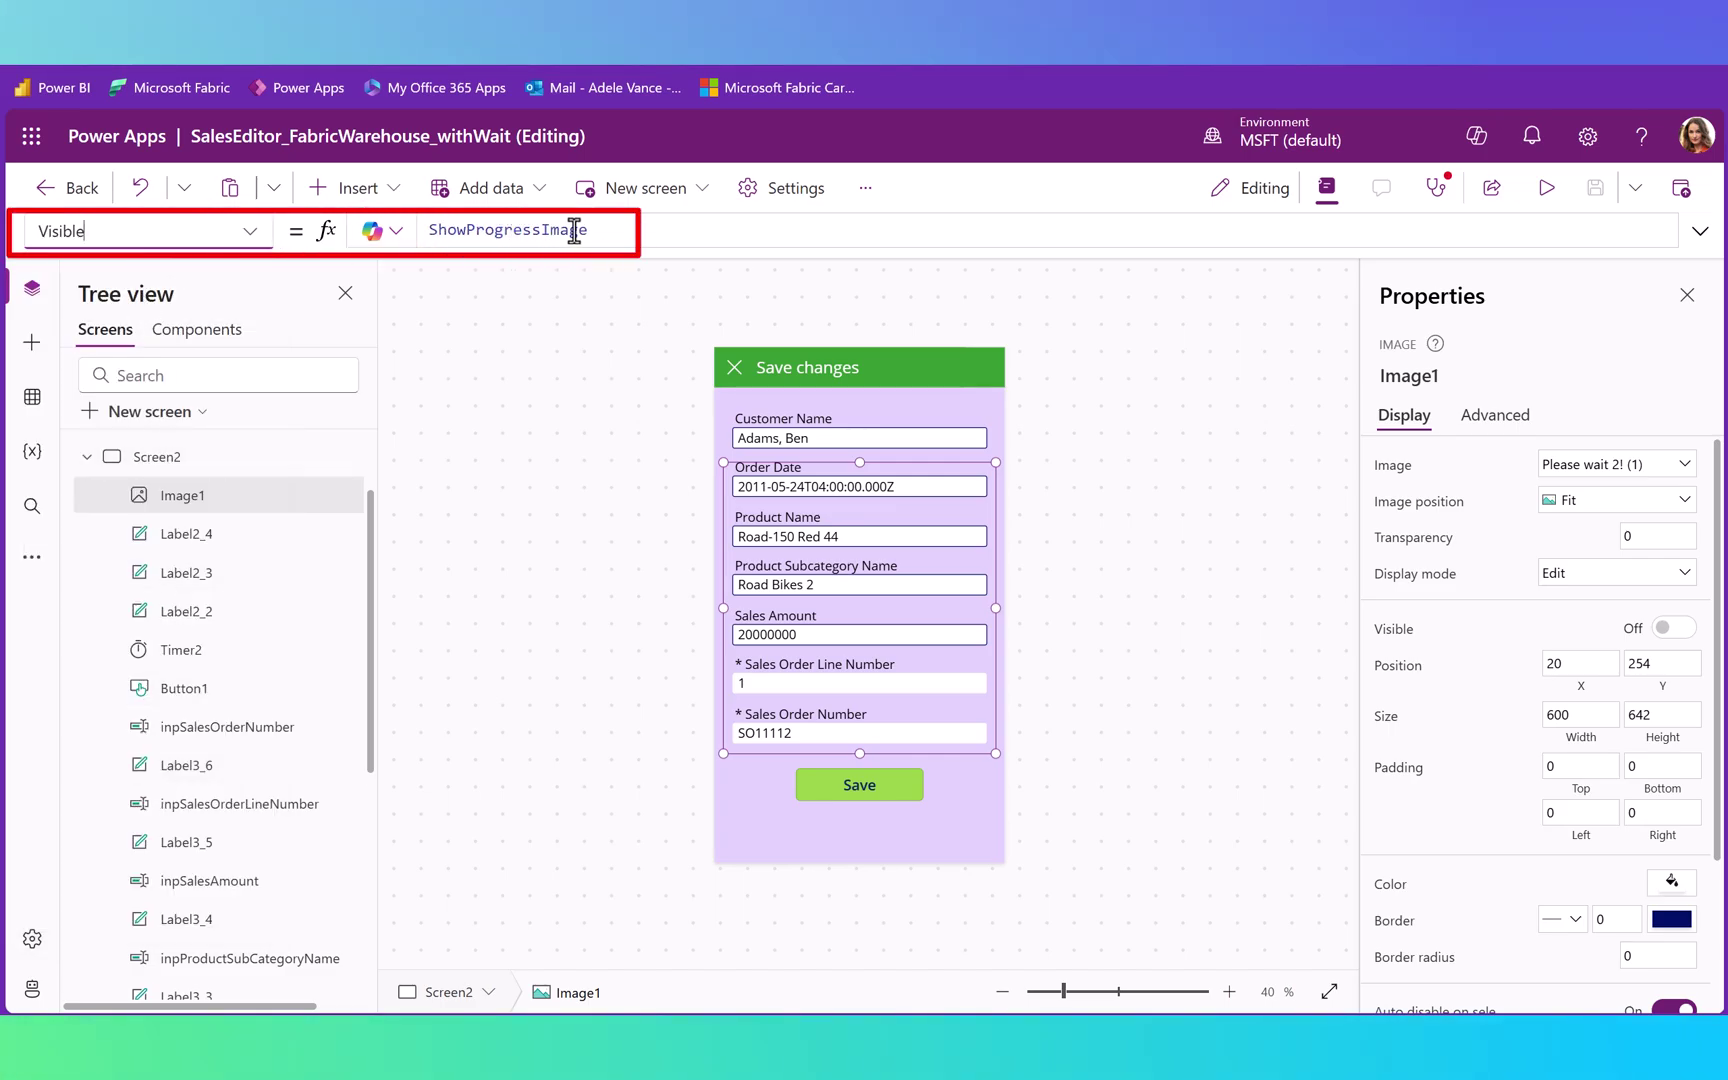